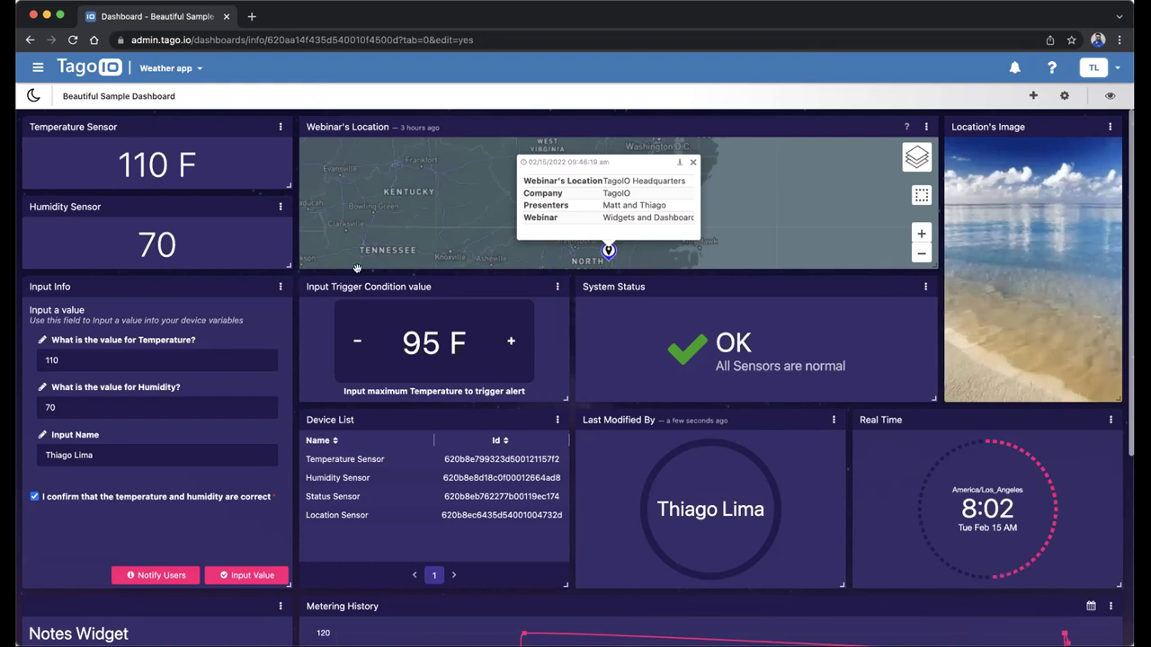
Step: Look over the sensor readings and the Input Info form with its temperature, humidity and name fields
scroll(264, 285, "down", 1)
scroll(111, 270, "down", 2)
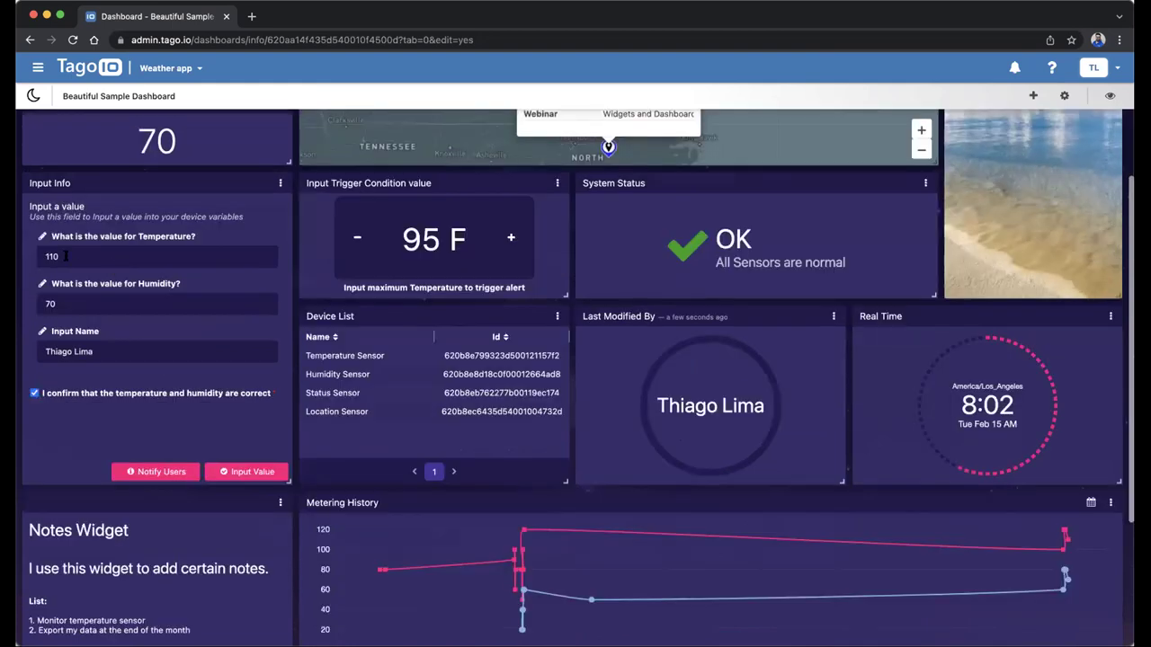
scroll(94, 313, "up", 1)
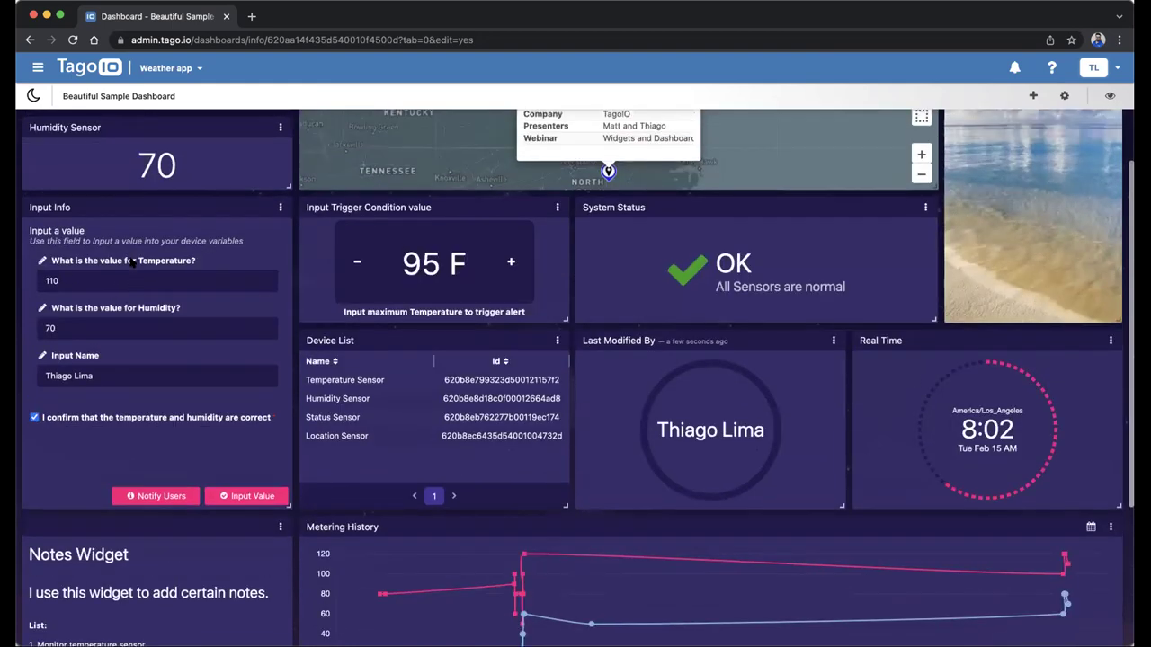
scroll(126, 251, "up", 2)
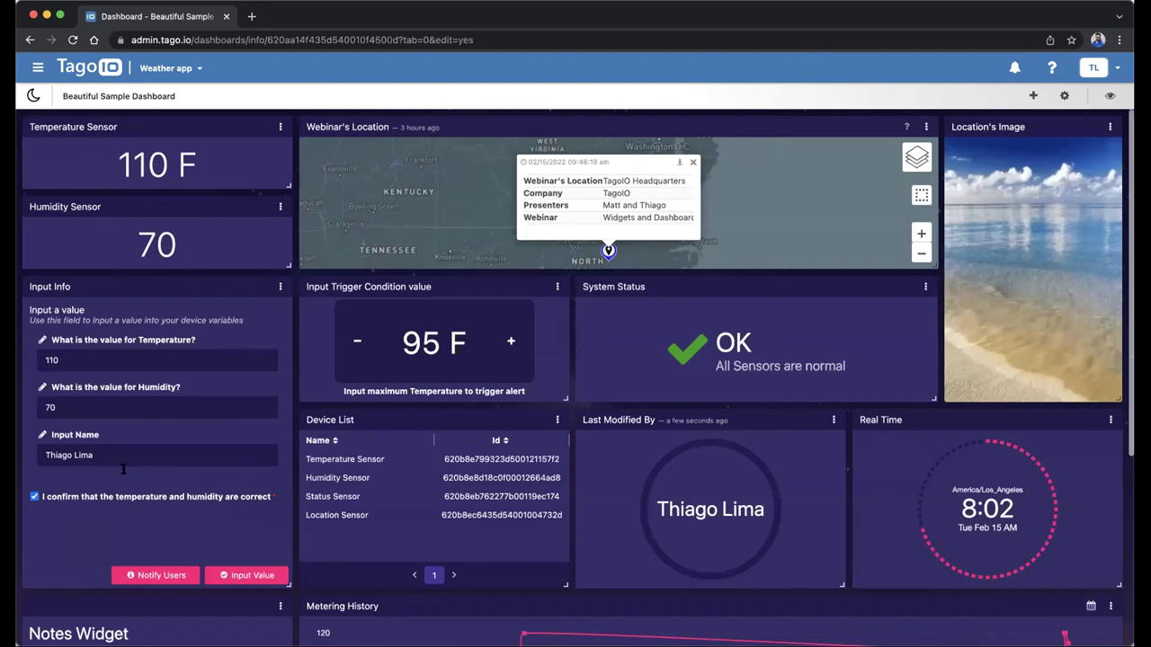
left_click(82, 456)
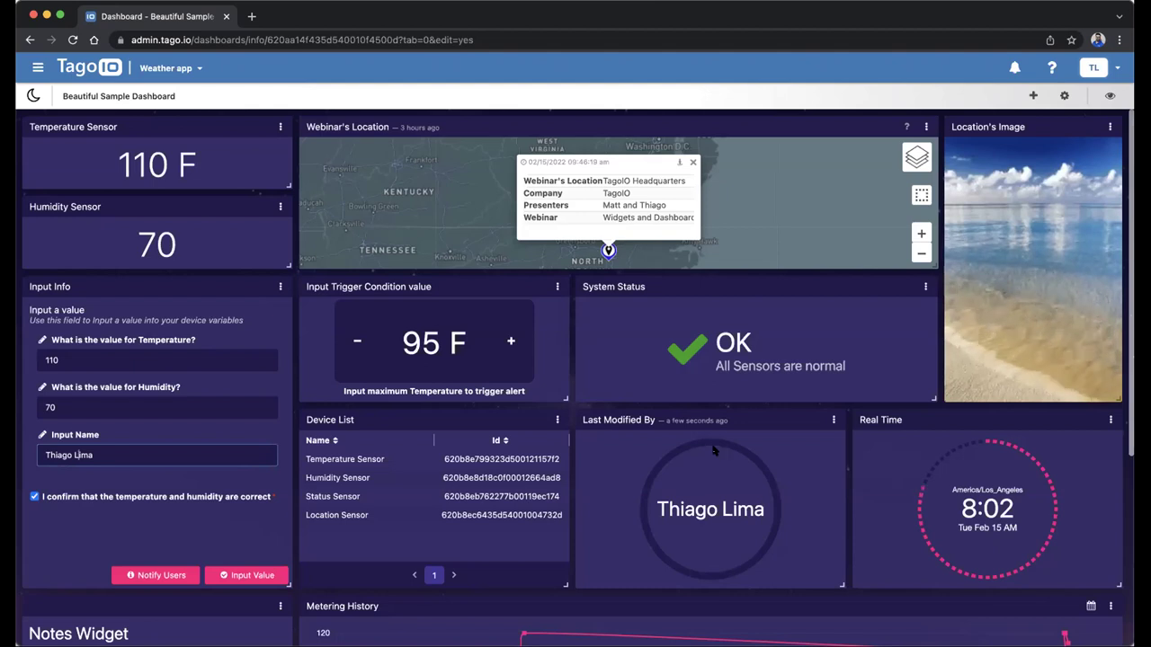
scroll(711, 441, "down", 2)
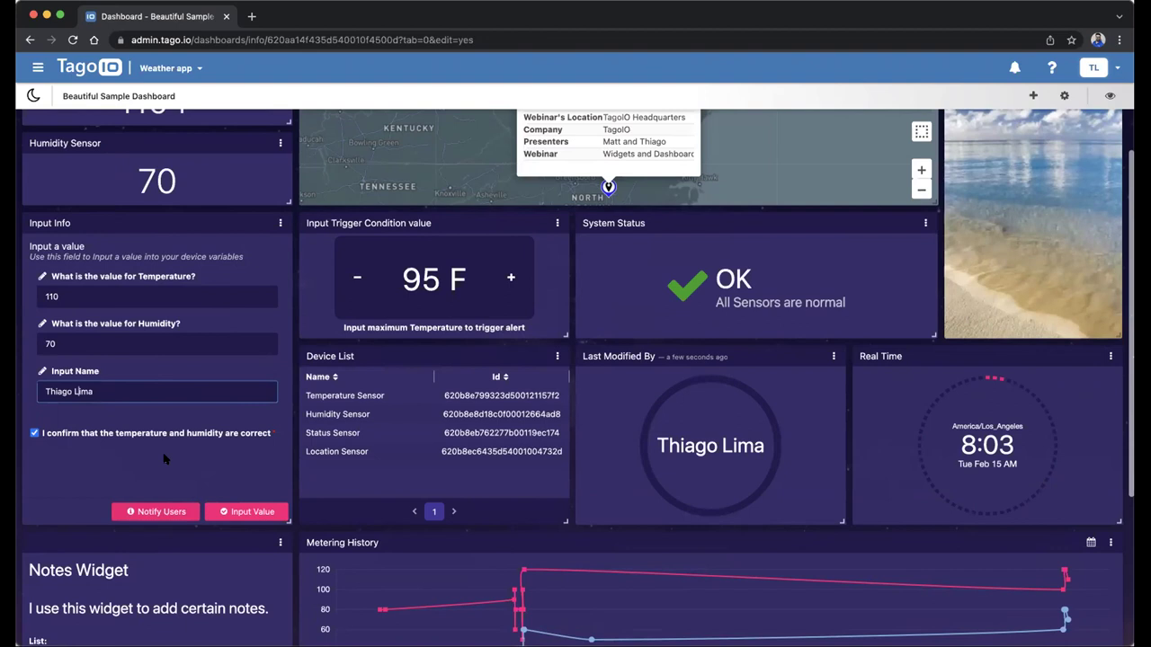
scroll(164, 458, "up", 2)
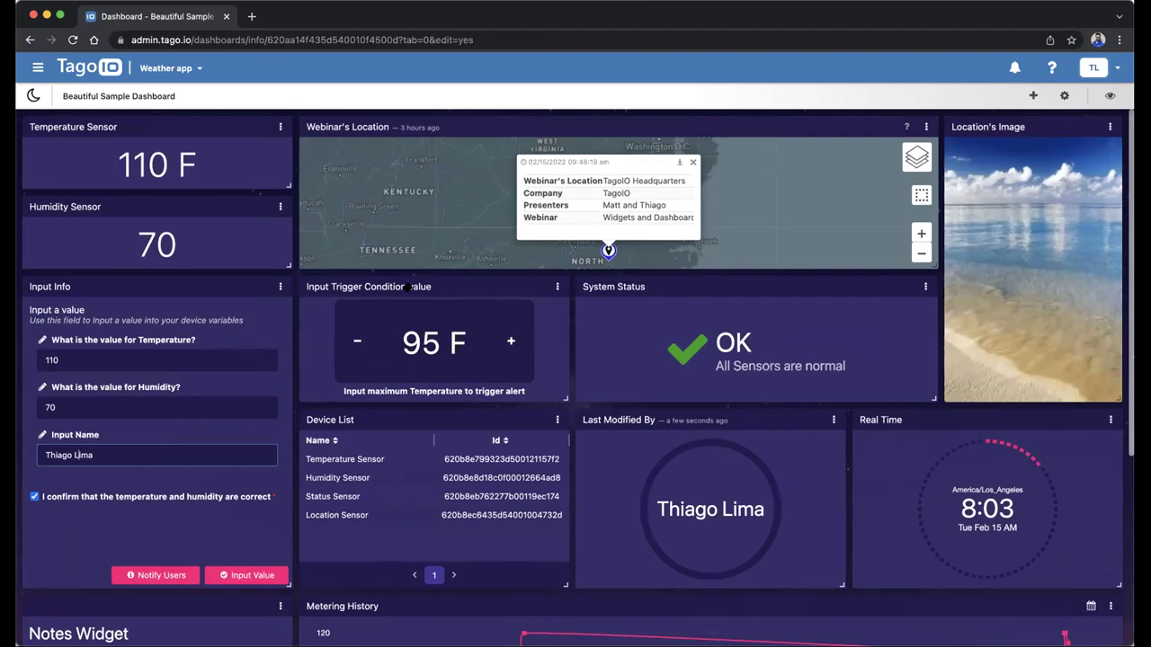
Step: Set the maximum temperature that triggers the alert to 125 F in the Input Trigger Condition value widget
left_click(511, 343)
left_click(511, 346)
left_click(512, 347)
left_click(512, 349)
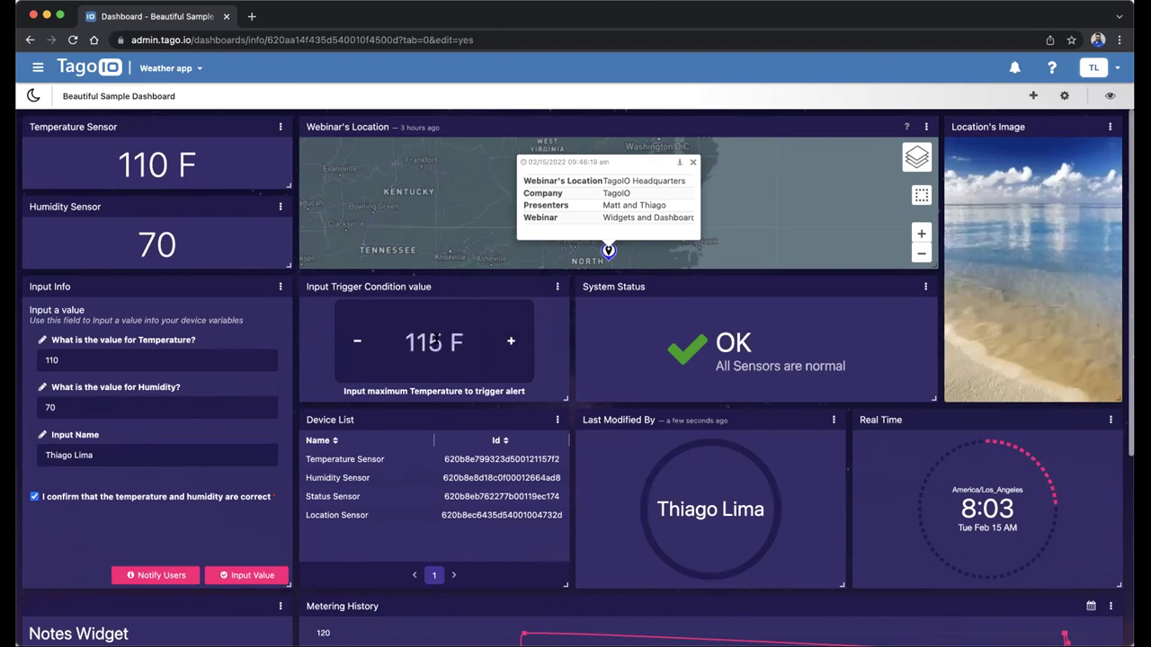
left_click(514, 340)
left_click(514, 341)
left_click(514, 341)
left_click(357, 341)
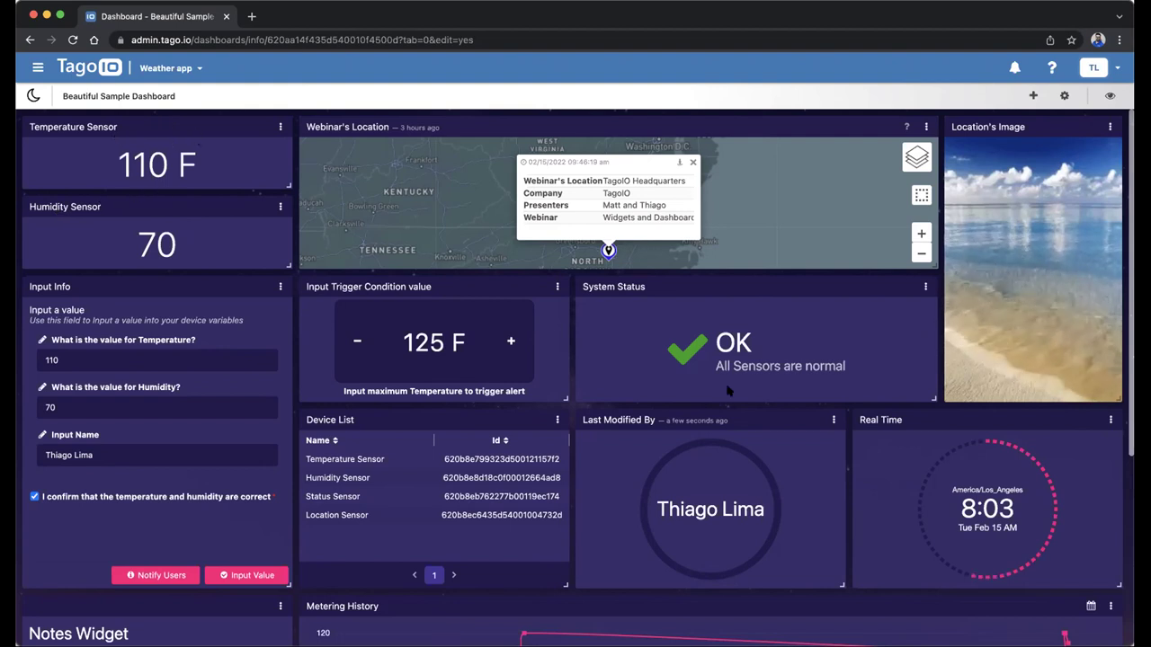
Step: Examine the System Status, Device List, Last Modified By and Real Time widgets on the sample dashboard
scroll(809, 369, "down", 1)
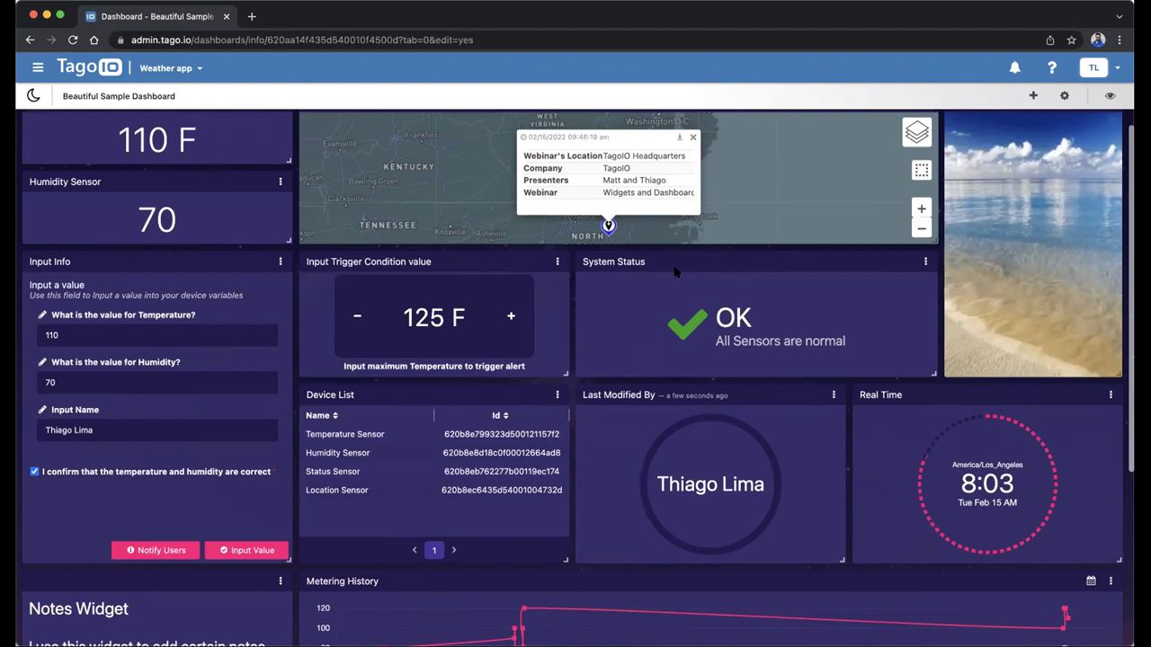
scroll(797, 288, "down", 1)
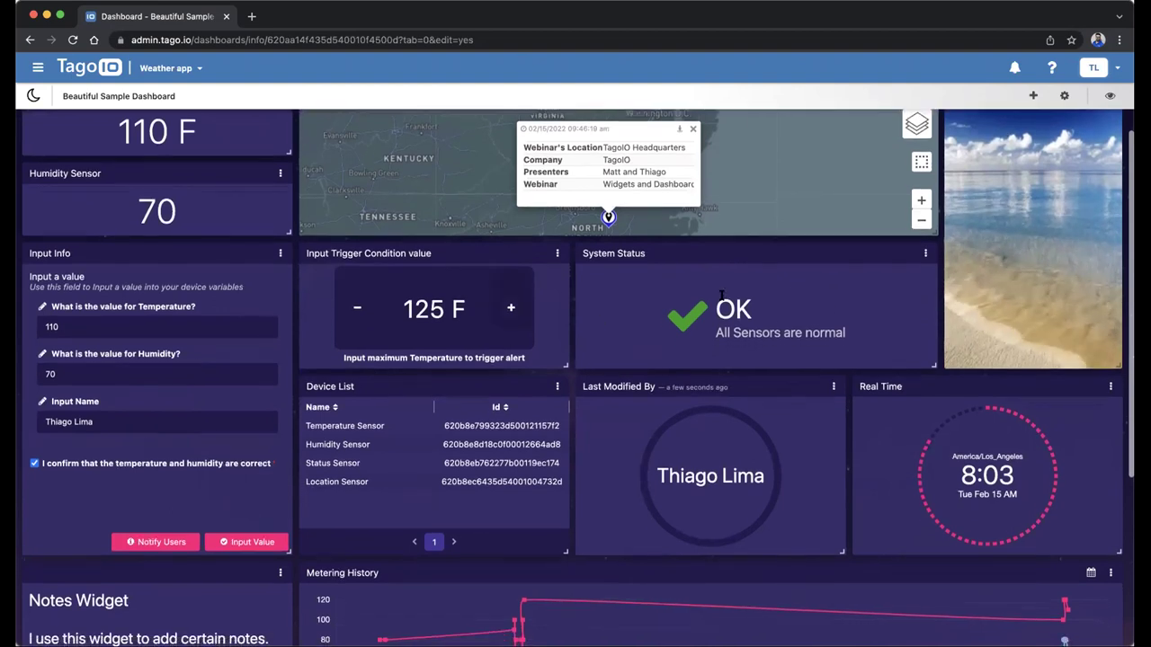
scroll(449, 341, "down", 2)
scroll(394, 351, "down", 1)
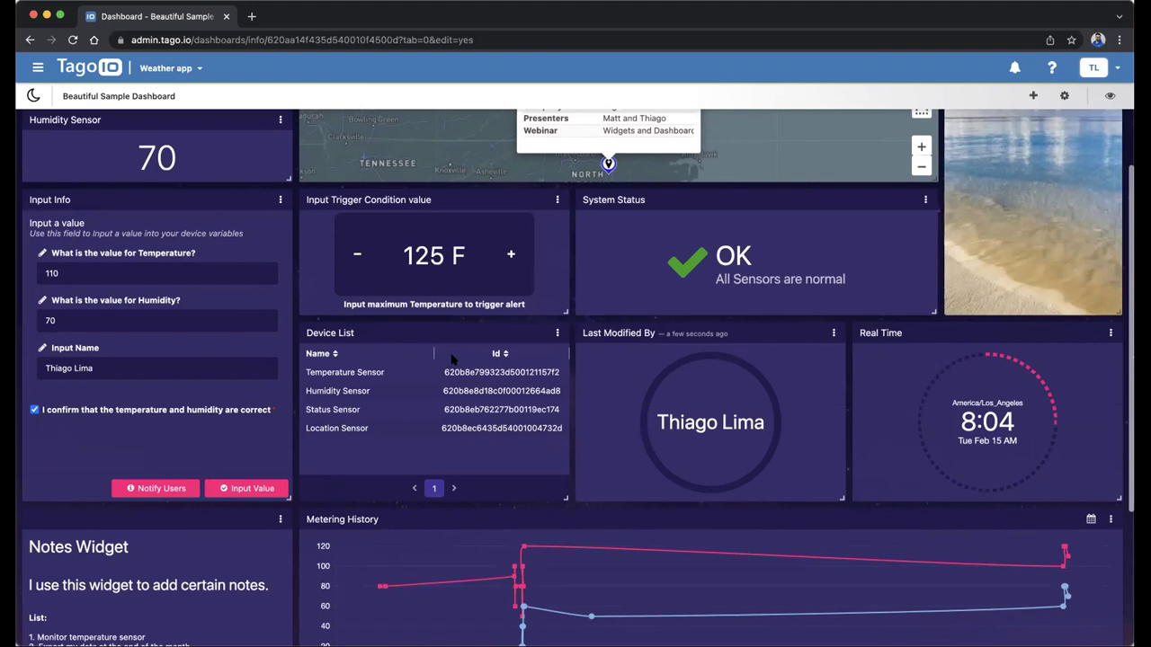
scroll(488, 375, "down", 1)
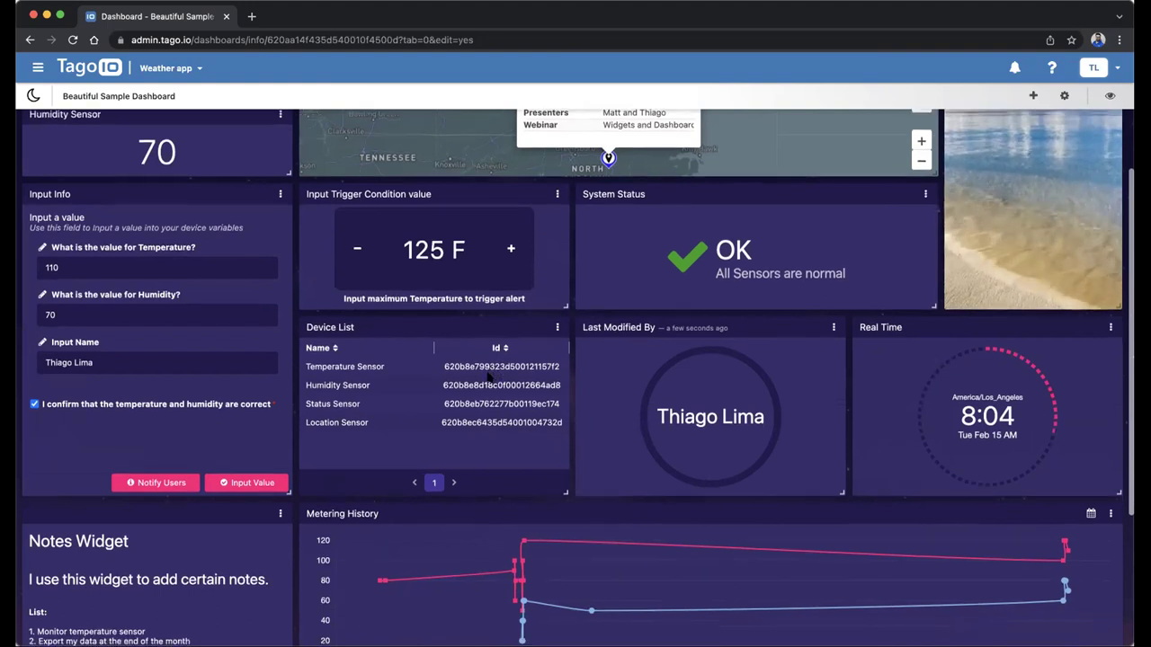
scroll(998, 283, "down", 2)
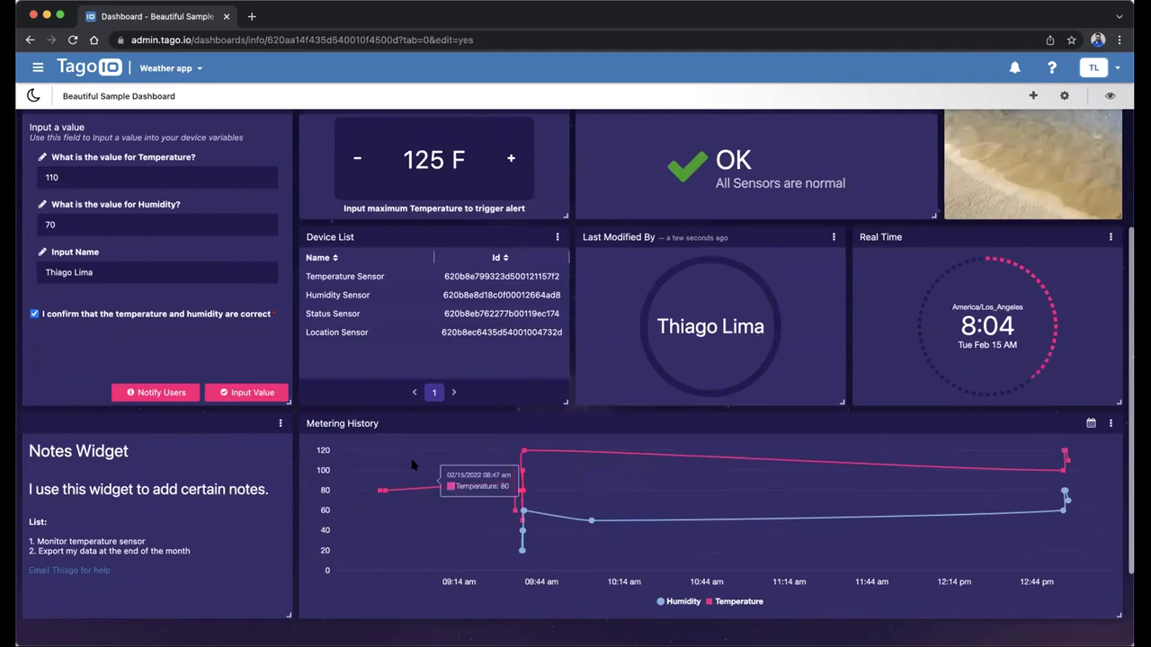
Step: Review the Notes Widget text and the Metering History chart, including the chart's time range options
scroll(127, 404, "down", 2)
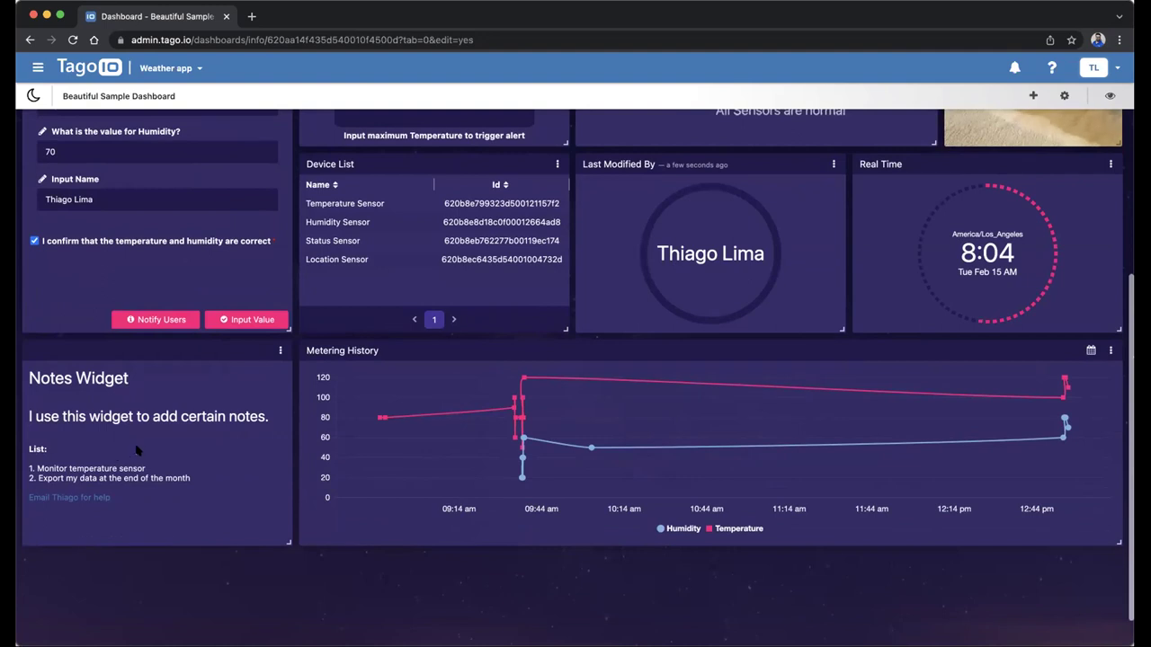
left_click_drag(185, 477, 70, 438)
left_click(101, 416)
scroll(233, 444, "up", 1)
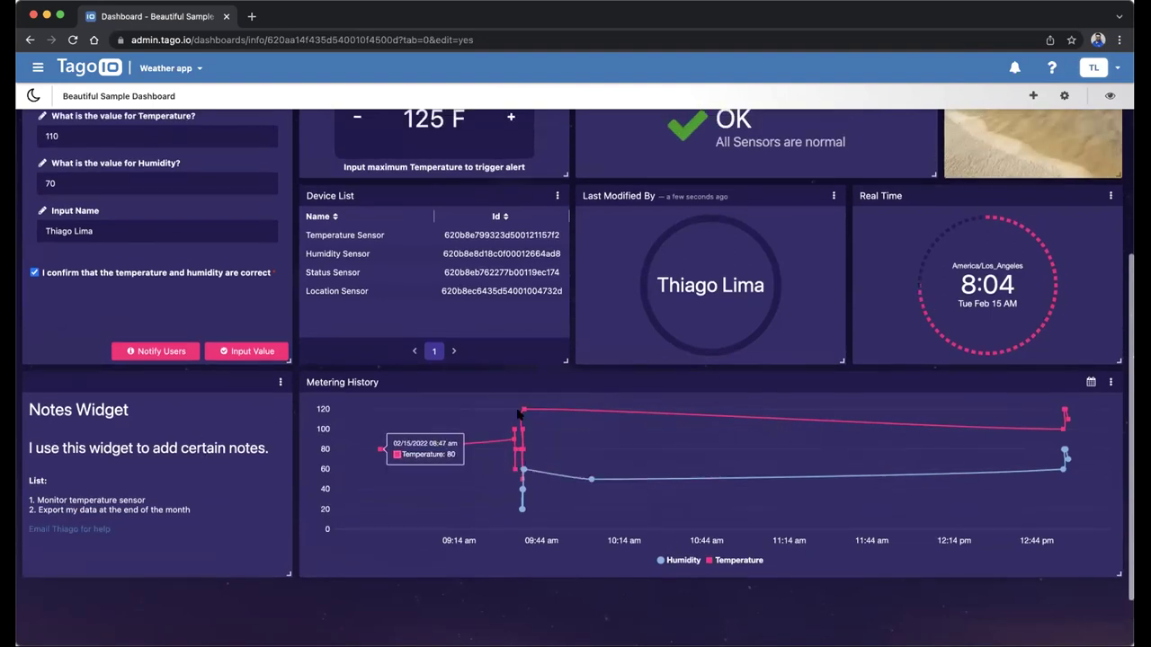
scroll(719, 476, "up", 1)
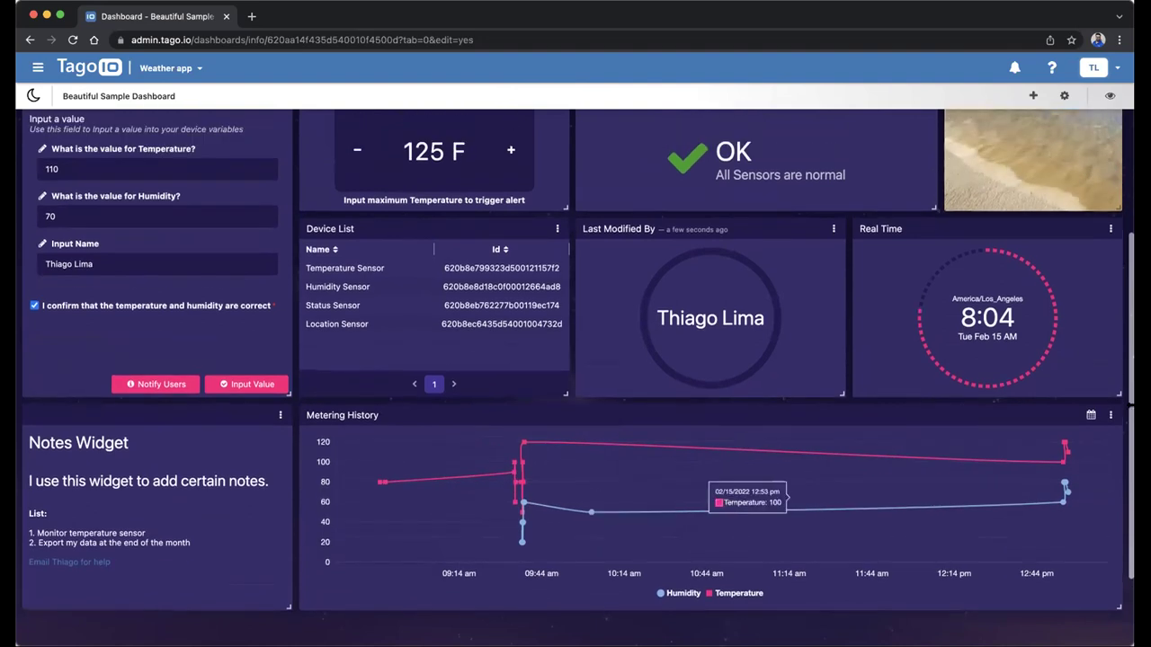
left_click(1089, 416)
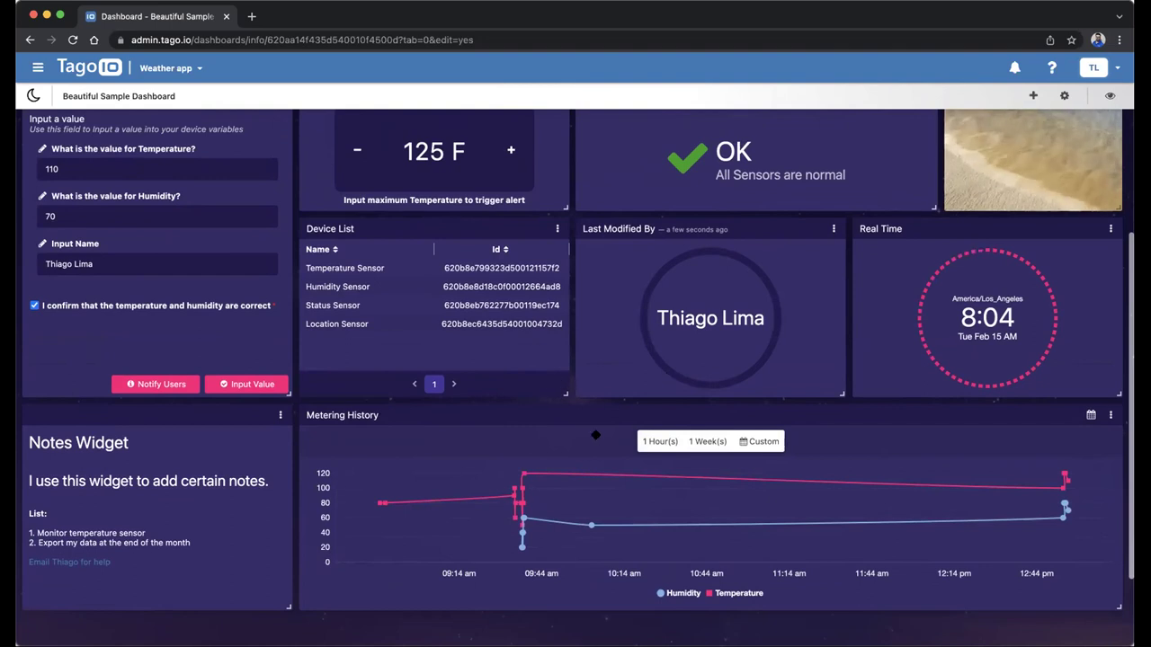
scroll(596, 435, "up", 5)
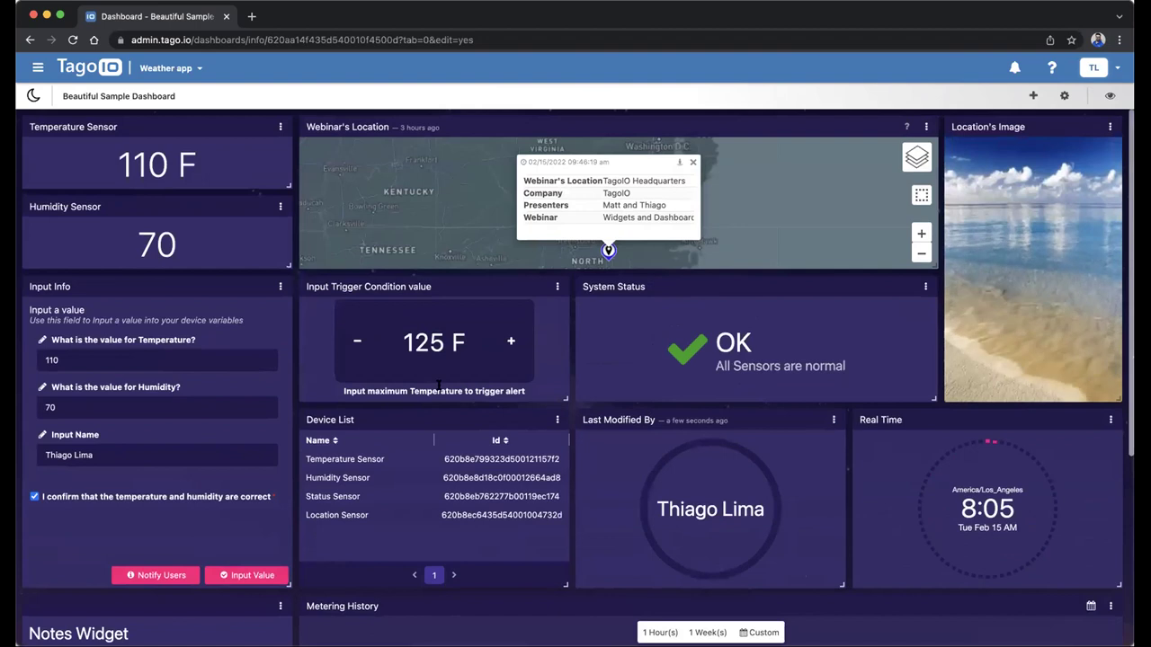
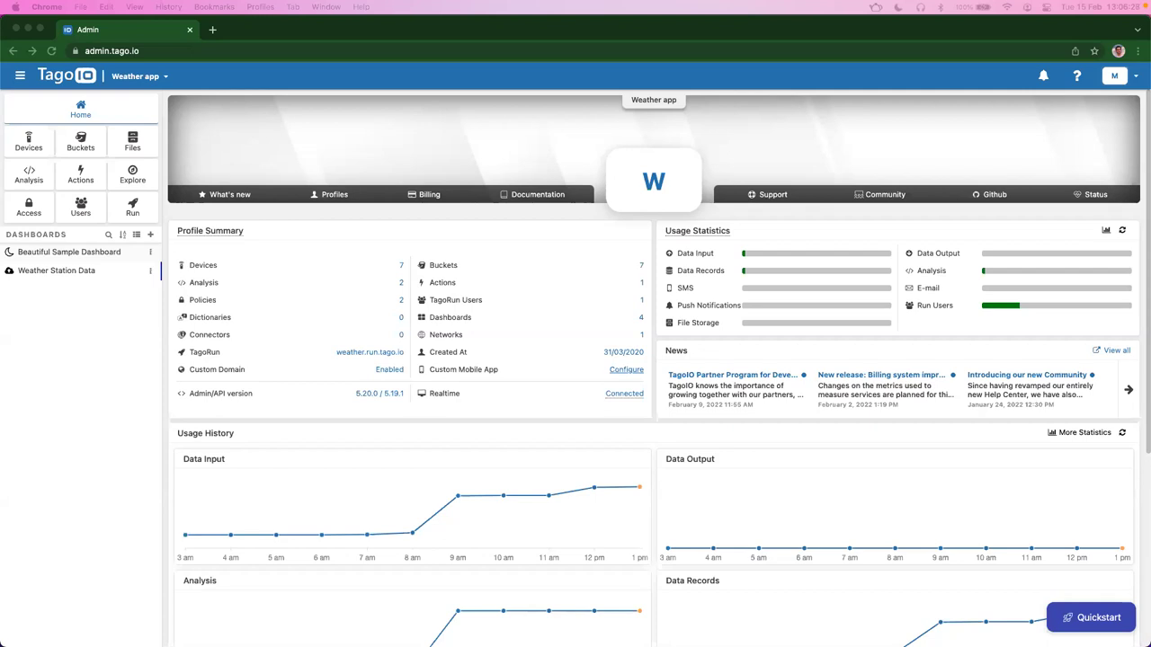
Step: Open the Weather Station Data dashboard and check which weather stations can be selected for it
left_click(60, 273)
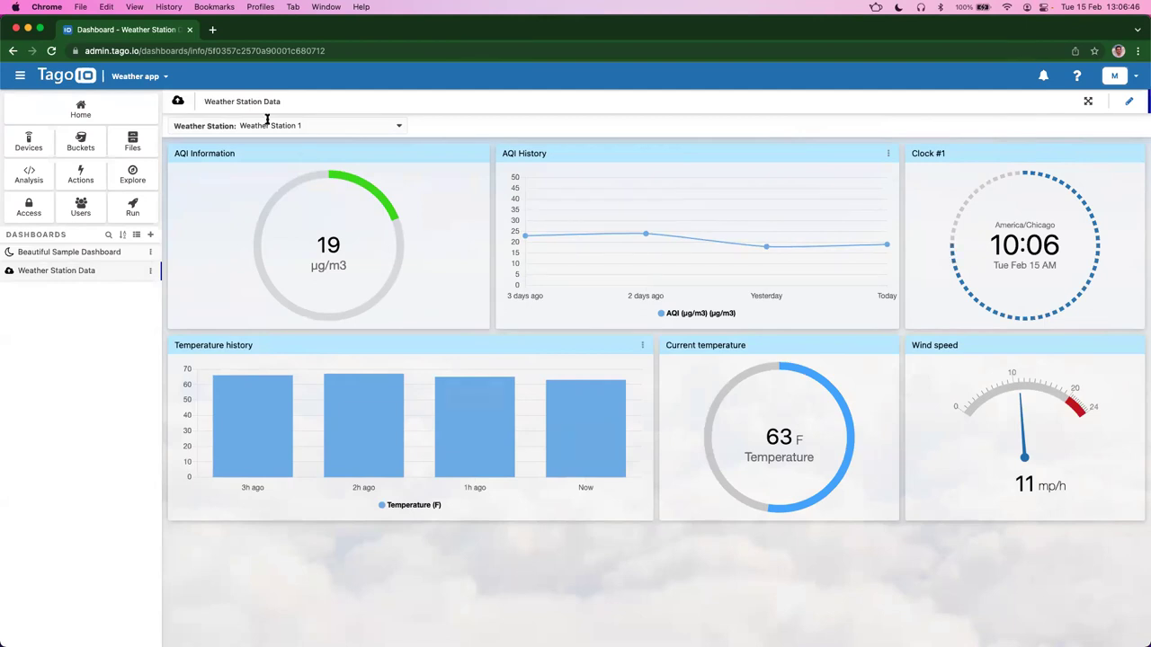
left_click(314, 125)
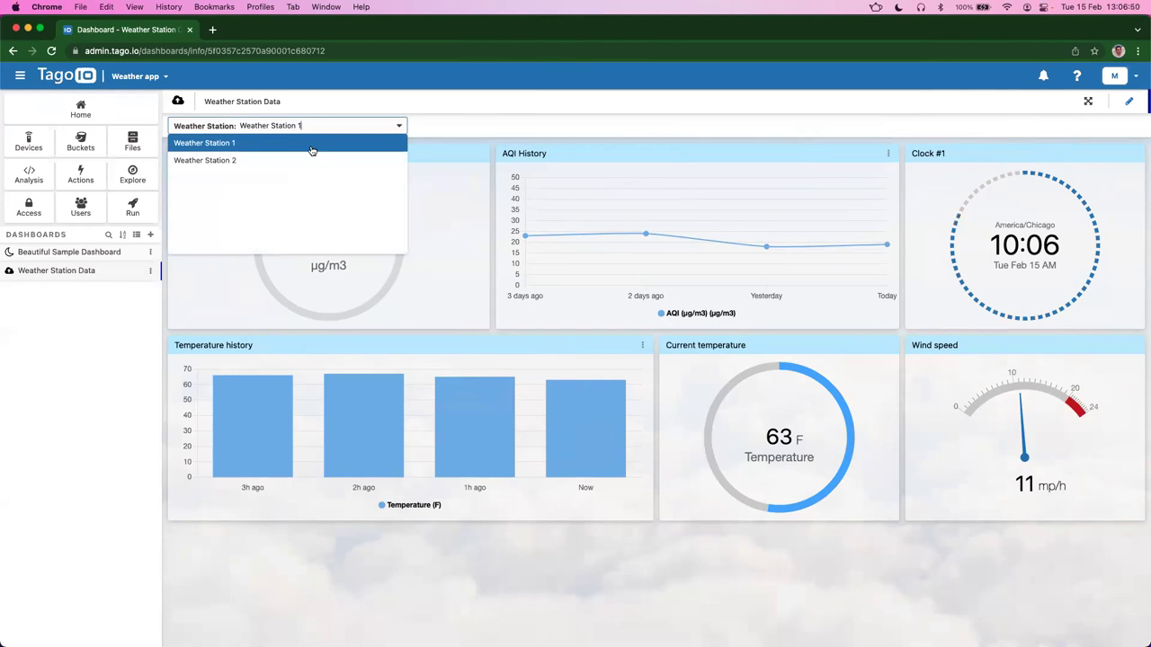
left_click(707, 595)
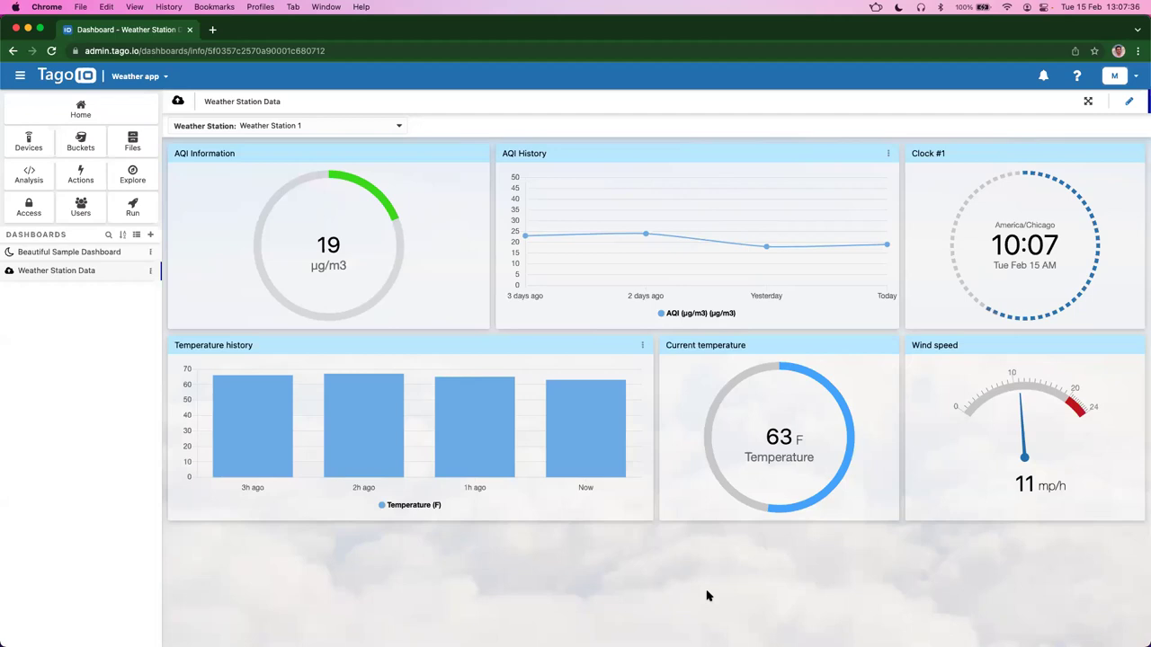
Step: Create a new dashboard of the Normal type named "Webinar dashboard"
left_click(151, 236)
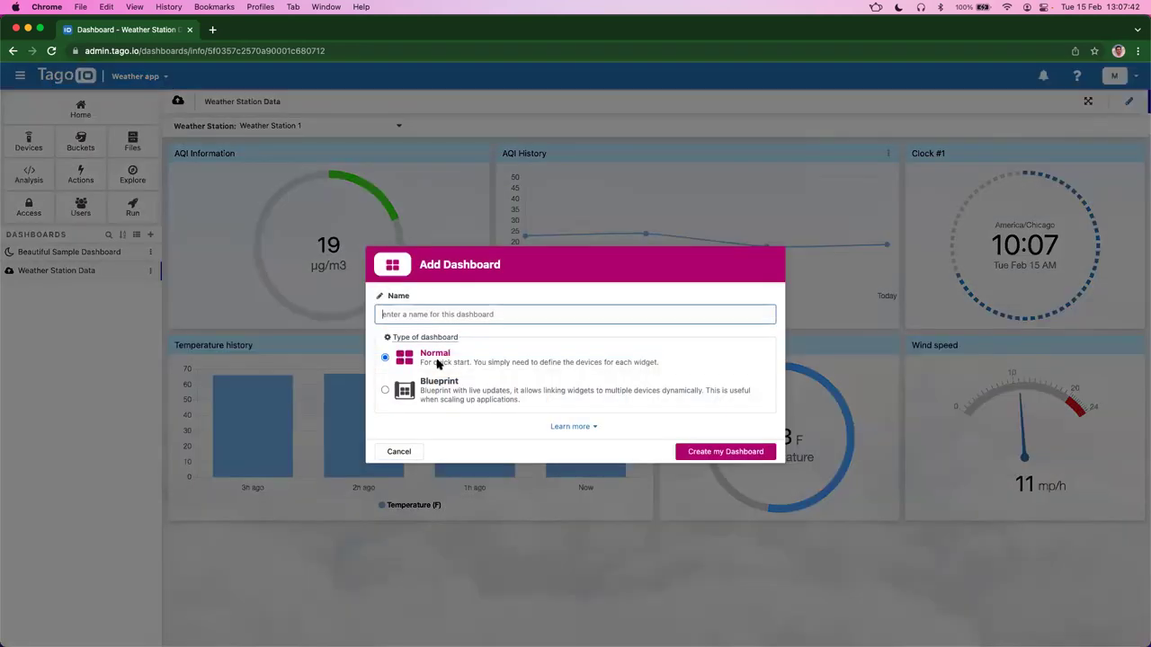
type("Da")
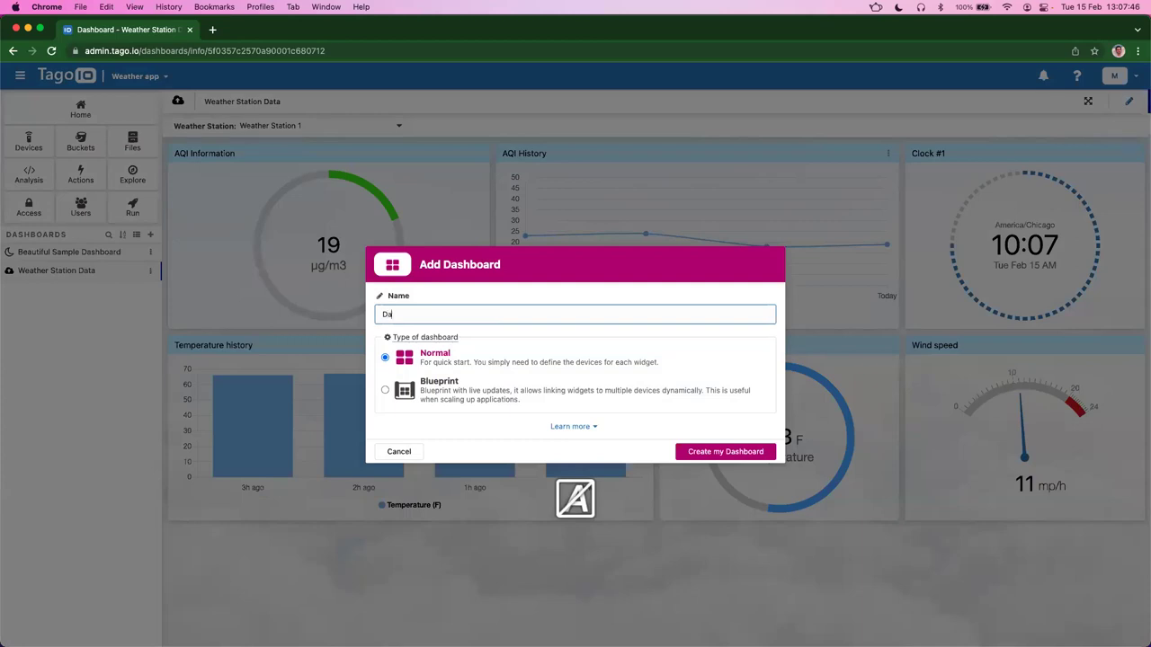
key("BackSpace")
key("BackSpace")
type("Webinar dashboard")
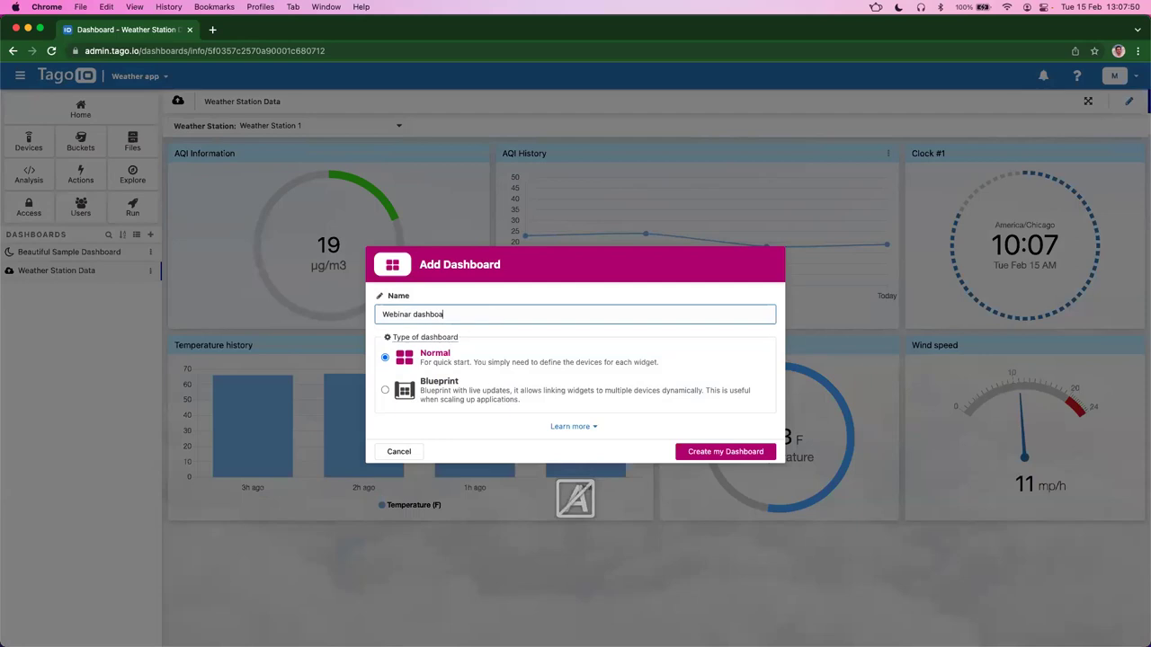
left_click(728, 459)
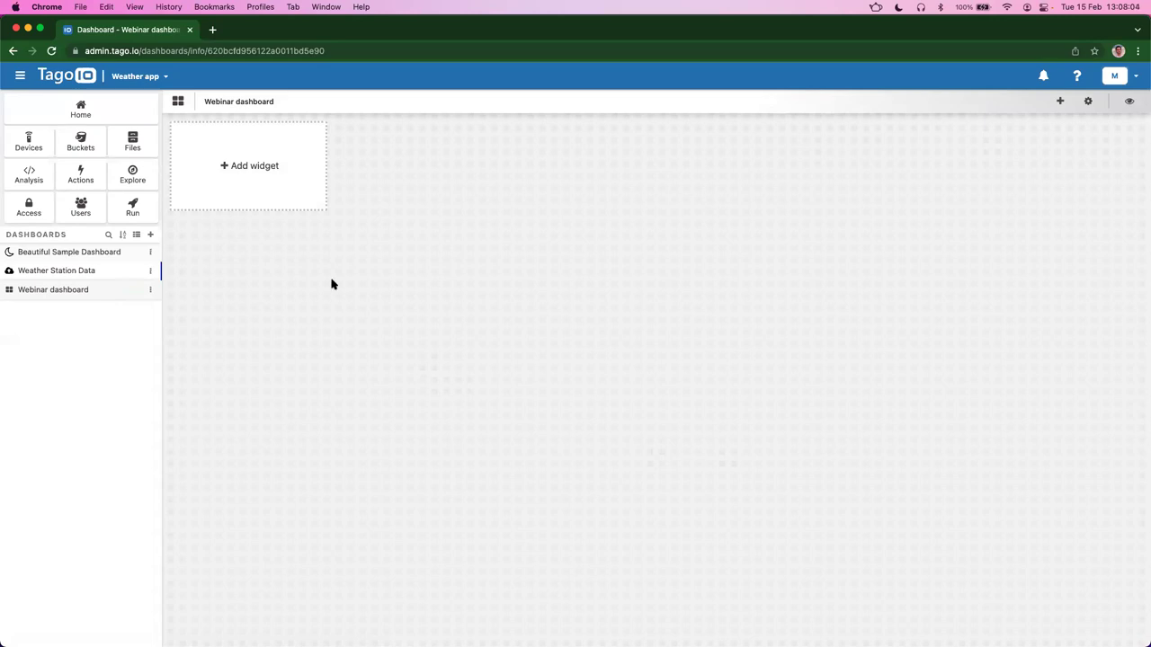
Step: Add a Card widget showing the temperature_history variable from Weather Station 1 and enlarge it on the dashboard
left_click(261, 191)
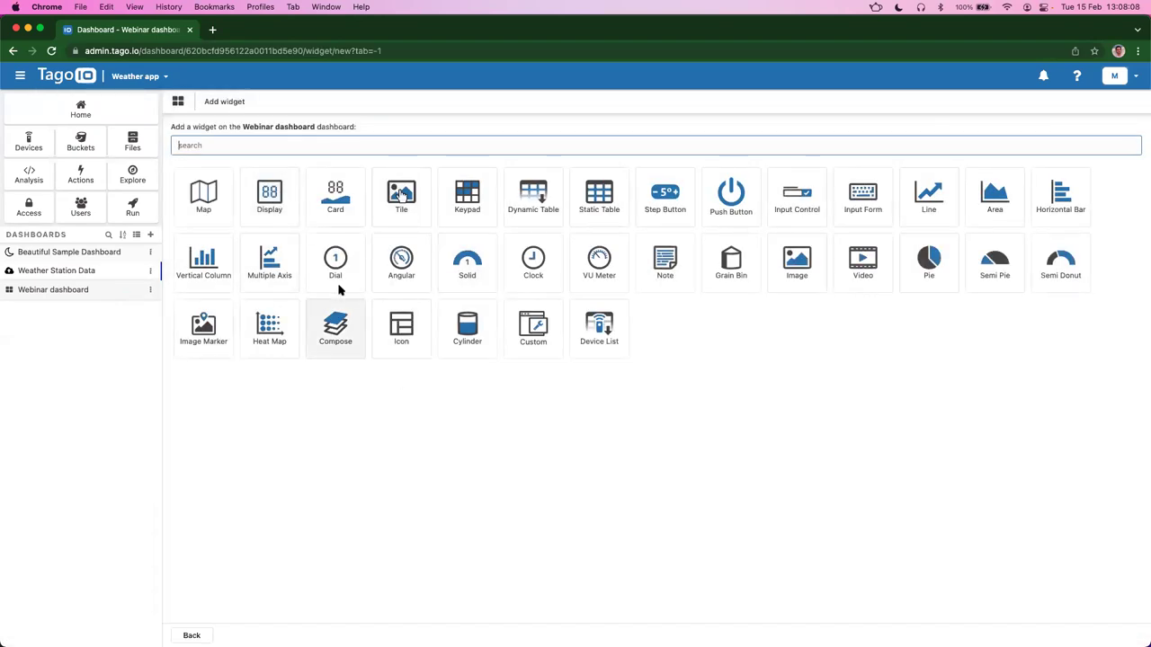
left_click(338, 212)
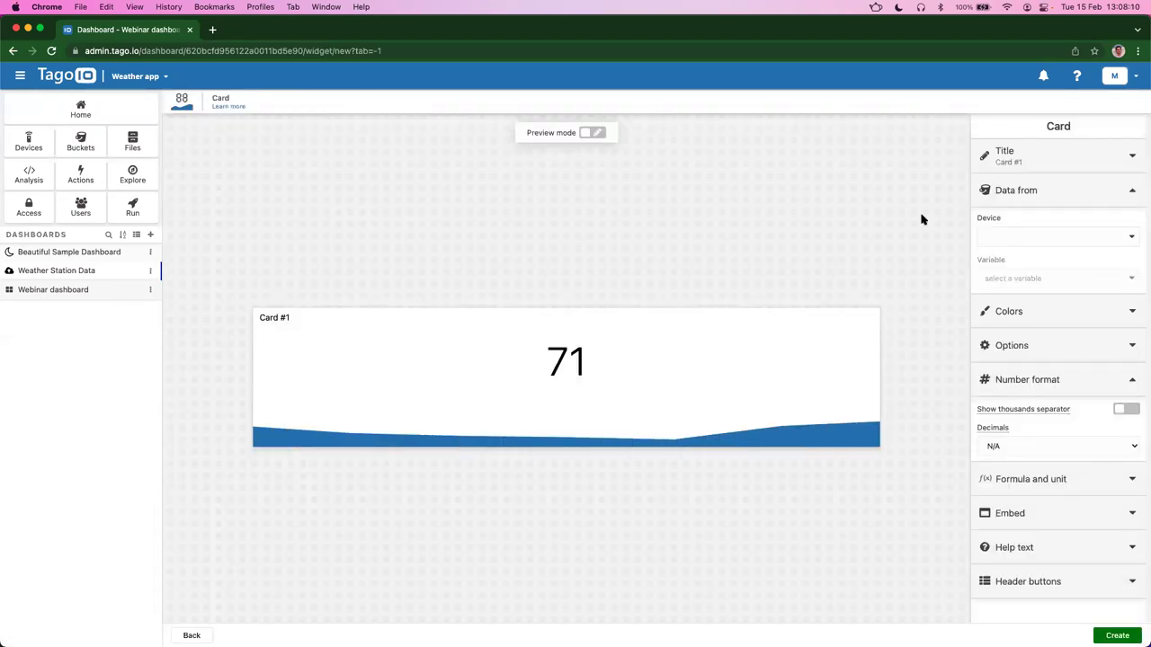
left_click(1031, 236)
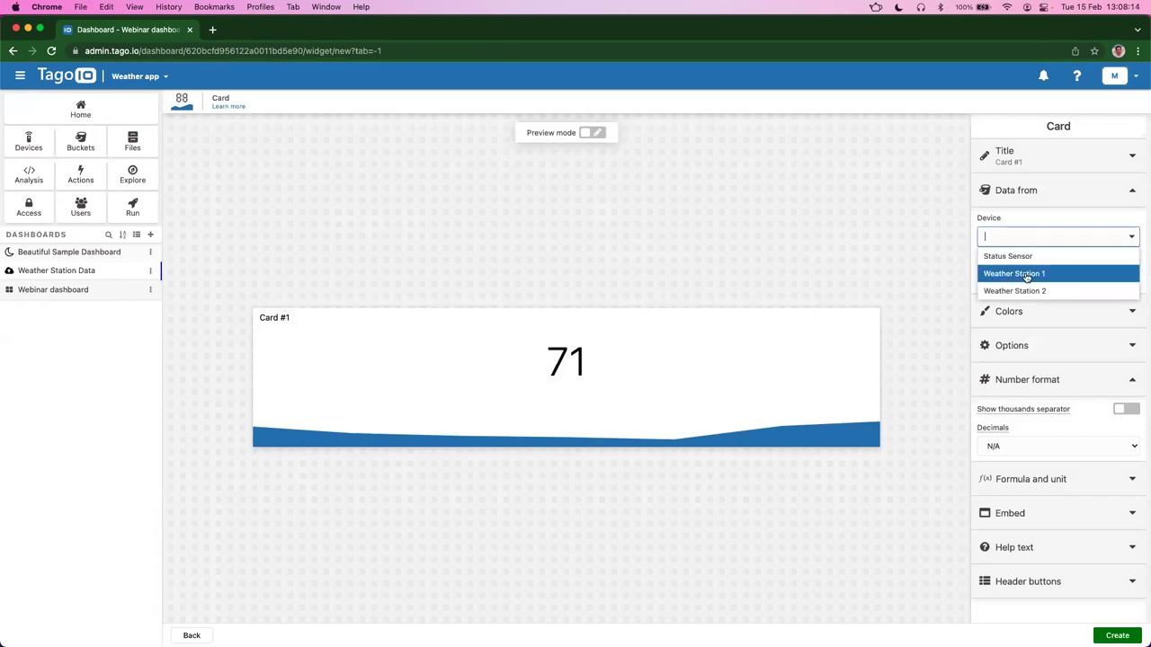
left_click(1027, 273)
left_click(1021, 278)
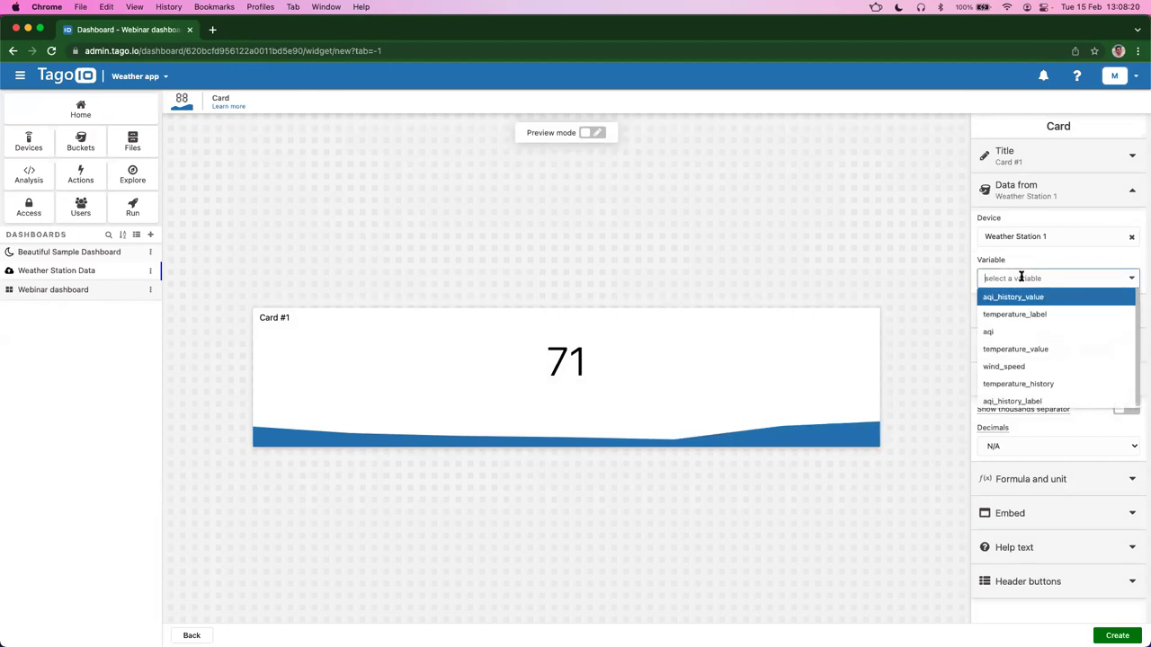
left_click(1025, 384)
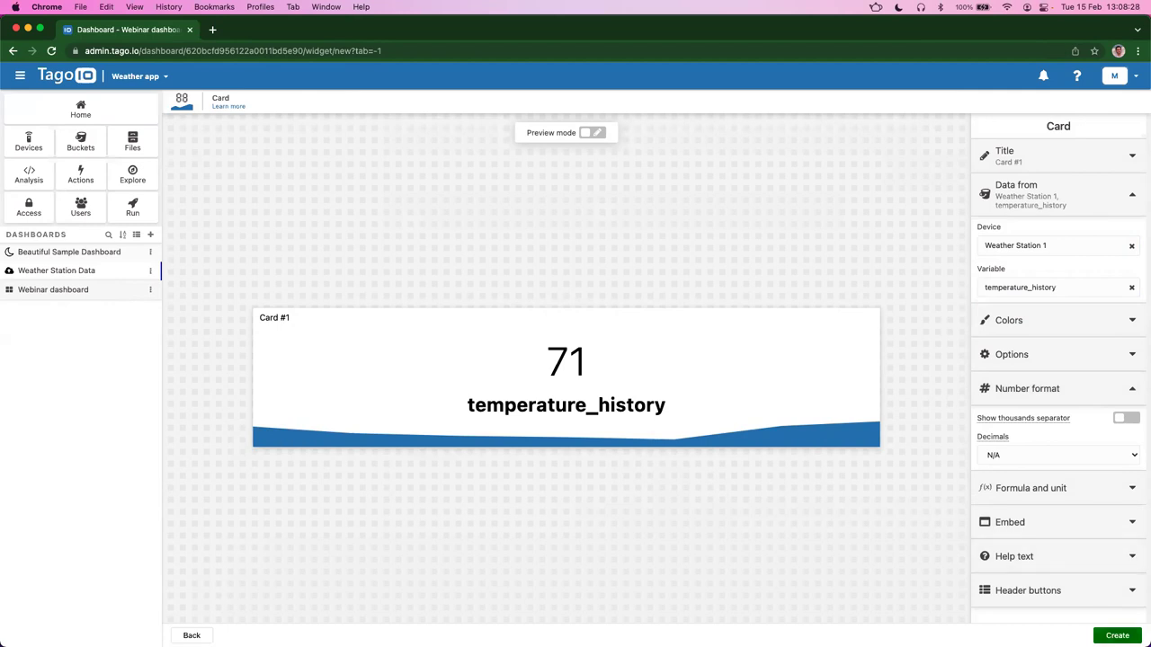
left_click(1117, 636)
left_click_drag(329, 184, 411, 321)
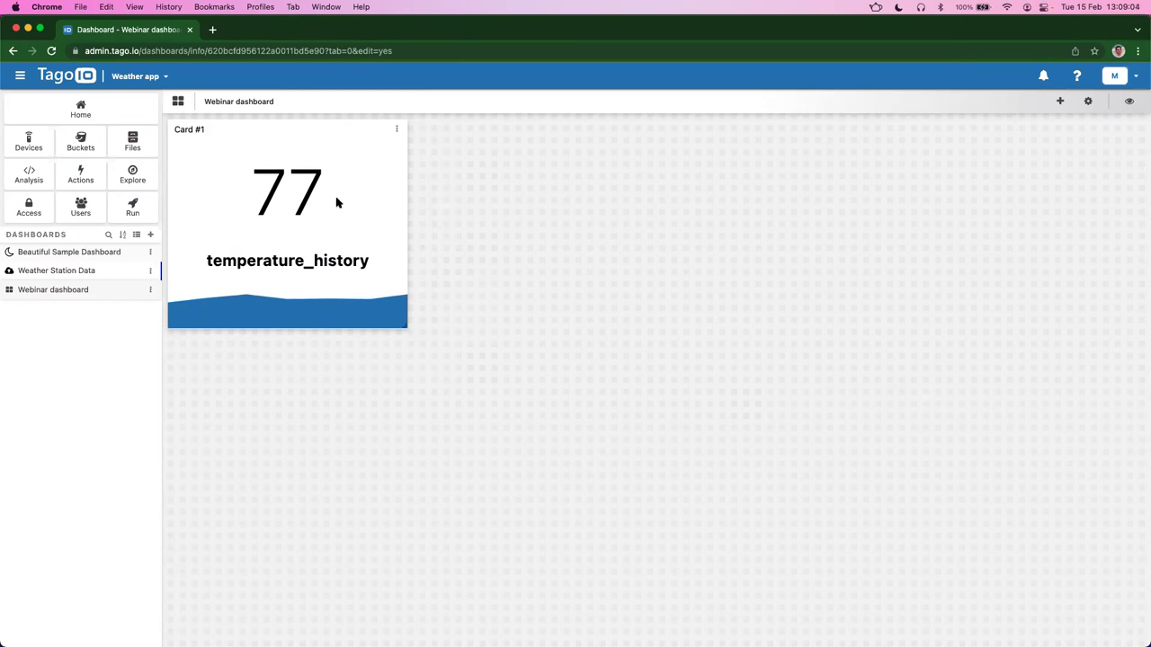
Step: Turn on the unit display for the temperature_history card and save the widget
left_click(399, 132)
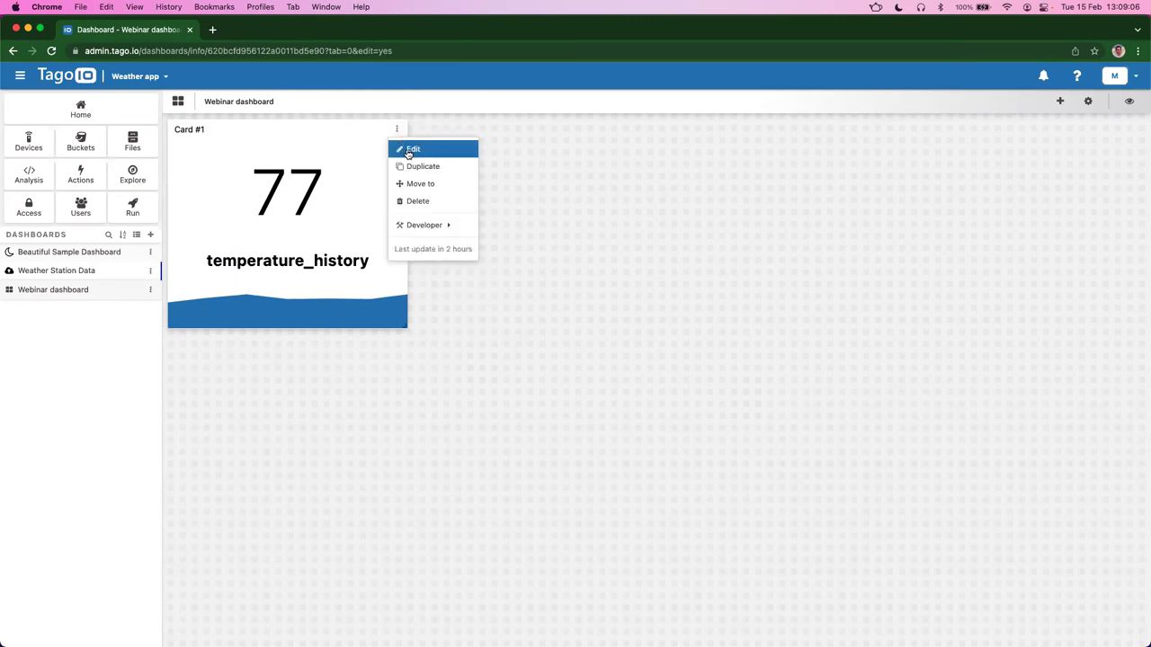
left_click(404, 153)
left_click(1011, 268)
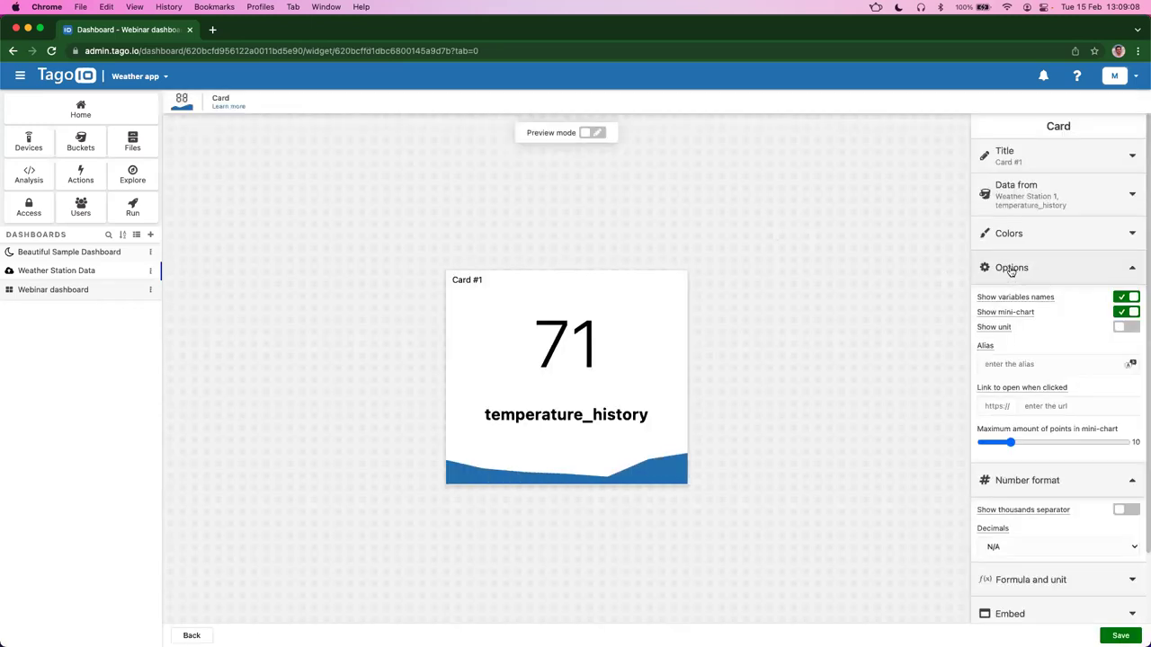
left_click(1022, 332)
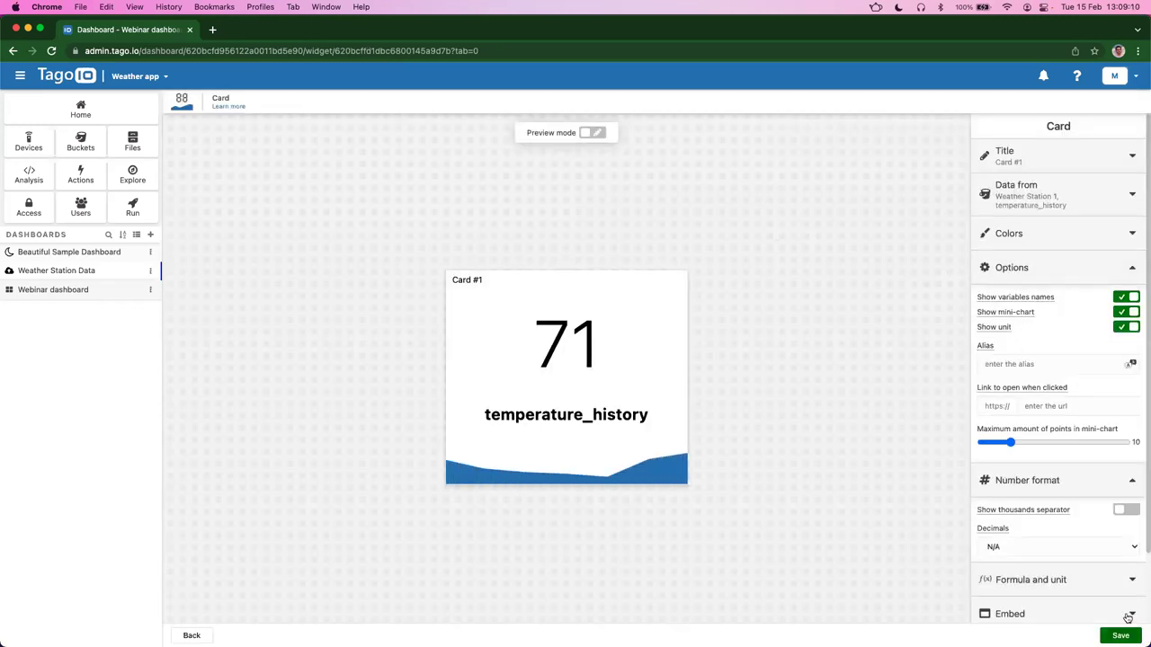
left_click(1115, 634)
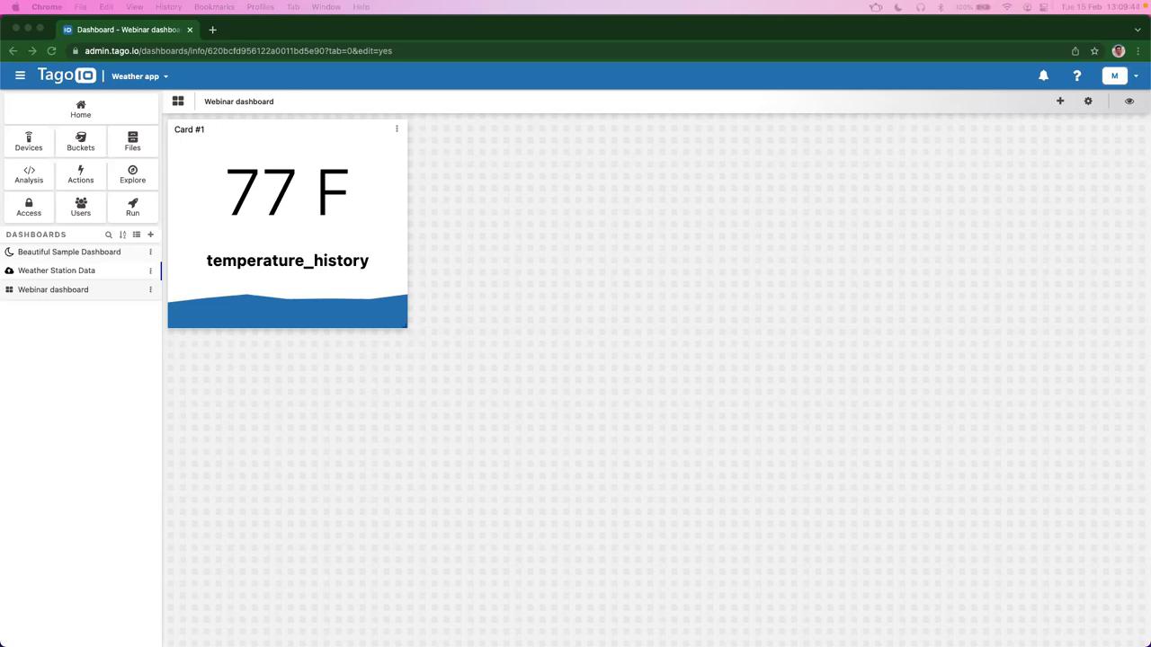
Step: Enable a fixed formula of ($VALUE$ - 32) * 5/9 on the temperature_history card to convert Fahrenheit to Celsius
left_click(397, 129)
left_click(406, 149)
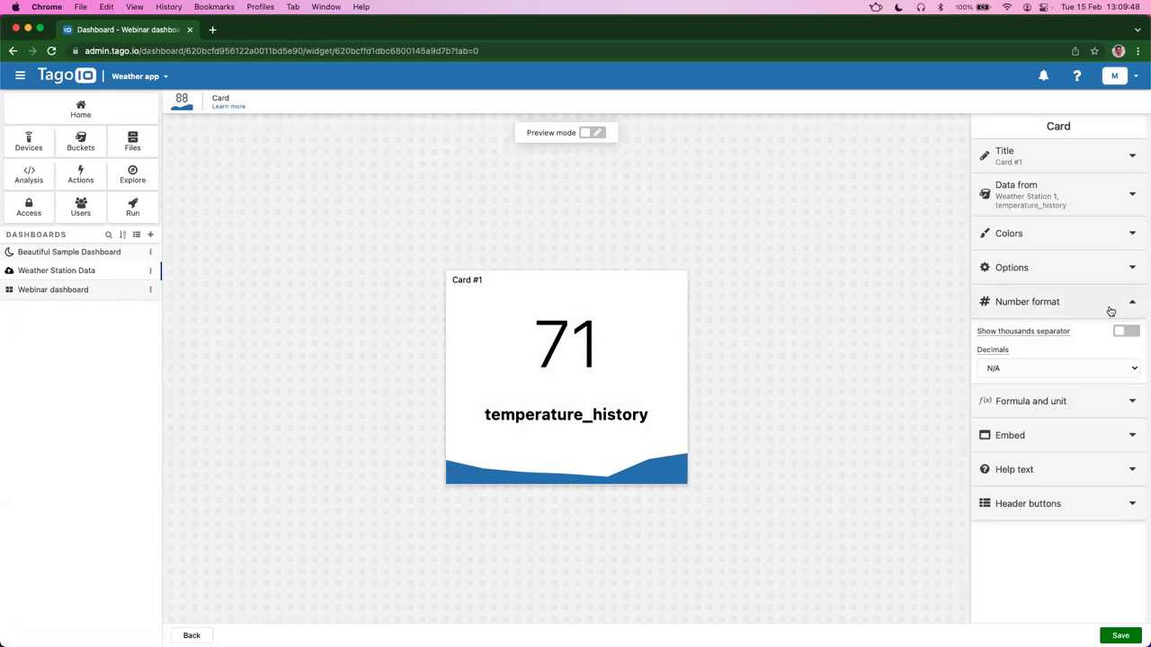
left_click(1059, 302)
left_click(1049, 334)
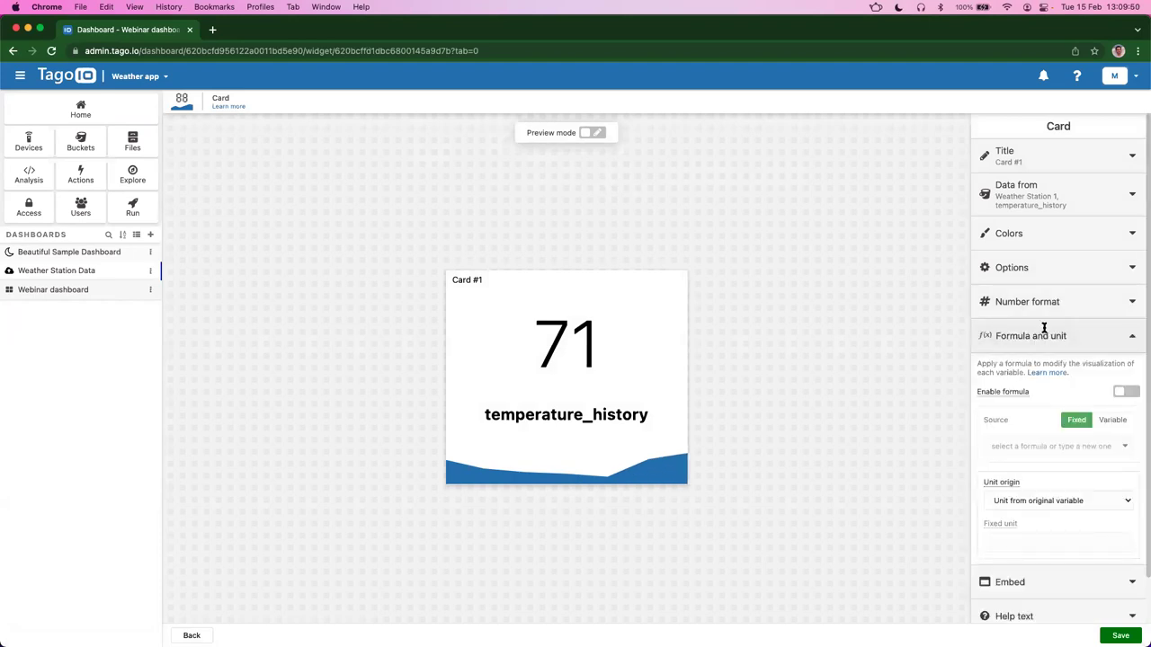
left_click(1043, 393)
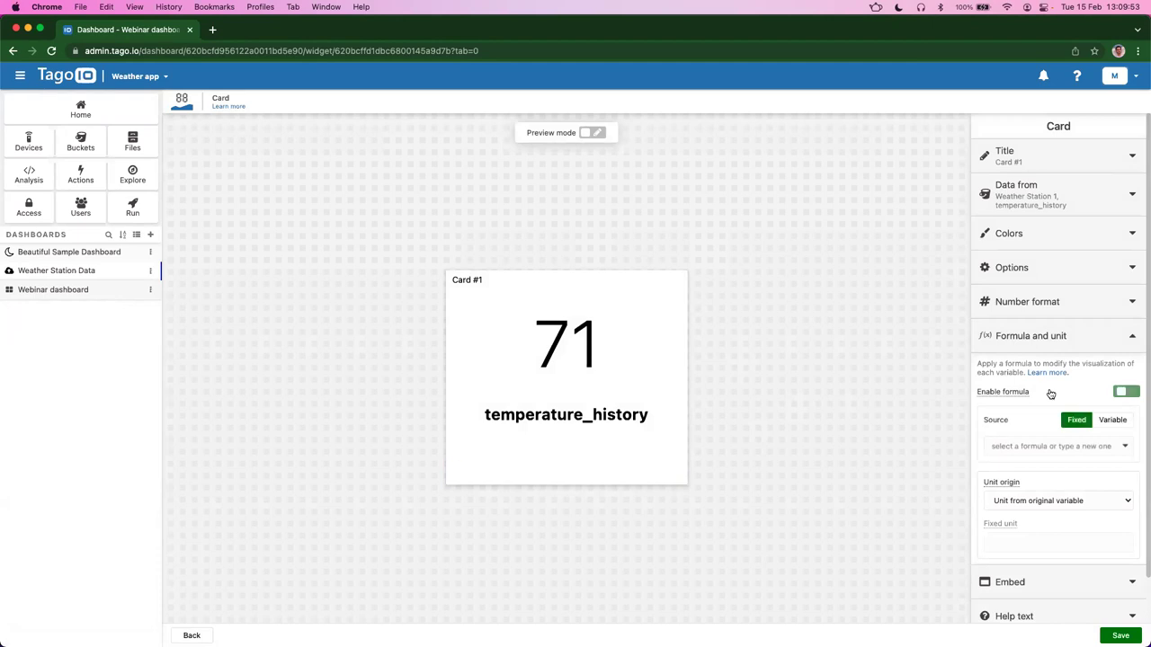
left_click(1030, 444)
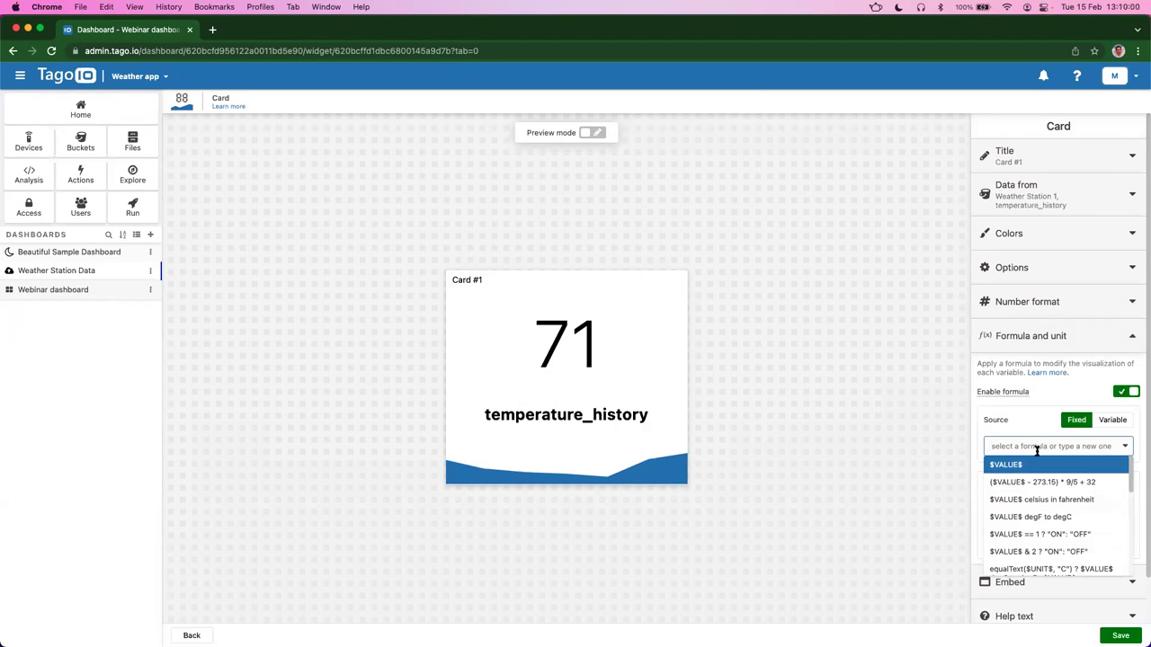
scroll(1048, 522, "down", 1)
left_click(1047, 473)
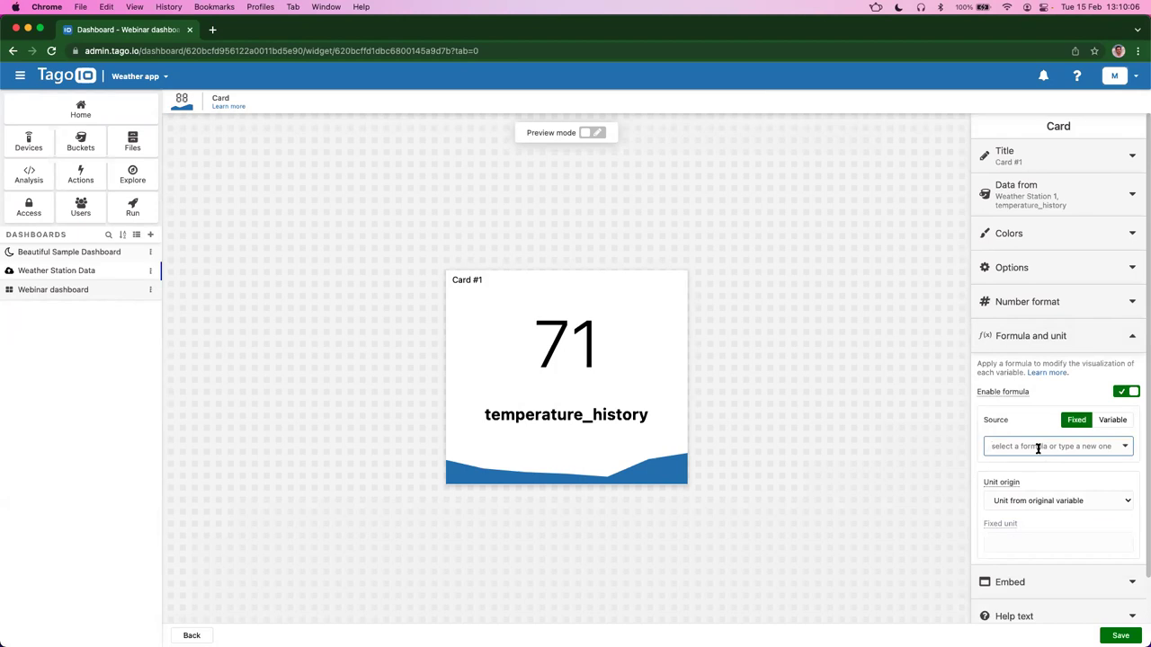
left_click(1039, 447)
type("($VALUE$ - 32) * 5/9")
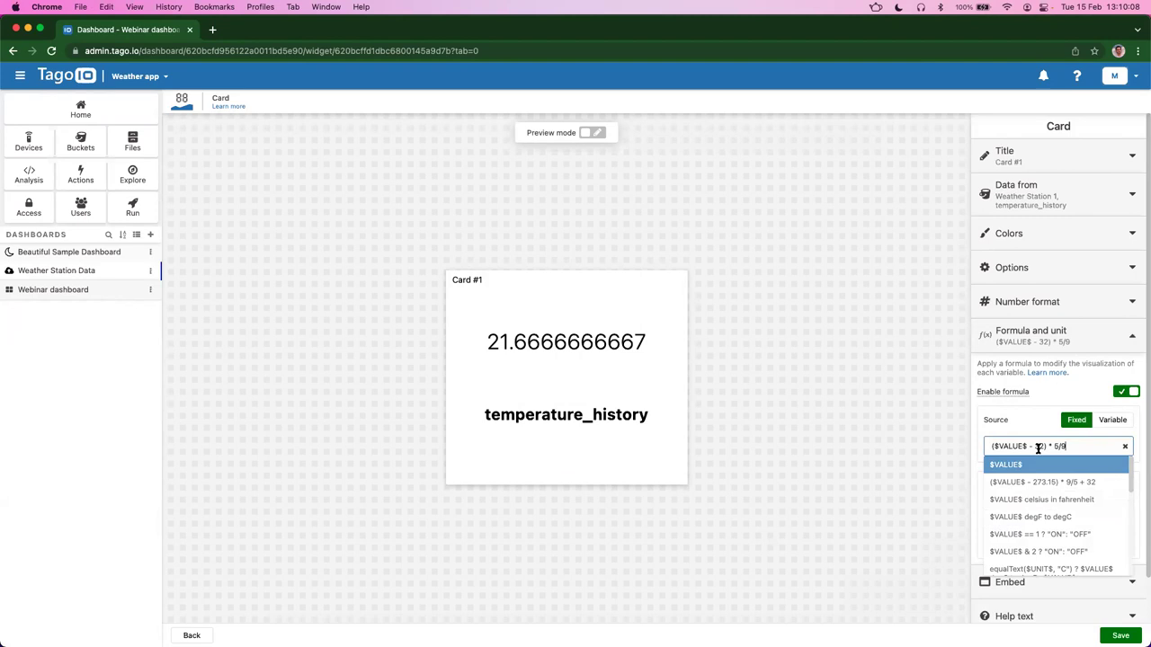
left_click(1024, 431)
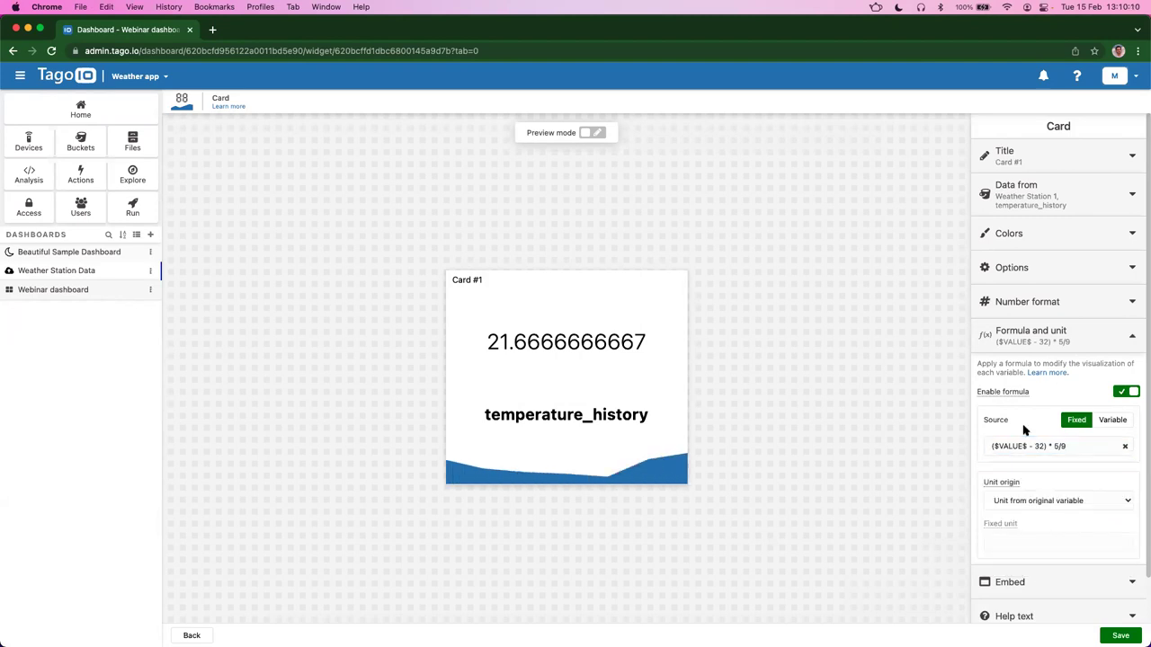
Step: Set the card's number format to 2 decimals and save the widget
scroll(1023, 430, "down", 1)
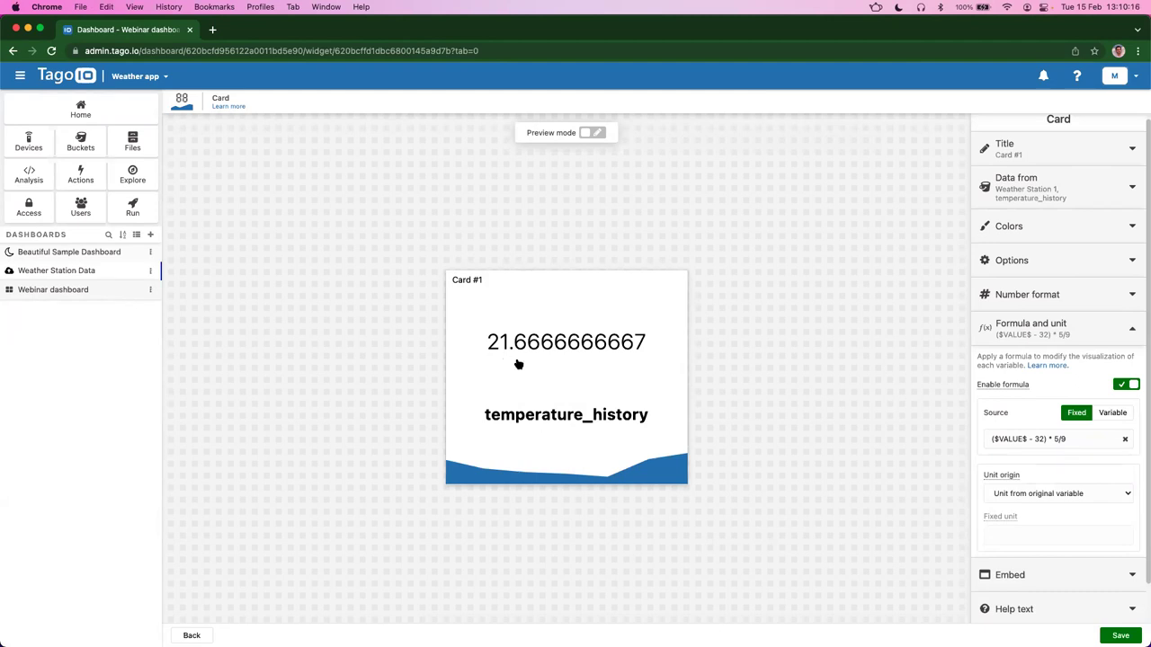
left_click(1033, 335)
left_click(1026, 303)
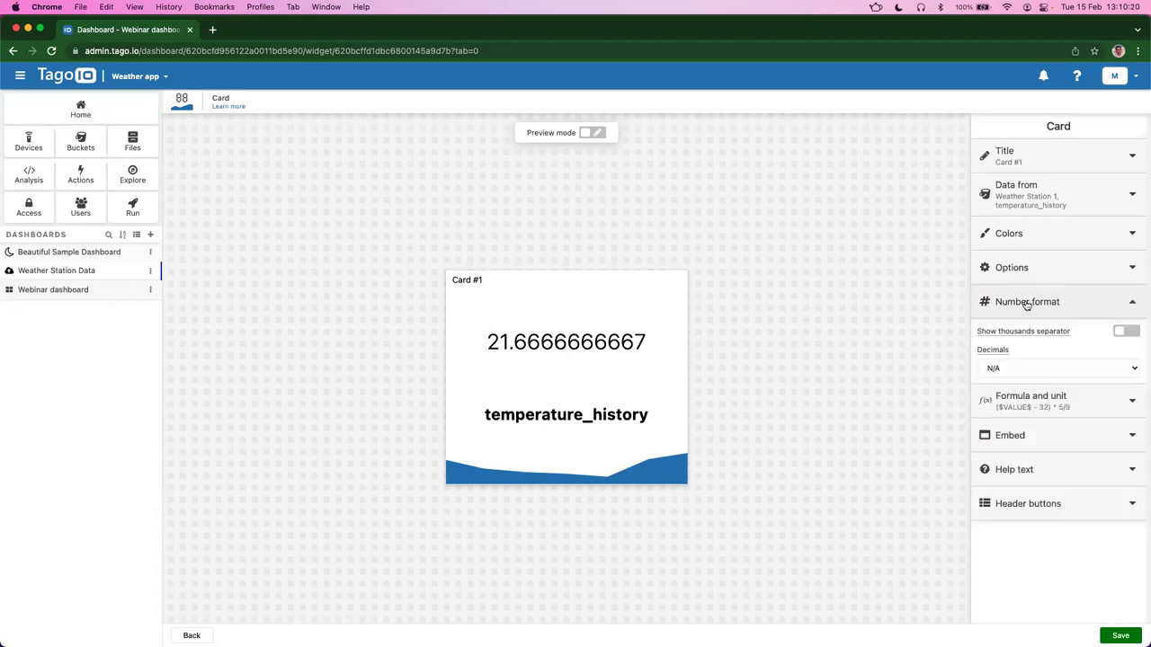
left_click(1009, 369)
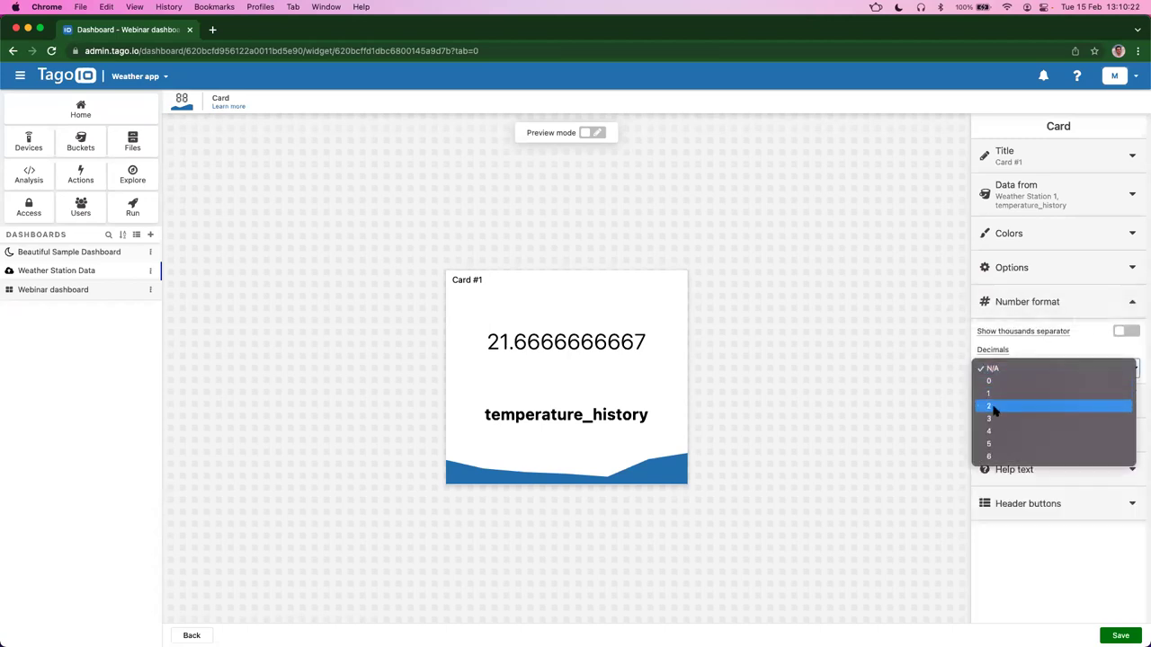
left_click(995, 406)
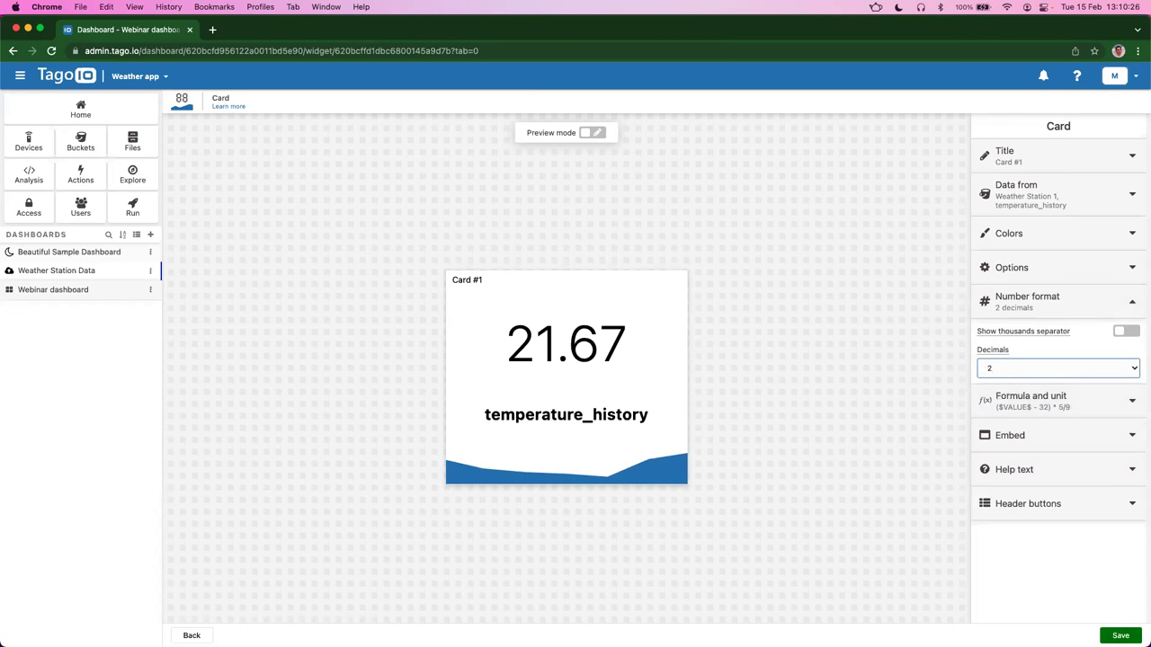
left_click(1120, 636)
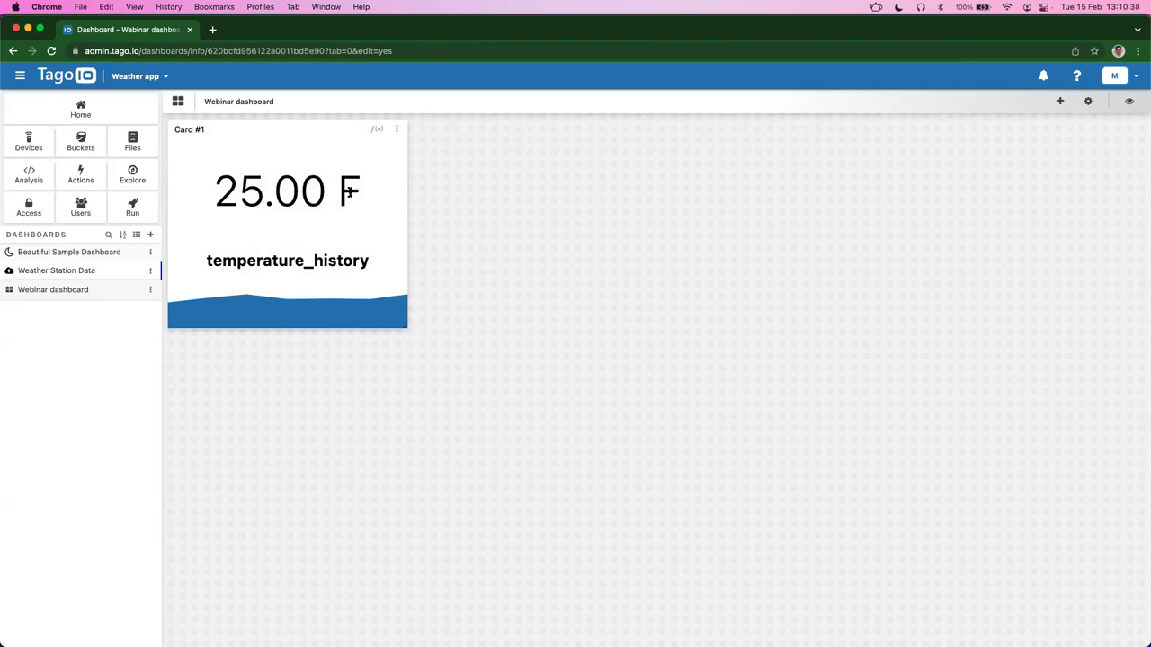
Step: Change the card formula's unit origin to Fixed unit, enter C as the unit, and save the widget
left_click(397, 129)
left_click(412, 149)
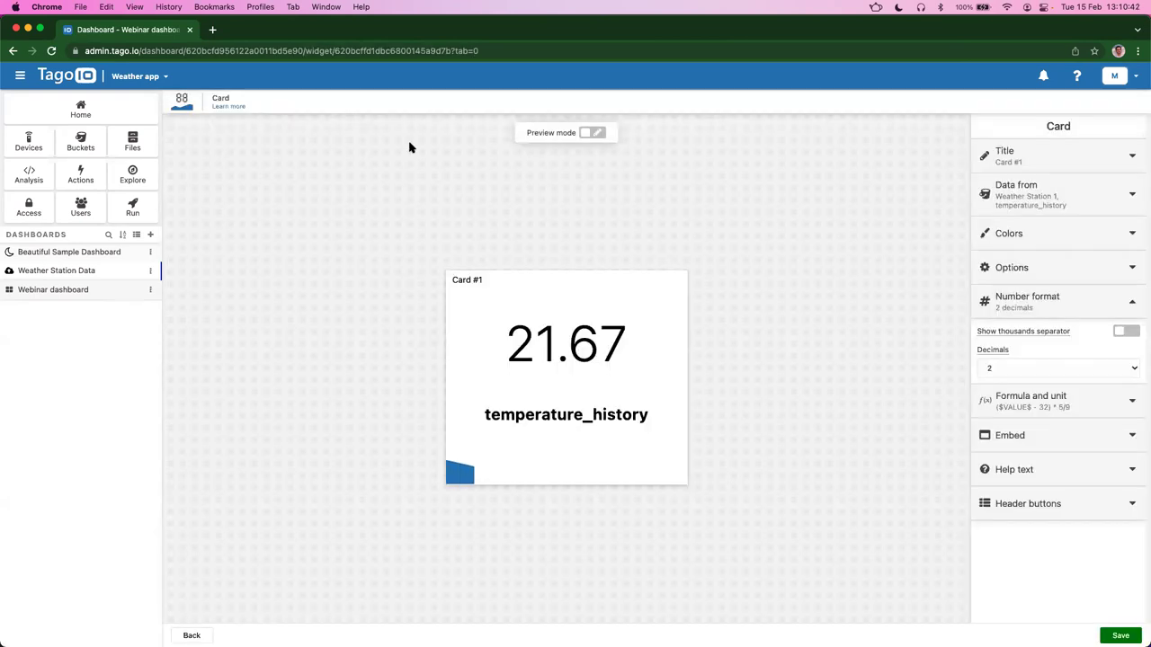
left_click(1049, 396)
scroll(1034, 413, "down", 3)
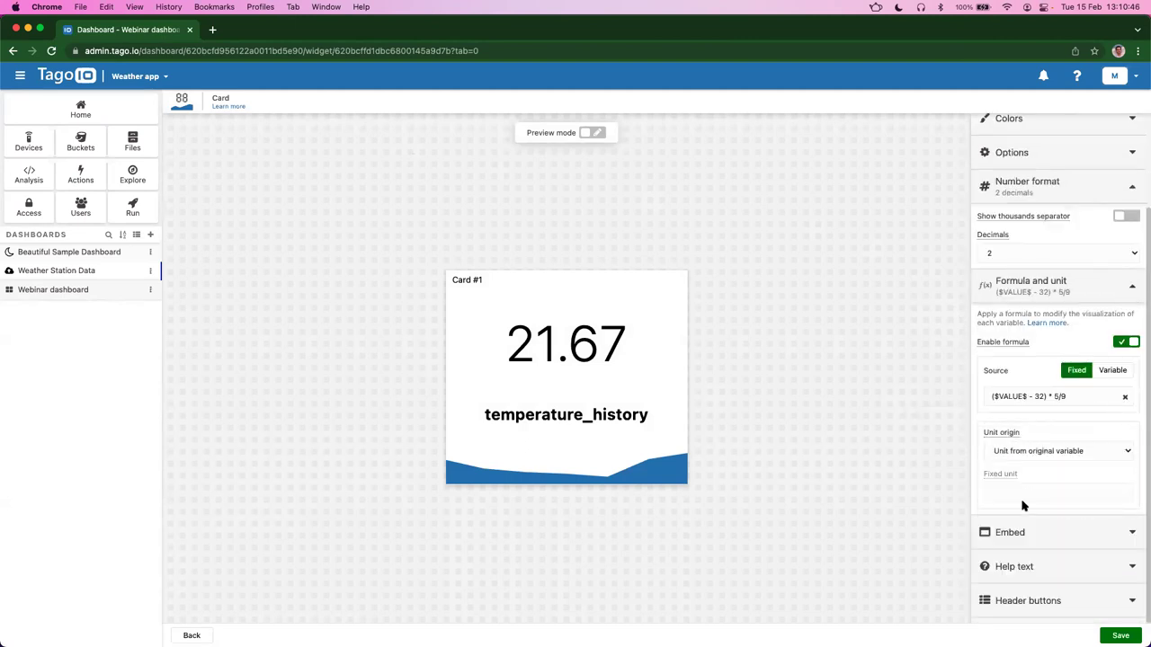
left_click(1046, 454)
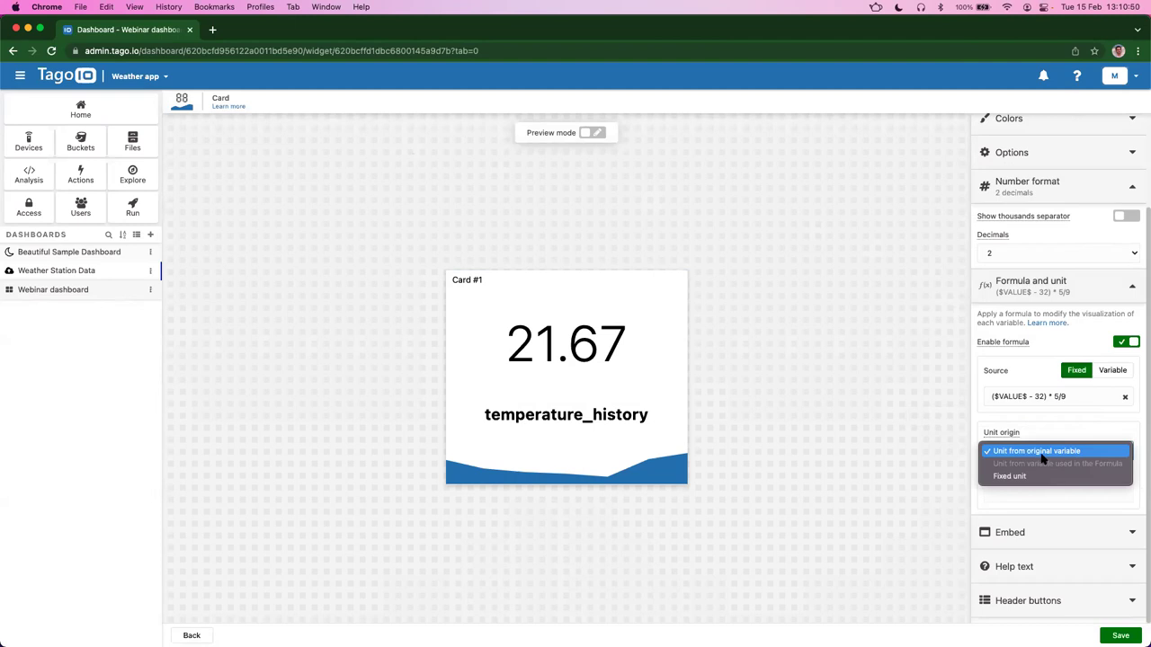
left_click(1030, 476)
left_click(1042, 492)
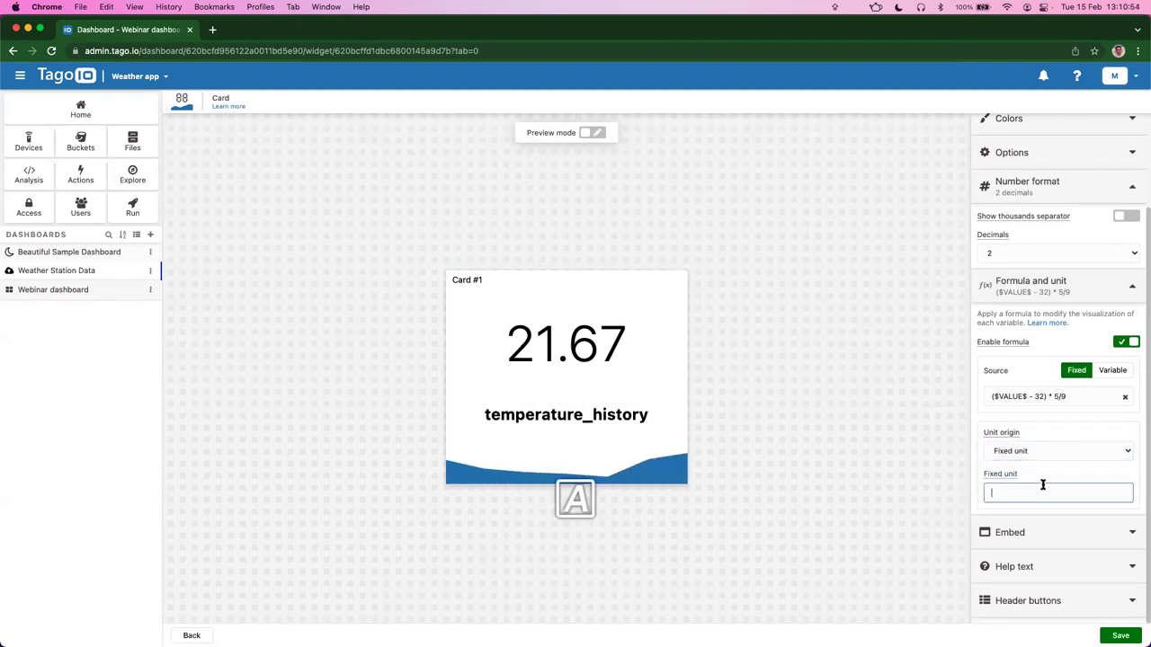
type("C")
left_click(1118, 634)
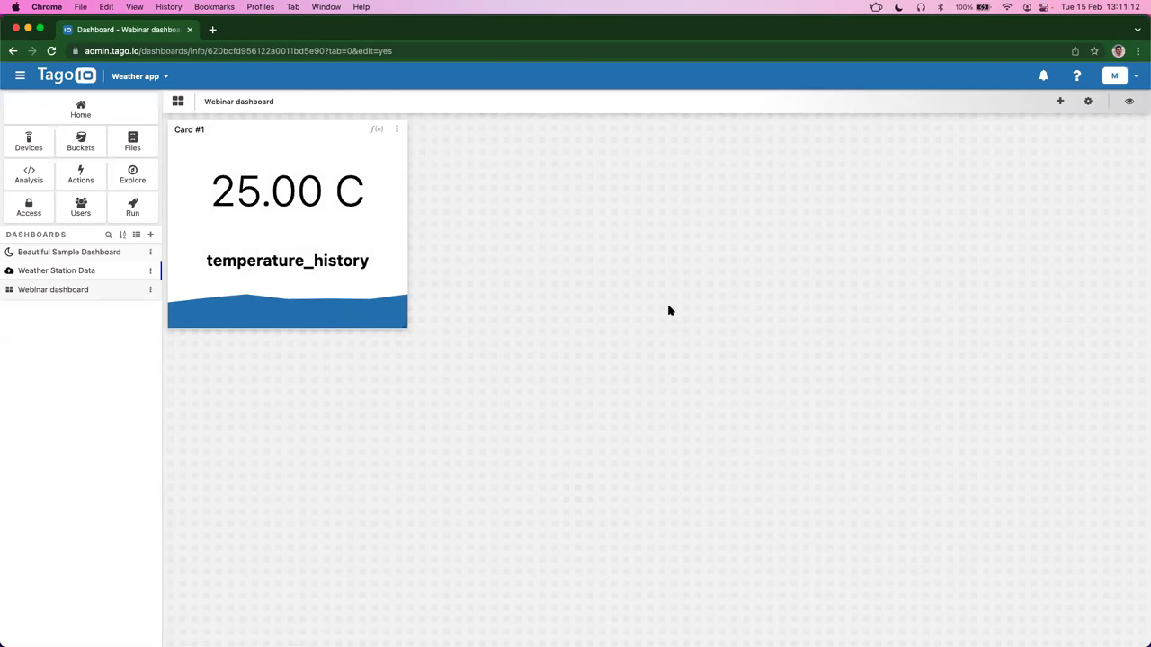
Step: Open the Alias setting in the temperature_history card's options
left_click_drag(206, 261, 369, 260)
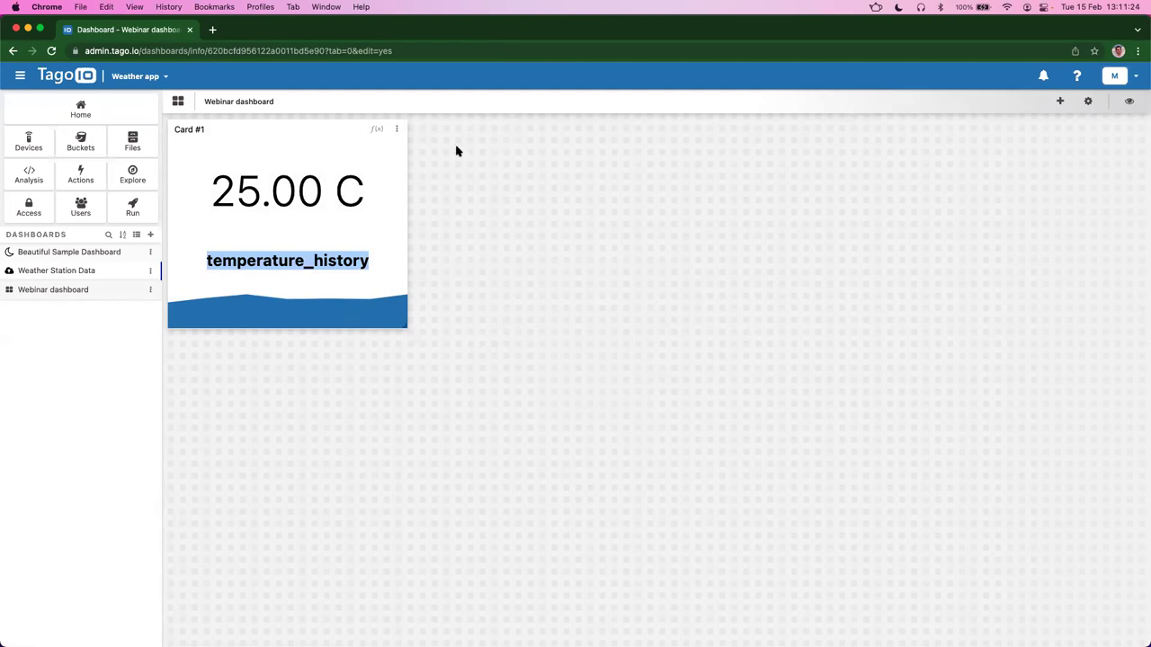
left_click(397, 128)
left_click(414, 147)
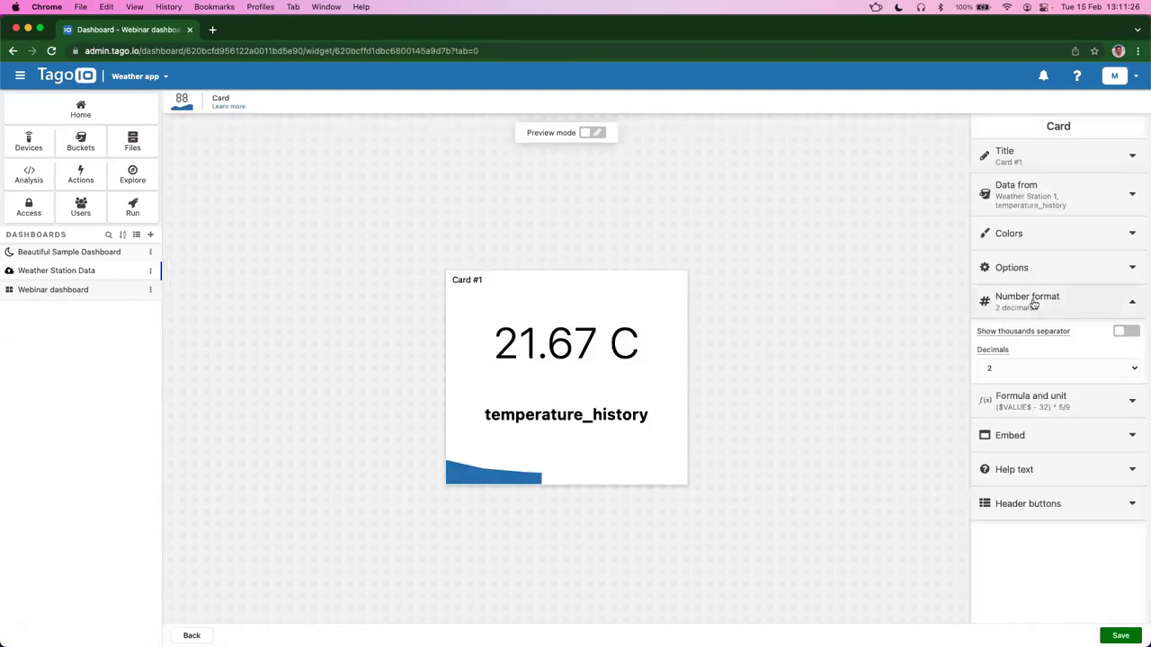
left_click(1027, 271)
left_click(1013, 366)
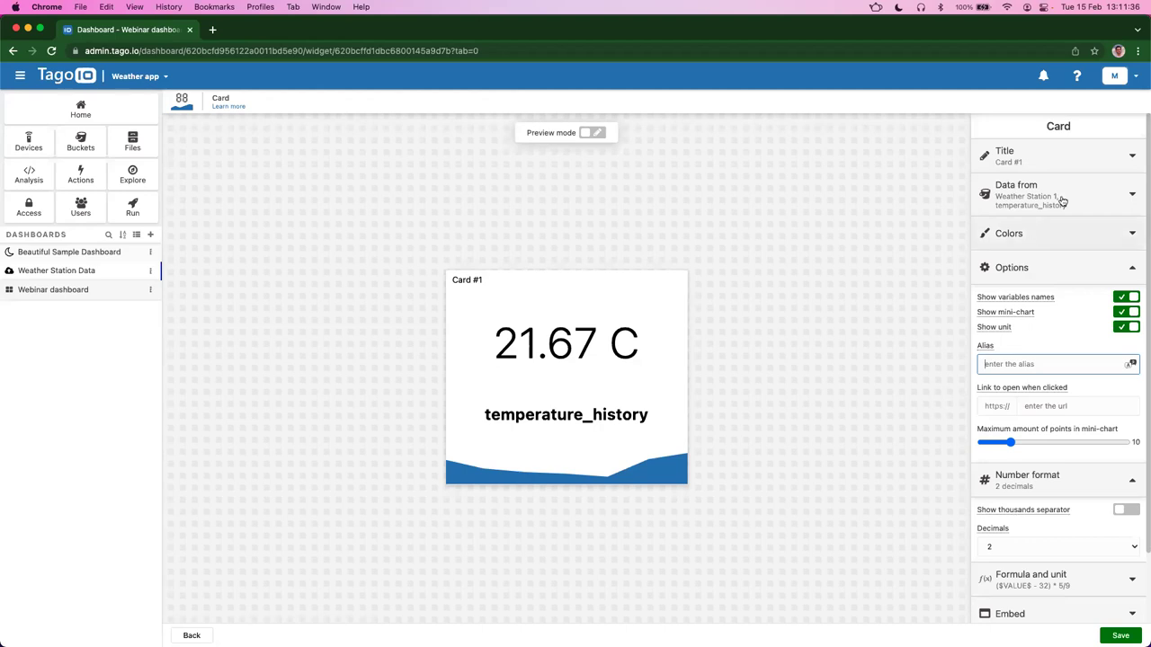
Step: Create a dictionary named "Application" with slug APP and English (United States) as its first language
left_click(1113, 79)
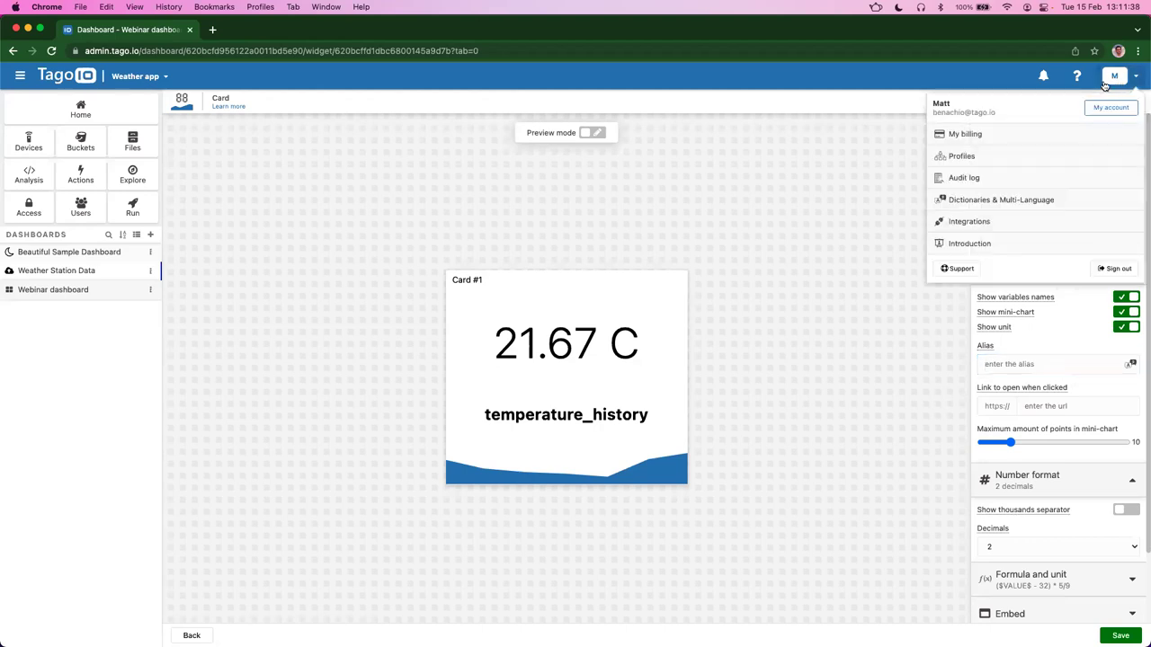
left_click(989, 204)
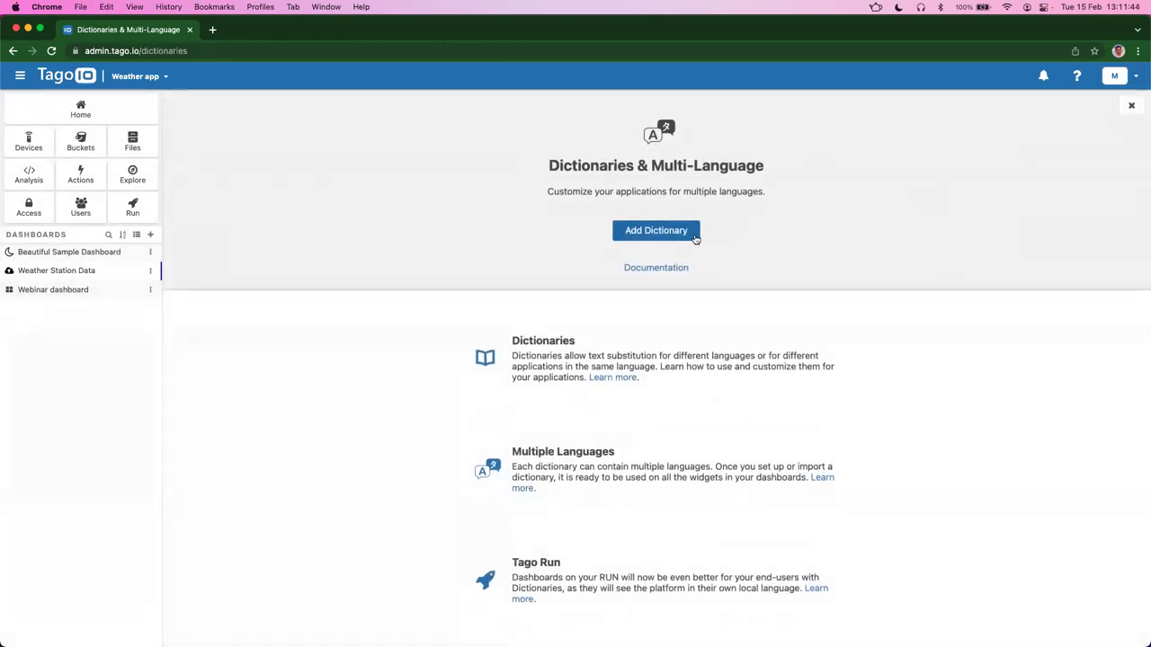
left_click(664, 237)
type("A")
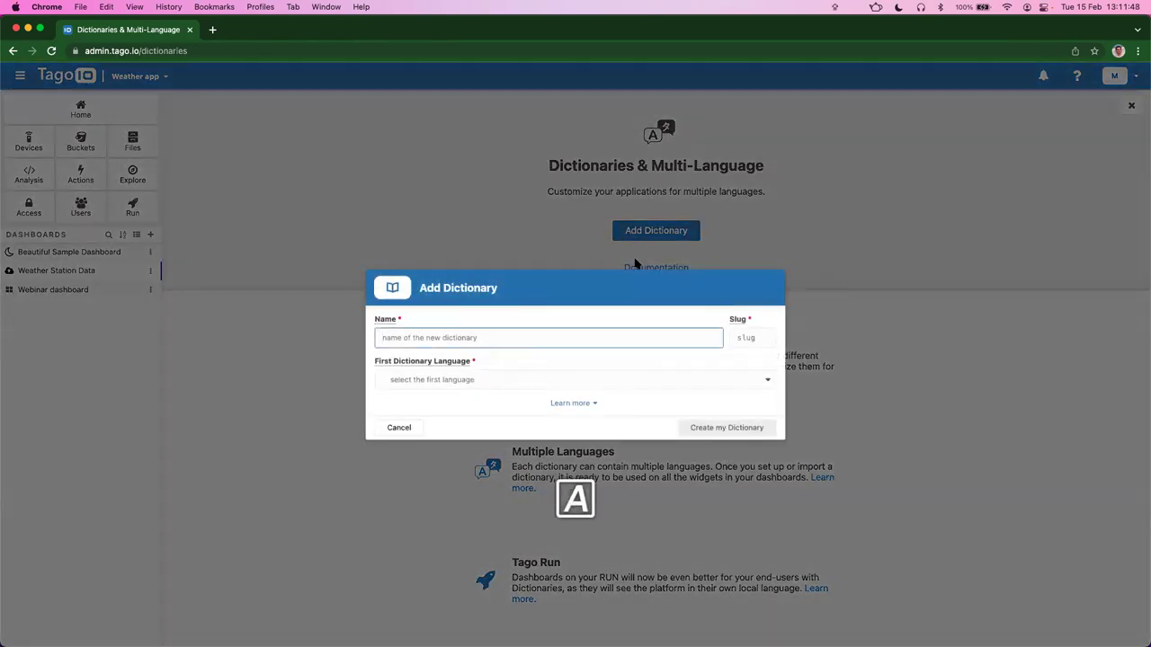
type("pplication")
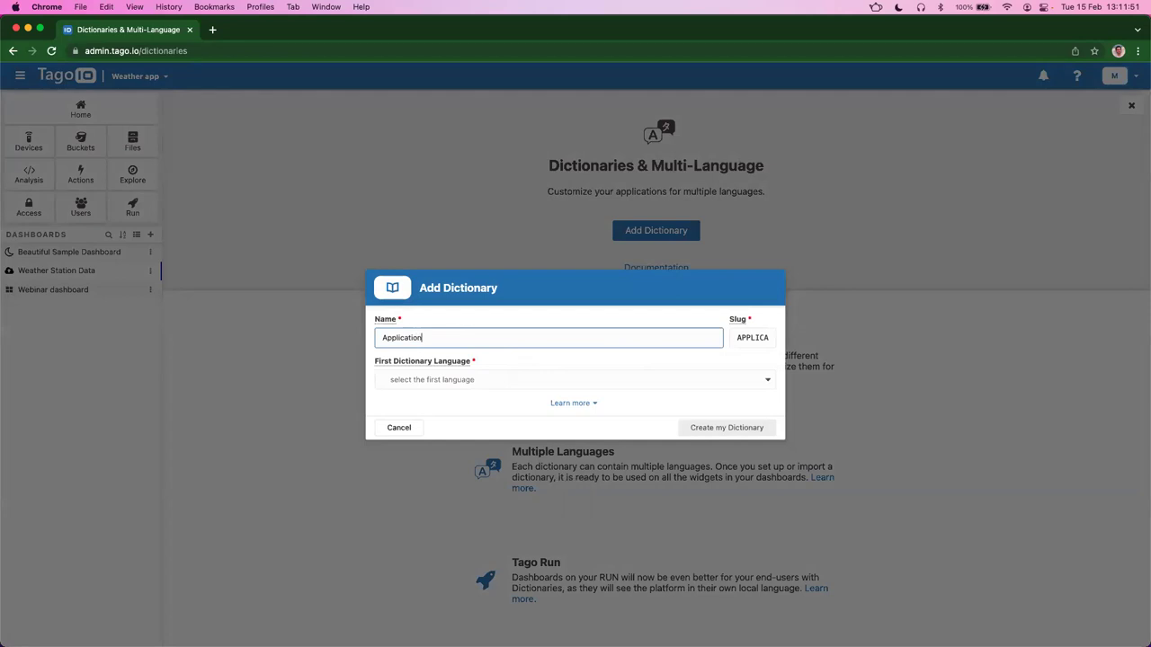
key("Tab")
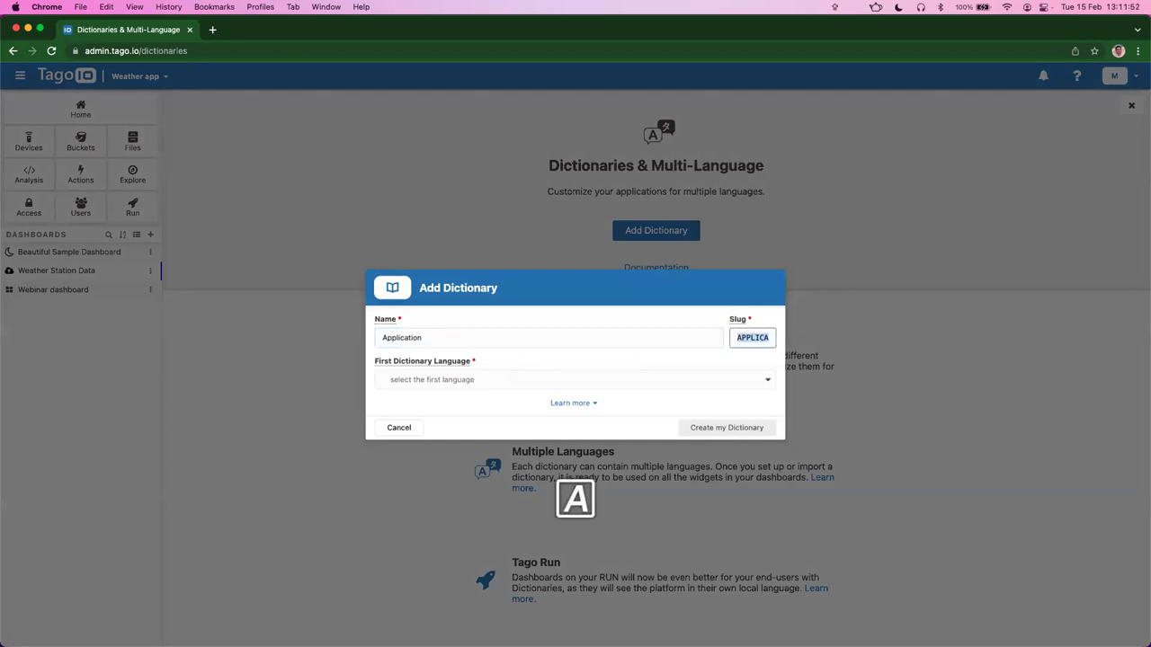
type("APP")
key("Caps_Lock")
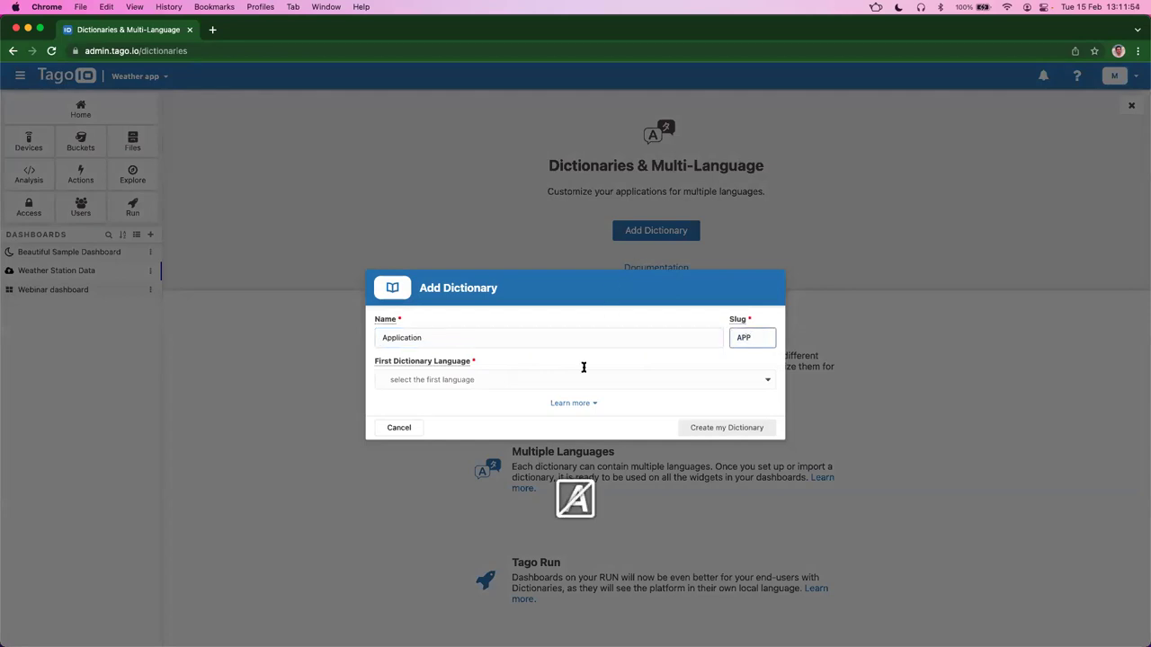
left_click(509, 384)
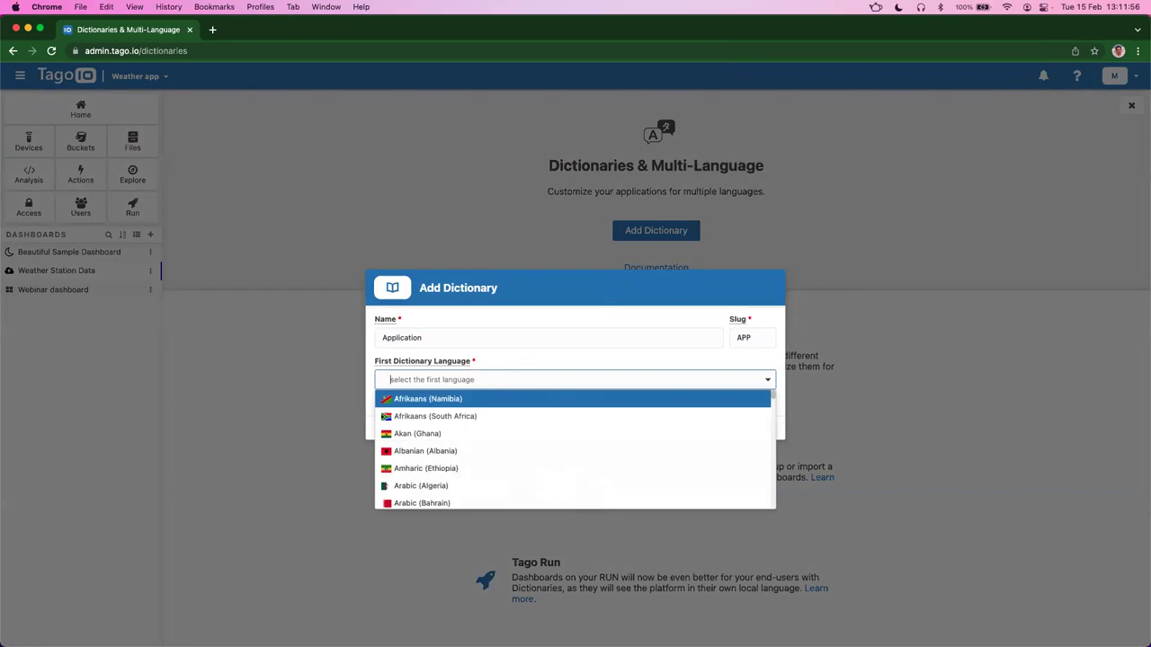
type("english (")
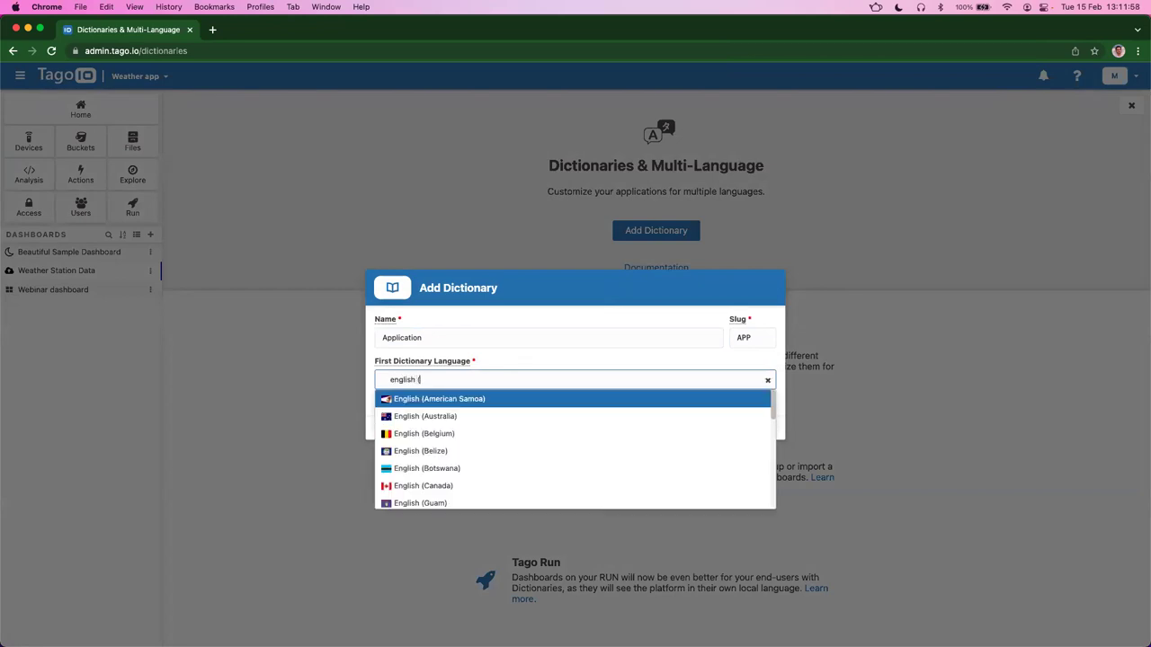
type("unite")
left_click(396, 416)
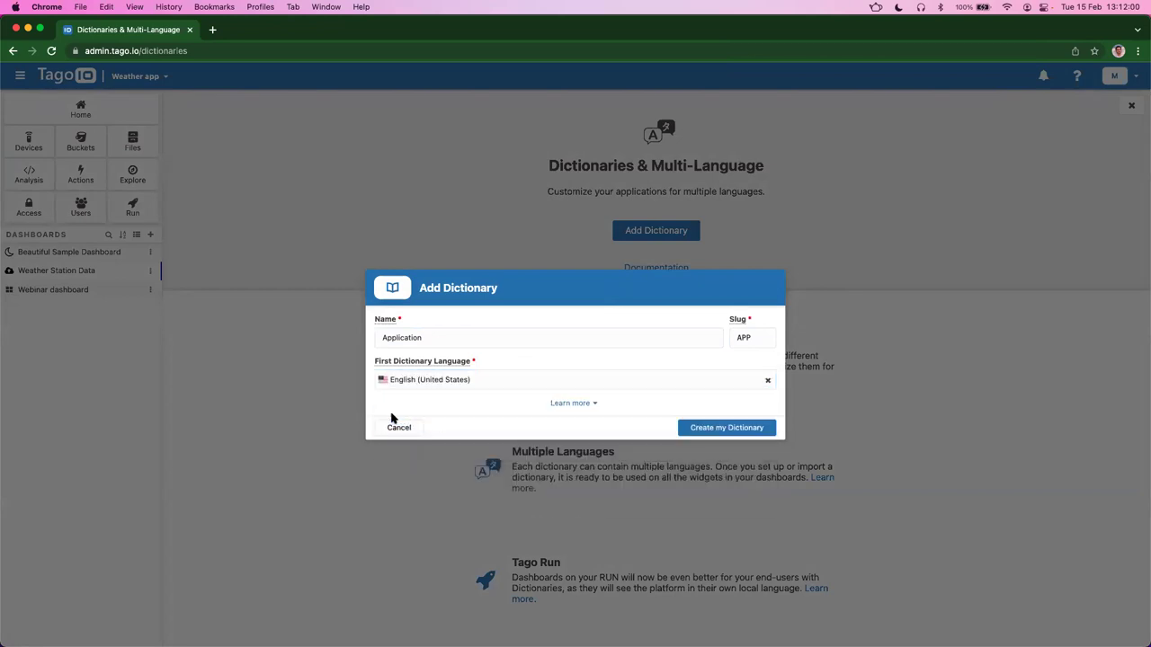
left_click(720, 427)
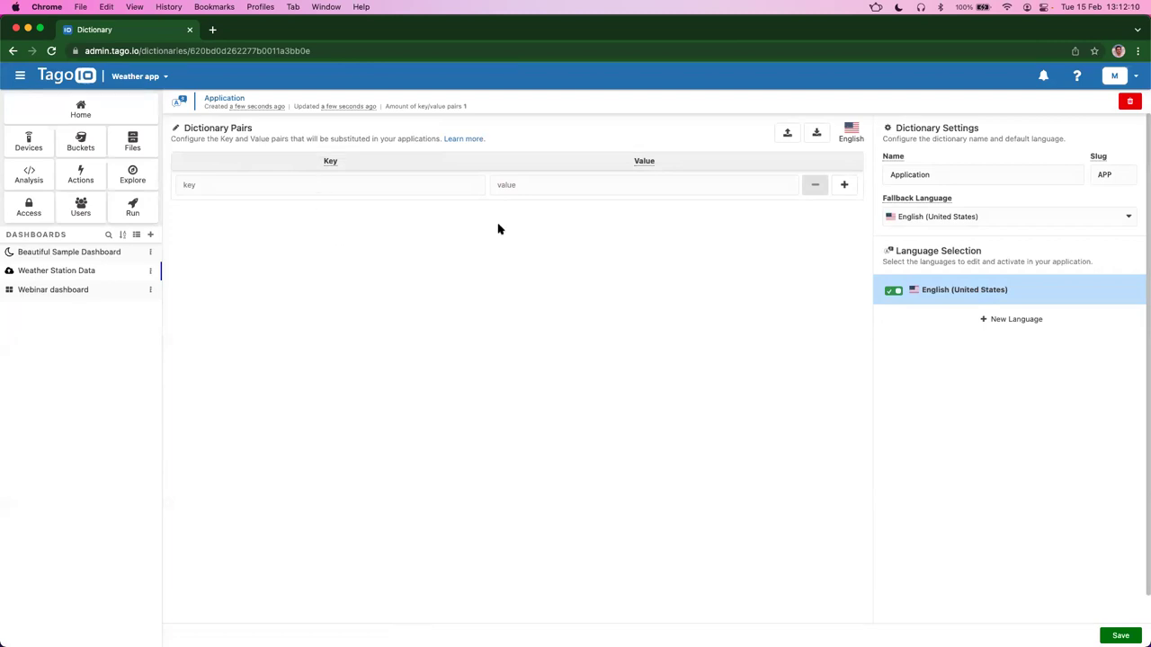
Step: Add an English dictionary pair with key TEMPERATURE and value "Temperature", and save the dictionary
left_click(454, 184)
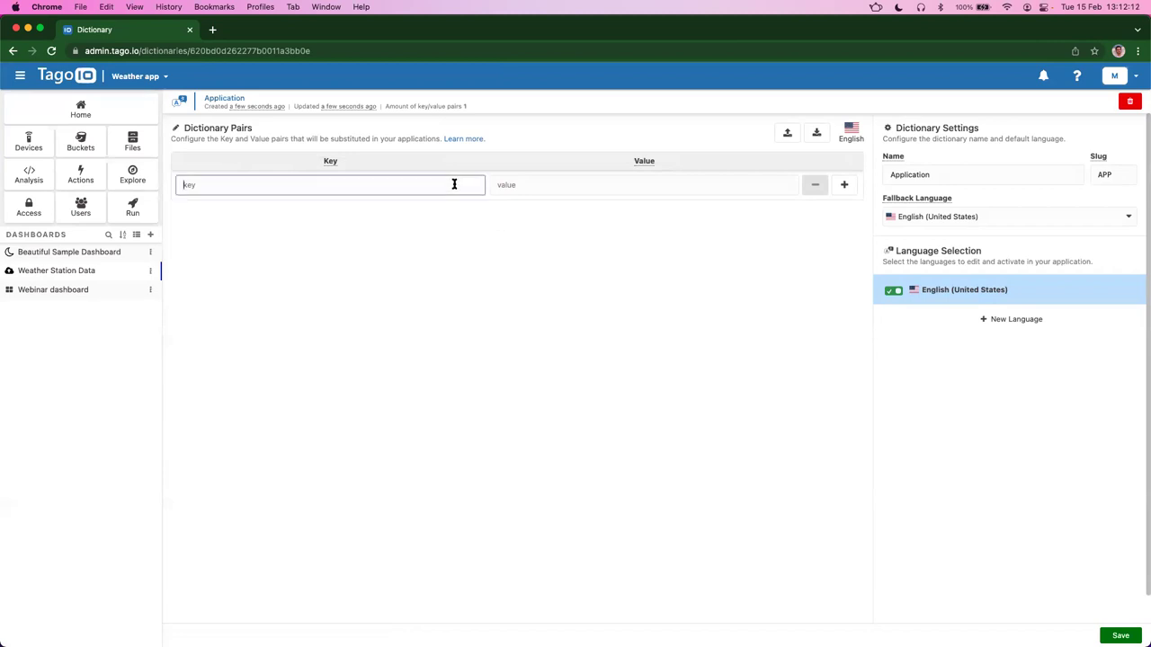
type("TEMPER")
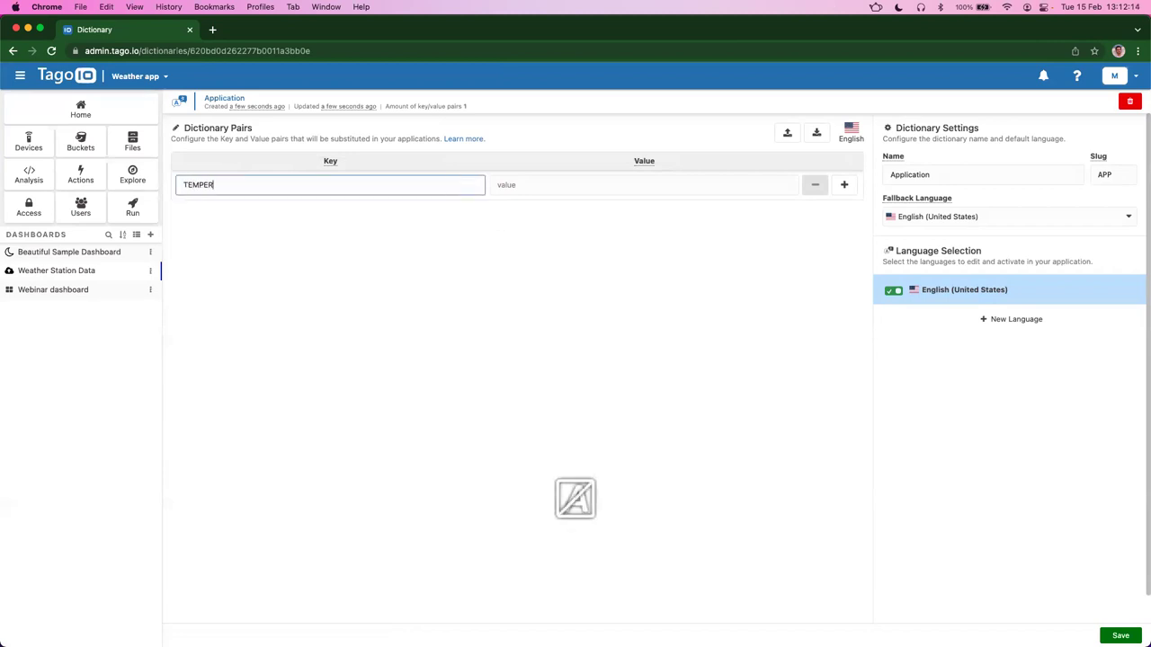
type("ATR")
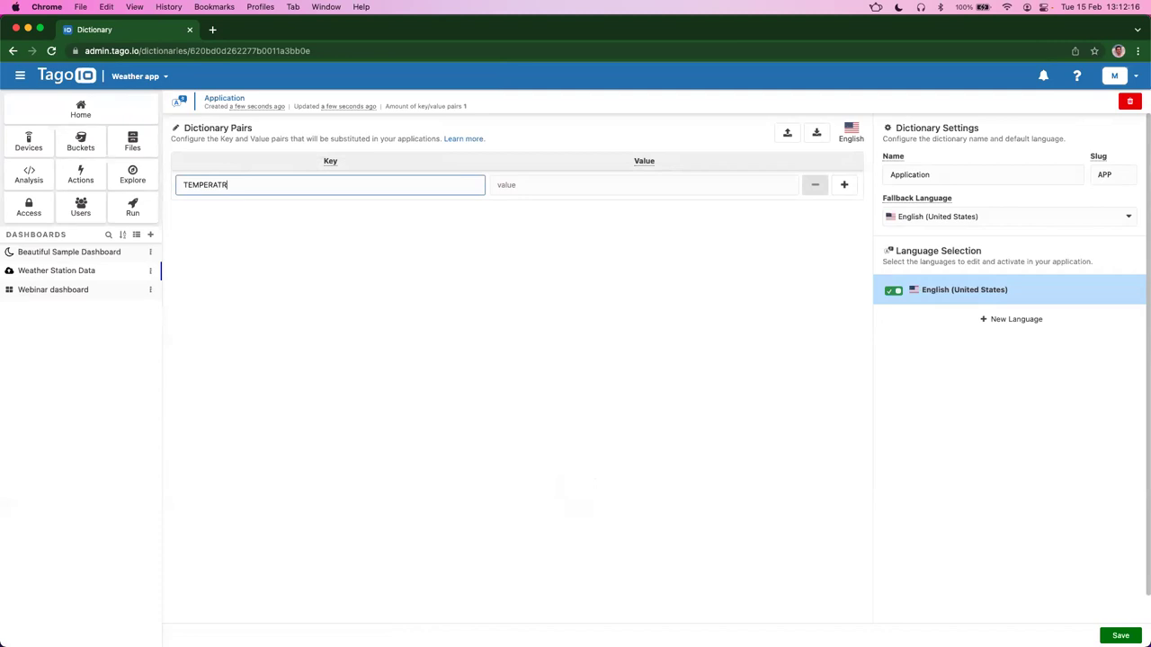
type("RE")
key("Tab")
type("t")
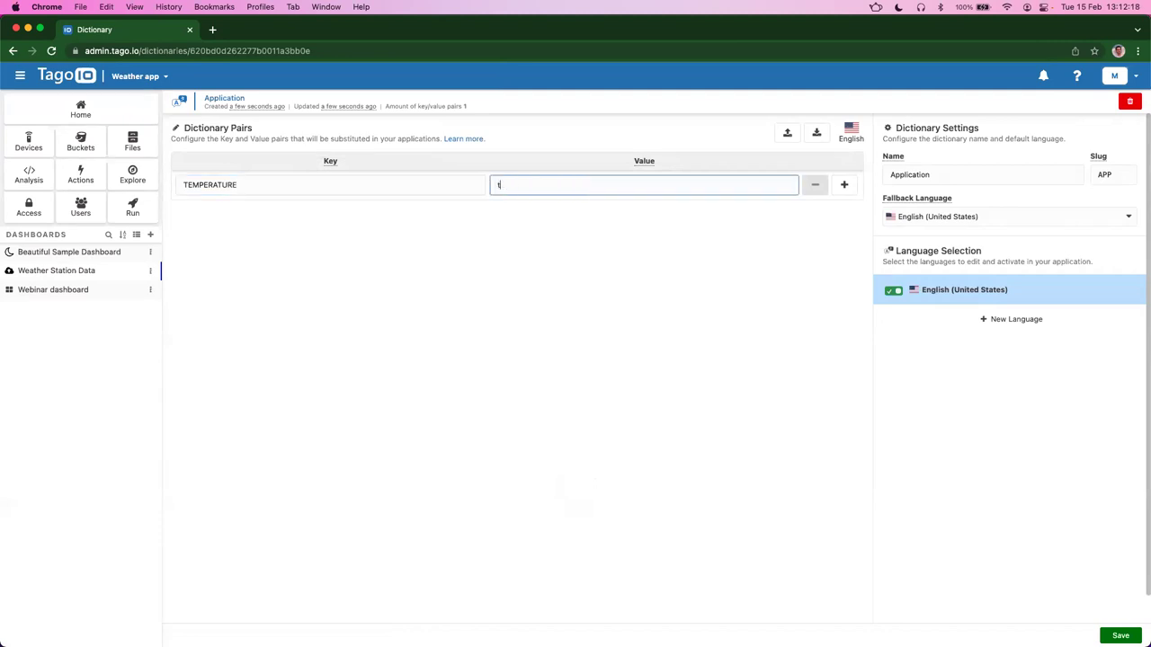
key("BackSpace")
type("Te")
left_click(1120, 636)
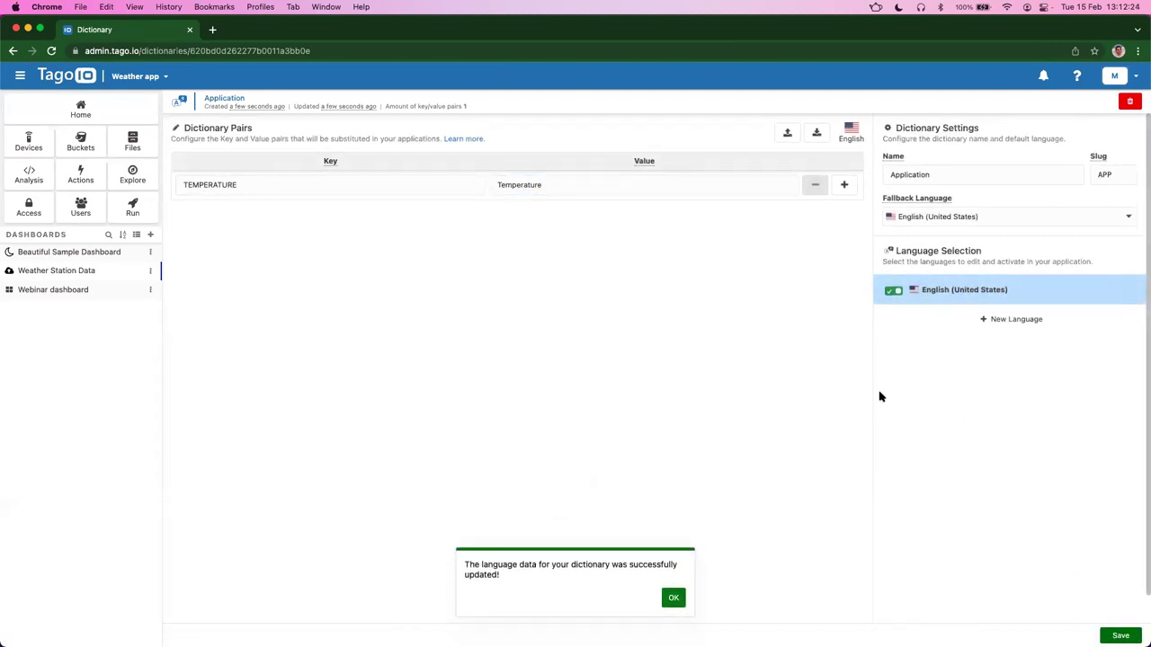
Step: Set the alias of Card #1 on the Webinar dashboard to the dictionary key #APP.TEMPERATURE# and save the widget
left_click(90, 292)
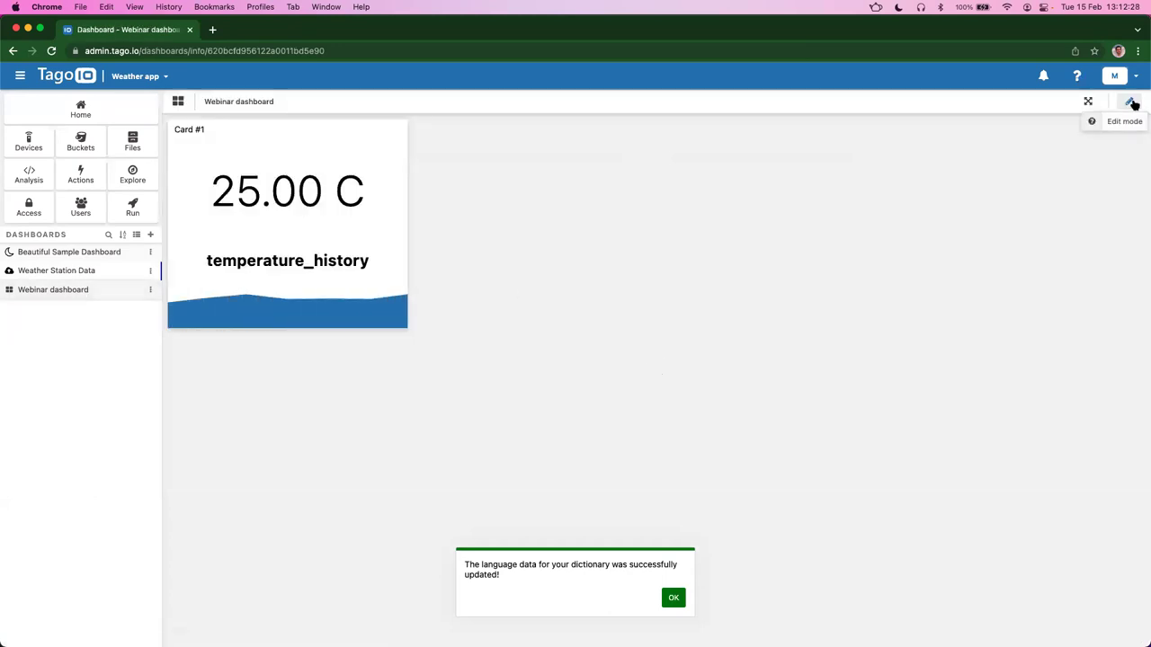
left_click(1127, 102)
left_click(397, 129)
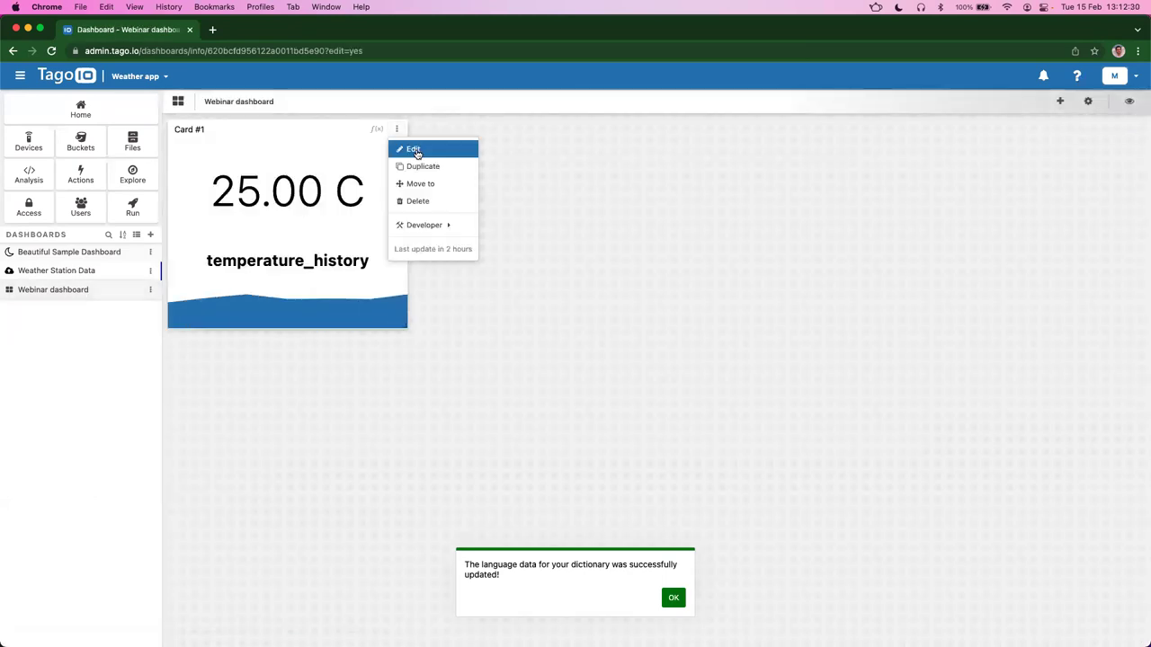
left_click(414, 150)
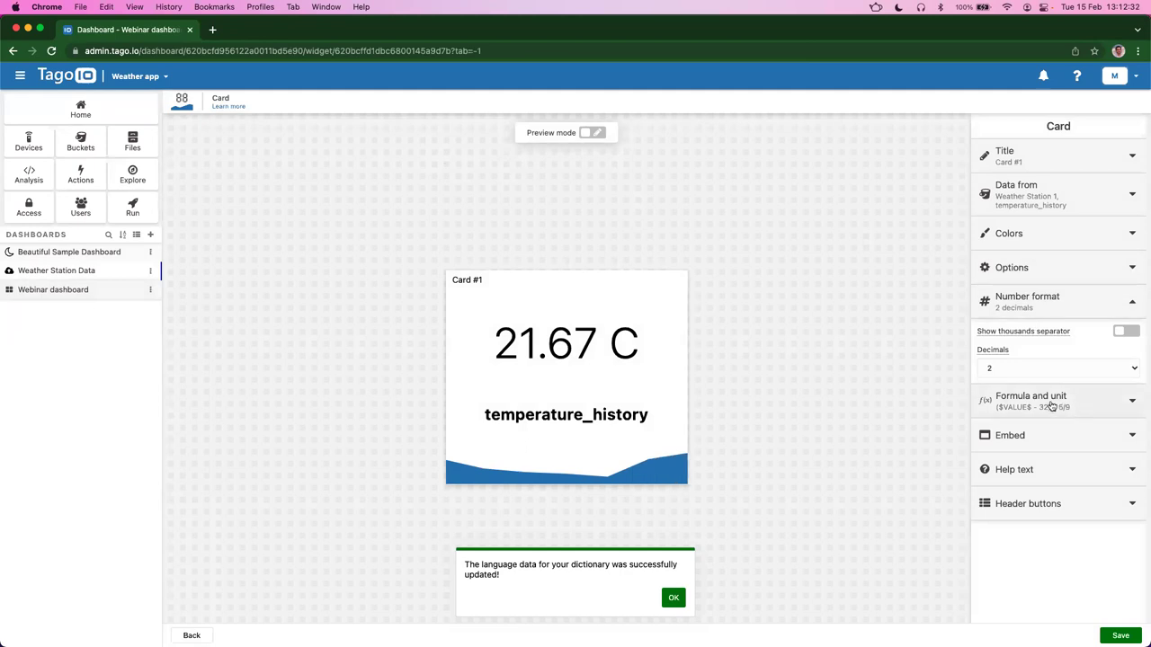
left_click(1023, 299)
left_click(1028, 273)
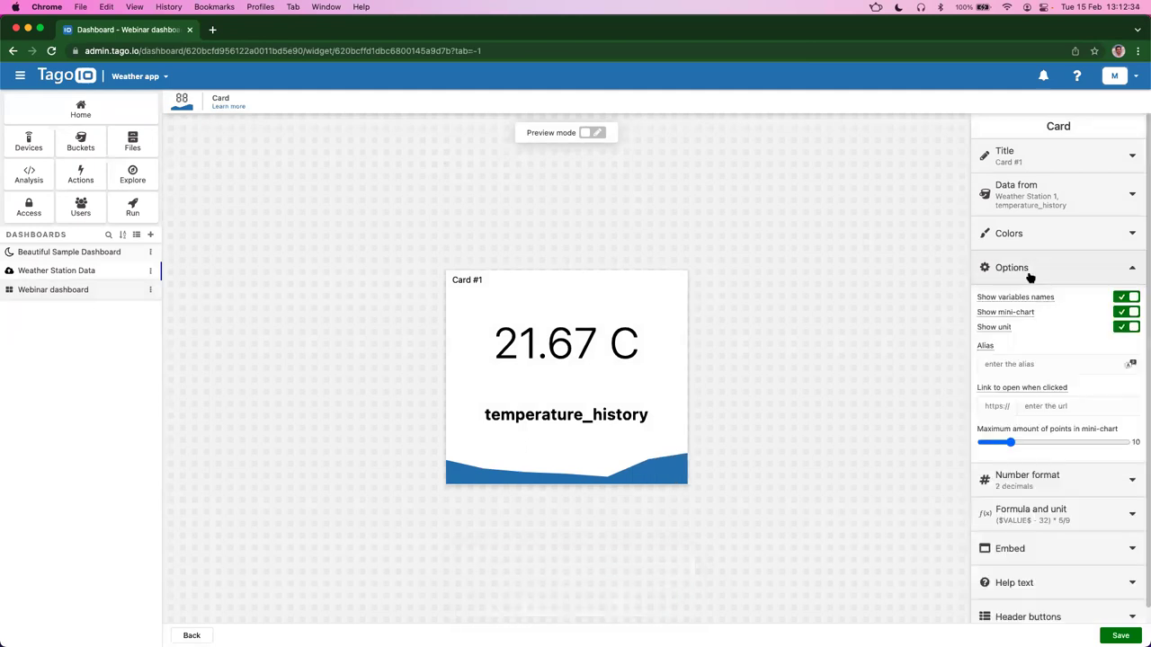
left_click(1130, 365)
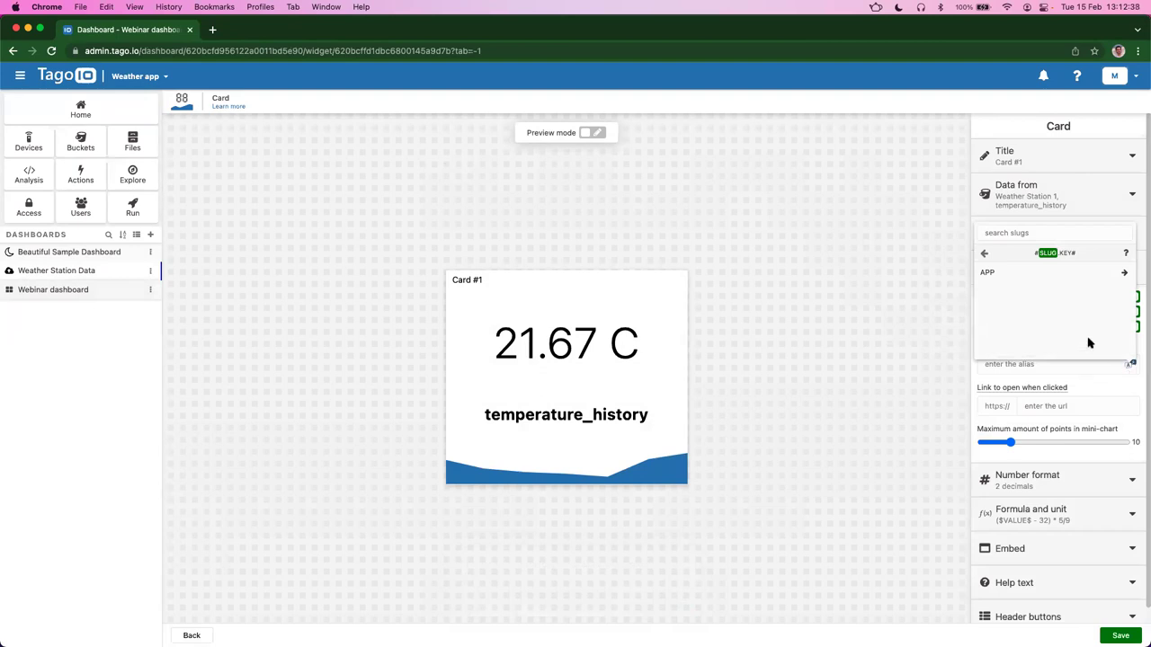
left_click(994, 274)
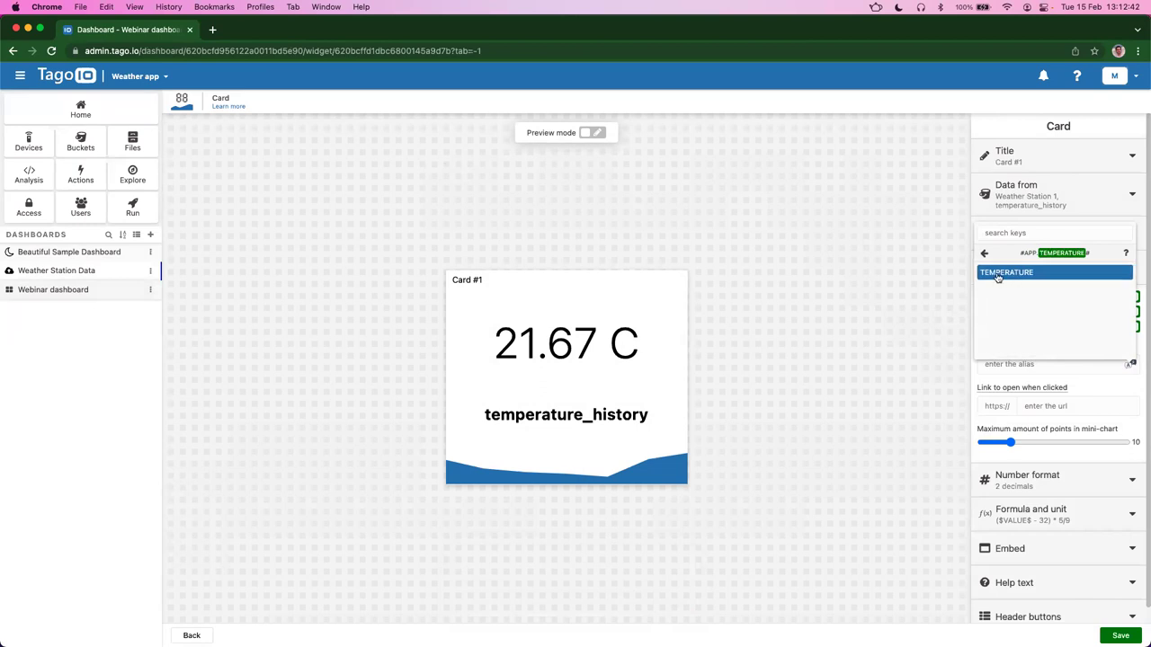
left_click(1003, 276)
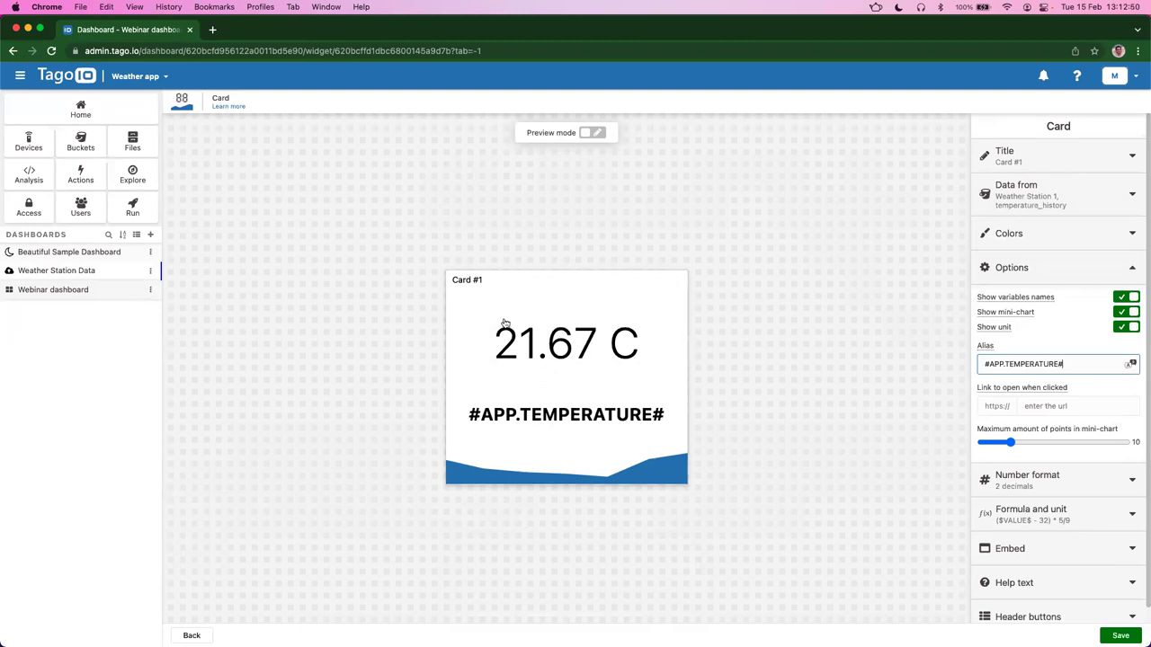
left_click(1120, 636)
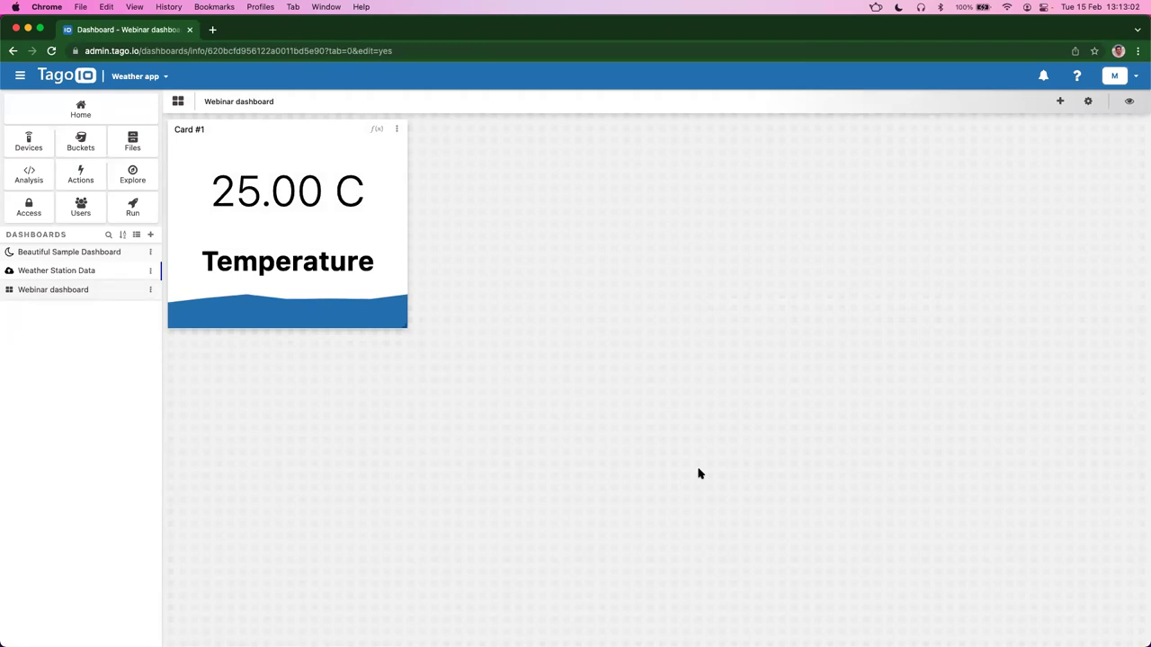
Step: Add Spanish (Spain) as a new language to the Application dictionary
left_click(1115, 77)
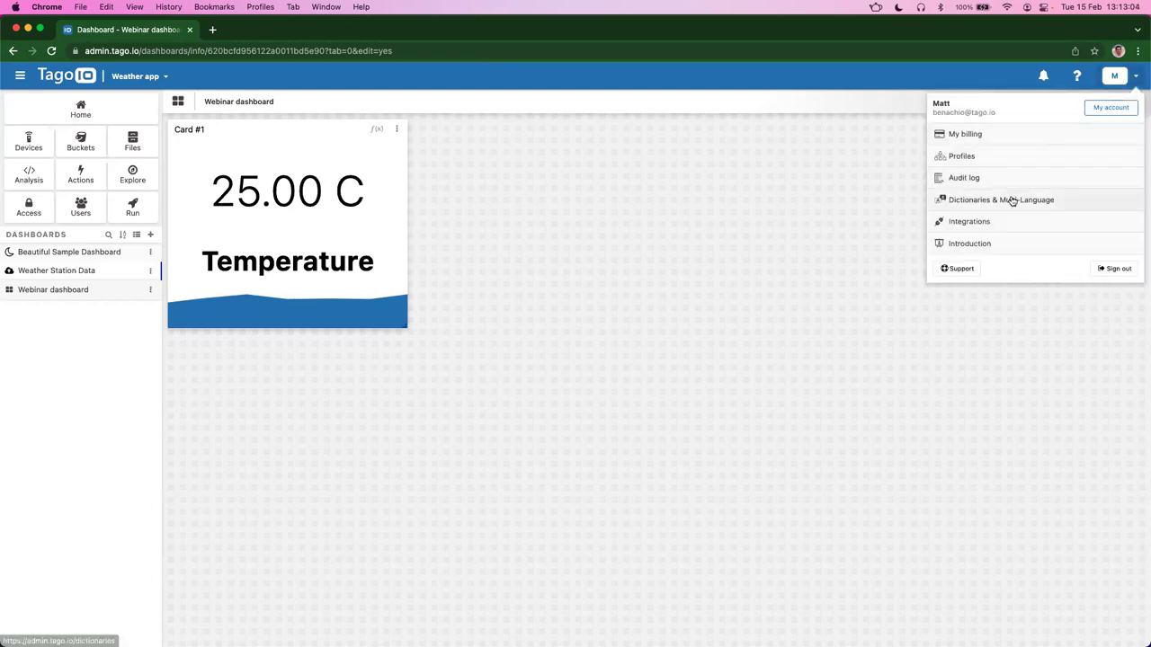
left_click(1012, 201)
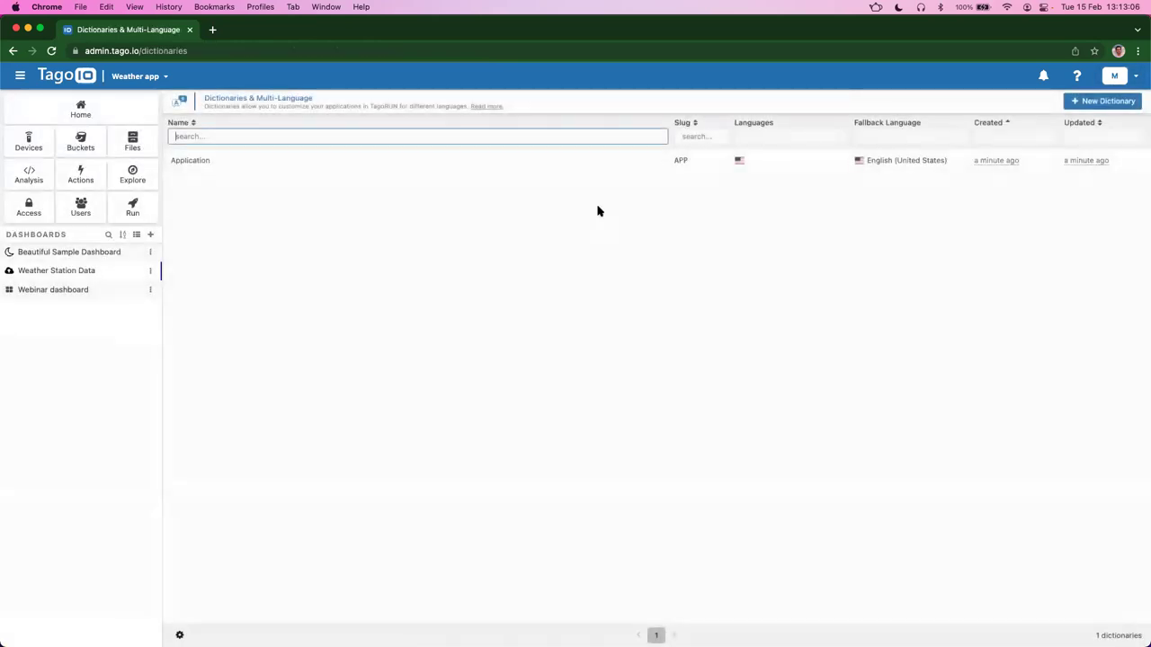
left_click(617, 165)
left_click(970, 322)
type("Spanish (sp")
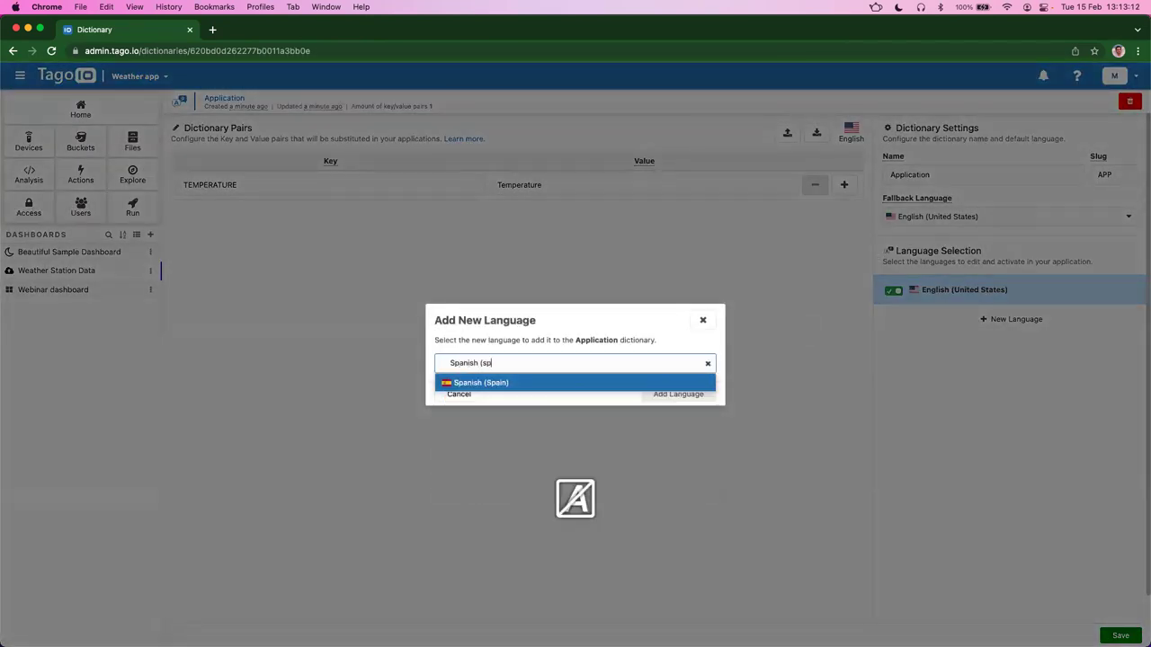
left_click(534, 385)
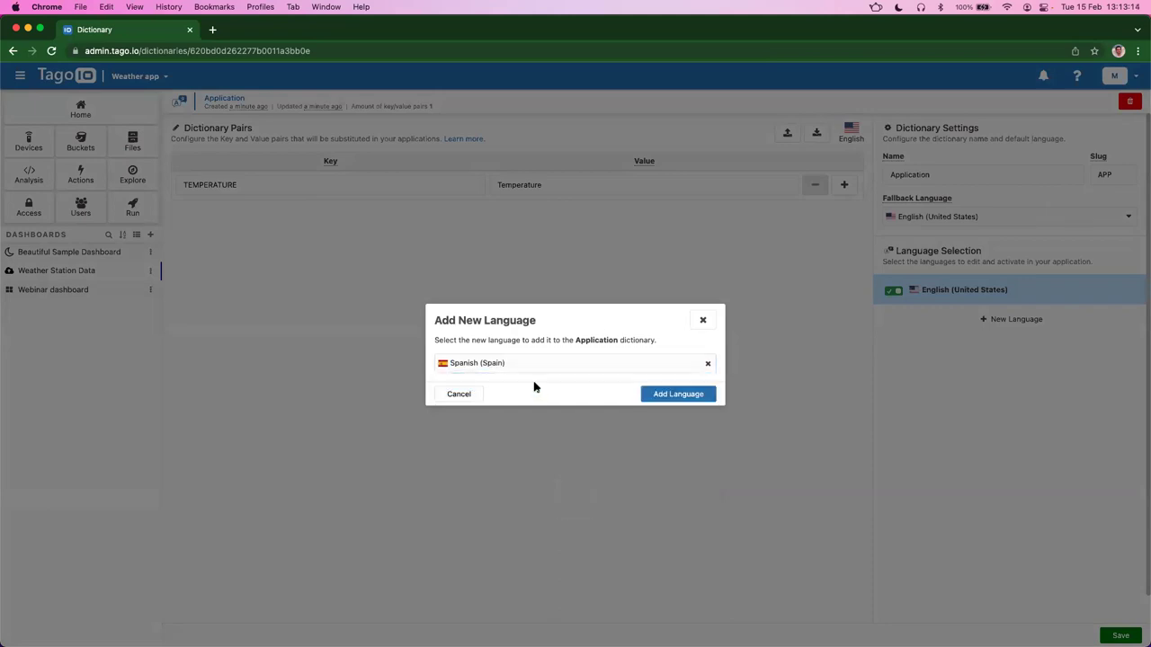
left_click(694, 399)
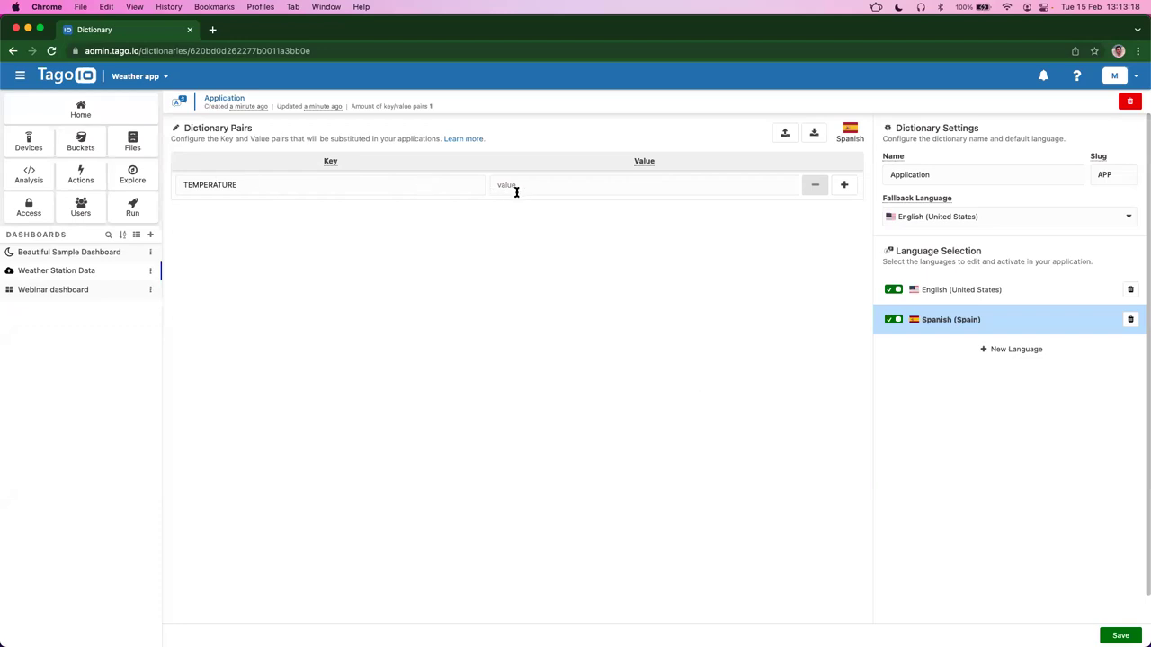
Step: Enter "Temperatura" as the Spanish value of the TEMPERATURE key and save the dictionary
left_click(570, 190)
type("T")
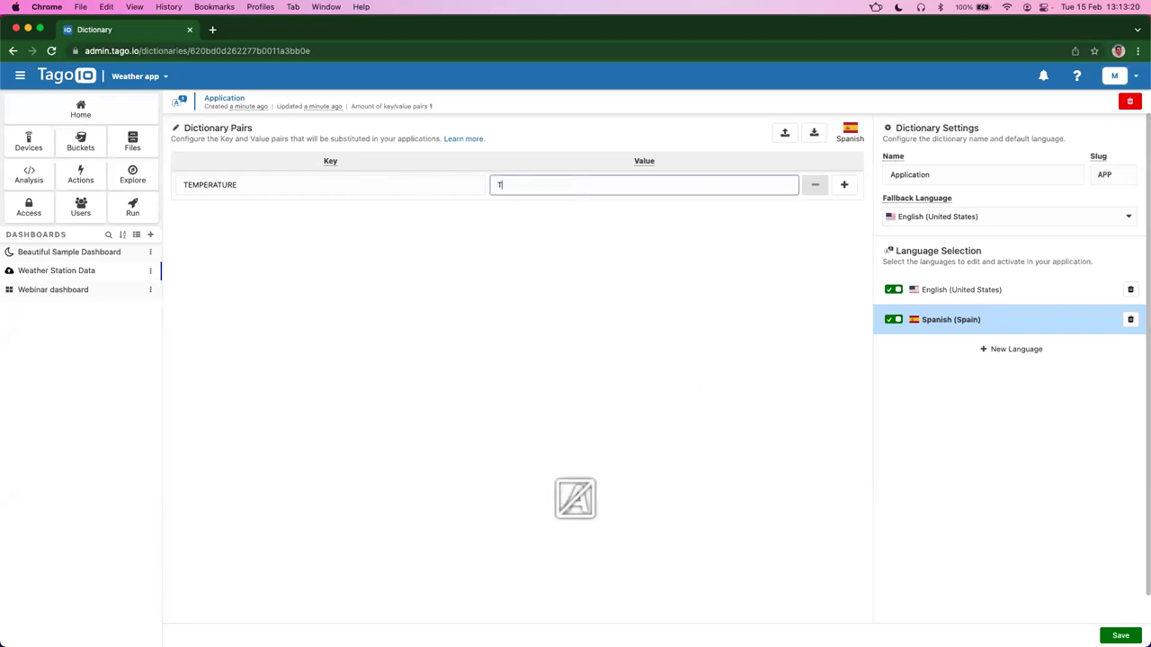
type("emperatura")
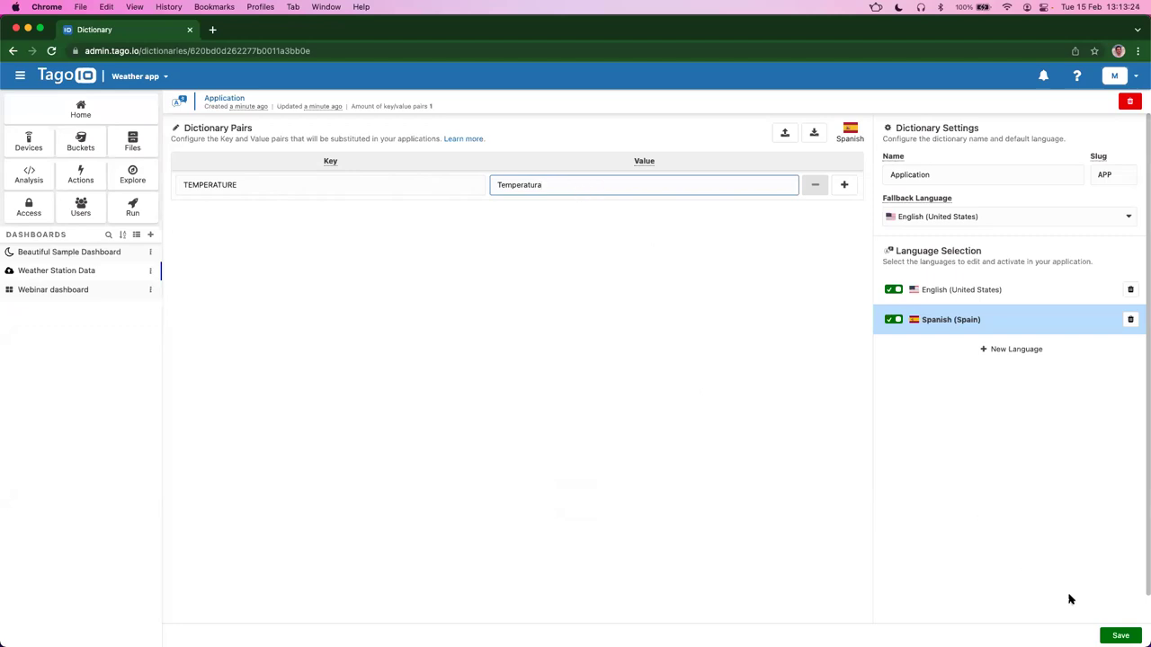
left_click(1120, 636)
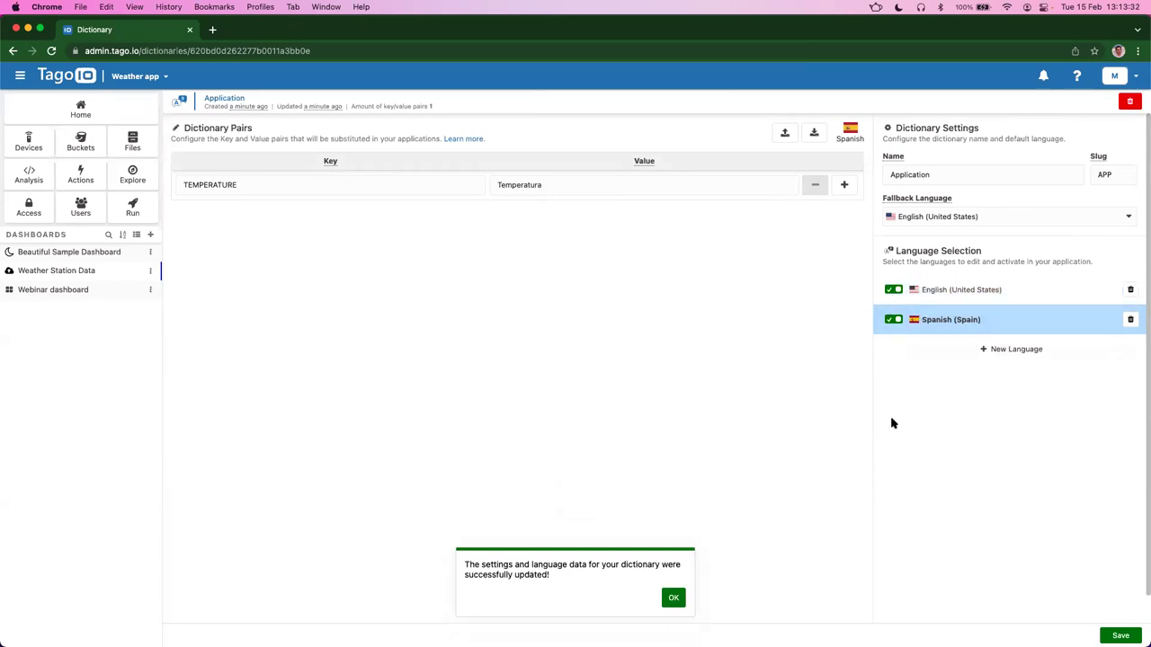
Step: Disable English (United States) in the Application dictionary, save it, and check the card's label on the Webinar dashboard
left_click(893, 289)
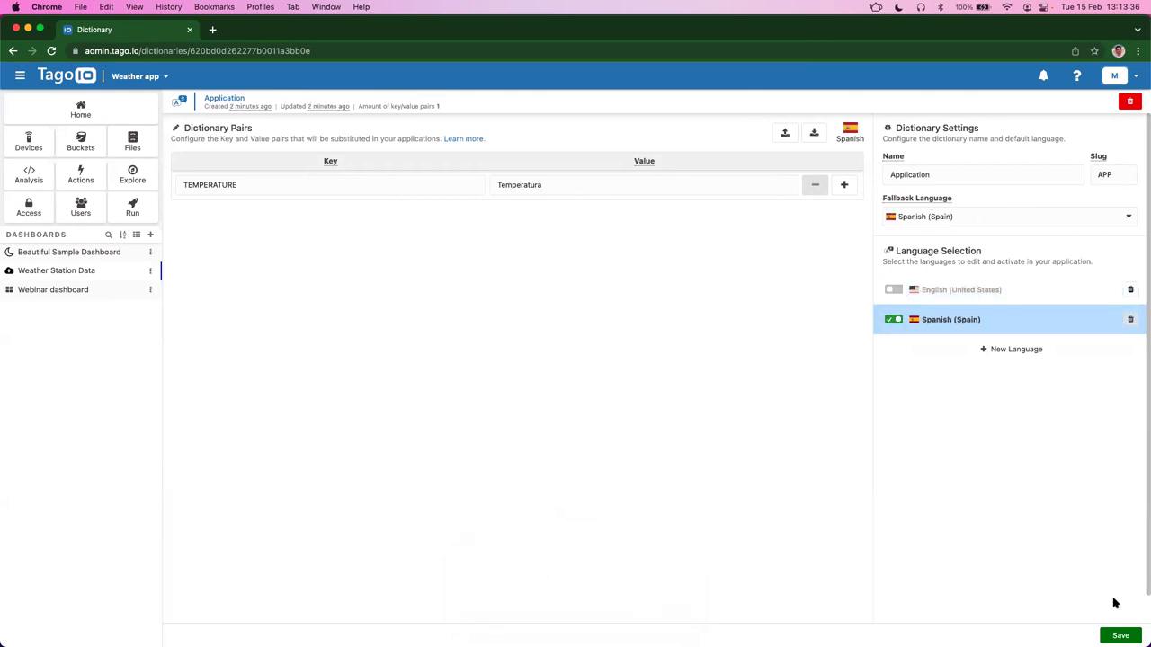
left_click(1120, 634)
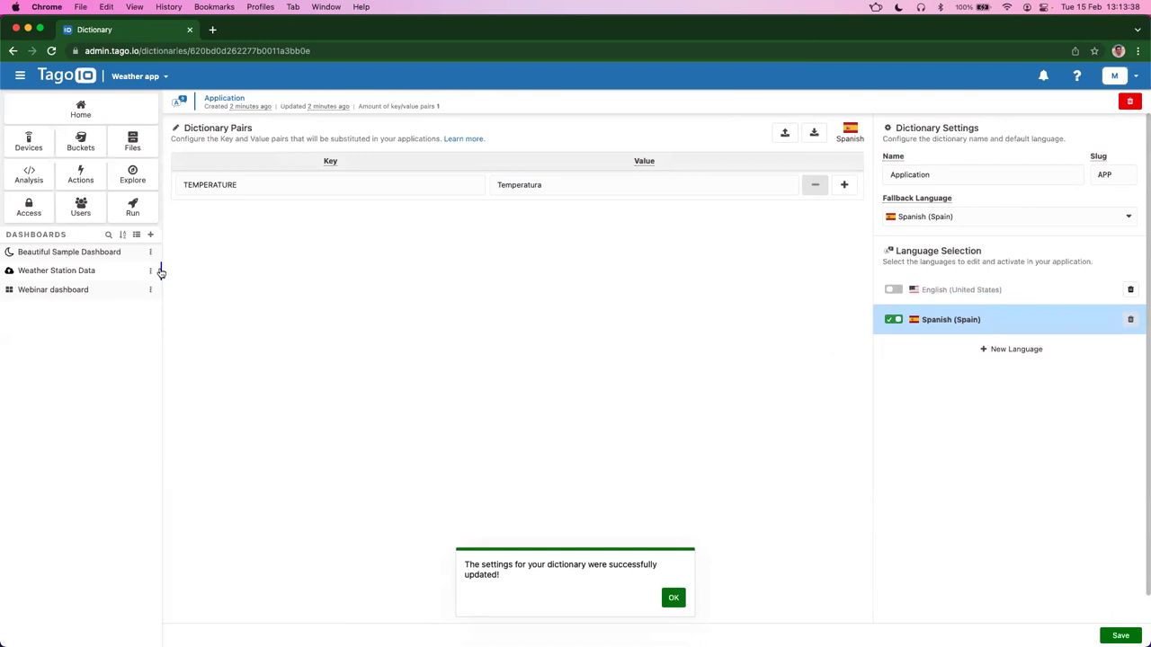
left_click(108, 290)
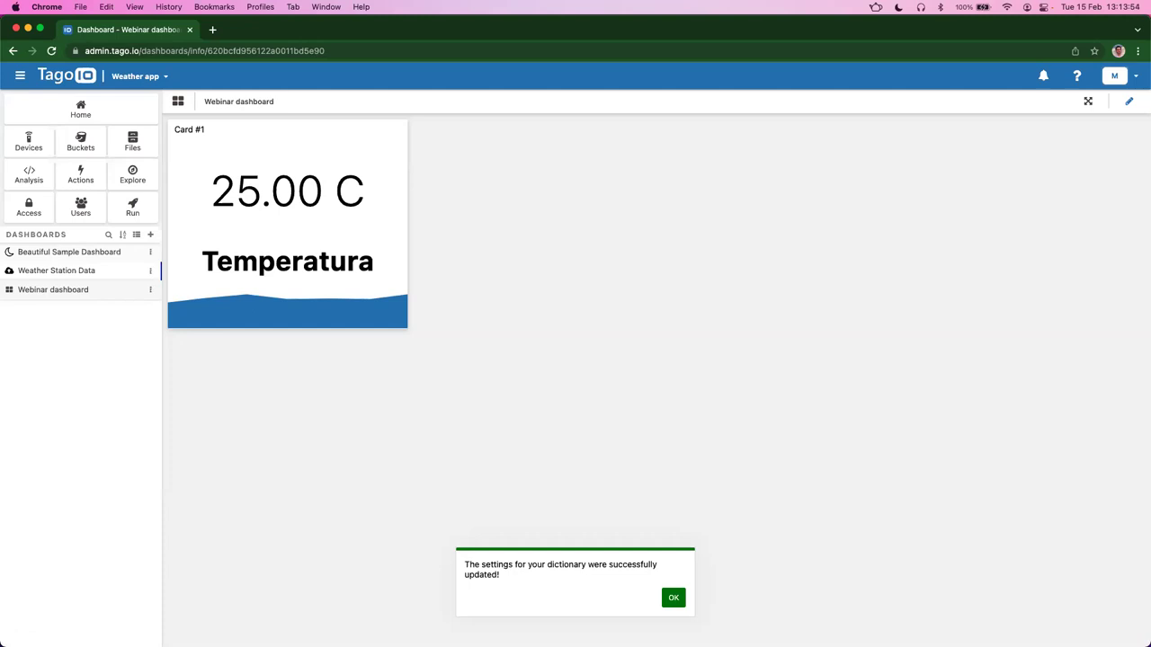
left_click(673, 598)
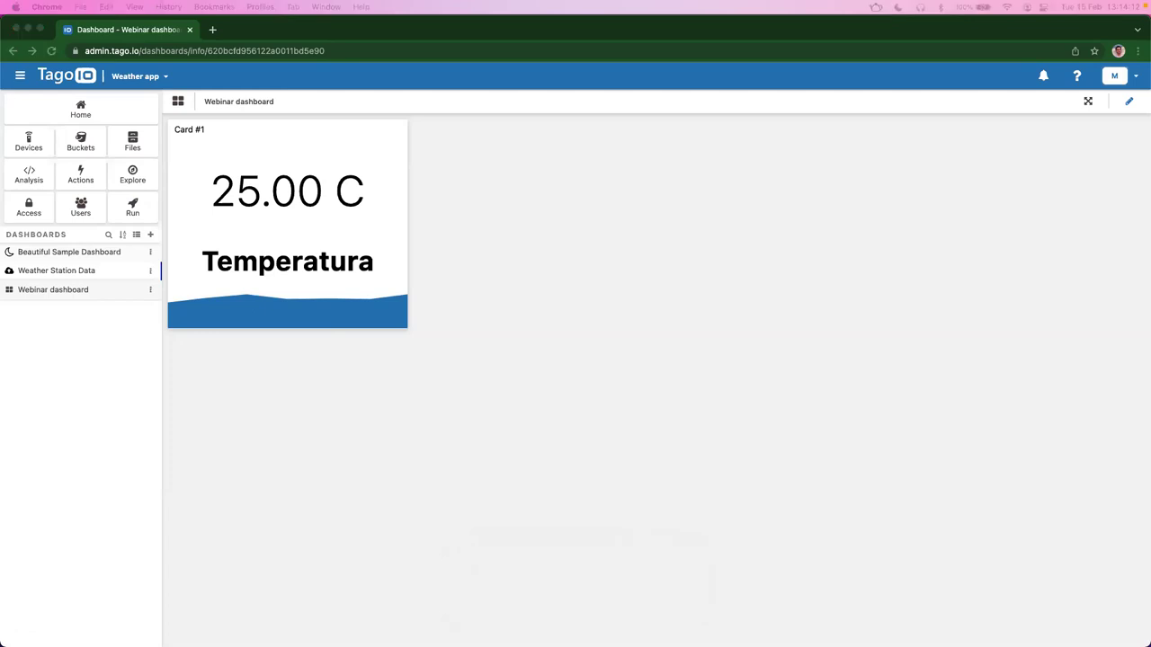
left_click(523, 421)
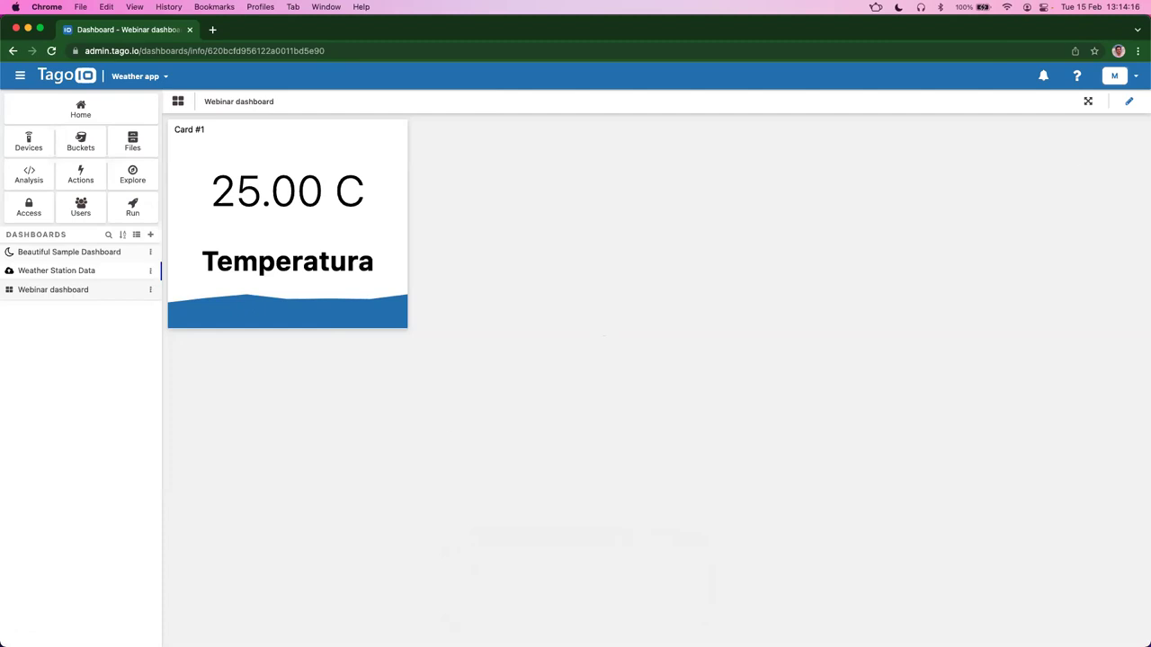
Step: Create a Dynamic Table widget on the Webinar dashboard with its column showing temperature_history from Weather Station 1
left_click(1130, 102)
left_click(1060, 102)
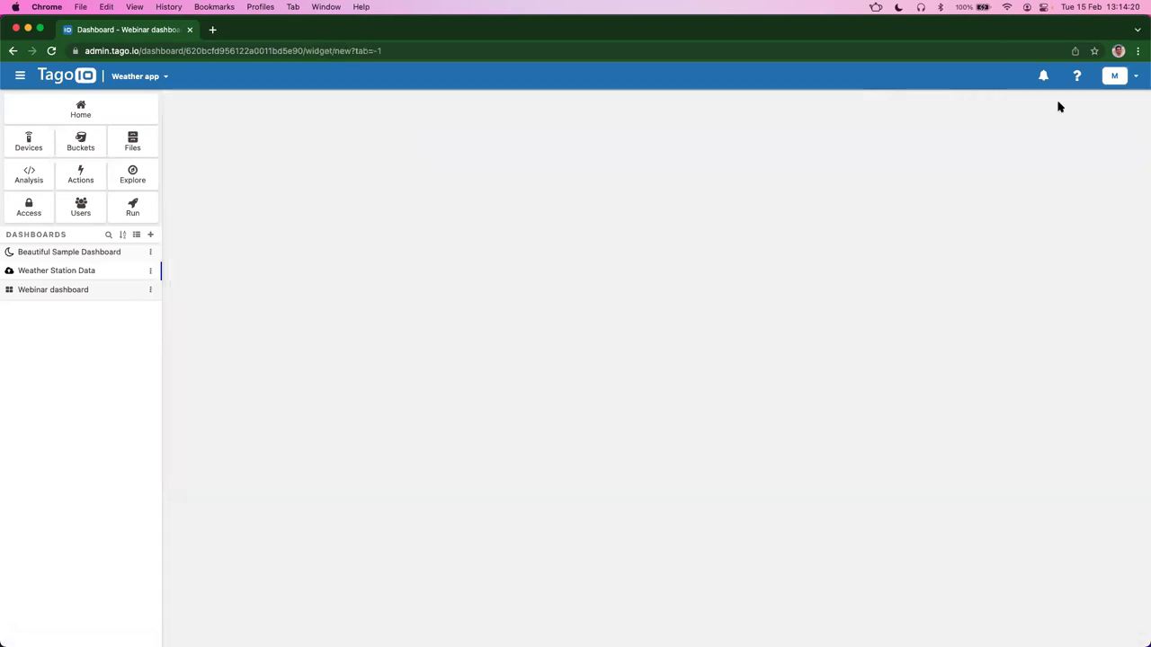
left_click(533, 196)
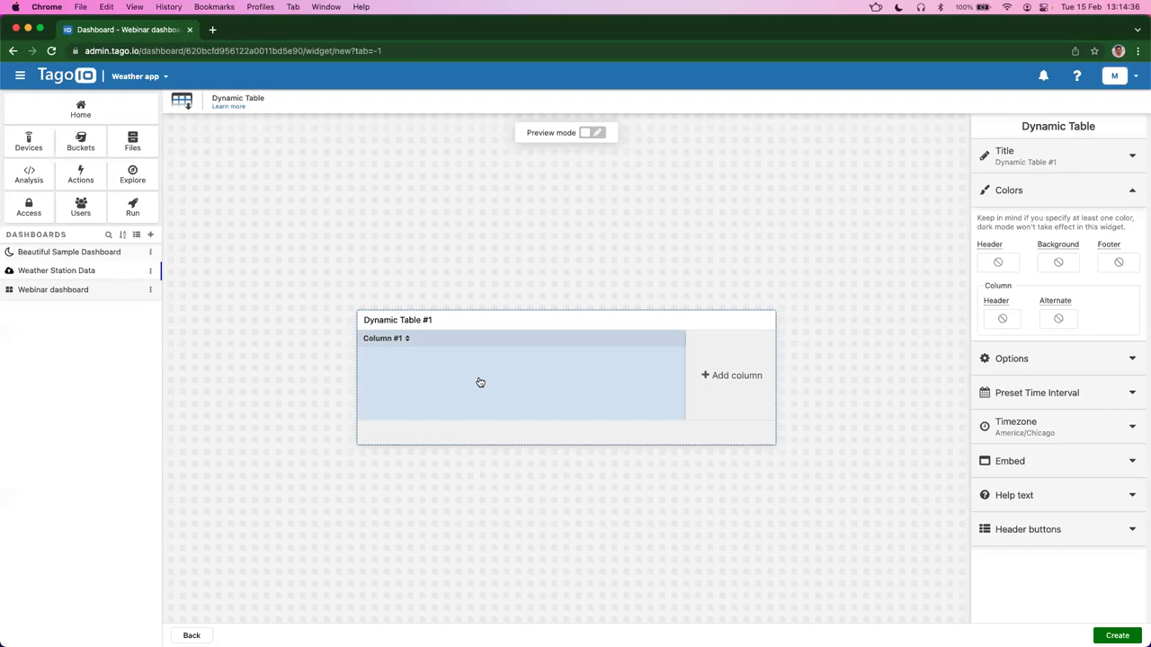
left_click(480, 382)
left_click(1036, 202)
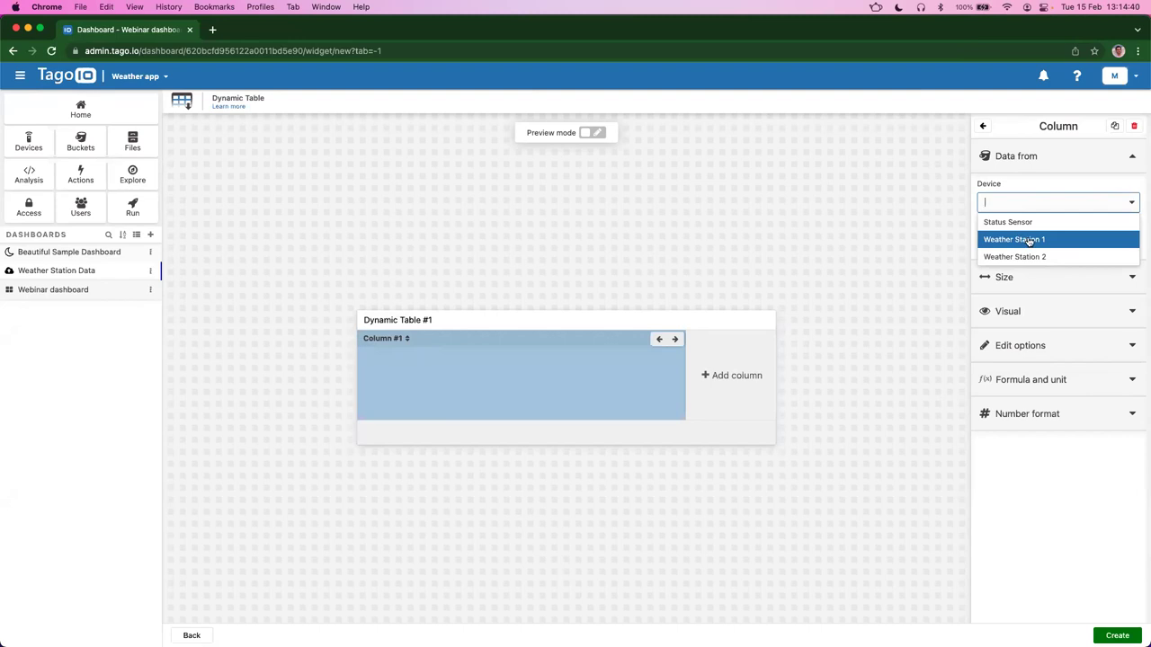
left_click(1029, 240)
left_click(1032, 243)
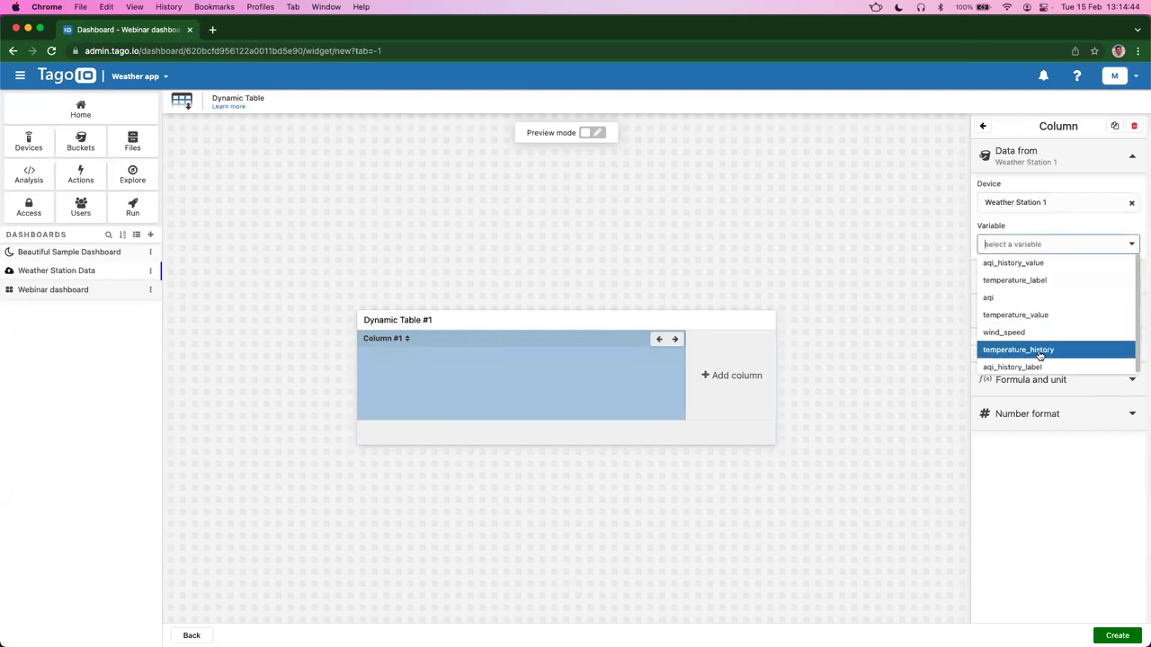
left_click(1045, 351)
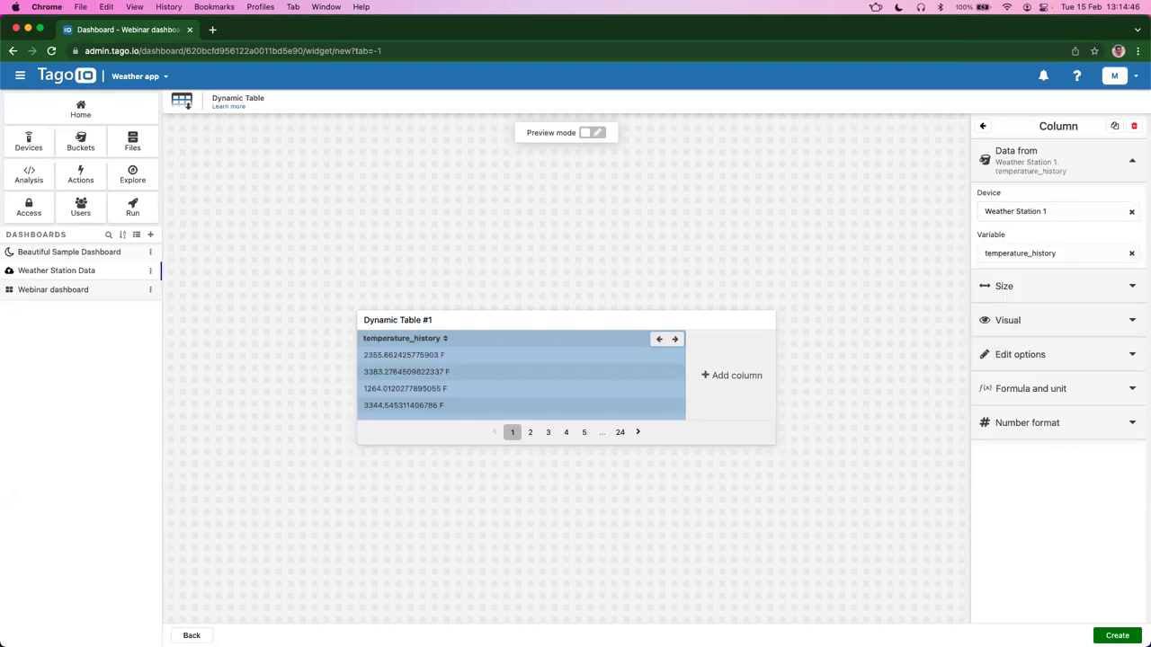
left_click(1115, 636)
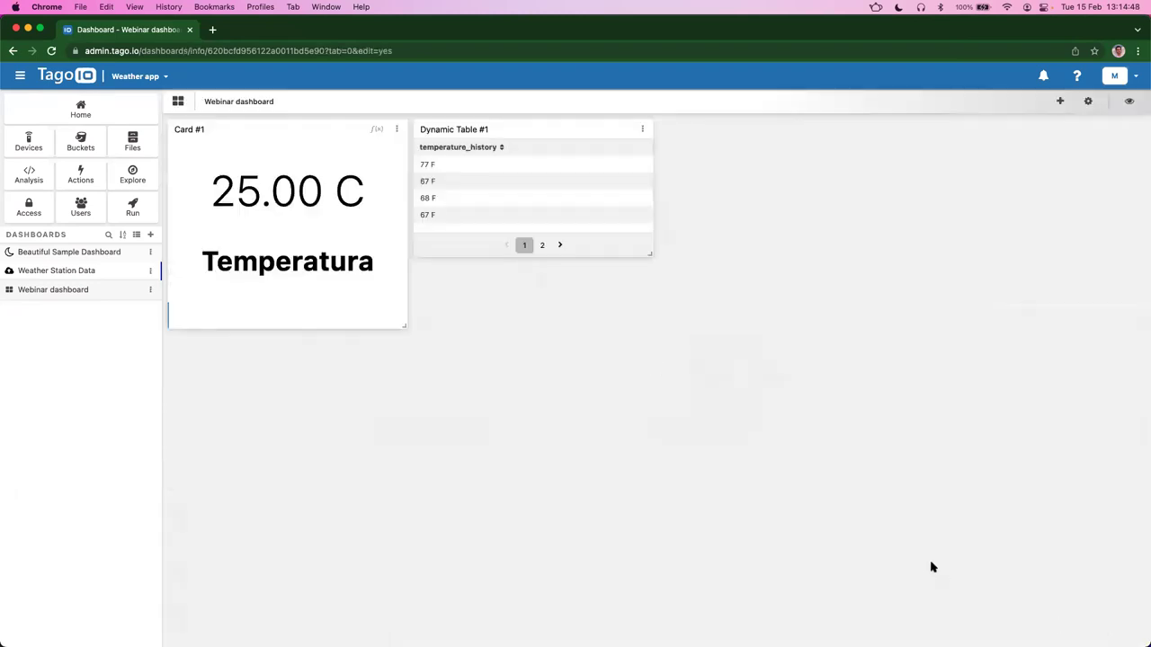
Step: Enlarge the Dynamic Table widget on the dashboard and enable color conditions for its temperature_history column
left_click_drag(650, 254, 719, 326)
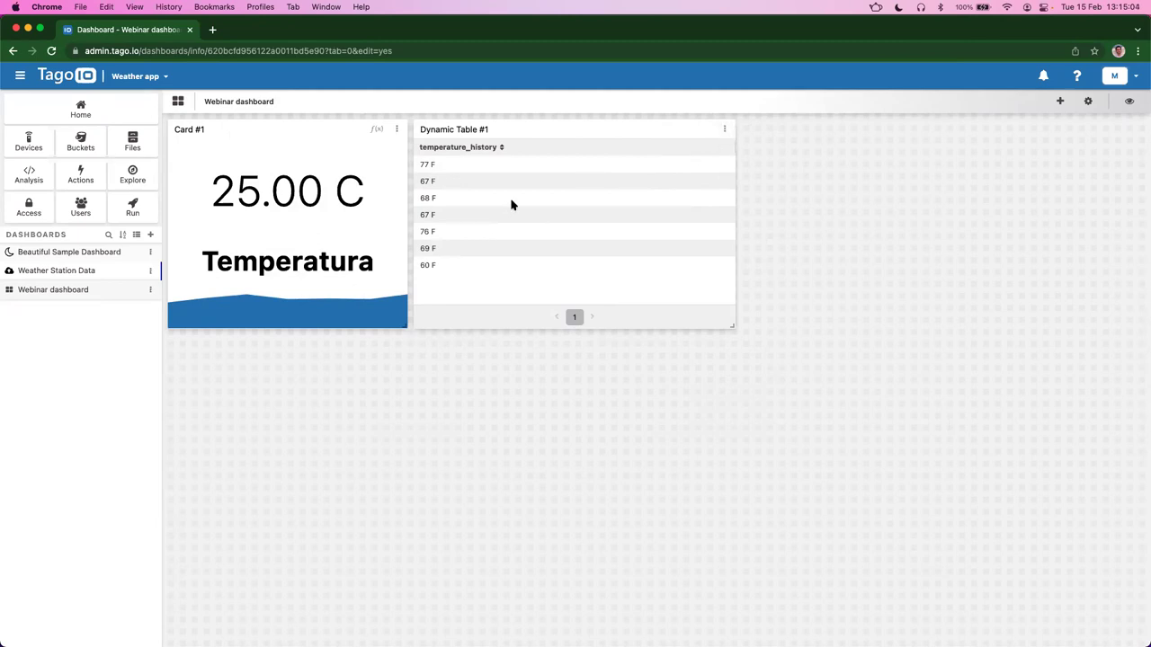
left_click(726, 131)
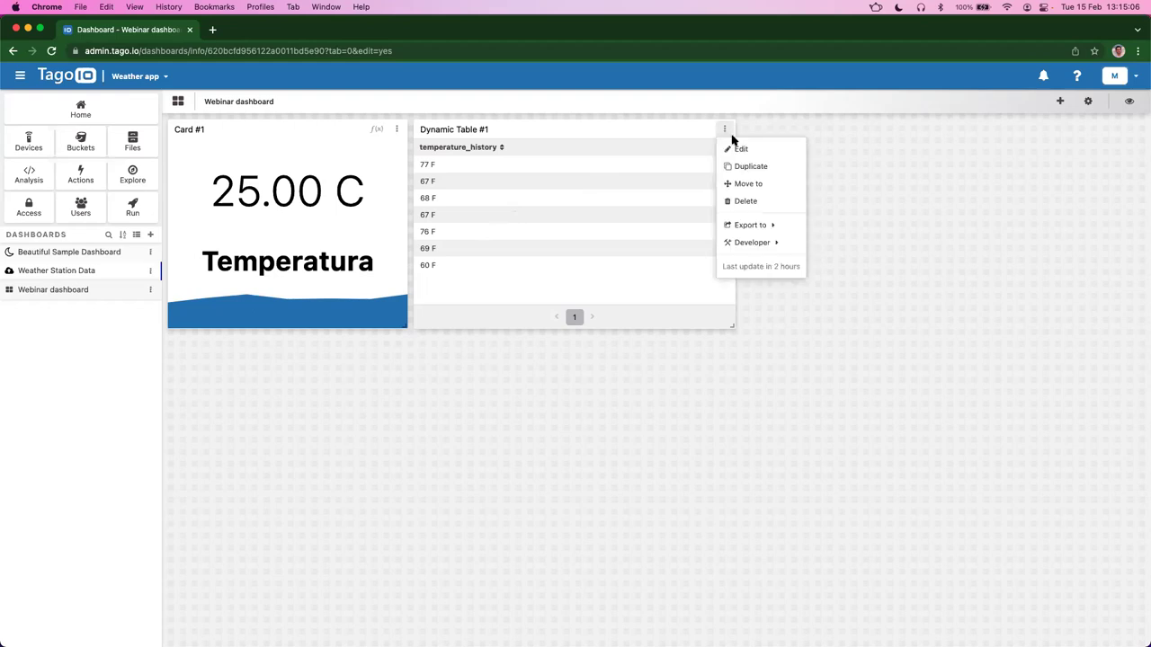
left_click(740, 151)
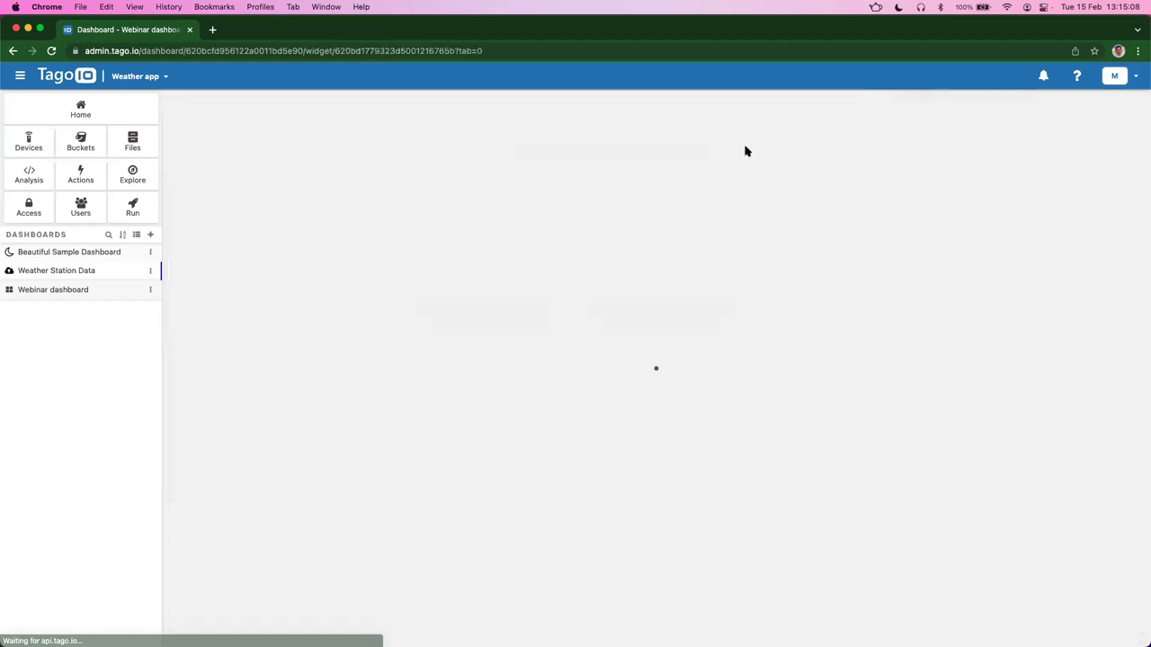
left_click(509, 372)
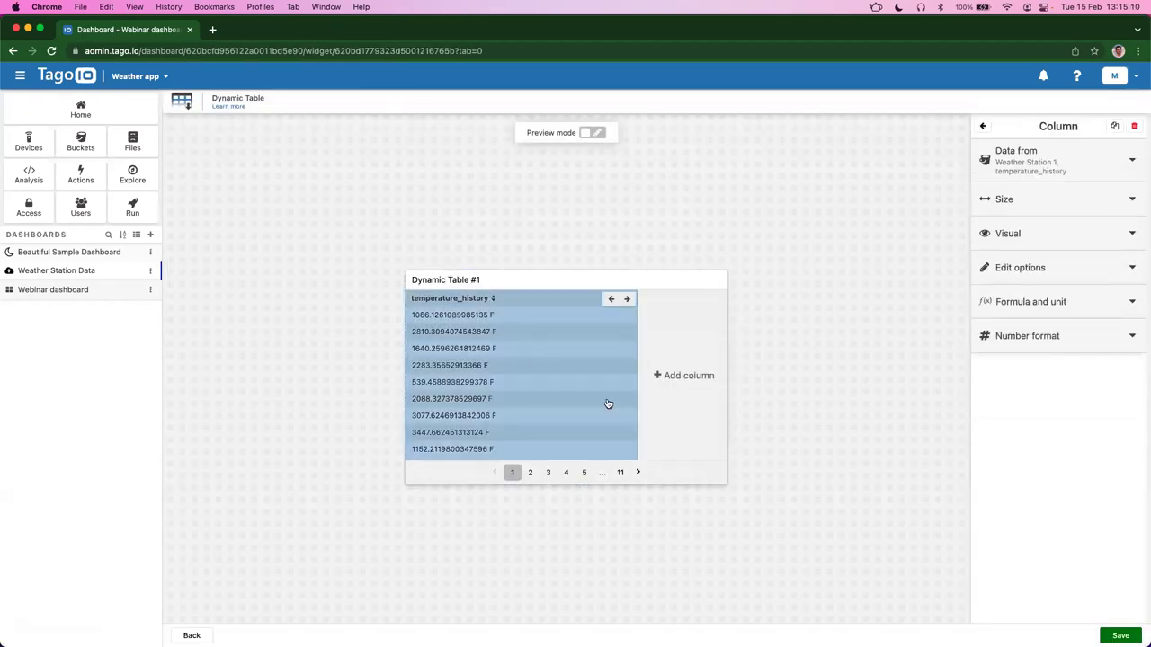
left_click(1035, 236)
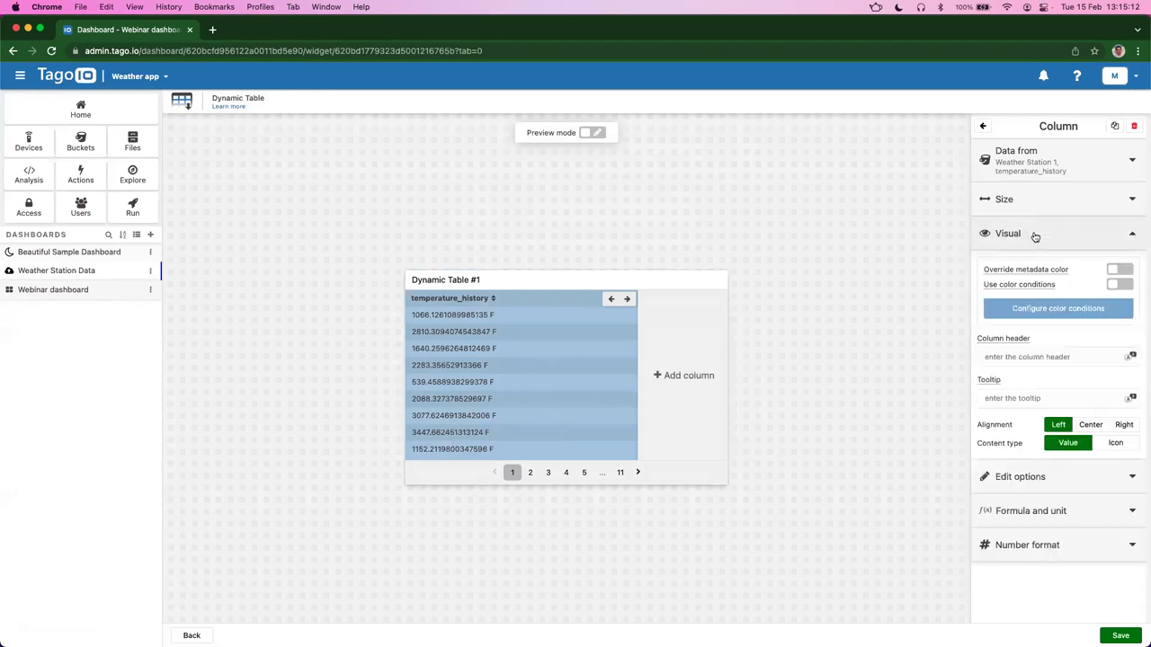
left_click(1066, 287)
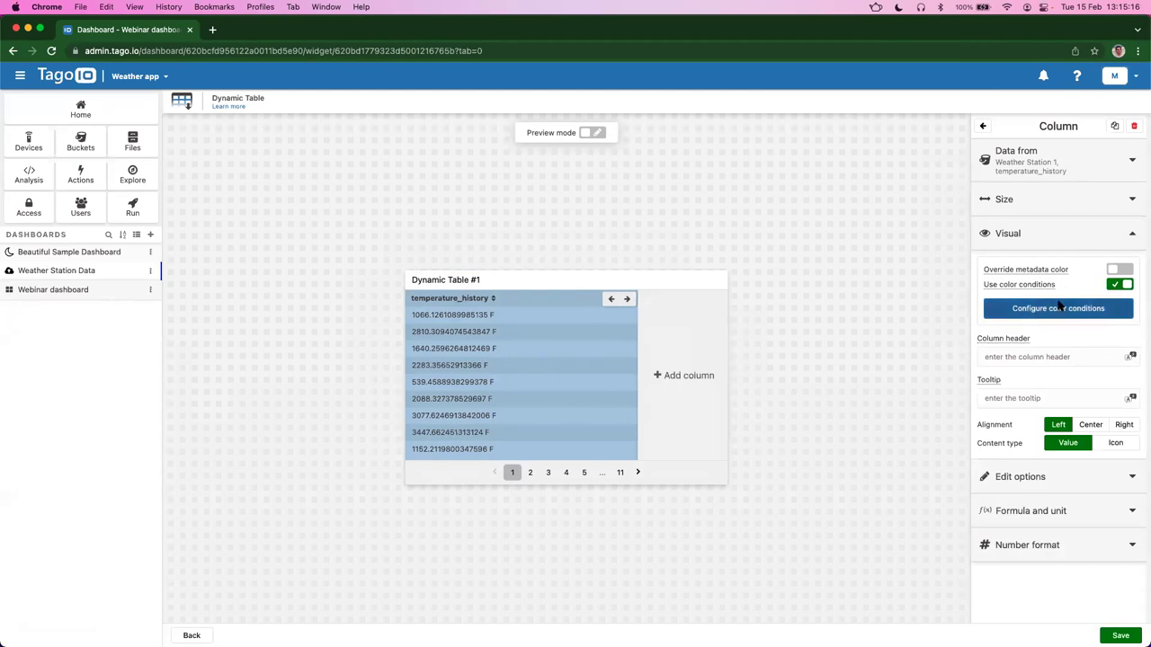
Step: Configure a color condition that gives temperature_history values greater than 70 a light pink background, #FFE0E0
left_click(1059, 307)
left_click(588, 368)
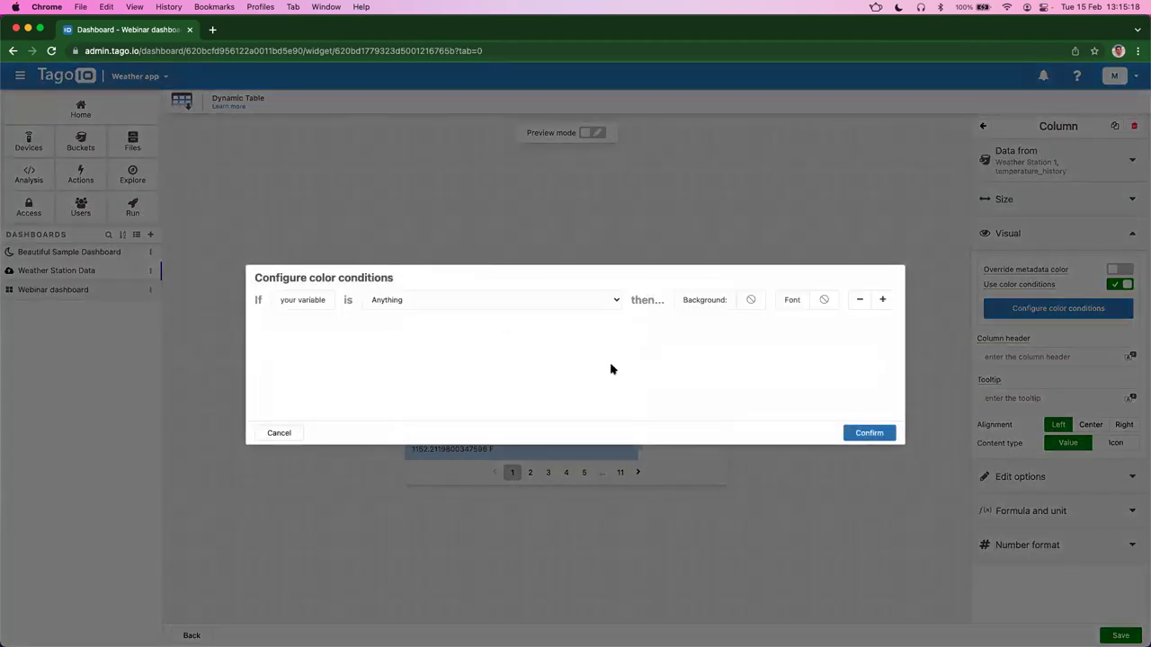
left_click(457, 303)
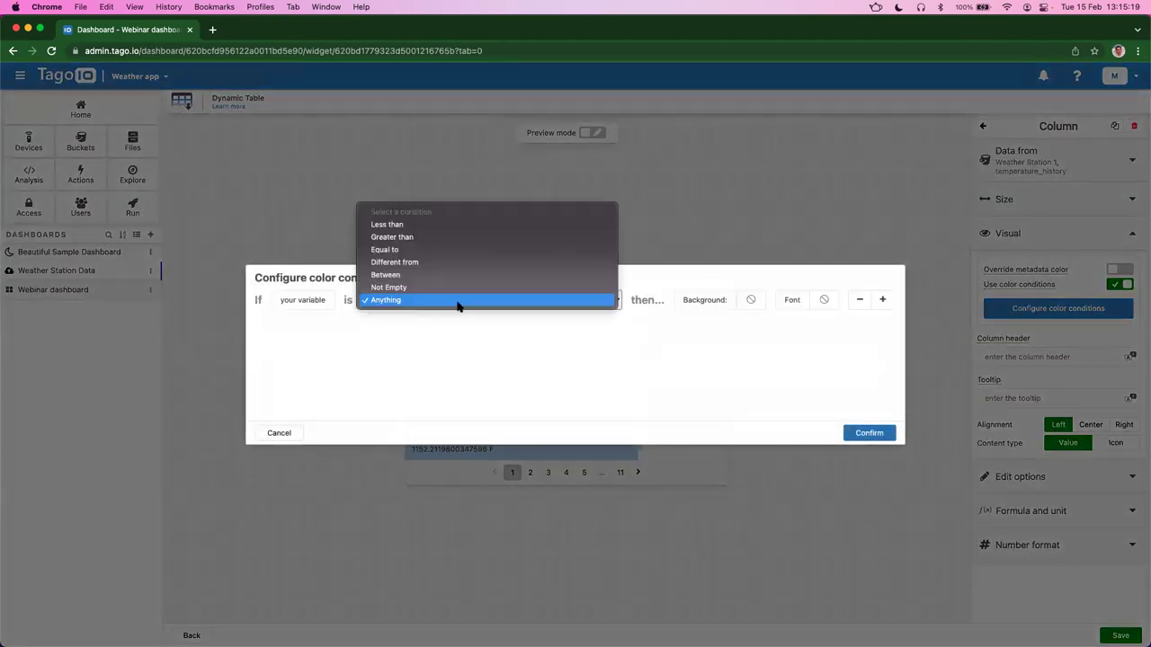
left_click(410, 239)
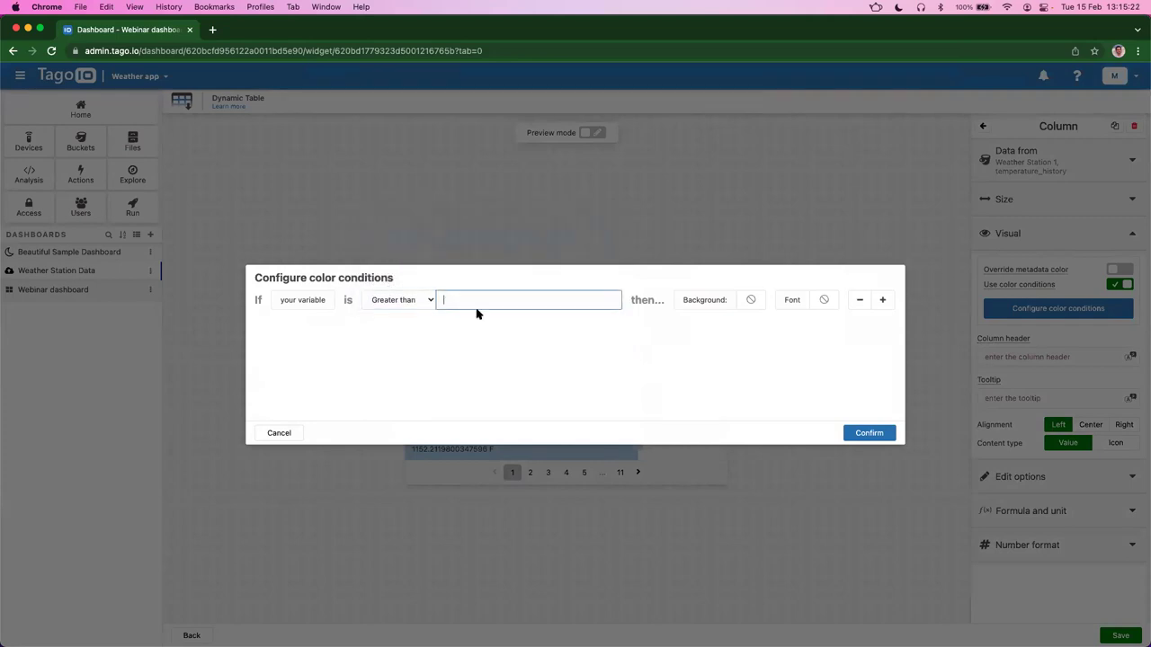
type("70")
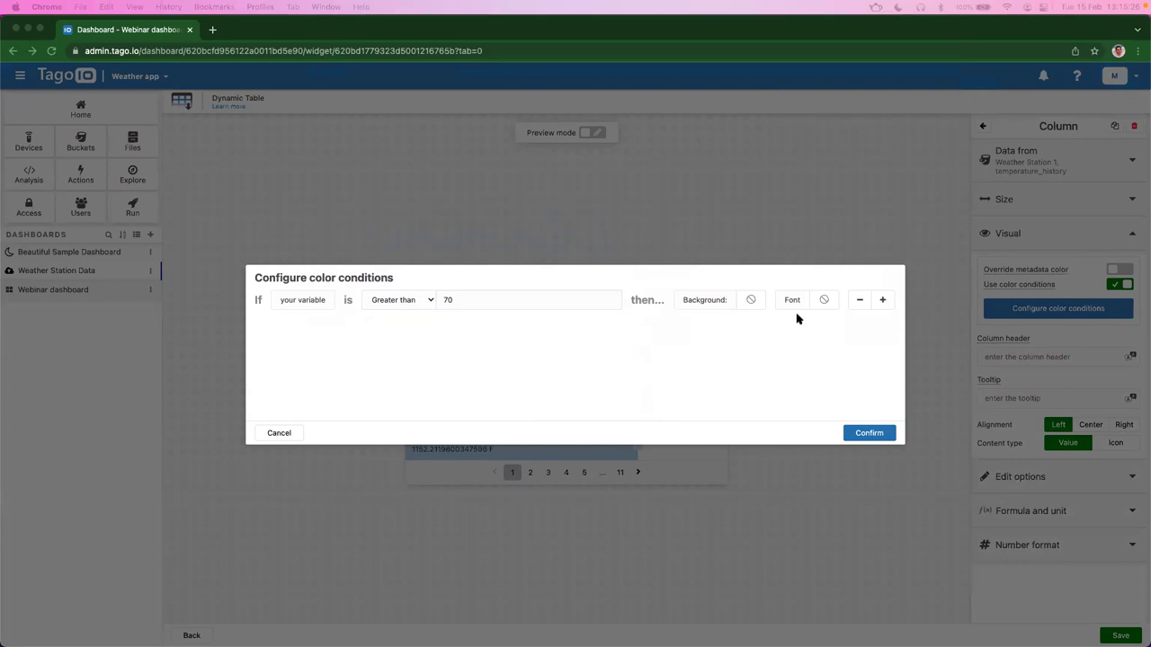
left_click(750, 302)
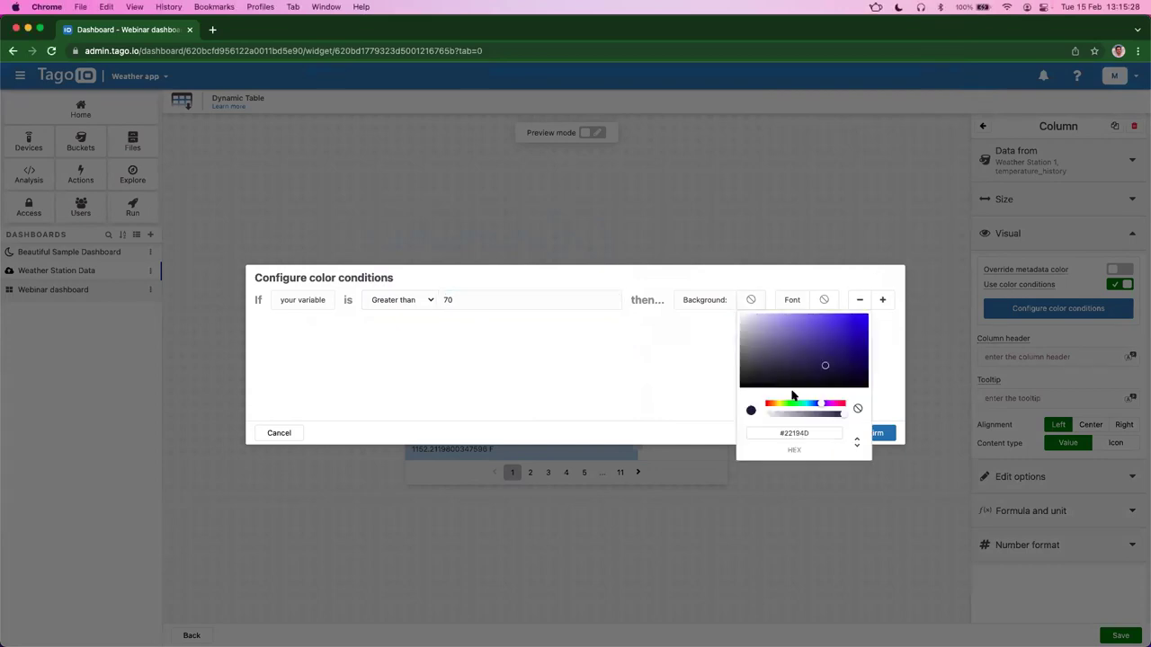
double_click(813, 426)
type("#FFE0E0")
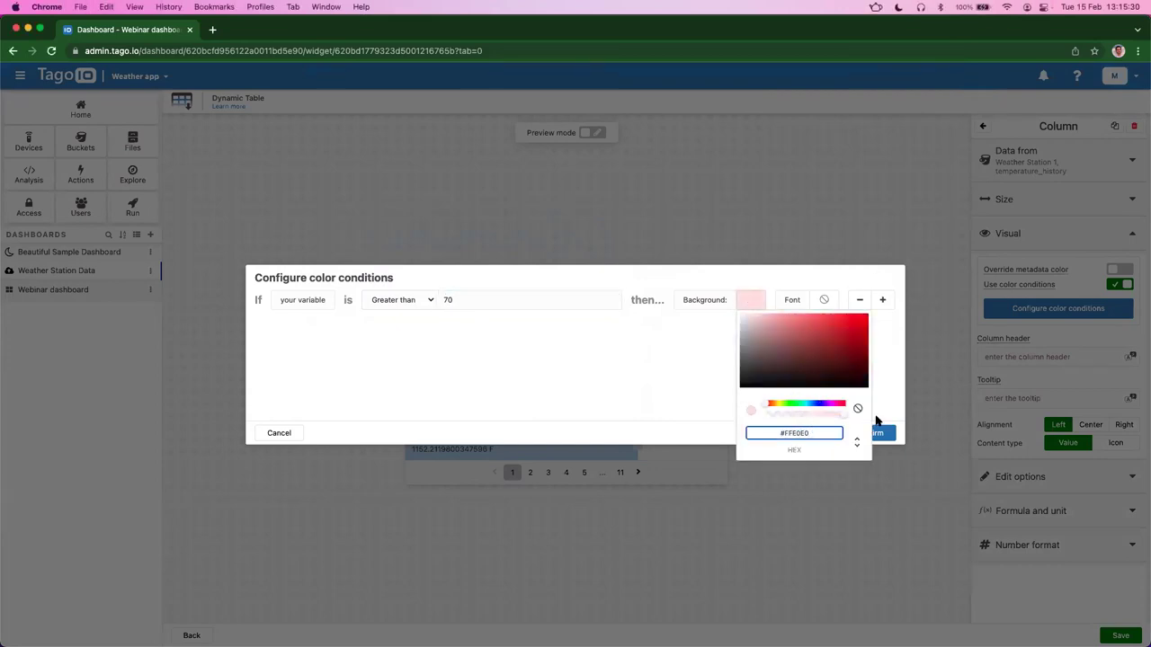
left_click(891, 384)
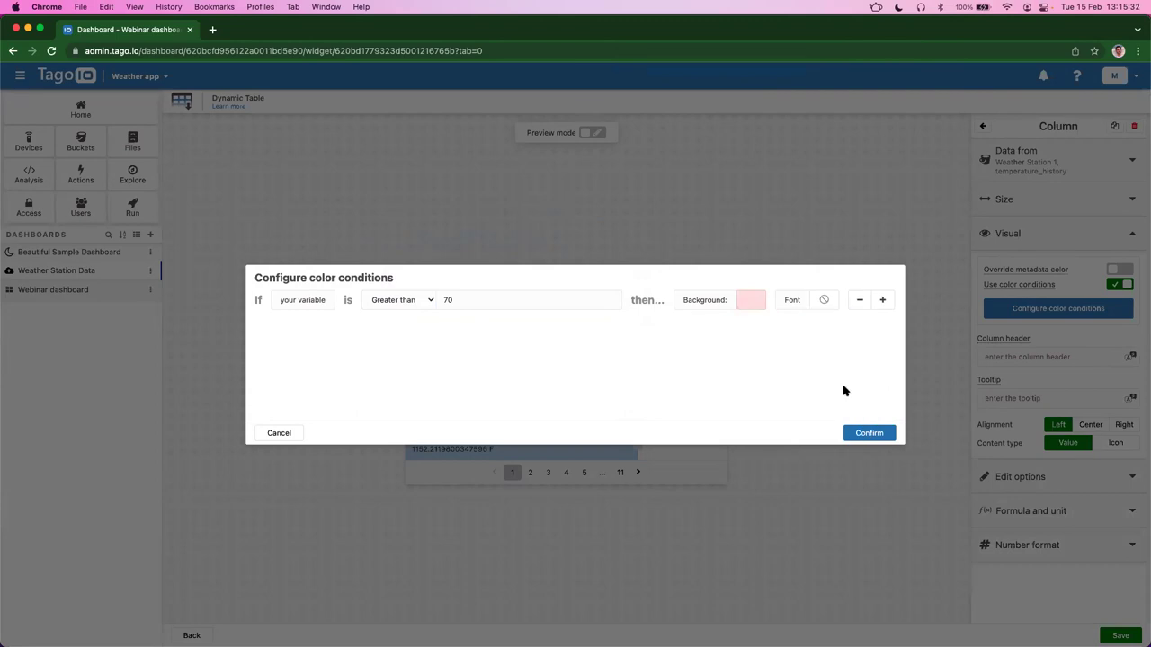
Step: Add a second color condition giving values less than 70 a light blue background, #C7F0FF, and save the table widget
left_click(883, 300)
left_click(409, 325)
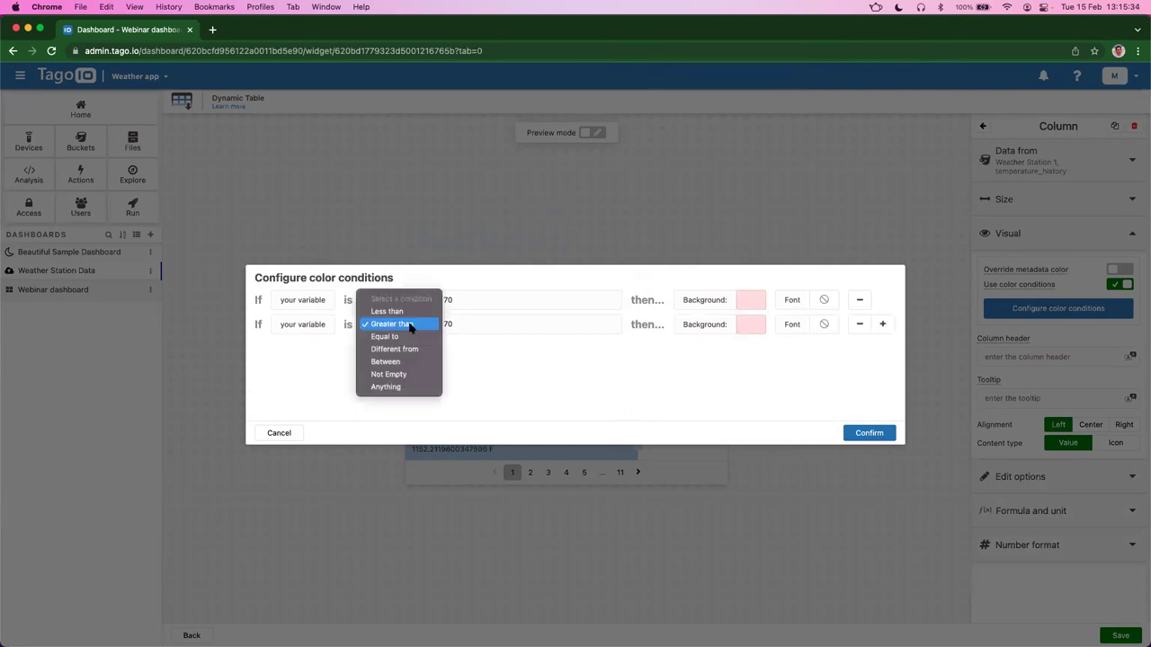
left_click(411, 311)
double_click(464, 324)
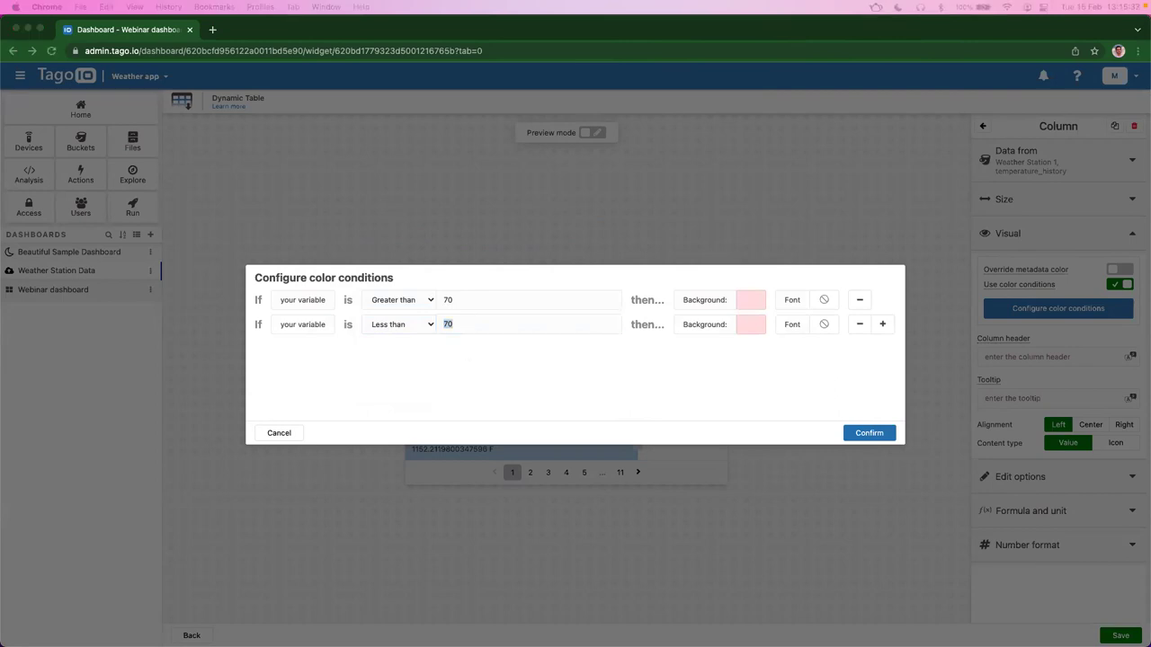
left_click(752, 325)
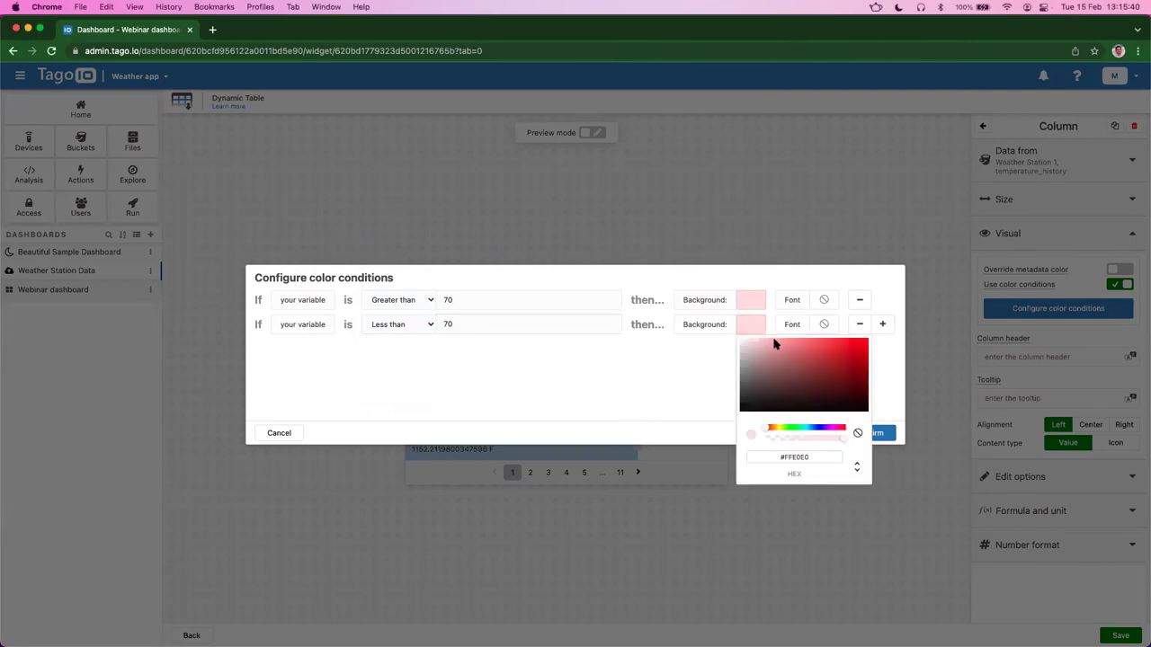
left_click(824, 458)
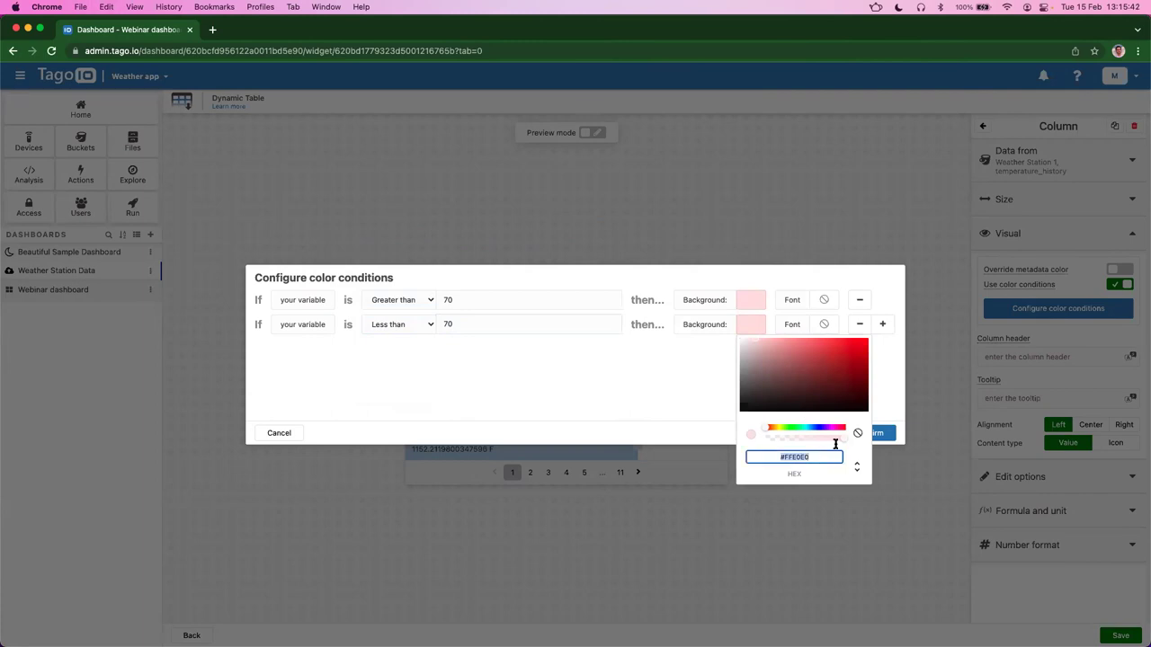
type("#C7F0FF")
left_click(882, 396)
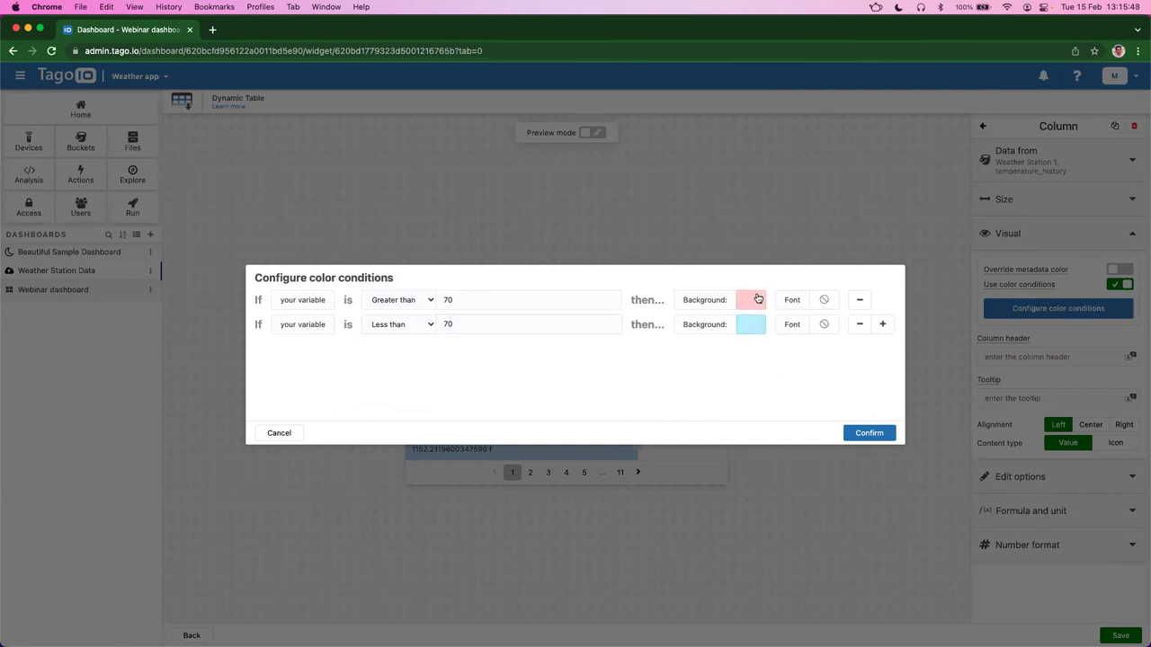
left_click(870, 433)
left_click(1120, 636)
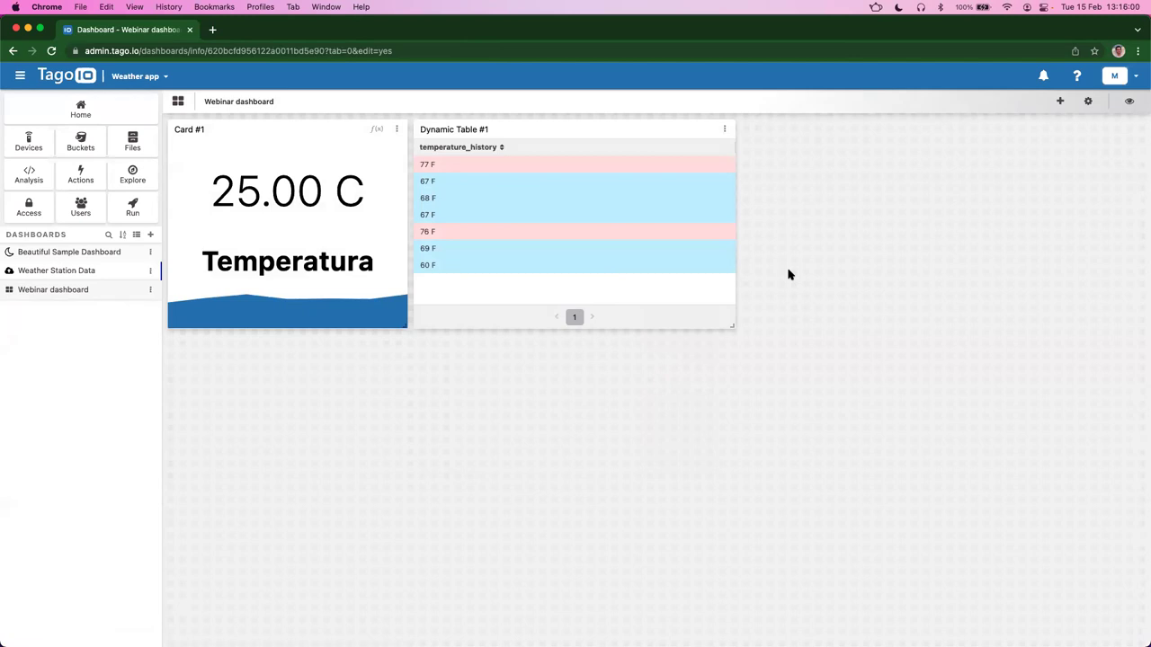
Step: Edit the Dynamic Table widget again and set the temperature_history column's content type to Icon
left_click(724, 131)
left_click(740, 150)
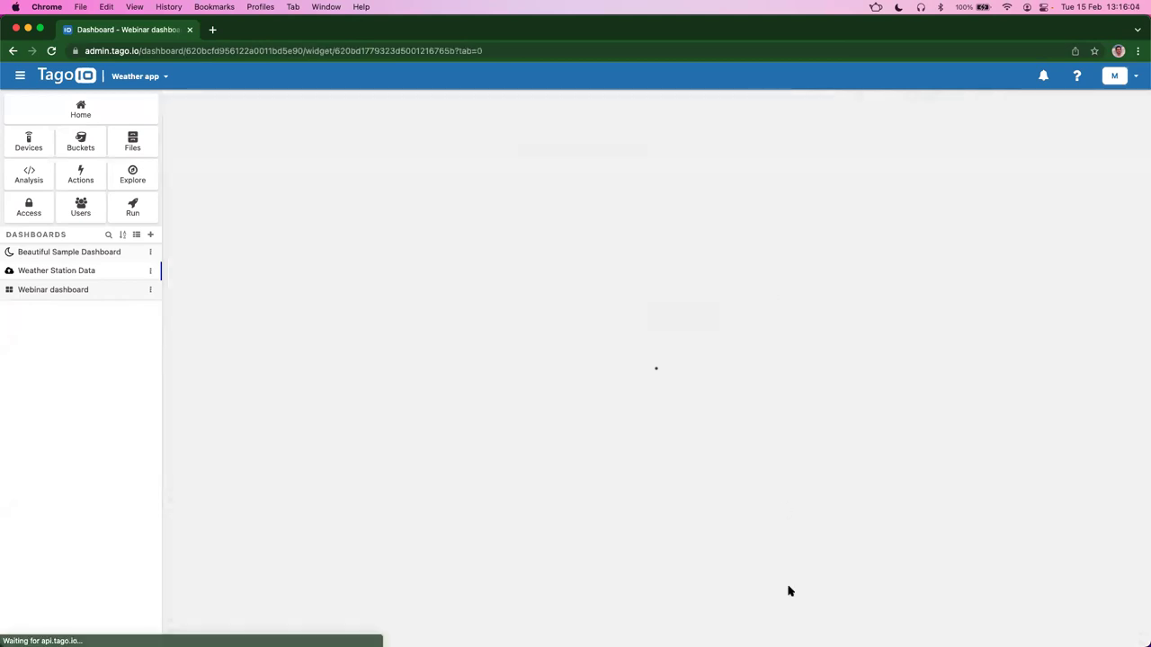
left_click(496, 370)
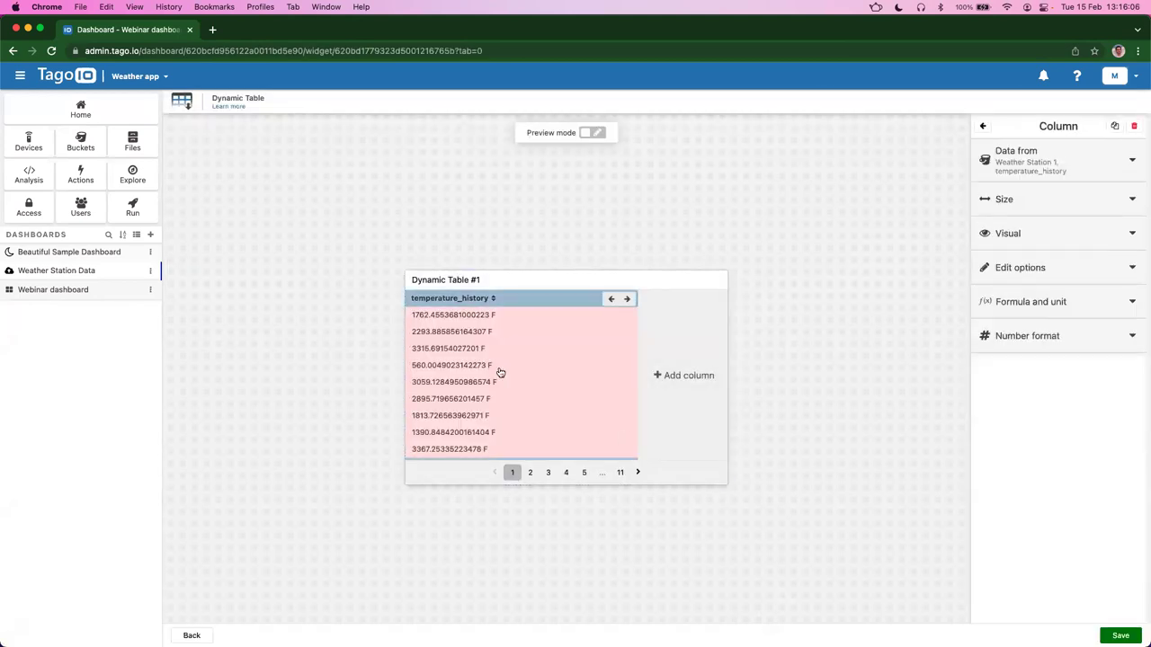
left_click(1042, 241)
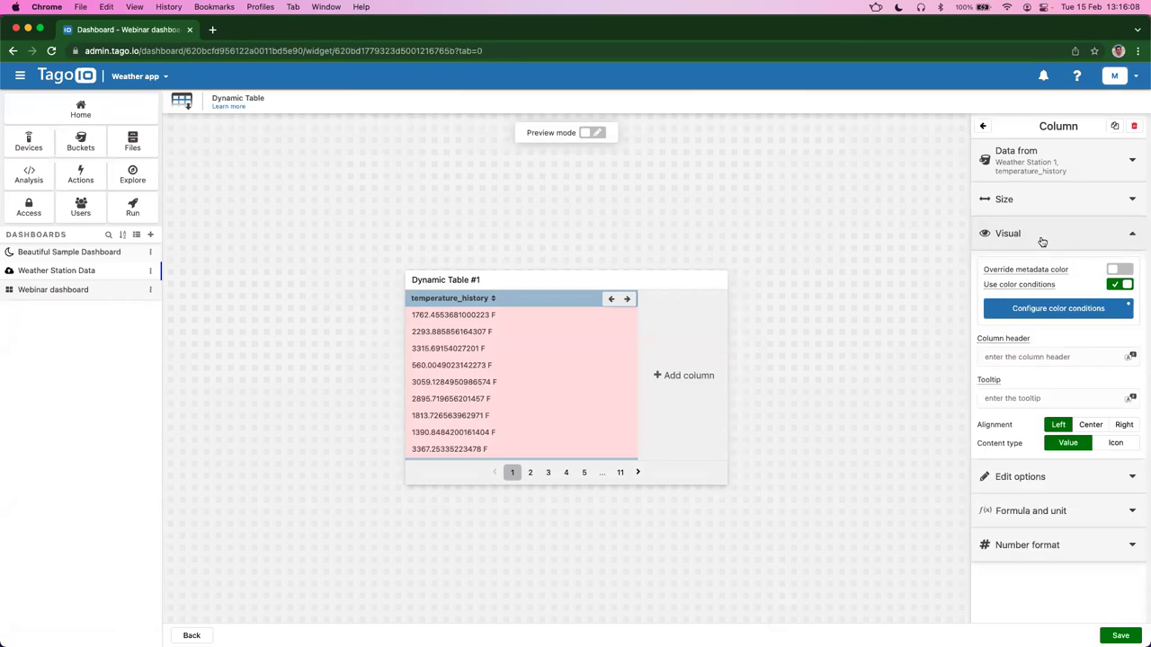
left_click(1115, 443)
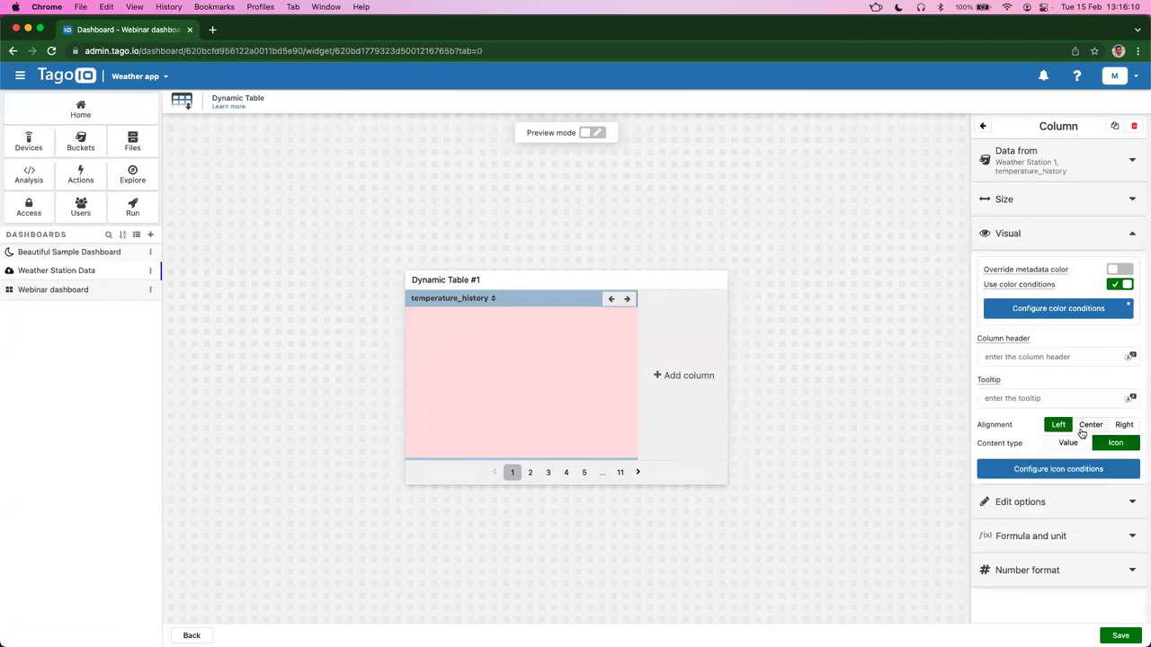
Step: Configure an icon condition that shows a thermometer icon for temperature_history values greater than 70
left_click(1055, 475)
left_click(565, 371)
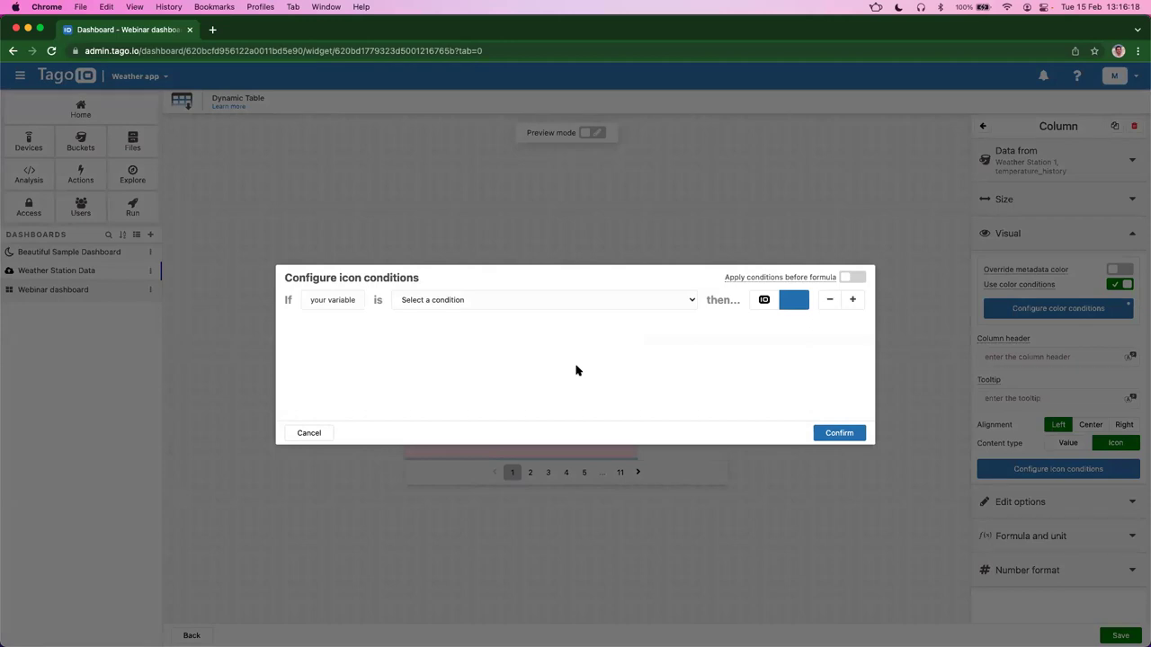
left_click(489, 301)
left_click(470, 325)
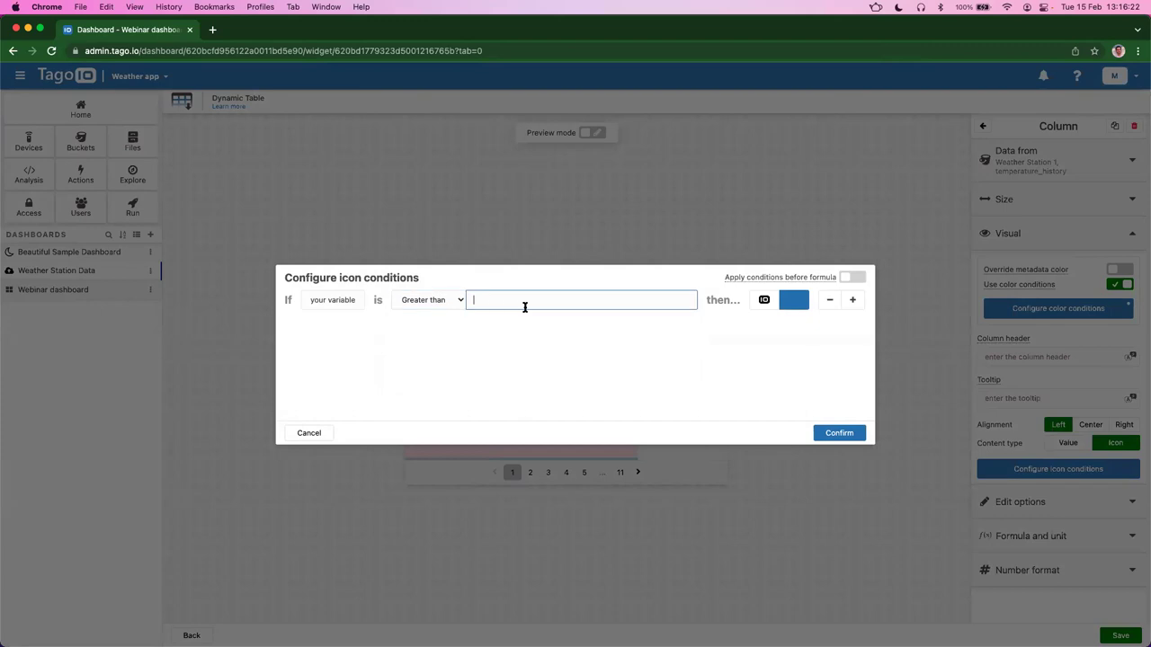
type("70")
left_click(763, 300)
left_click(768, 321)
type("temp")
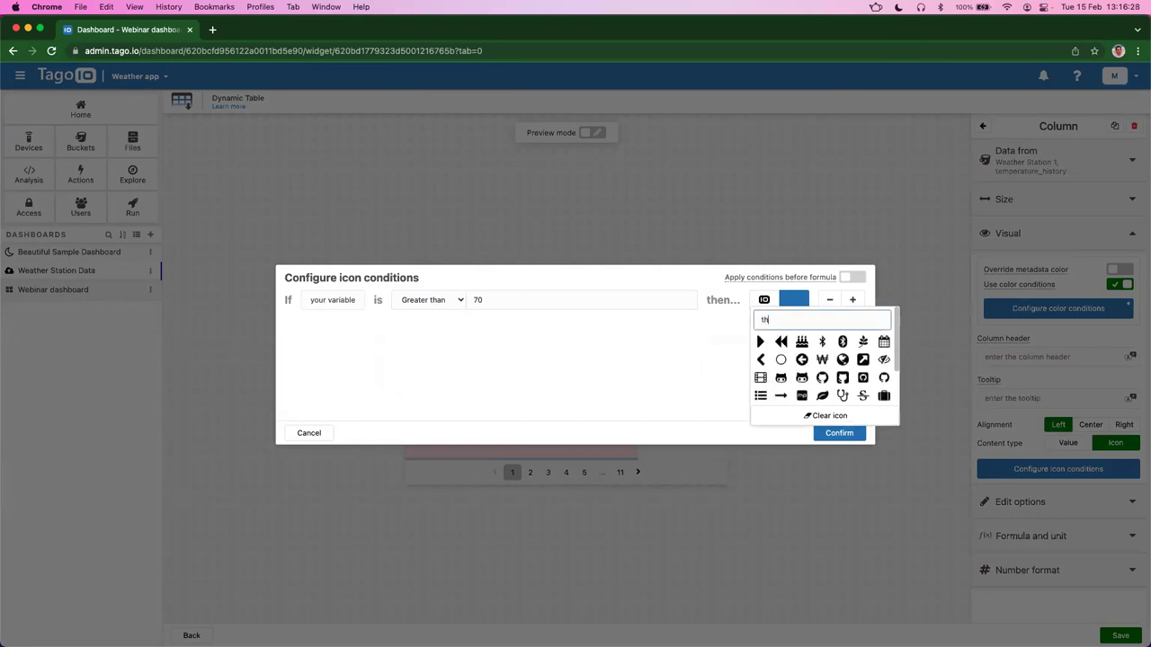
left_click(866, 342)
Step: Set the icon color of the greater-than-70 condition to red, #FF0000
left_click(794, 299)
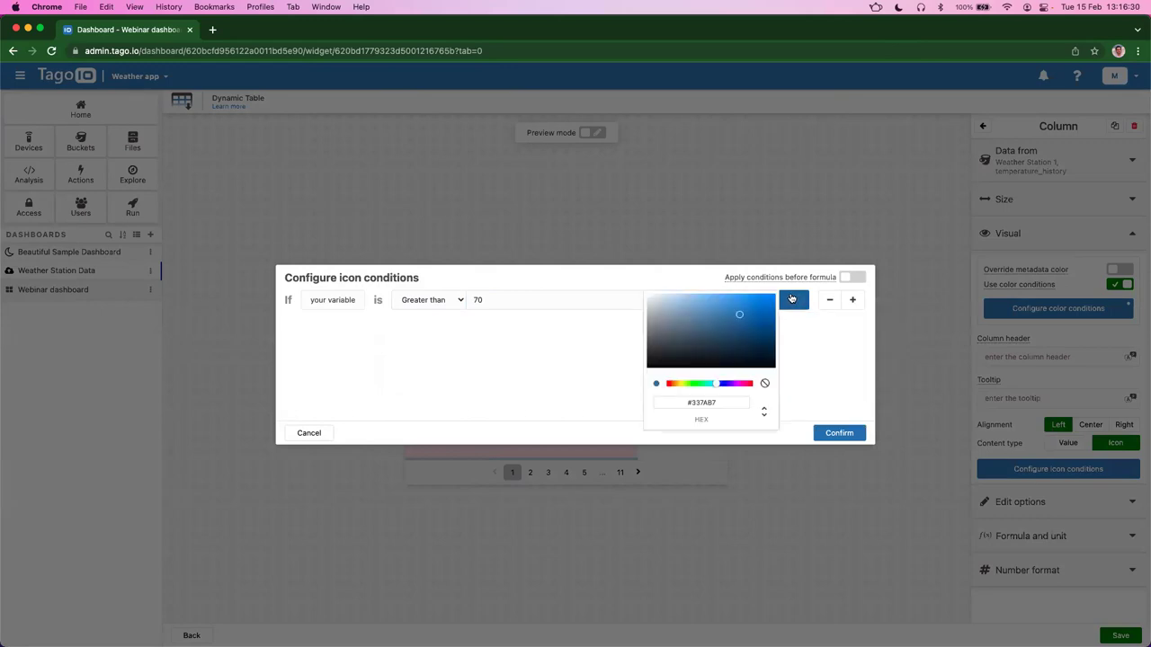
left_click_drag(677, 384, 666, 384)
left_click_drag(751, 320, 782, 277)
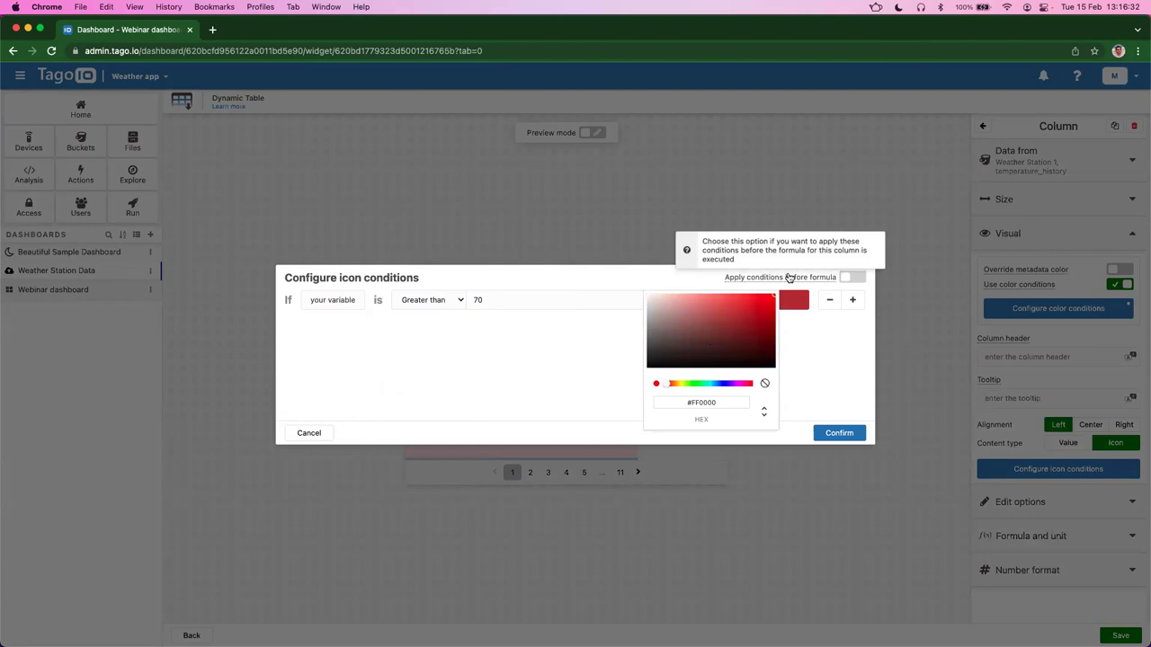
left_click(819, 347)
Step: Add a second icon condition showing a blue (#00AAFF) thermometer for values less than 70, and save the table widget
left_click(854, 305)
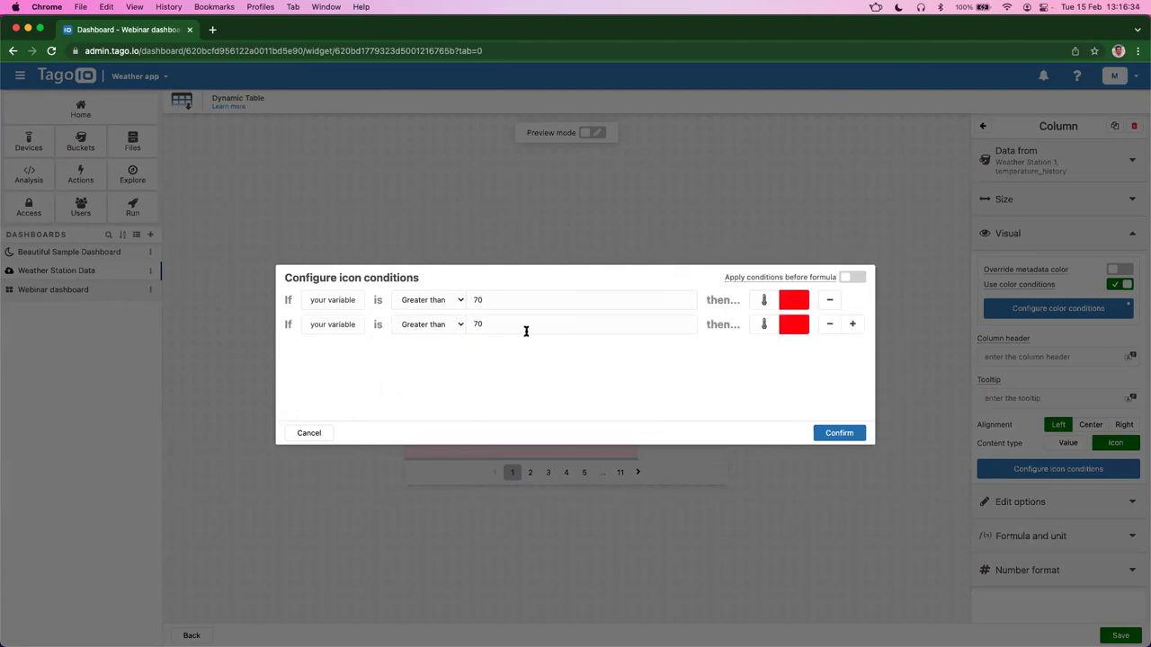
left_click(434, 324)
left_click(459, 317)
left_click(504, 324)
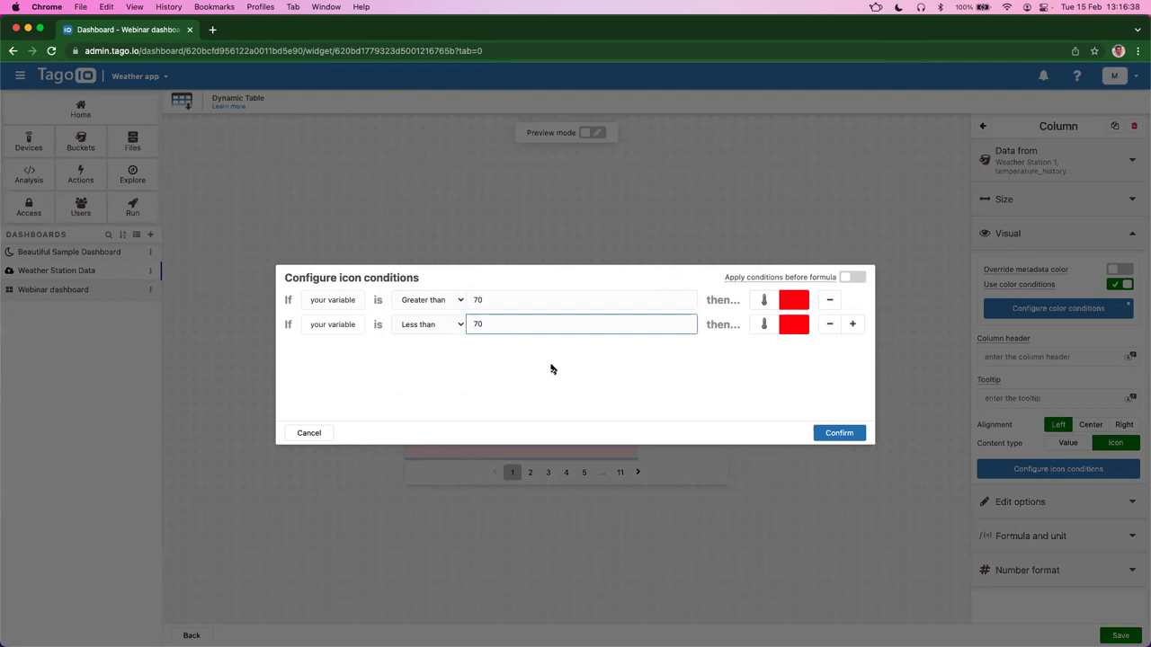
left_click(795, 329)
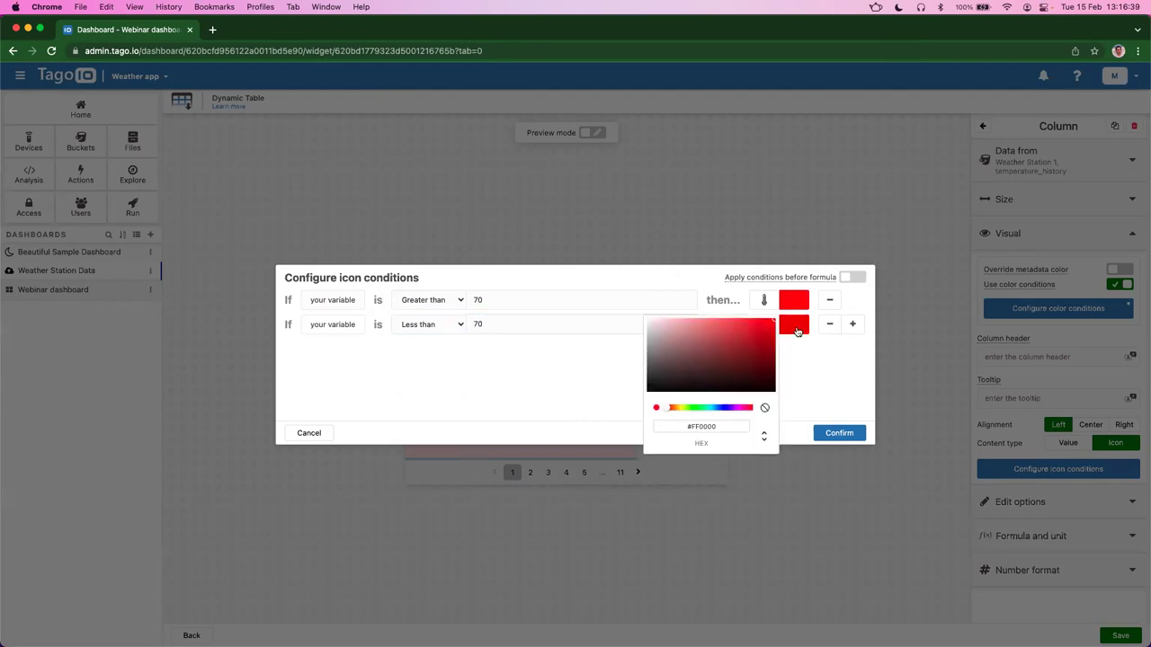
left_click(713, 408)
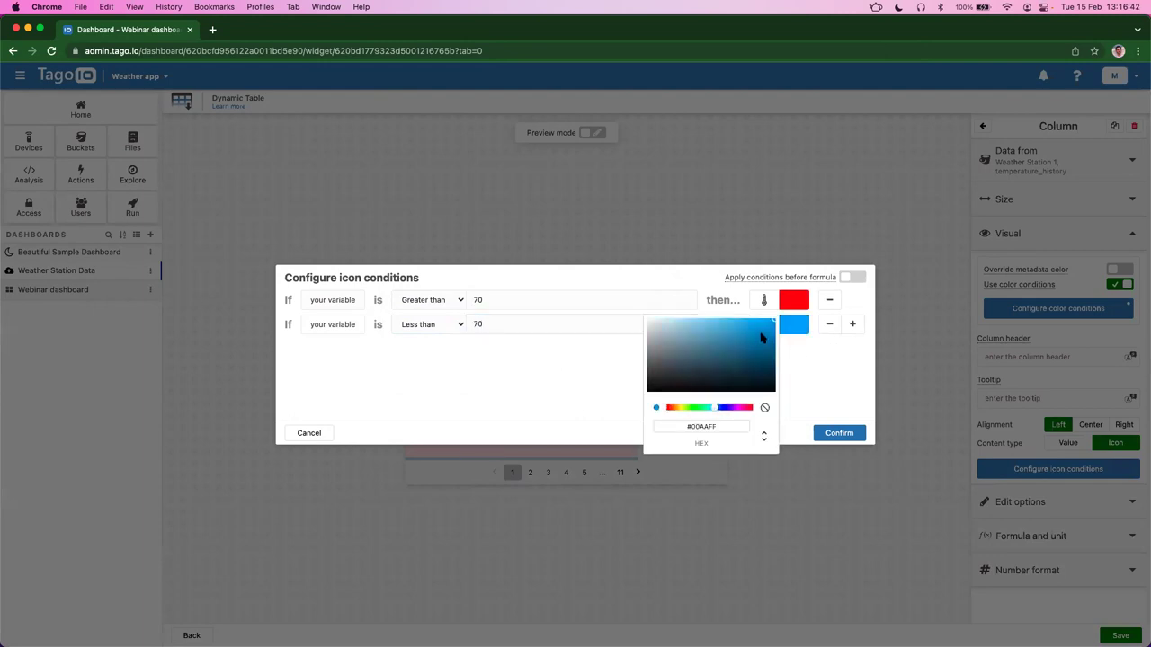
left_click(831, 396)
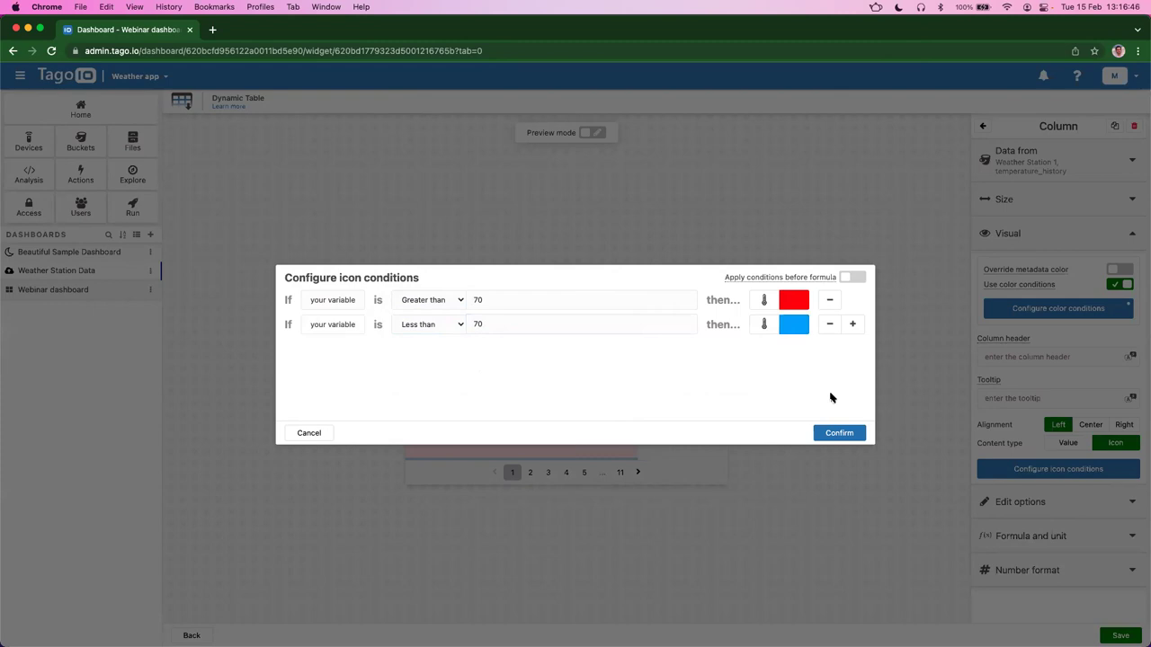
left_click(839, 433)
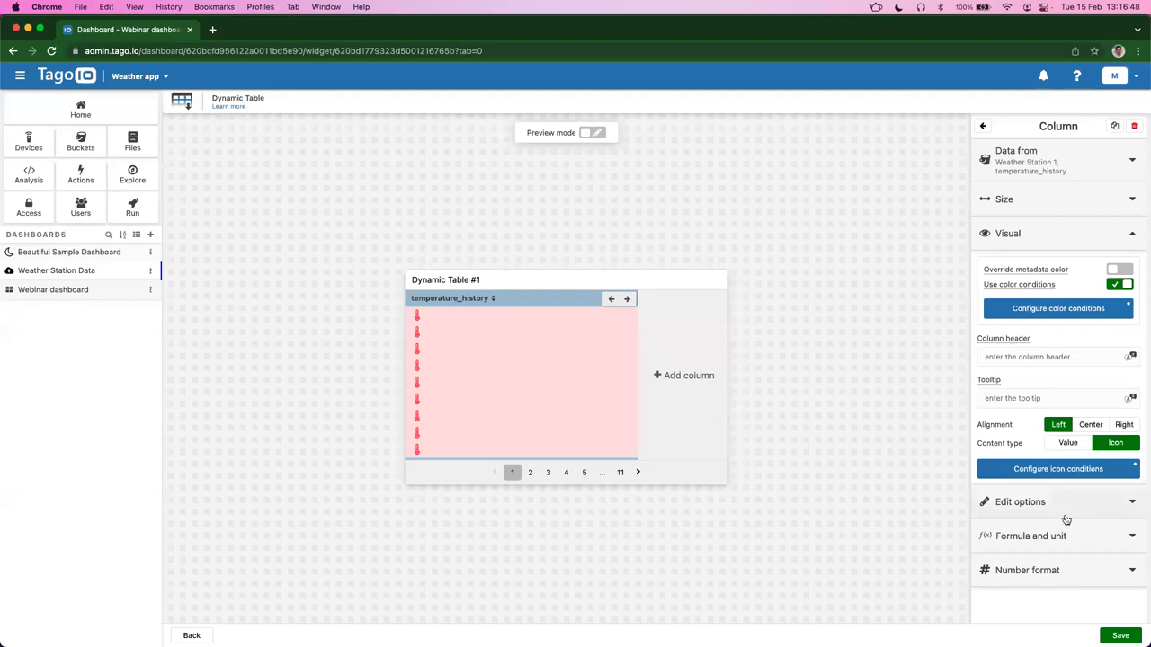
left_click(1121, 636)
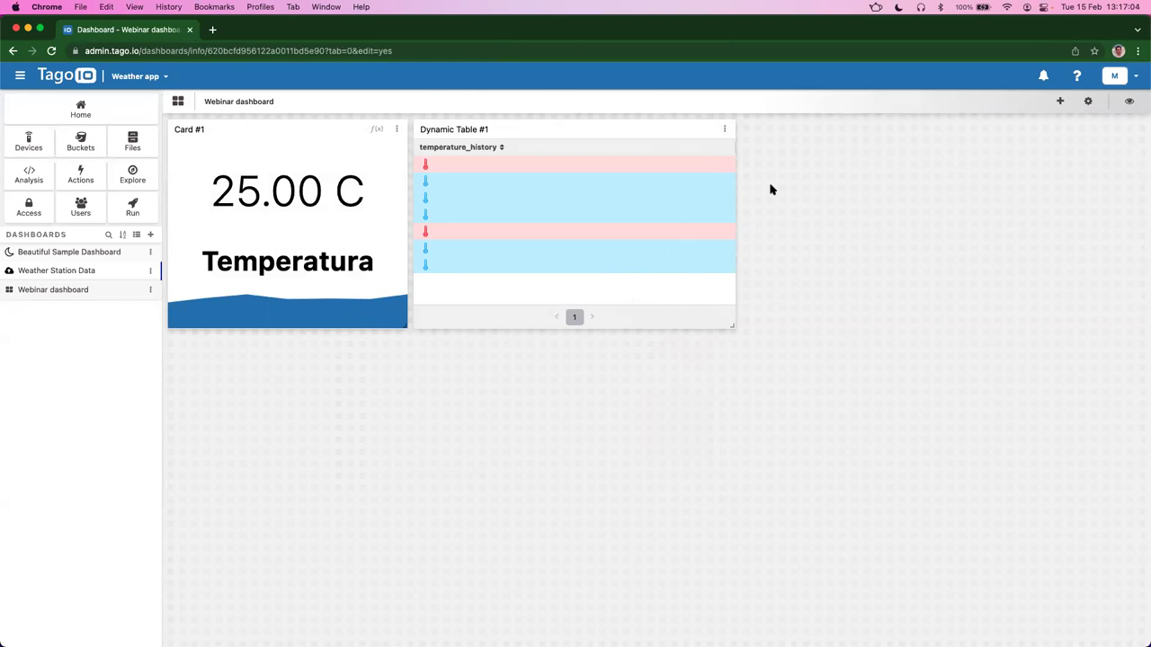
Step: Edit the Dynamic Table widget and set the header of the thermometer icon column to "Icon"
left_click(724, 128)
left_click(733, 152)
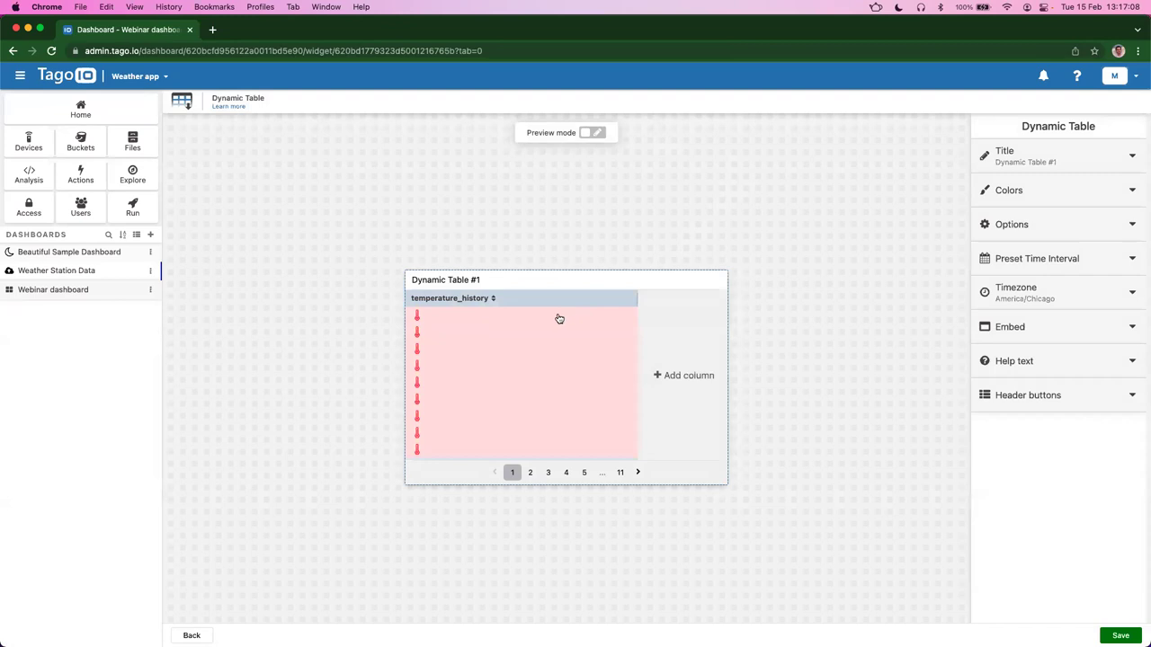
left_click(507, 352)
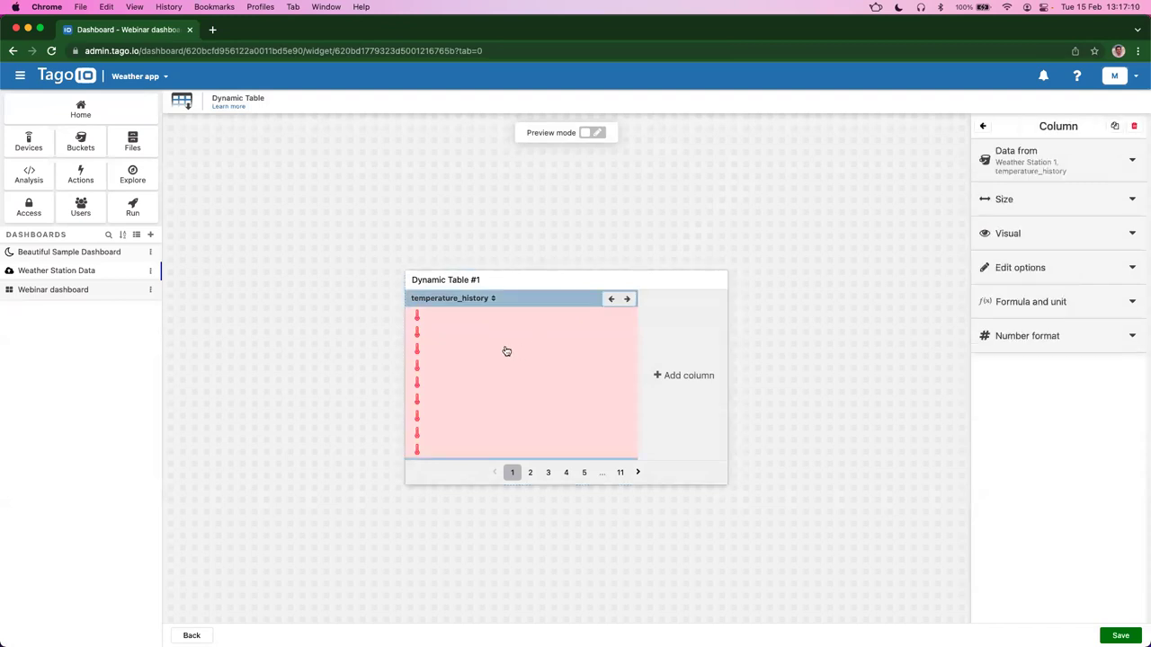
left_click(1020, 238)
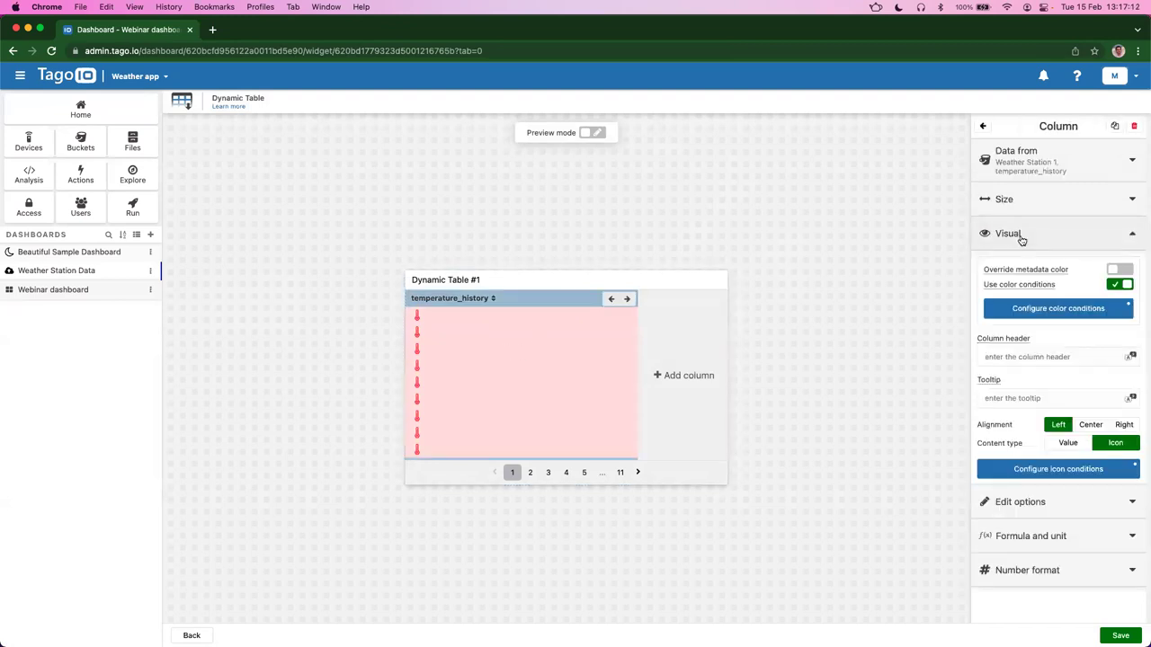
left_click(1023, 357)
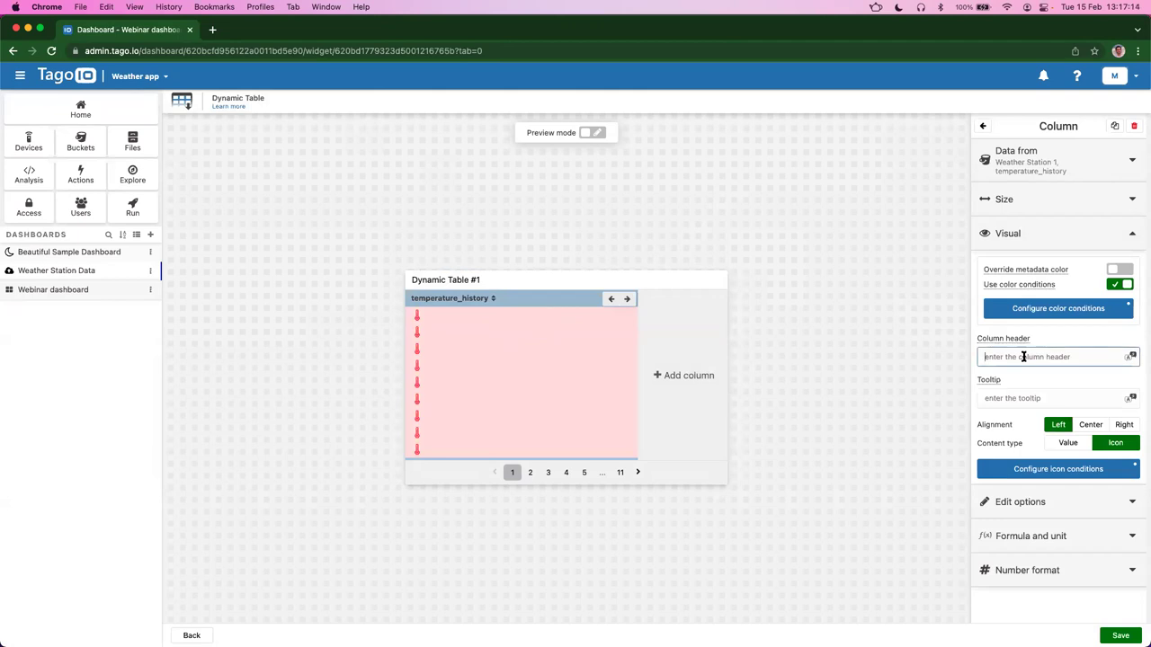
type("Icon")
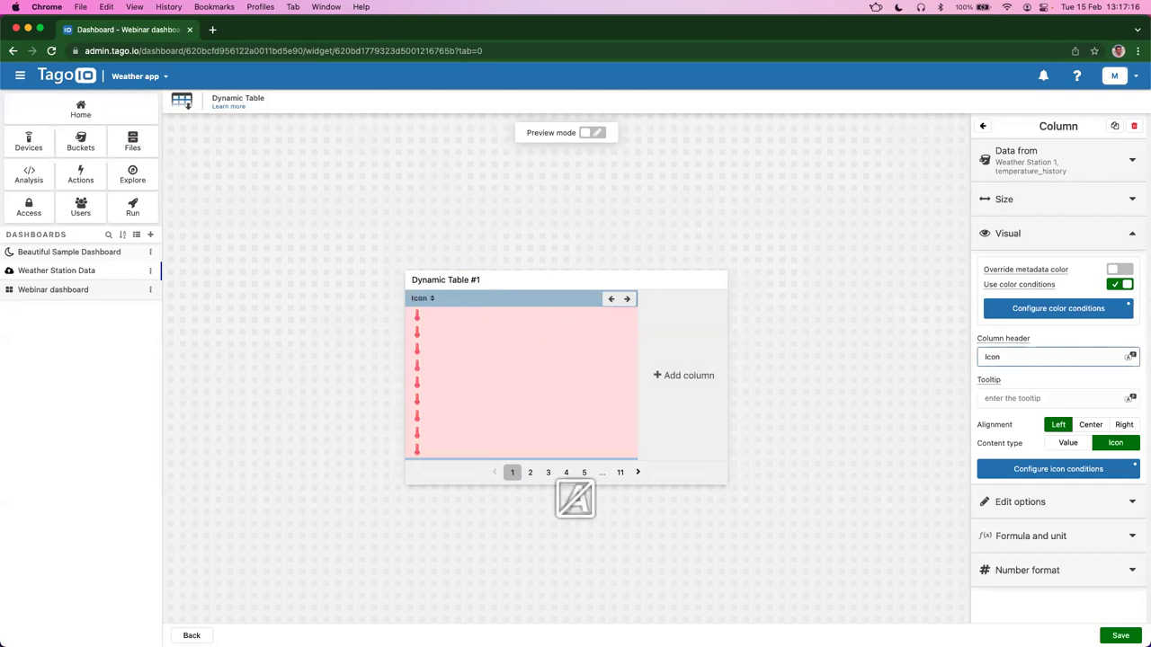
left_click(1037, 234)
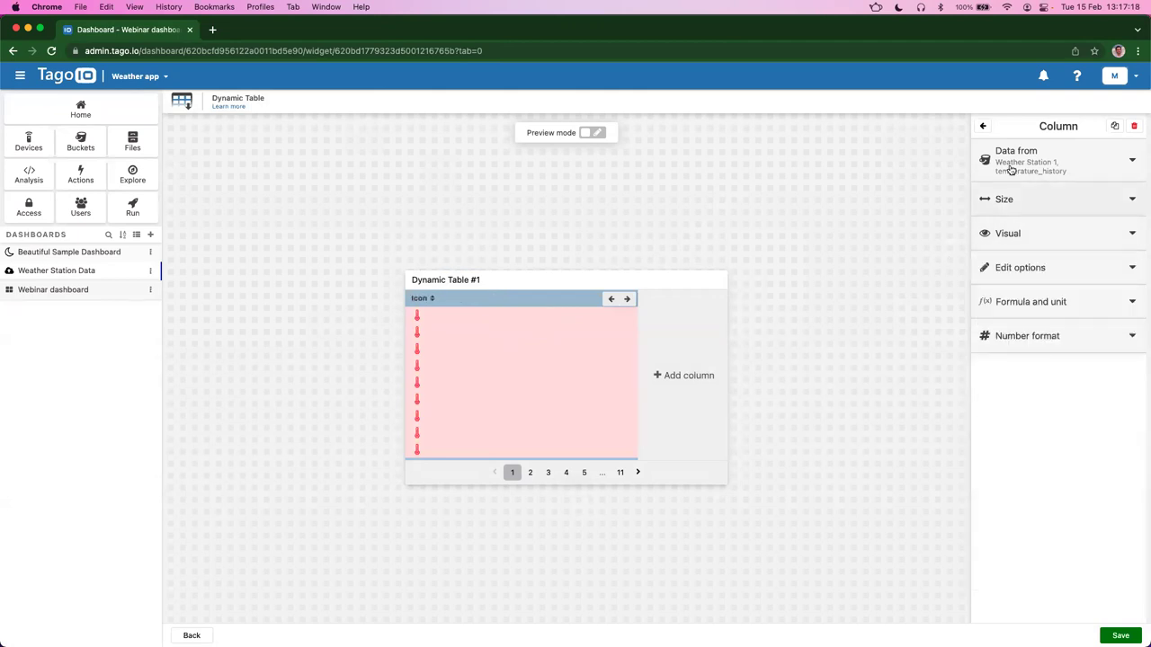
left_click(983, 126)
Step: Add a second table column that takes its data from the temperature_history variable of Weather Station 1
left_click(674, 407)
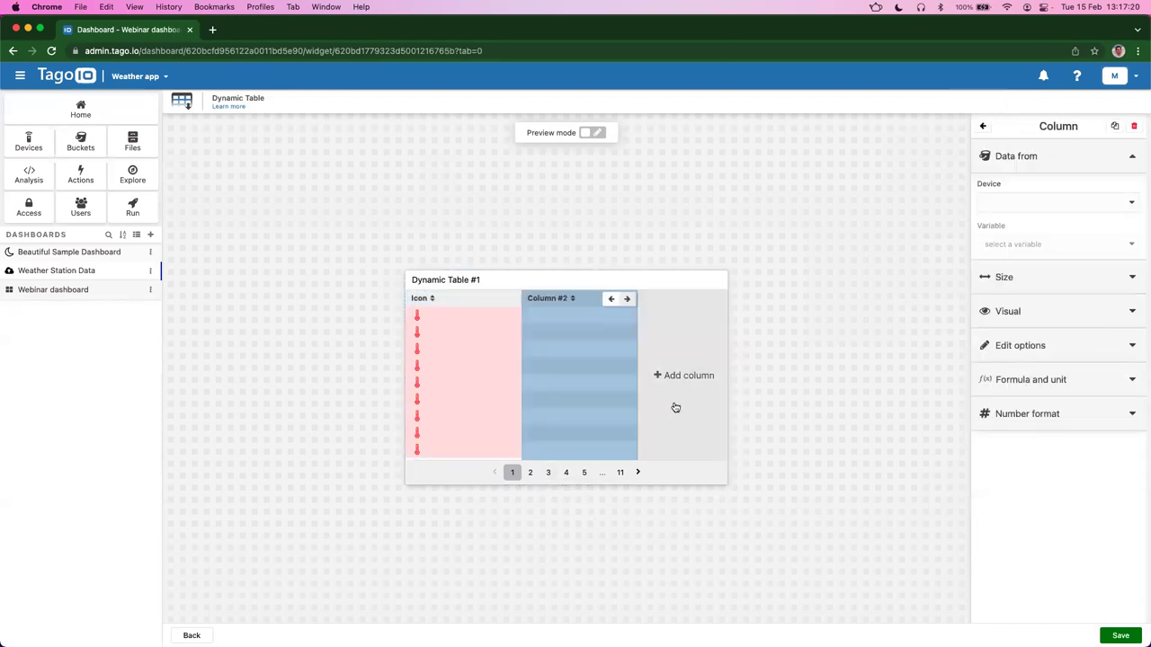
left_click(1062, 197)
left_click(1048, 238)
left_click(1047, 243)
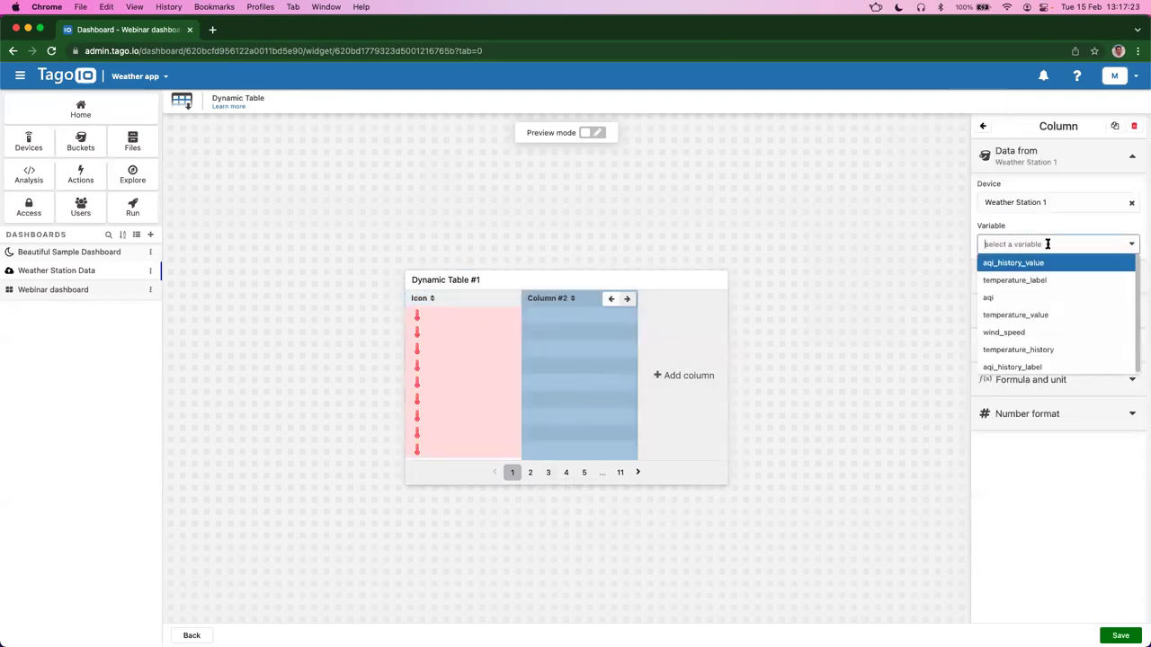
left_click(1041, 351)
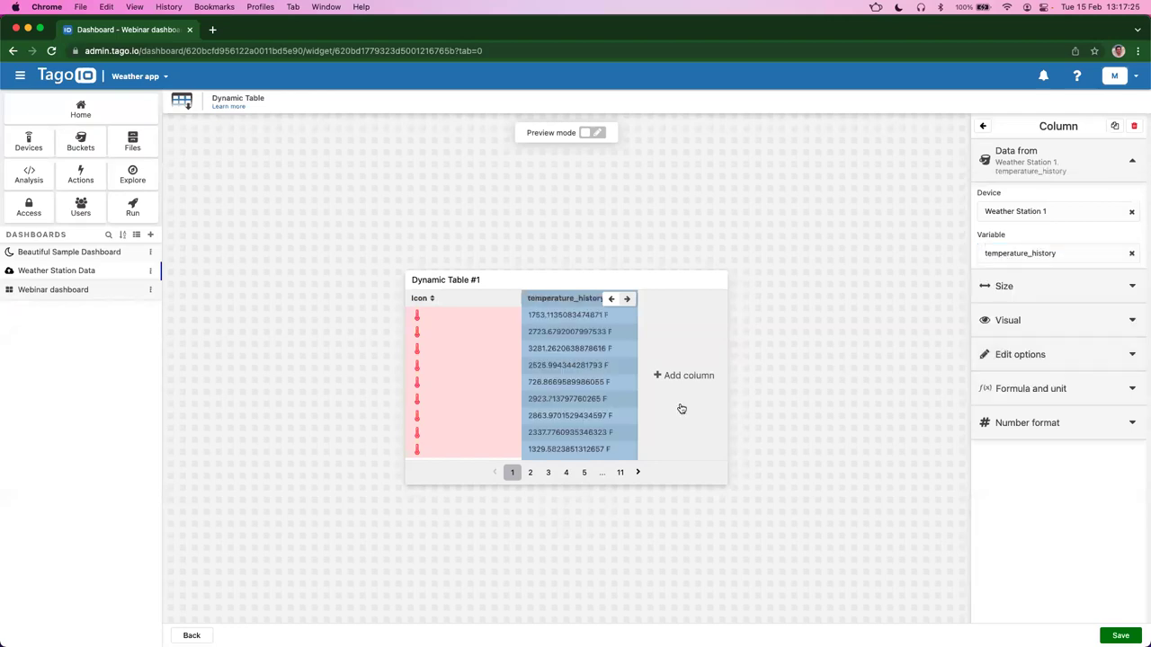
Step: Give the Icon column a fixed width of 80
left_click(463, 335)
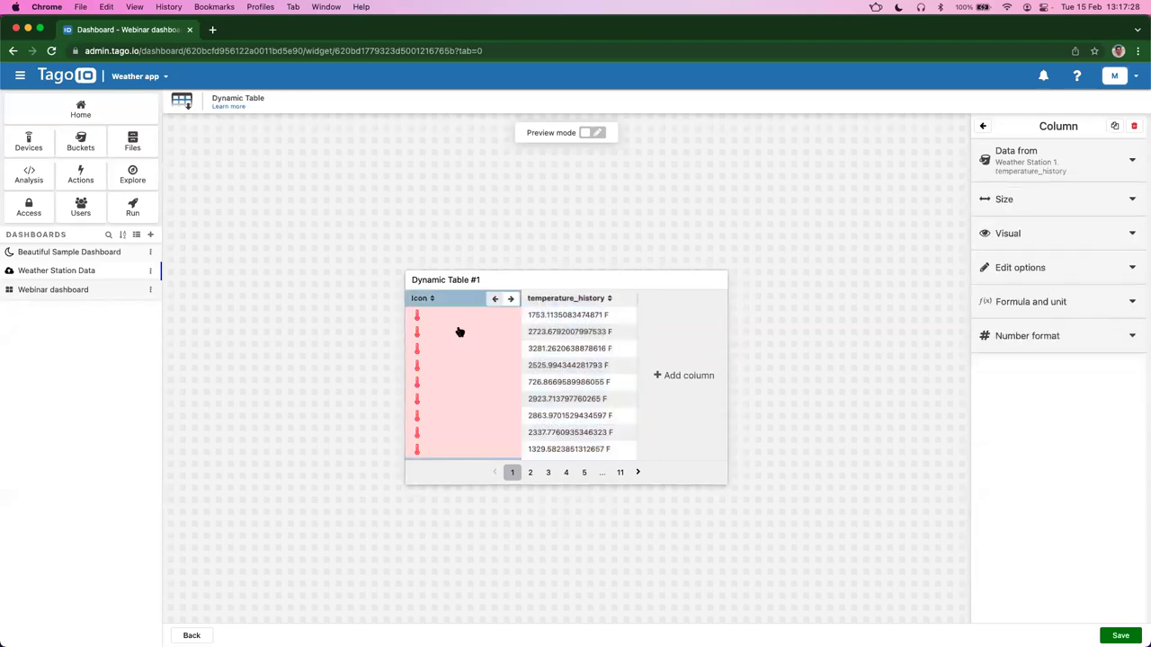
left_click(1034, 199)
left_click(1115, 256)
left_click(1030, 299)
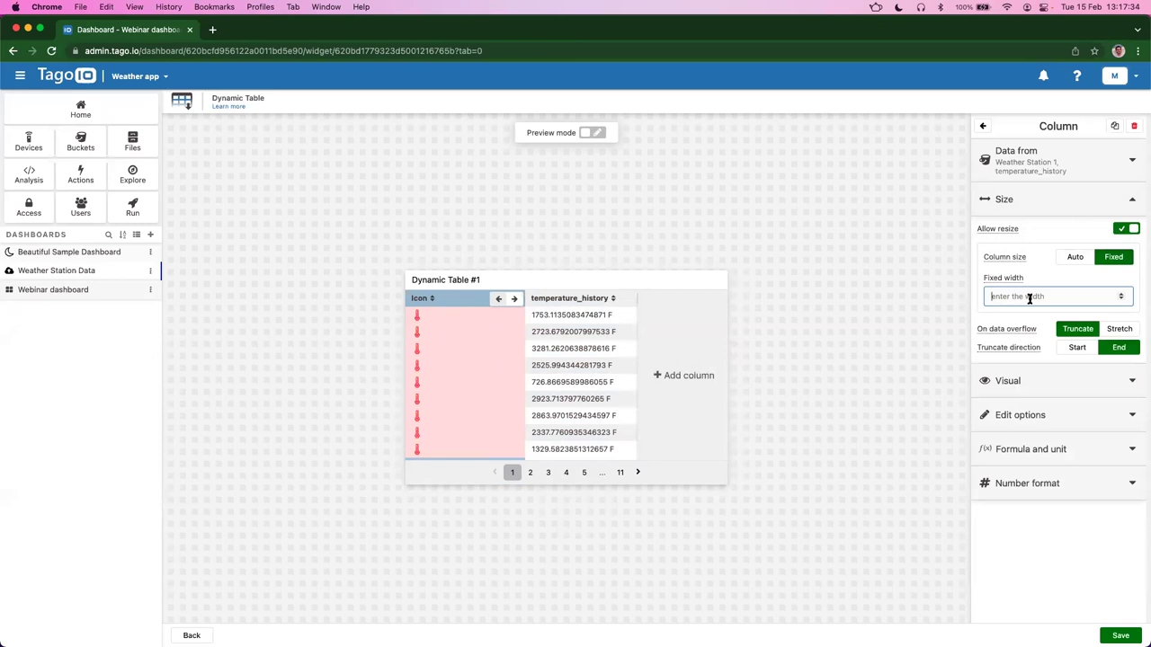
type("80")
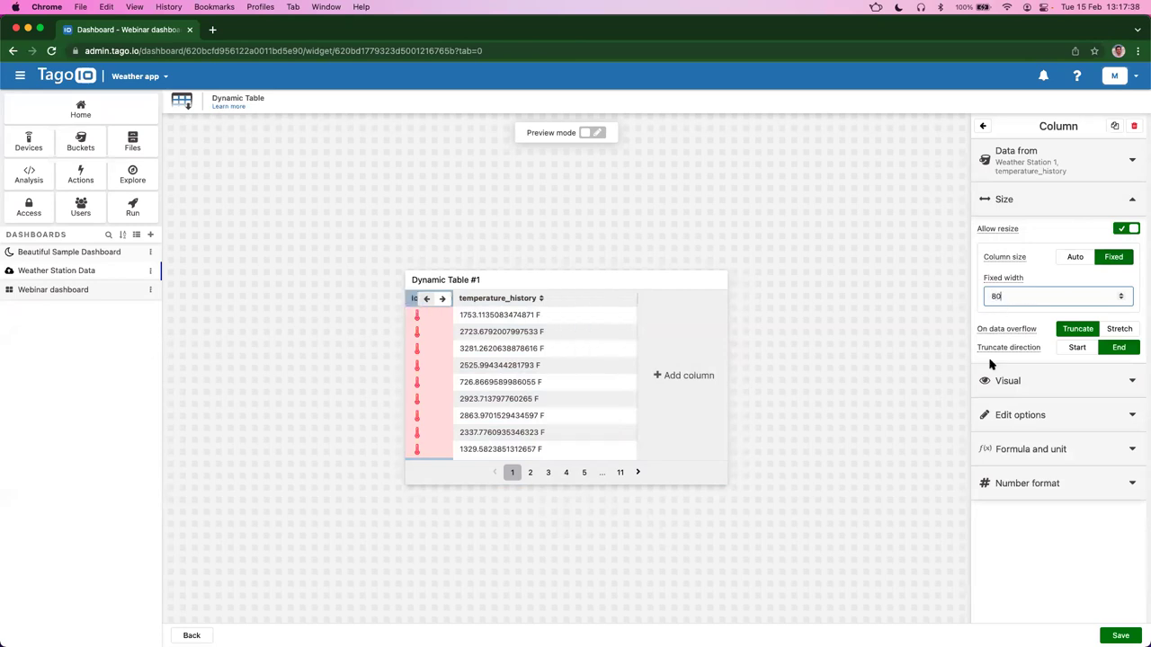
Step: Center the content of the Icon column and save the table widget
left_click(1036, 382)
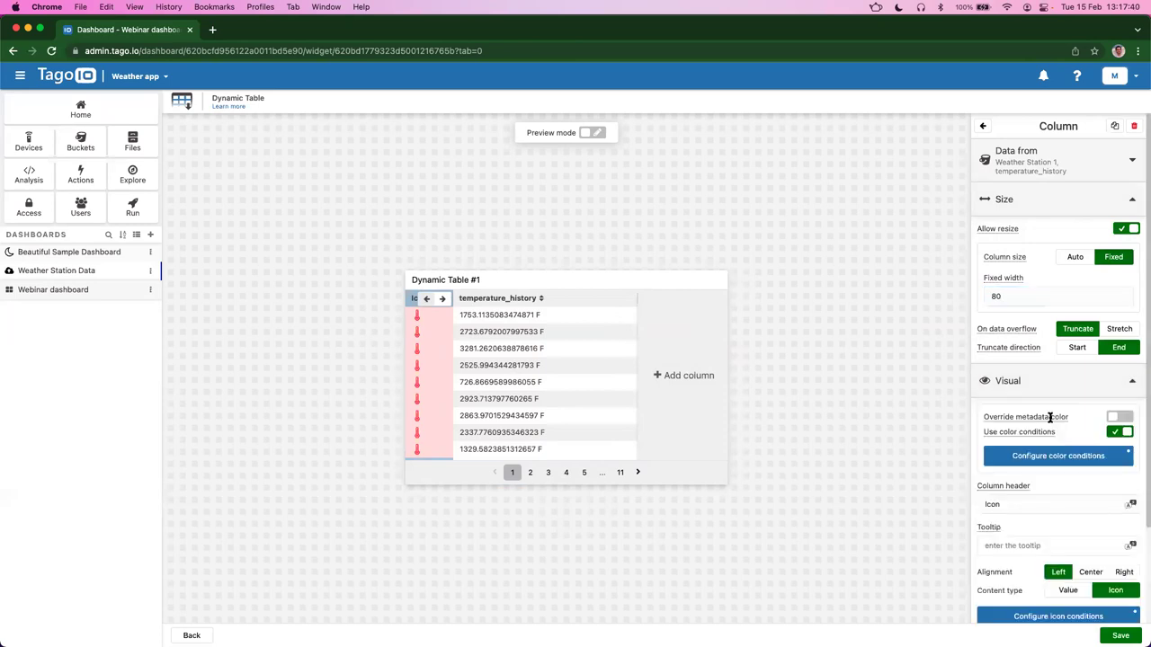
scroll(1064, 537, "down", 1)
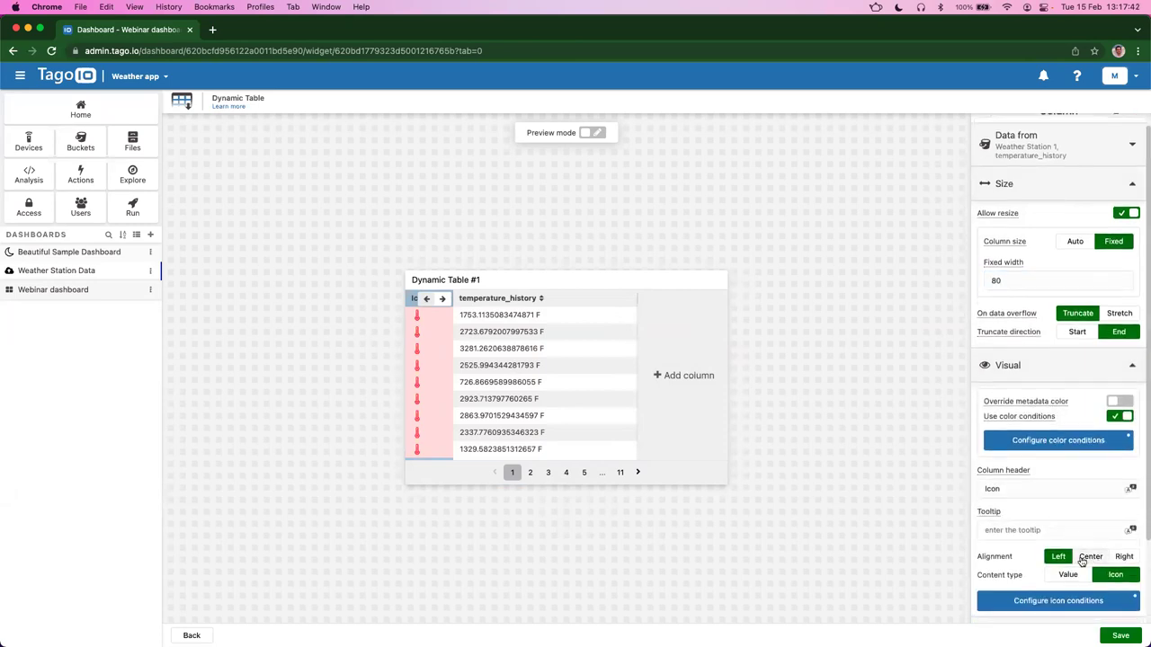
left_click(1088, 557)
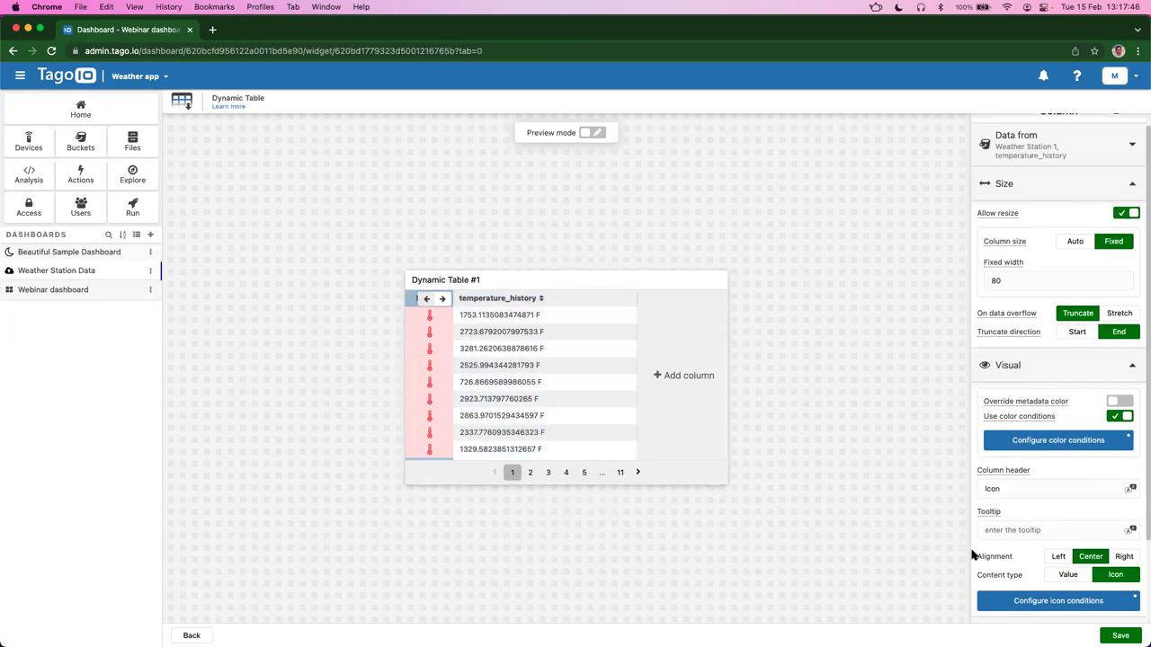
left_click(1121, 635)
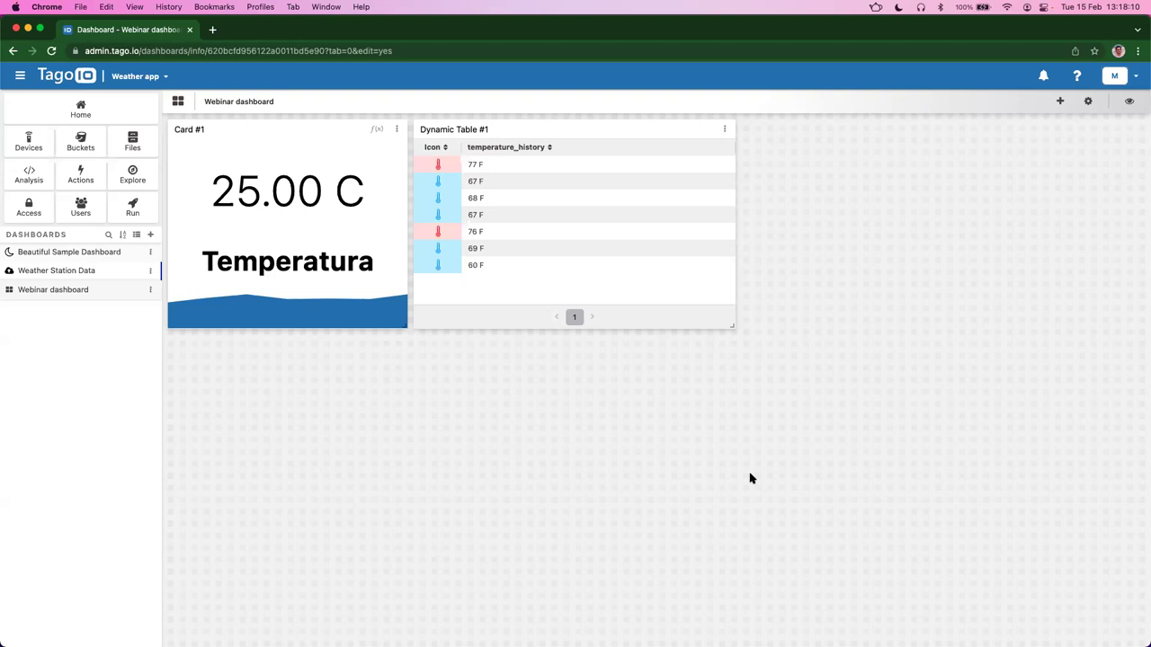
Step: Edit the Dynamic Table widget again and set the temperature_history column's header to "Temperature"
left_click(725, 130)
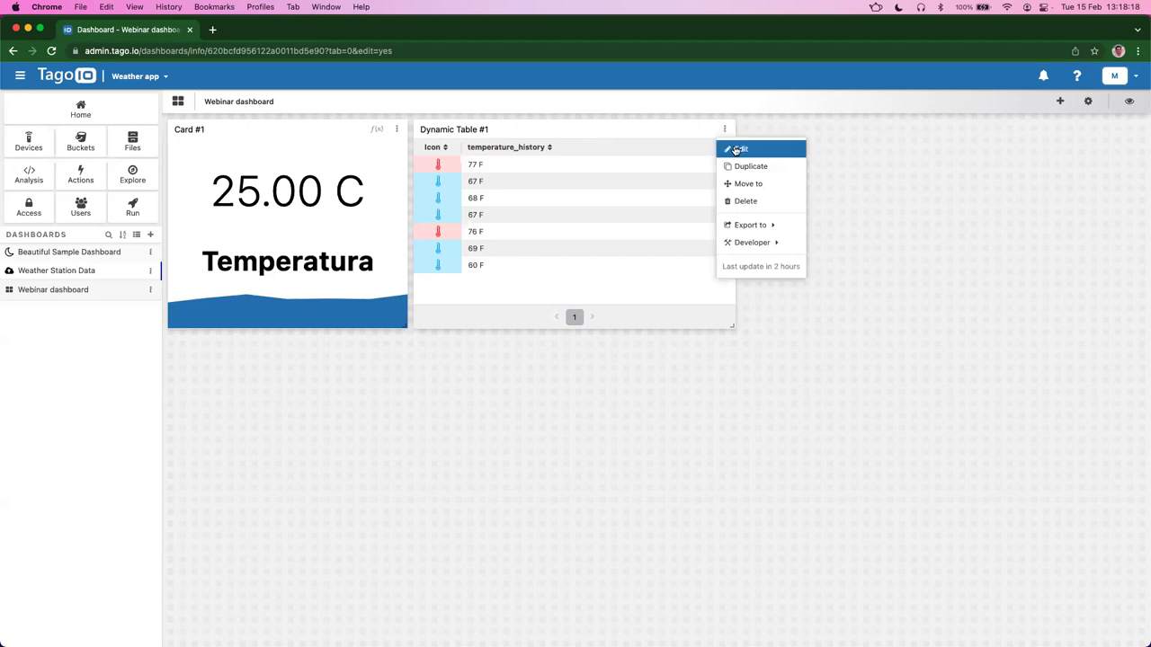
left_click(738, 150)
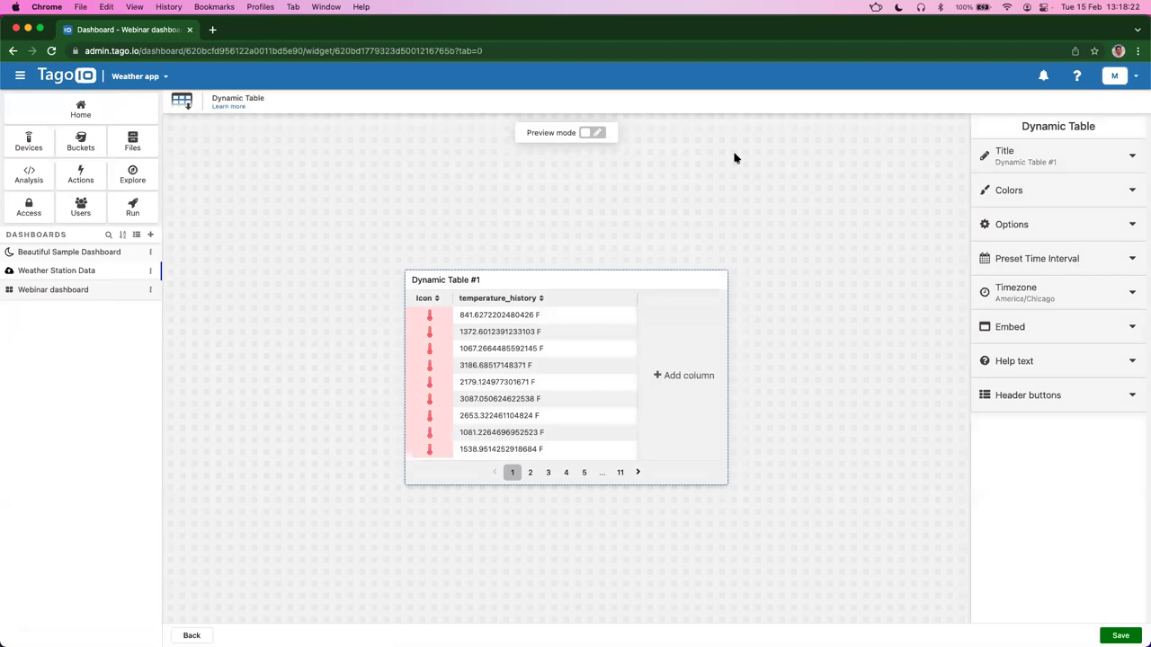
left_click(562, 319)
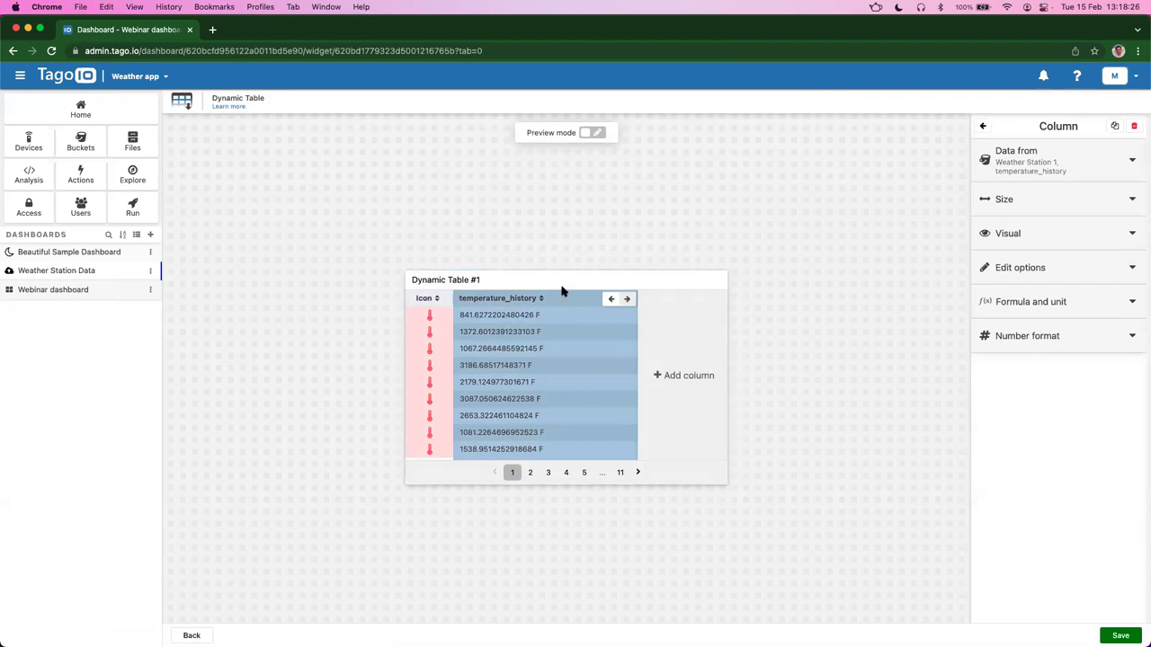
left_click(1043, 235)
left_click(1046, 357)
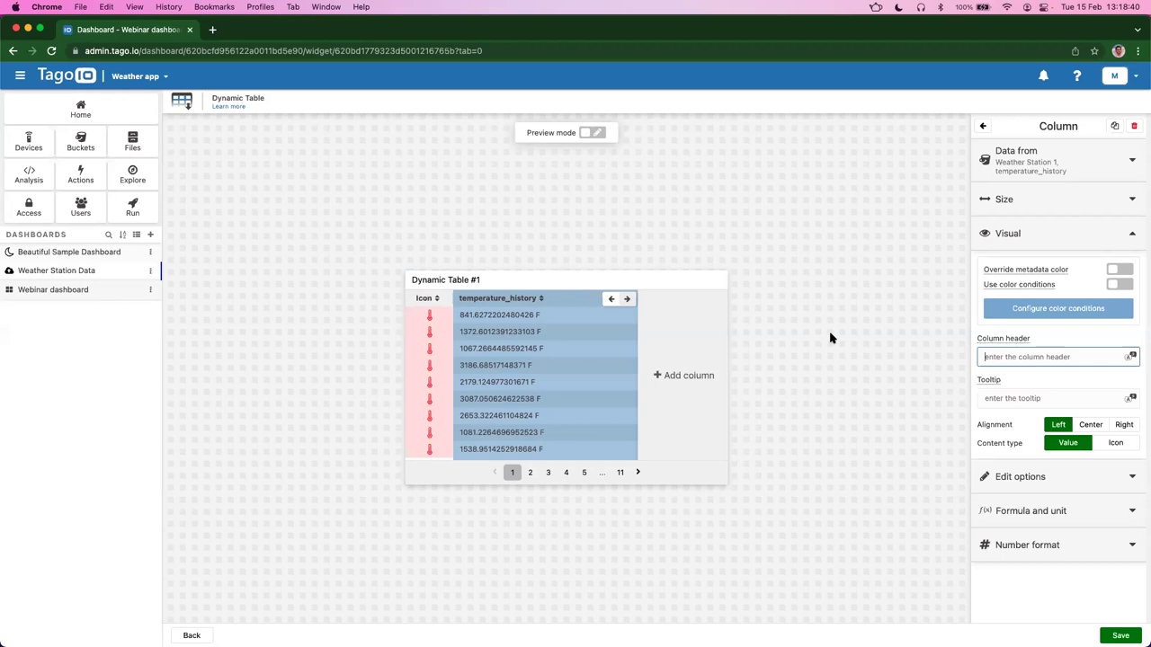
type("T")
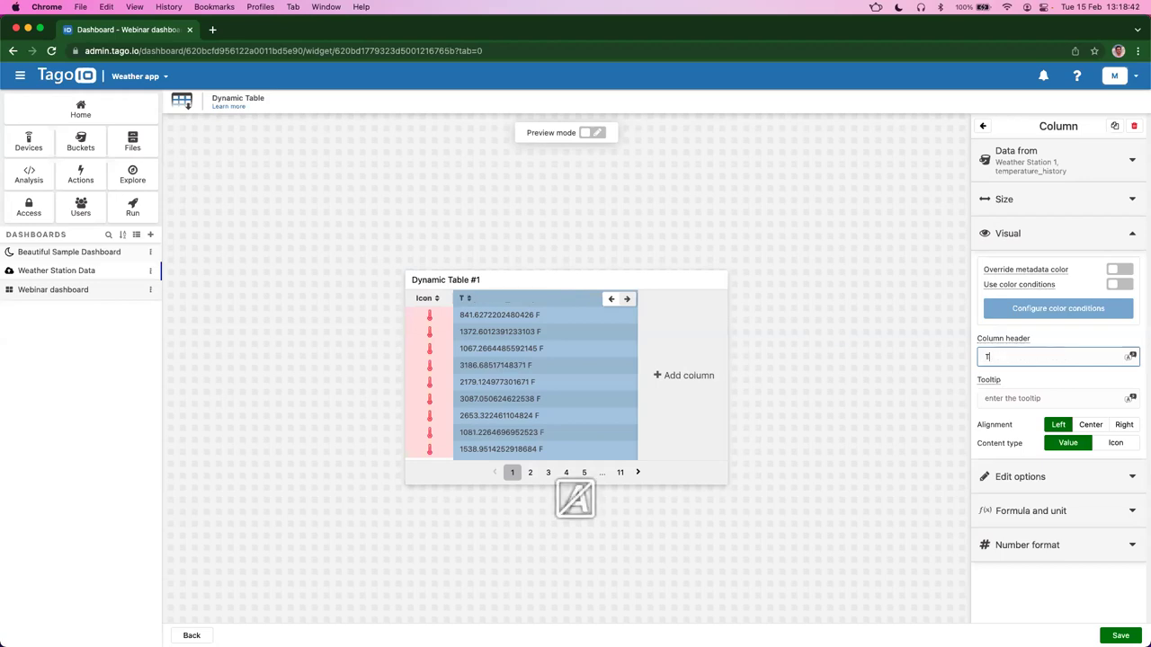
type("emperature")
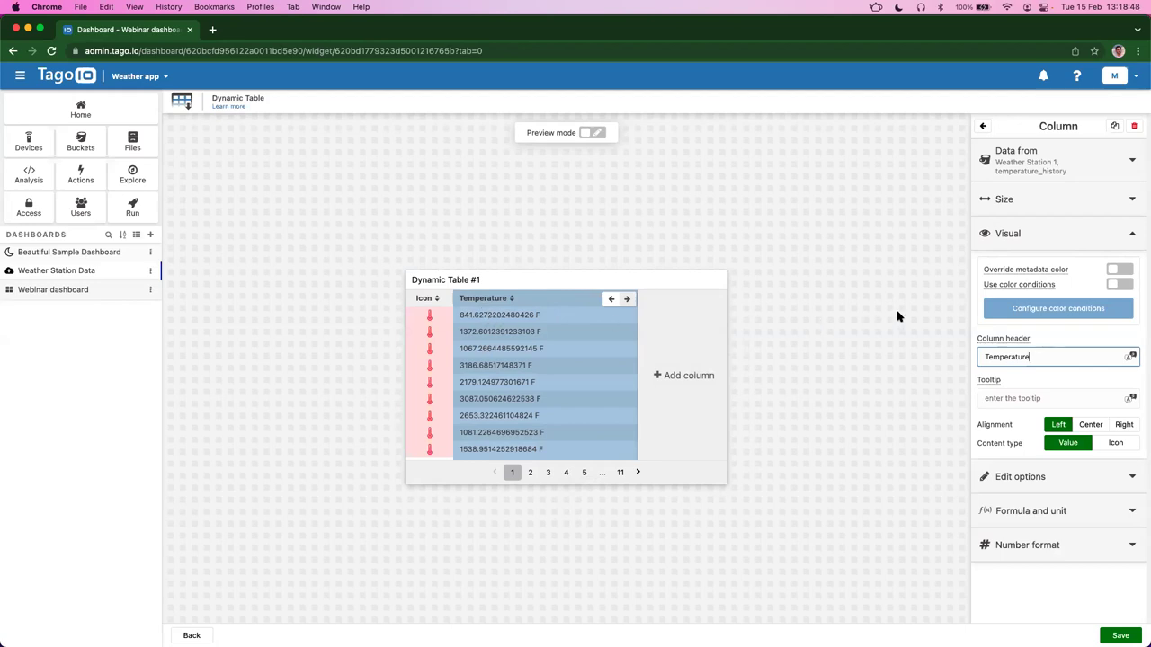
left_click(1033, 239)
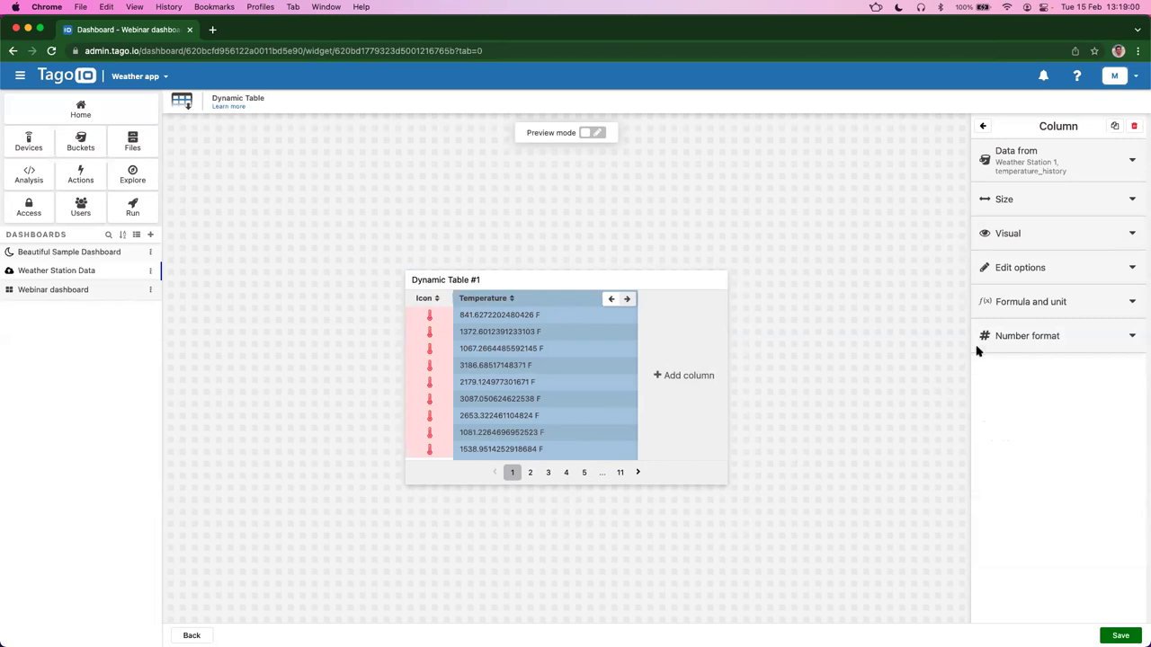
Step: Allow editing of the Temperature column, check the Controls column's button, visual and size settings, and save the widget
left_click(1007, 278)
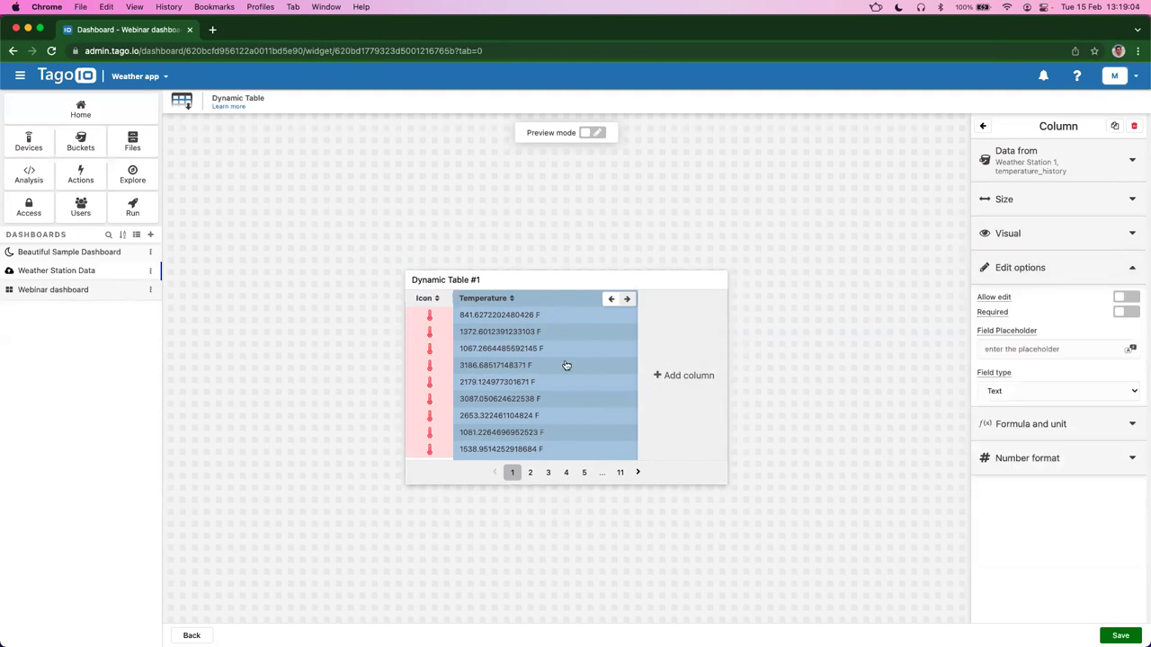
left_click(1045, 300)
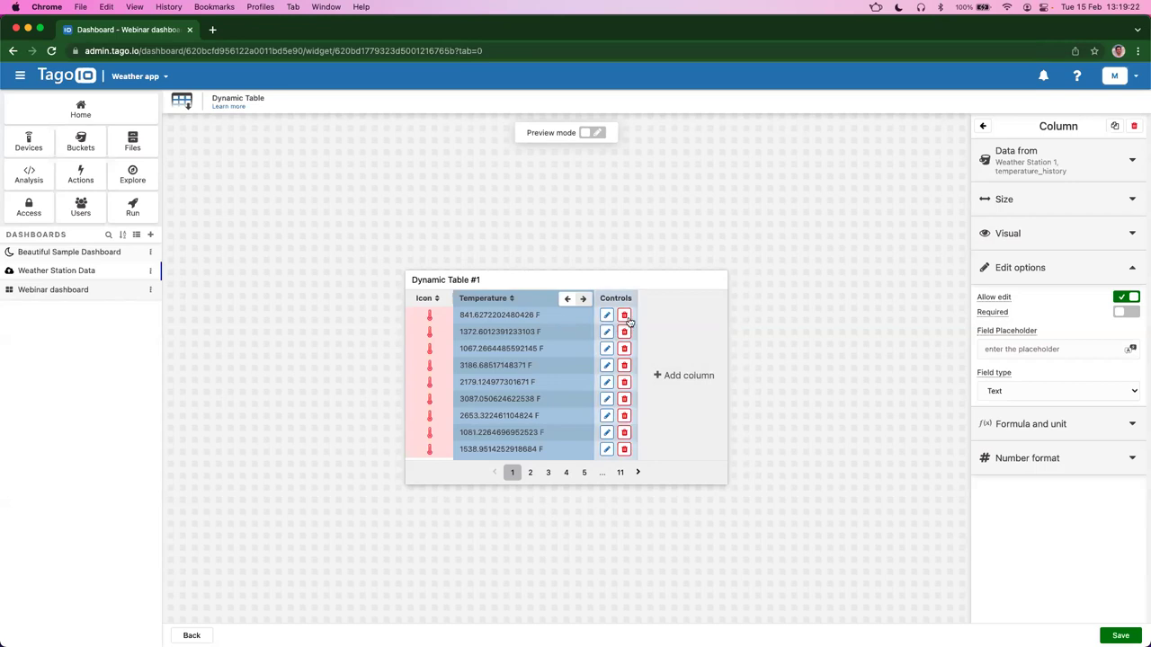
left_click(623, 397)
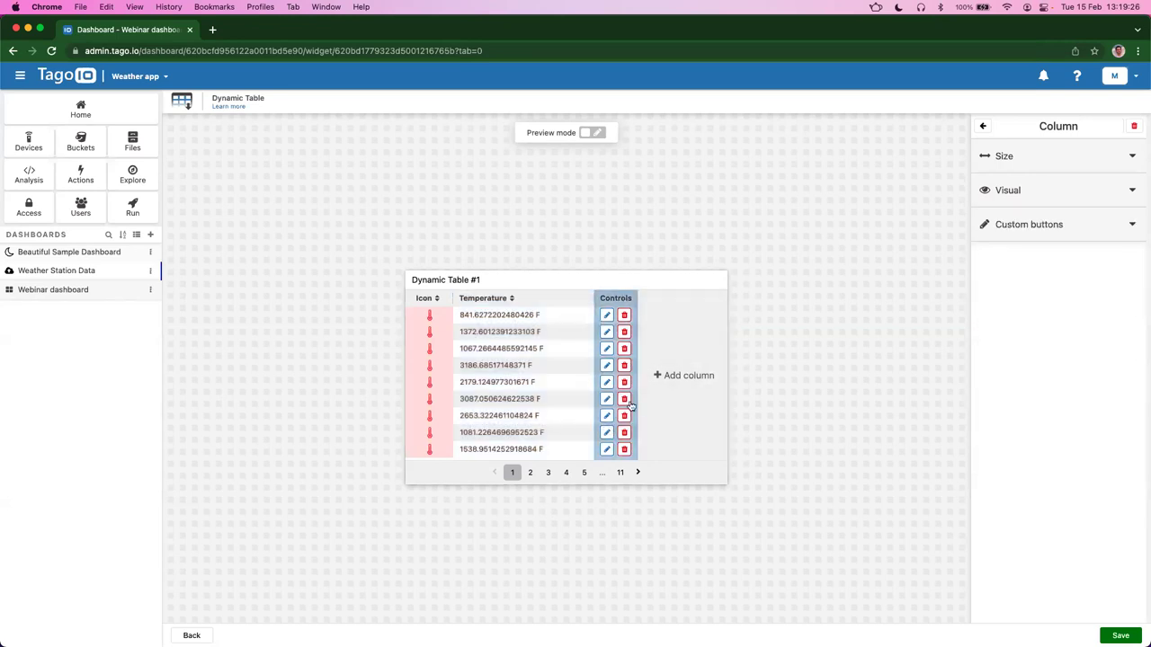
left_click(1027, 225)
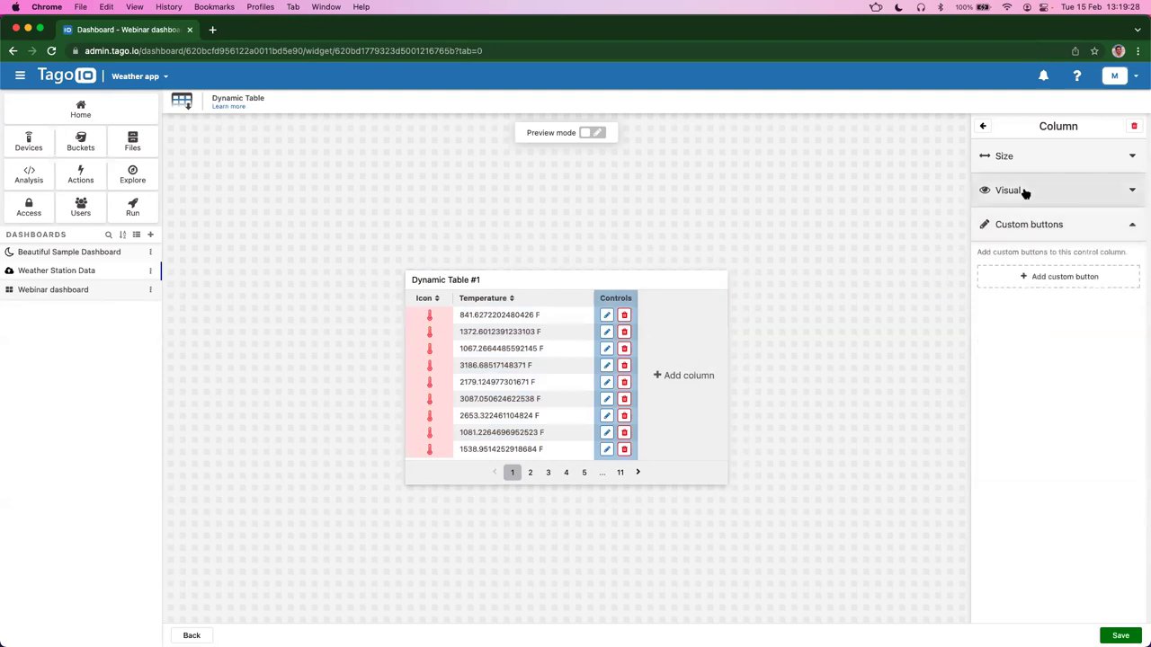
left_click(1025, 190)
left_click(1017, 156)
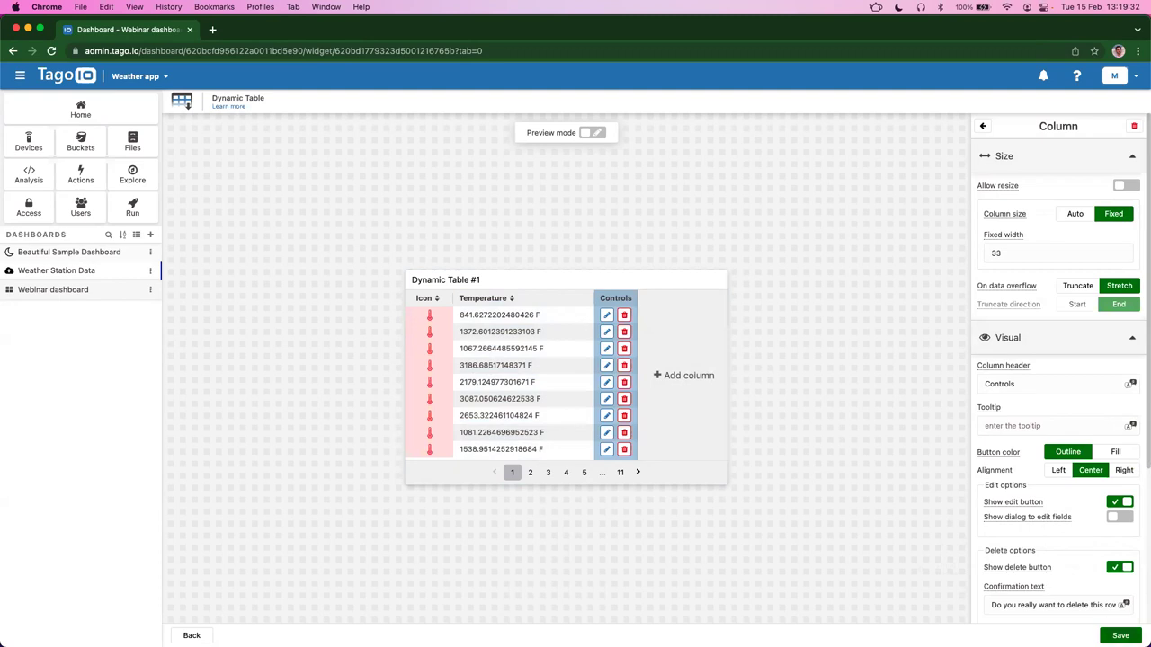
left_click(1117, 635)
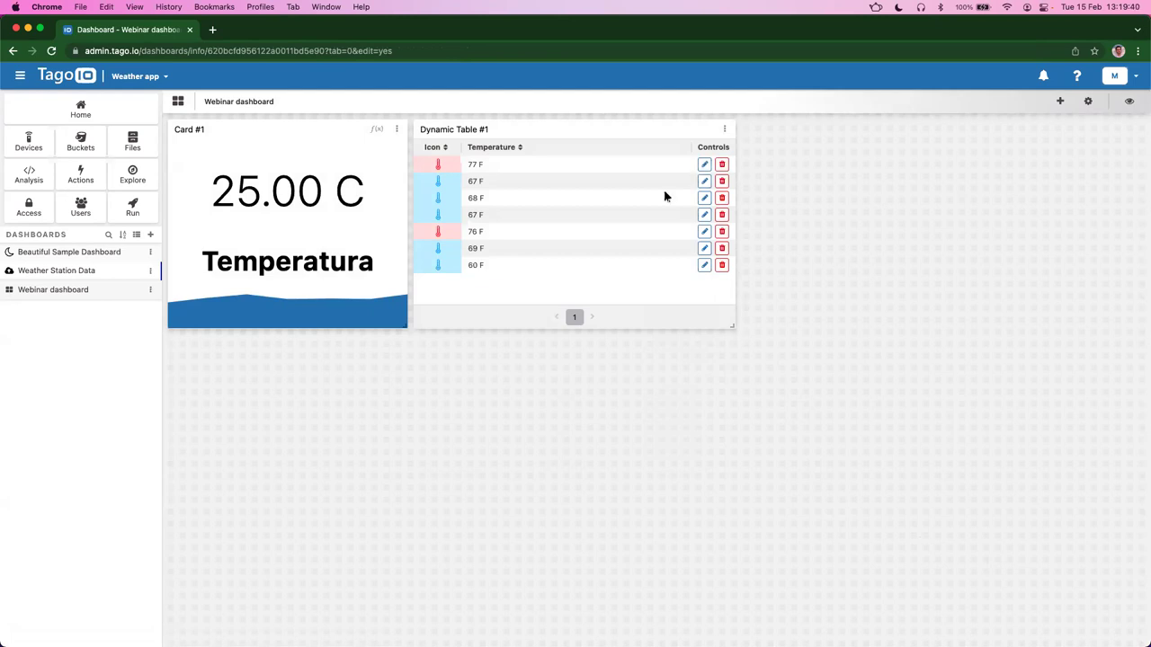
Step: Change the temperature in the table's first row to 65 and save the row
left_click(704, 165)
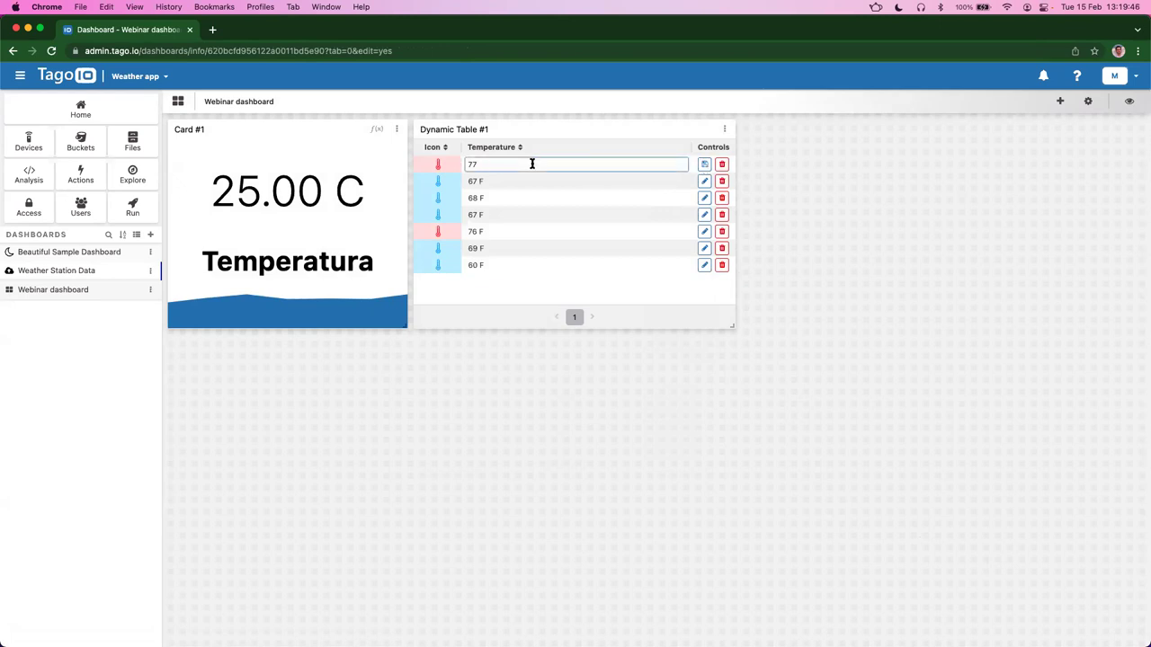
key("BackSpace")
type("65")
left_click(704, 165)
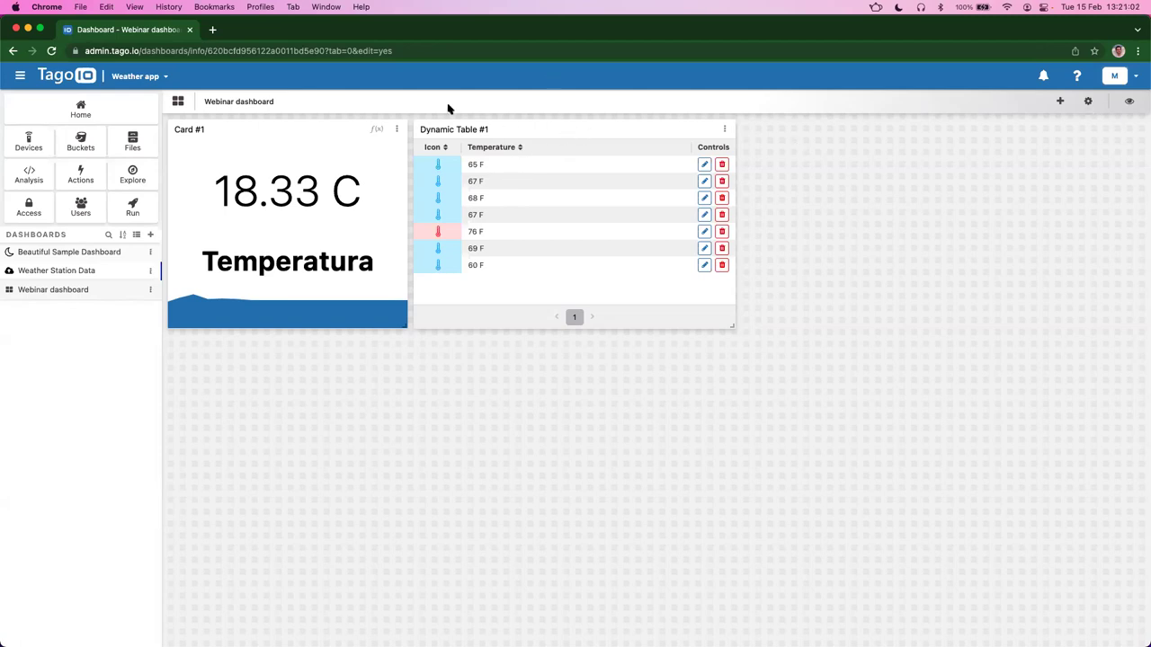
Step: Edit the Card #1 widget and replace its dictionary alias with the plain text "Temperature"
left_click(400, 133)
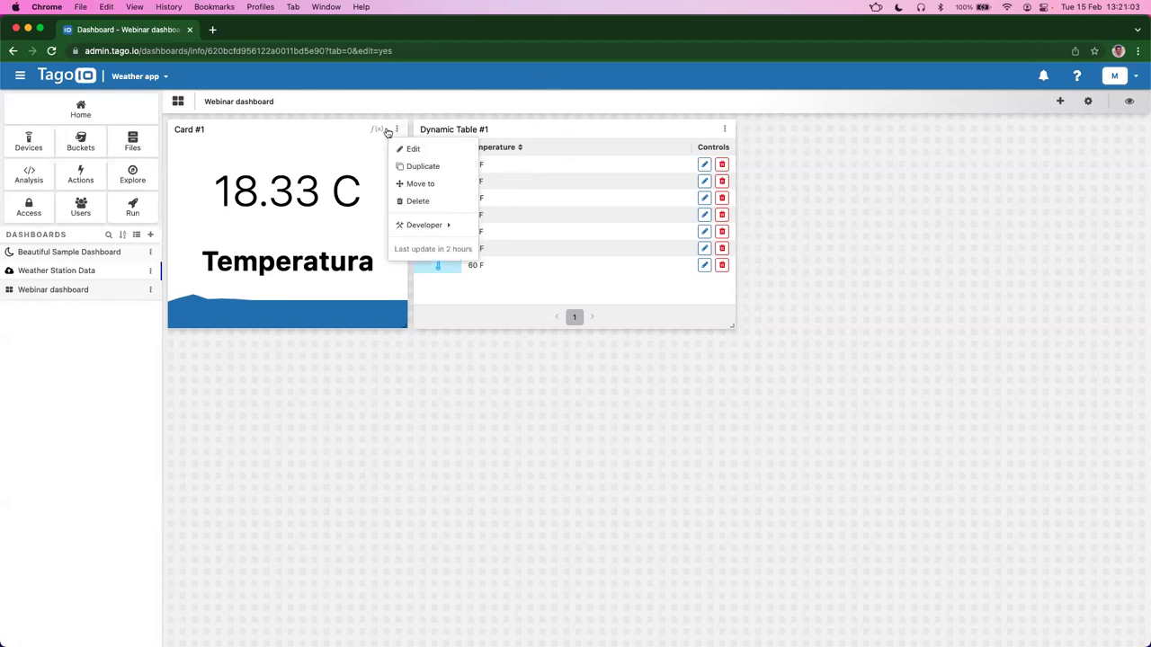
left_click(445, 151)
left_click(1009, 306)
left_click(1028, 268)
right_click(1070, 365)
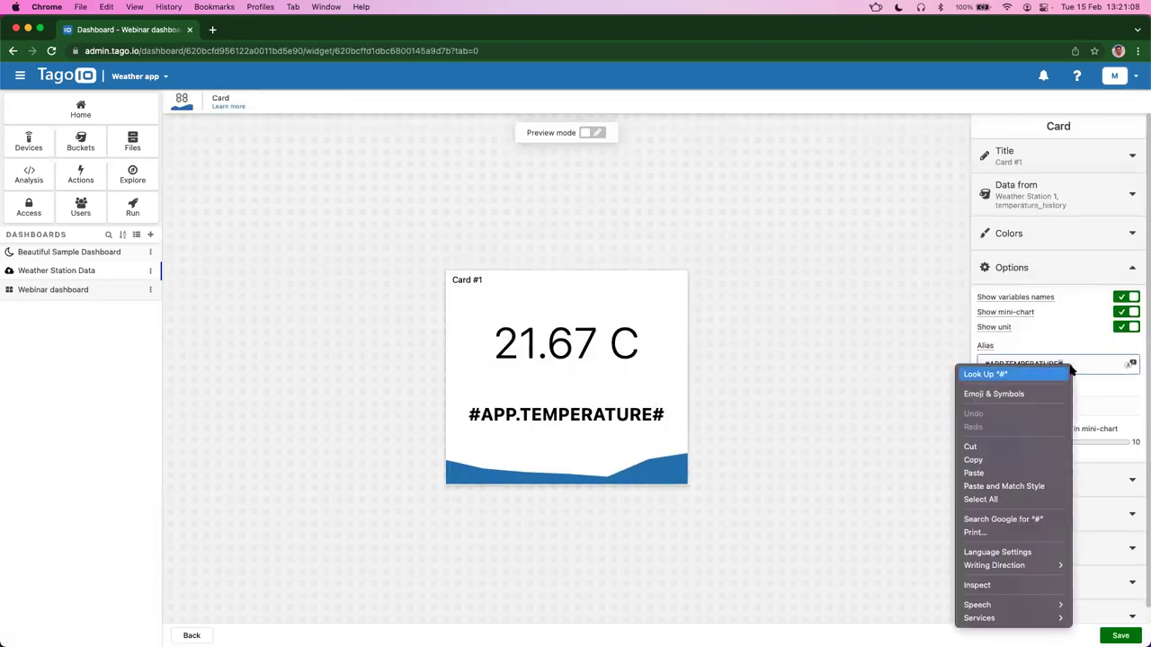
left_click(1089, 361)
left_click_drag(1083, 363, 951, 363)
key("Caps_Lock")
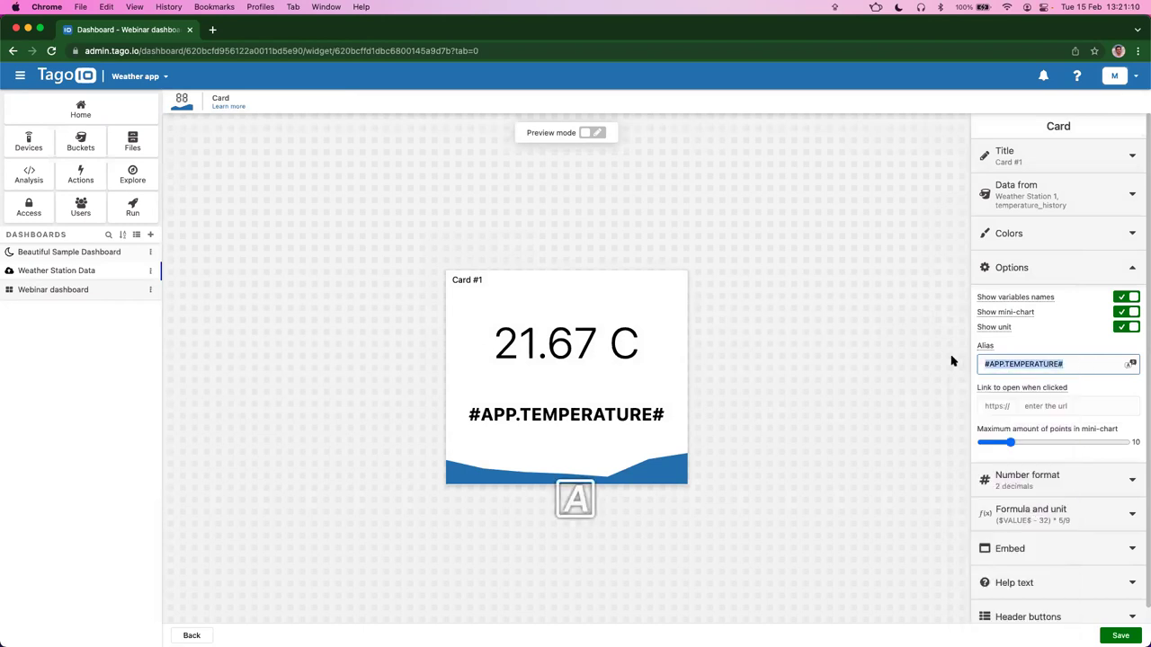
type("Temperature")
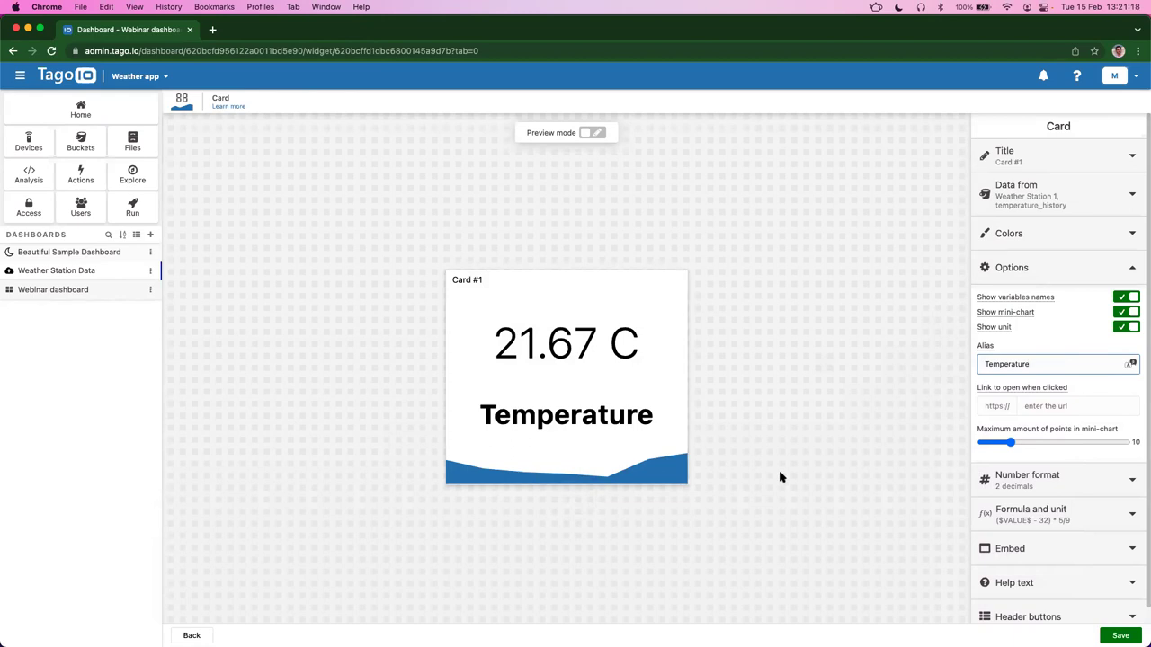
Step: Generate the embed code for the Card #1 widget
left_click(1035, 272)
left_click(1027, 371)
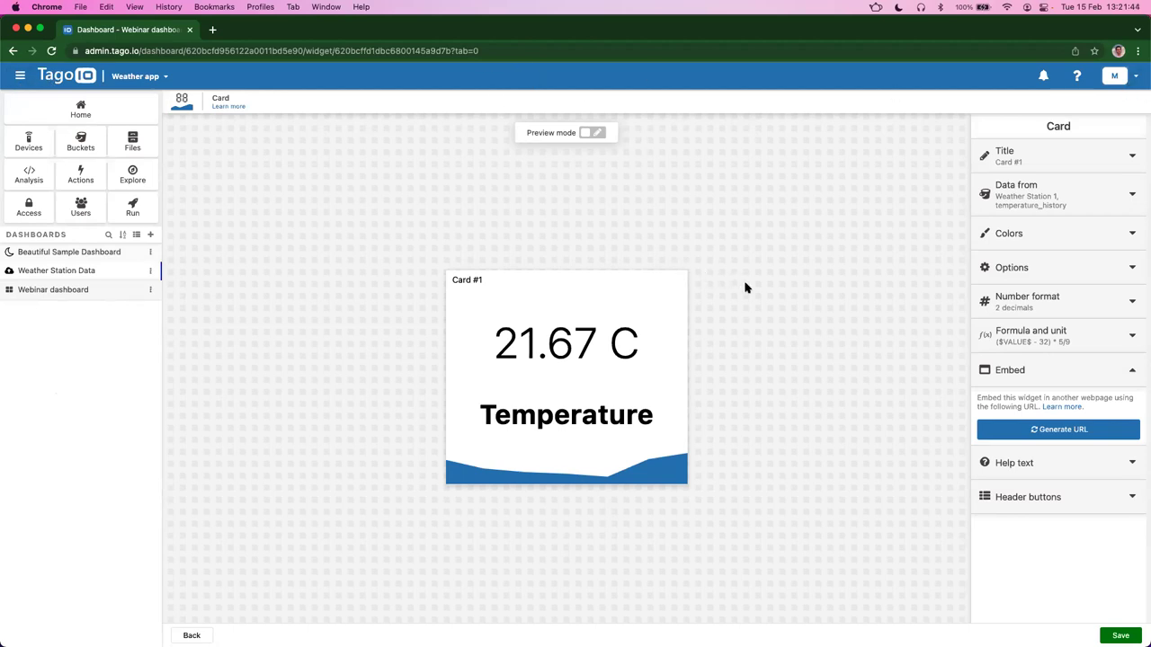
left_click(1009, 434)
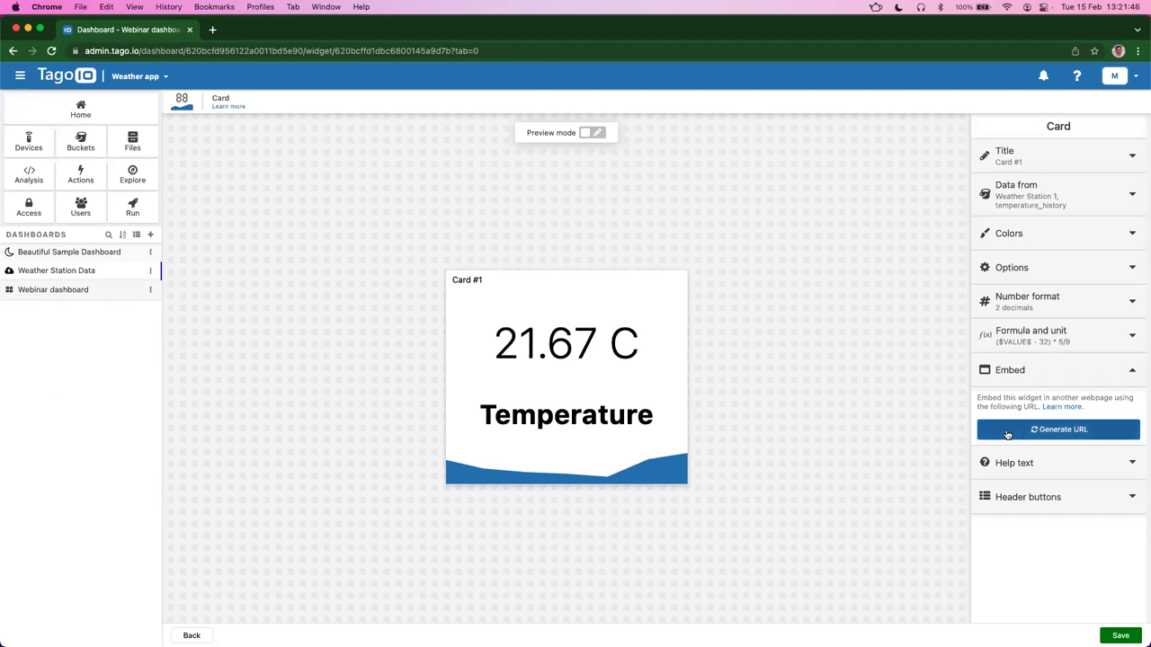
left_click_drag(983, 429, 1053, 480)
left_click(1055, 483)
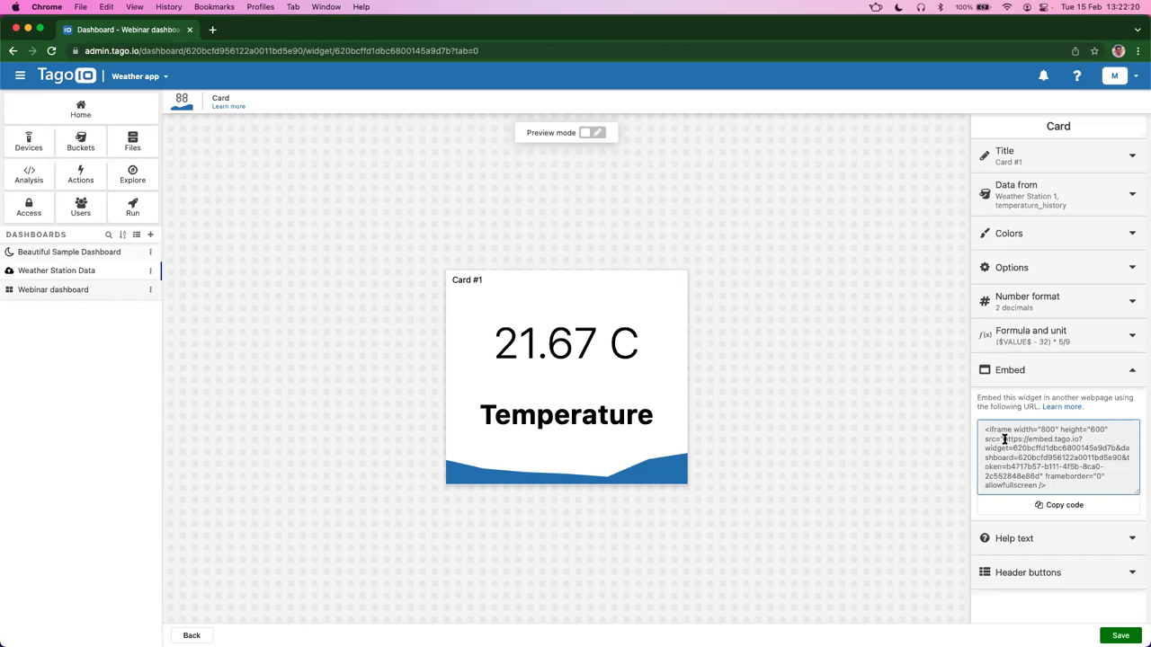
Step: Copy the embed URL containing the access token from the iframe code and open it in a new browser tab
left_click_drag(1005, 439, 1040, 478)
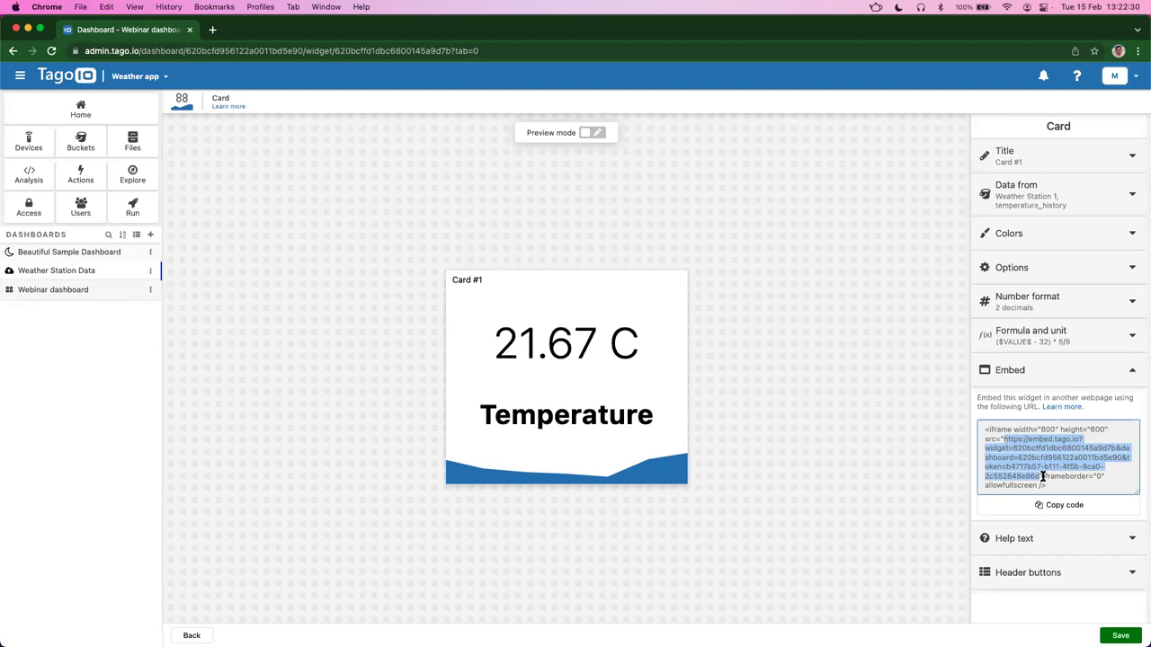
key("super+c")
key("super+t")
key("super+v")
key("Return")
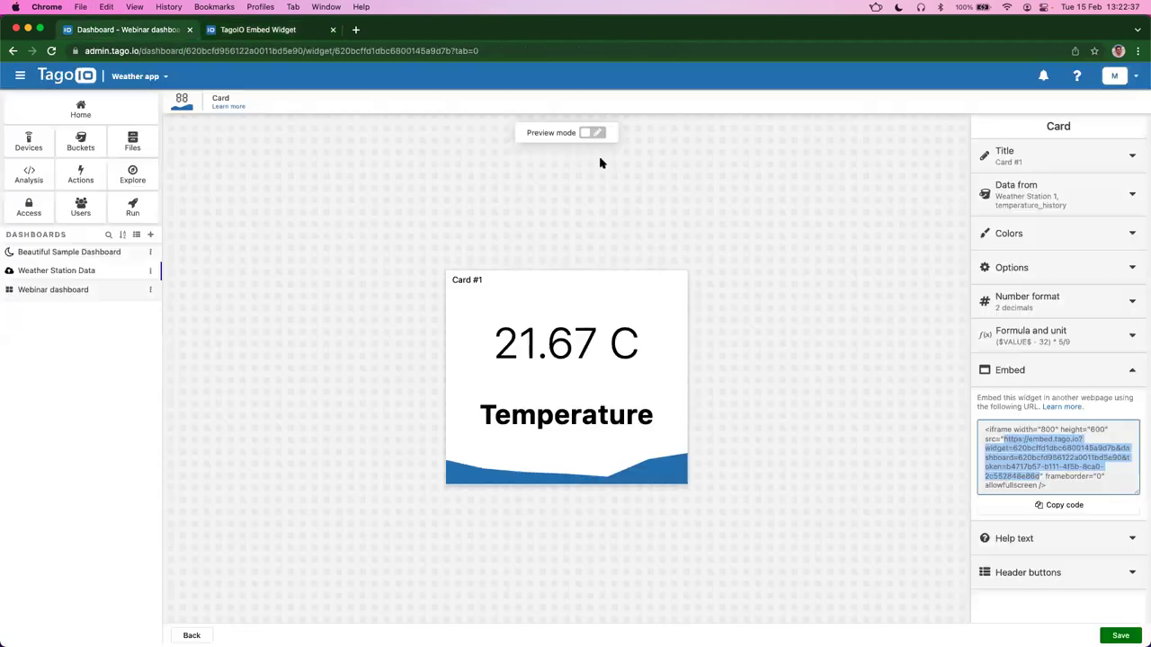
Step: Compare the widget editor with the embedded card page, and close the embedded page
left_click(123, 30)
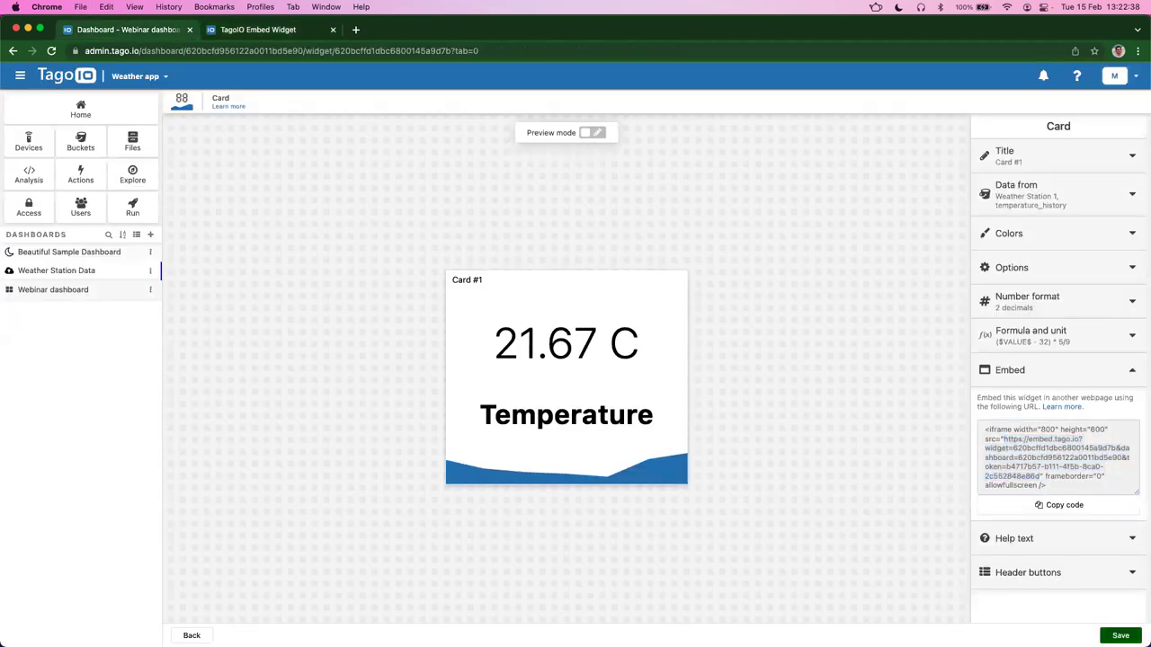
key("super+r")
left_click(293, 30)
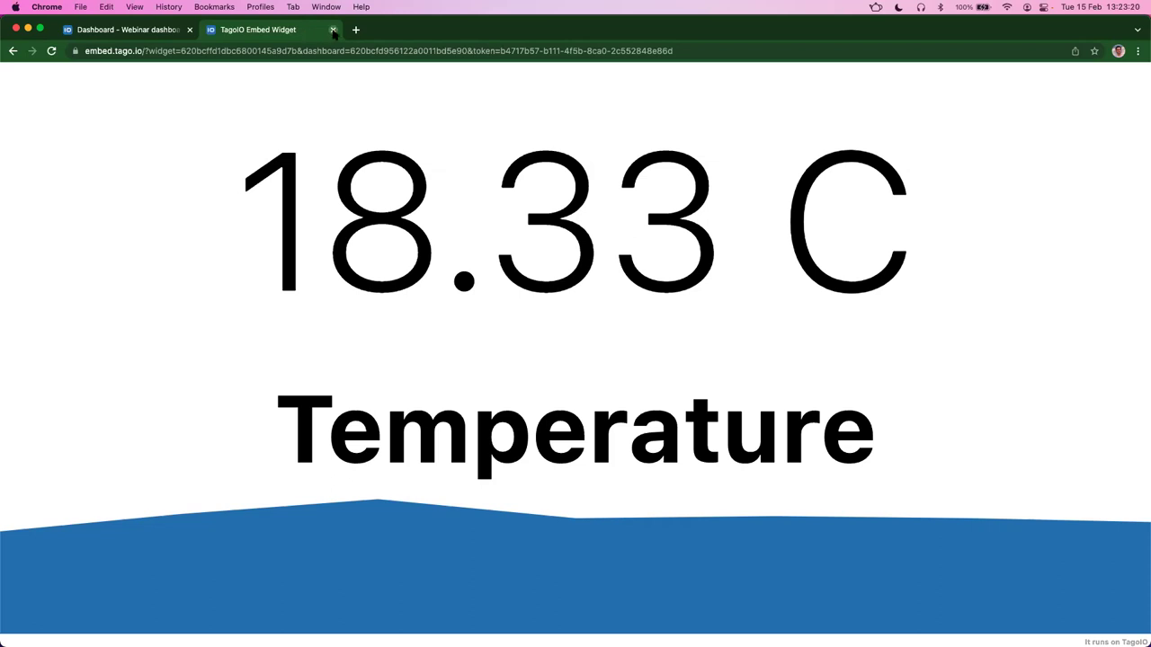
left_click(332, 30)
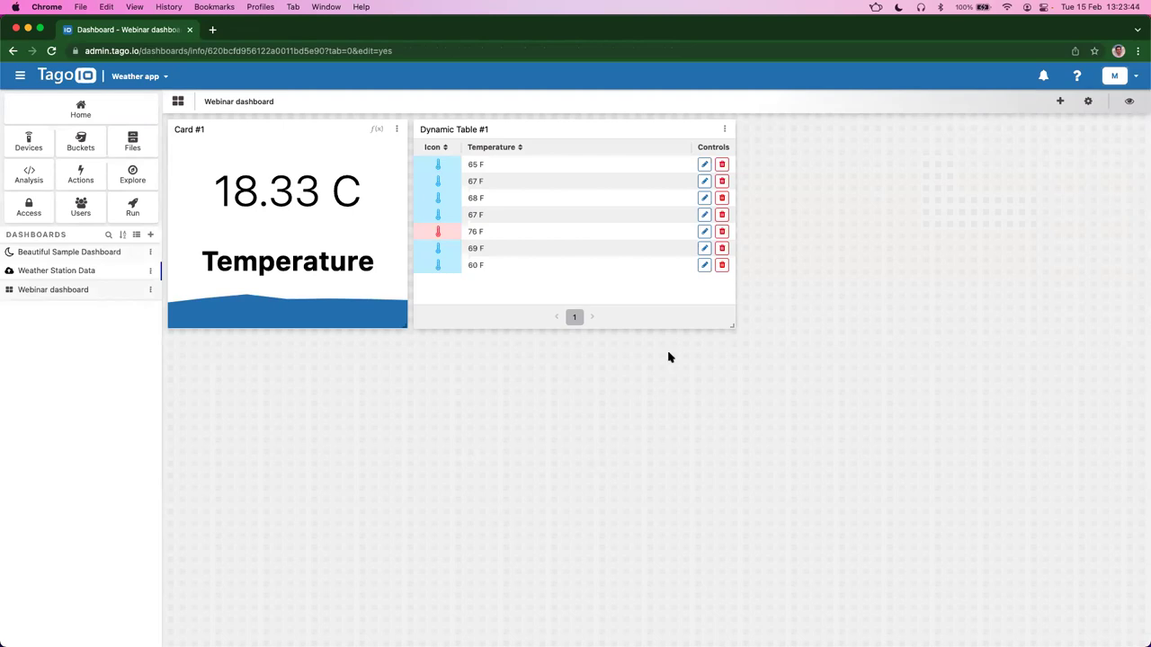
Step: Start adding a Line widget to the Webinar dashboard
left_click(395, 130)
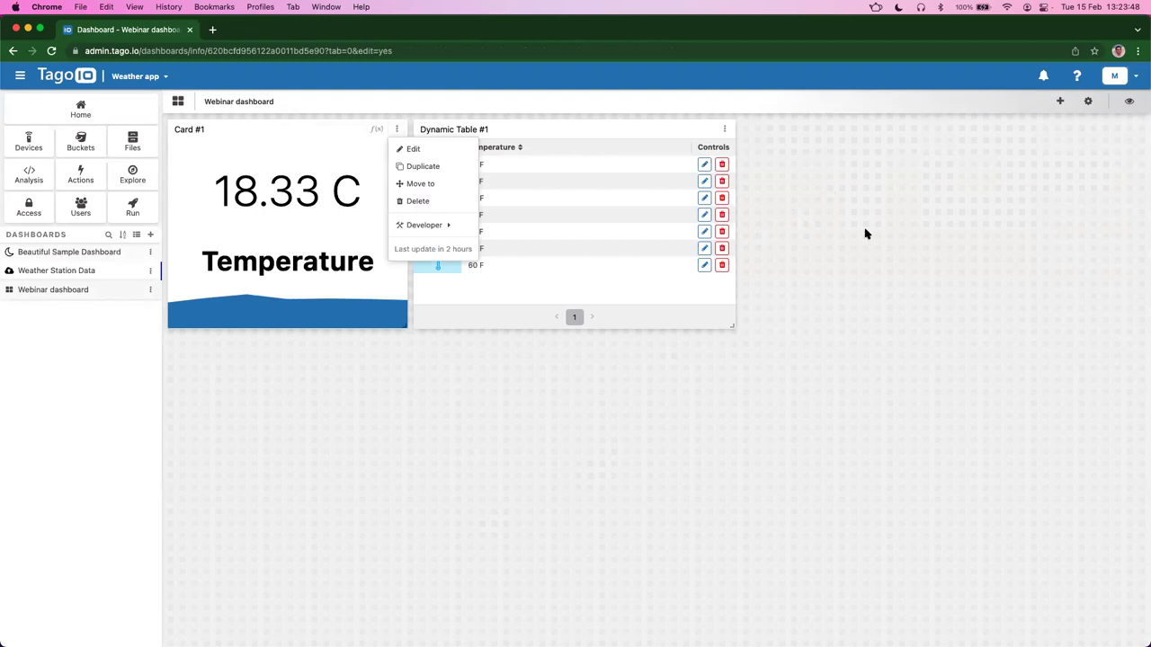
left_click(926, 238)
left_click(1060, 101)
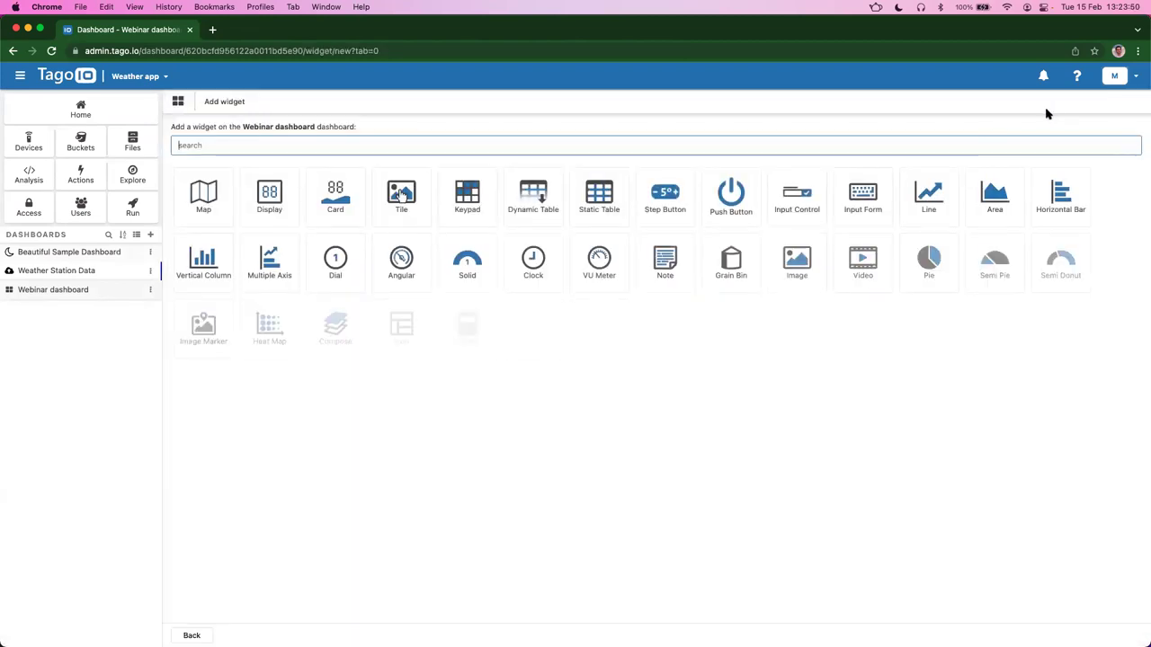
type("line")
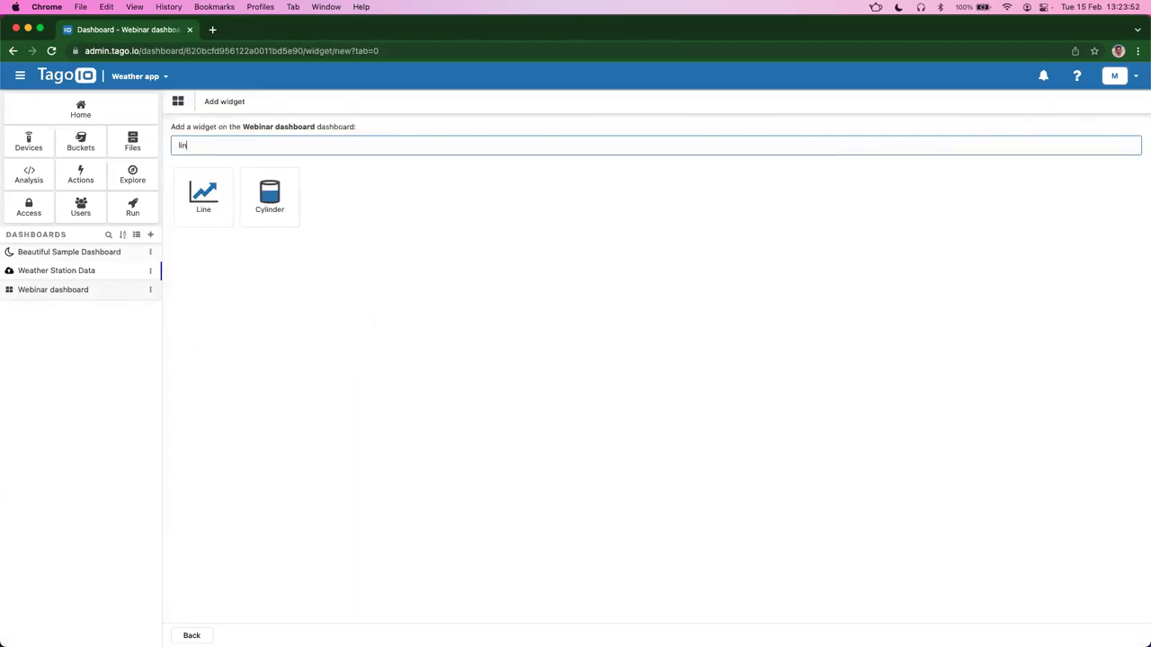
left_click(203, 196)
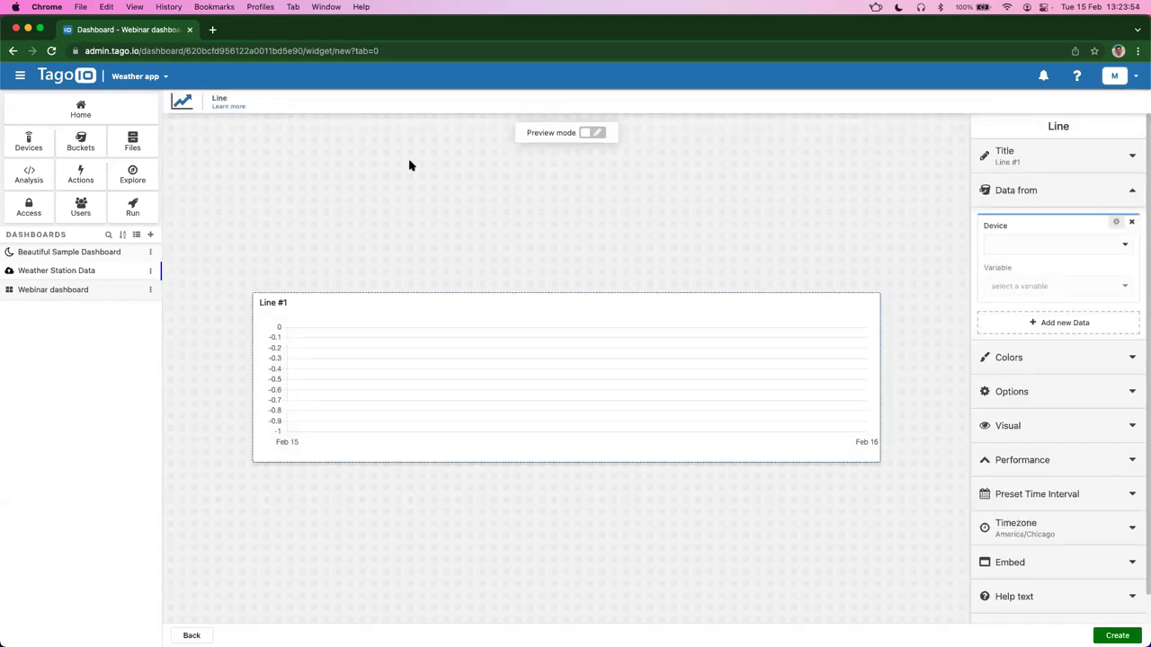
Step: Create the Line widget from Weather Station 1's temperature_history variable and fit it beneath the card and table across their combined width
left_click(1048, 247)
left_click(1041, 283)
left_click(1039, 285)
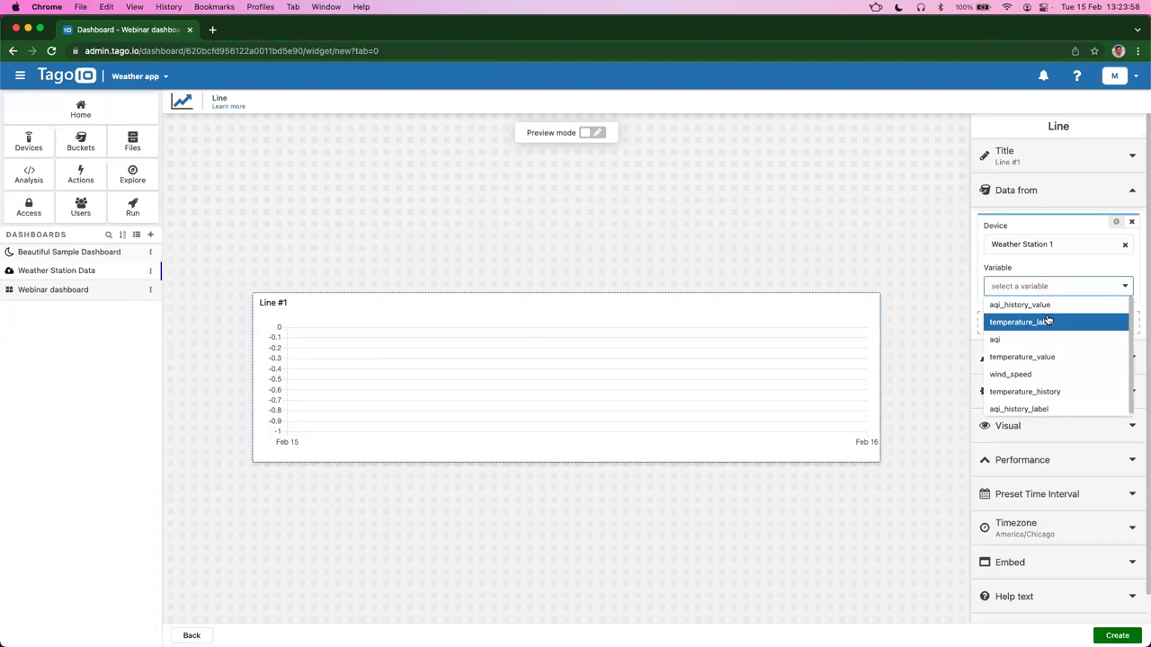
left_click(1025, 391)
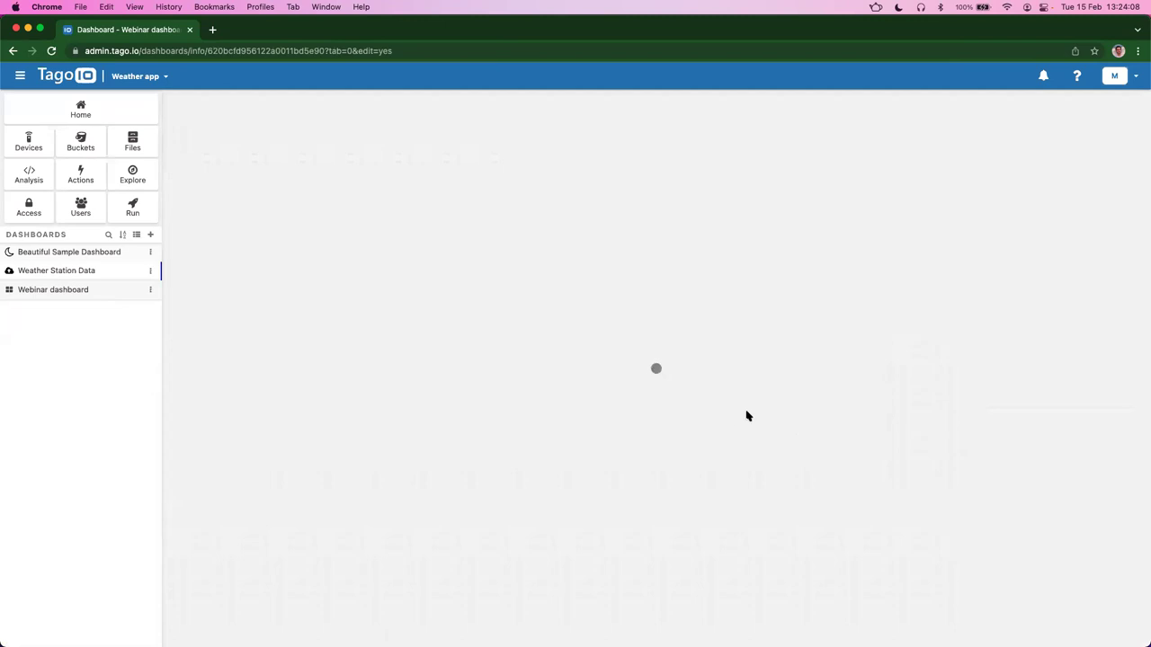
left_click_drag(835, 345, 340, 387)
left_click_drag(409, 472, 726, 516)
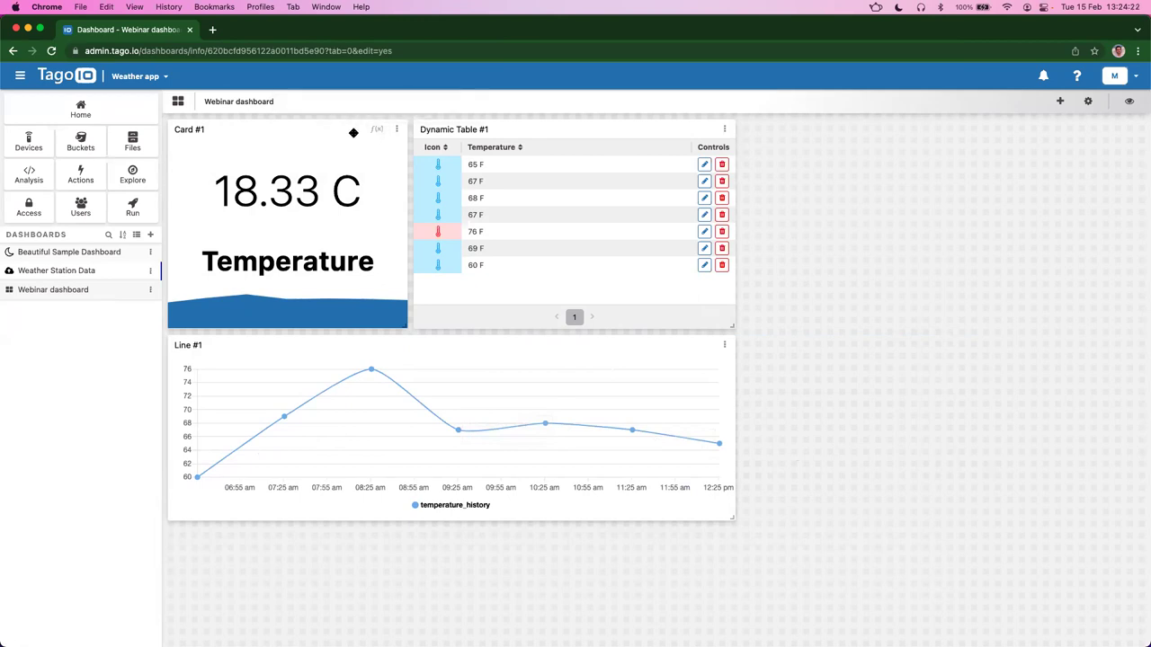
Step: Edit the Card #1 widget and add a new header button to it
left_click(395, 131)
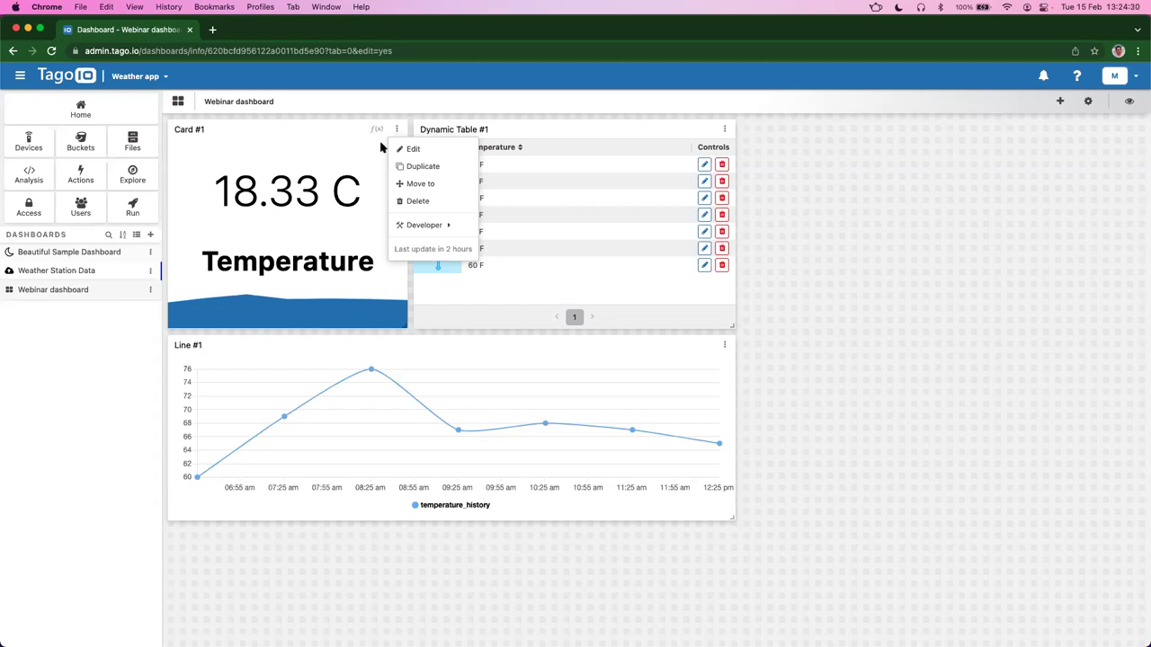
left_click(427, 153)
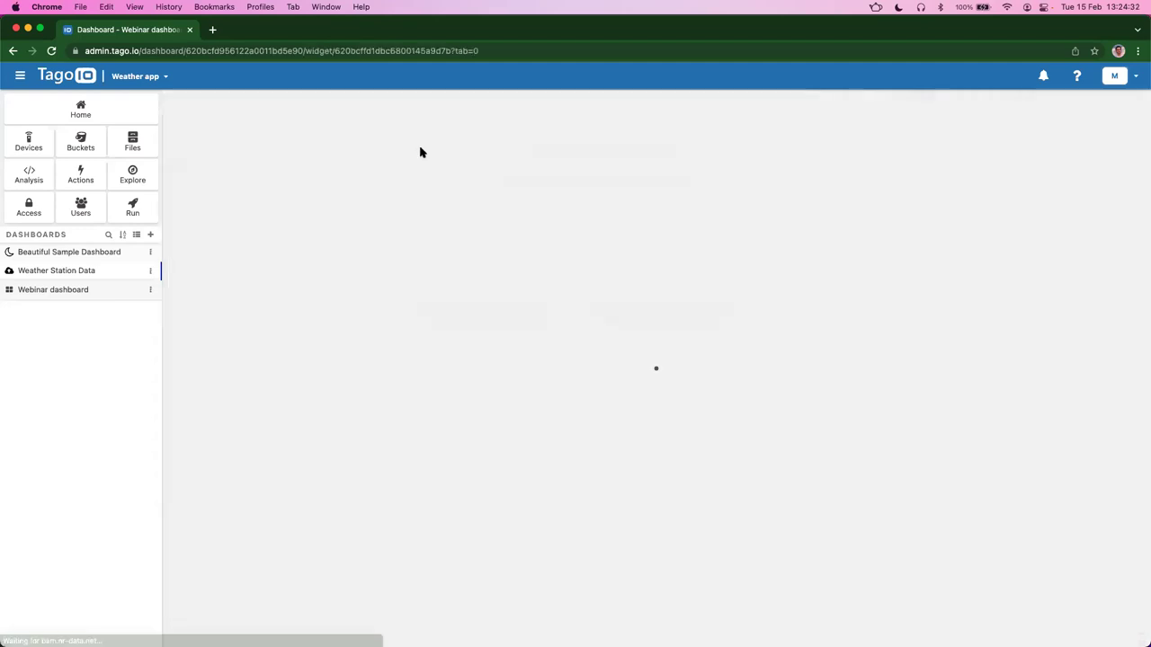
left_click(998, 502)
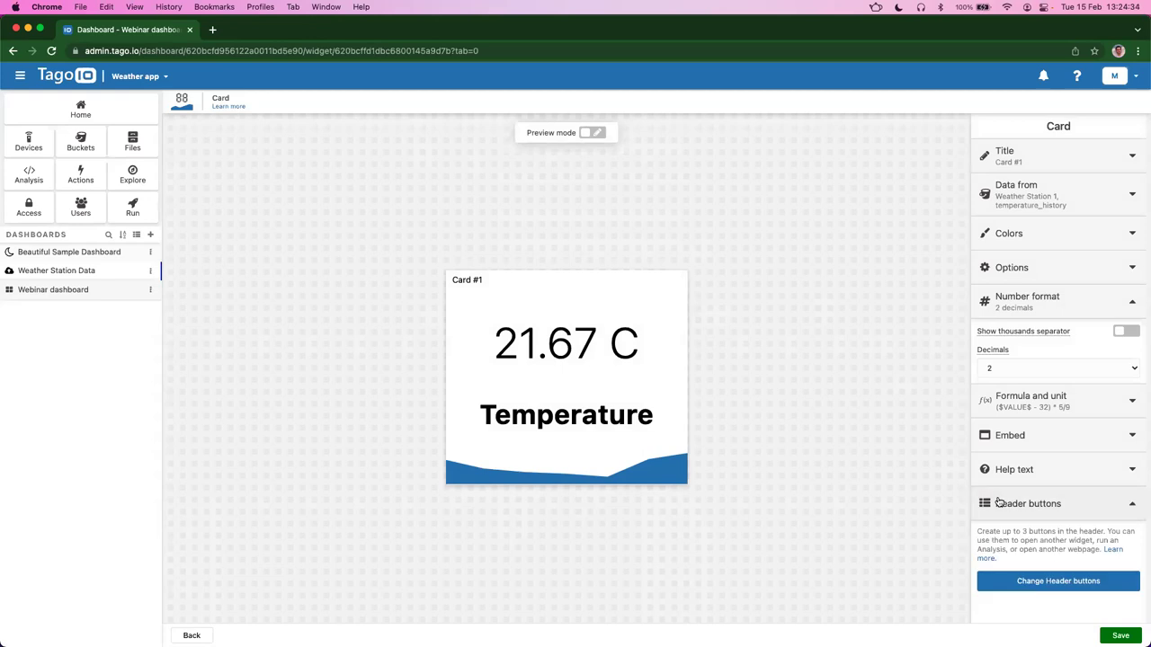
left_click(1050, 311)
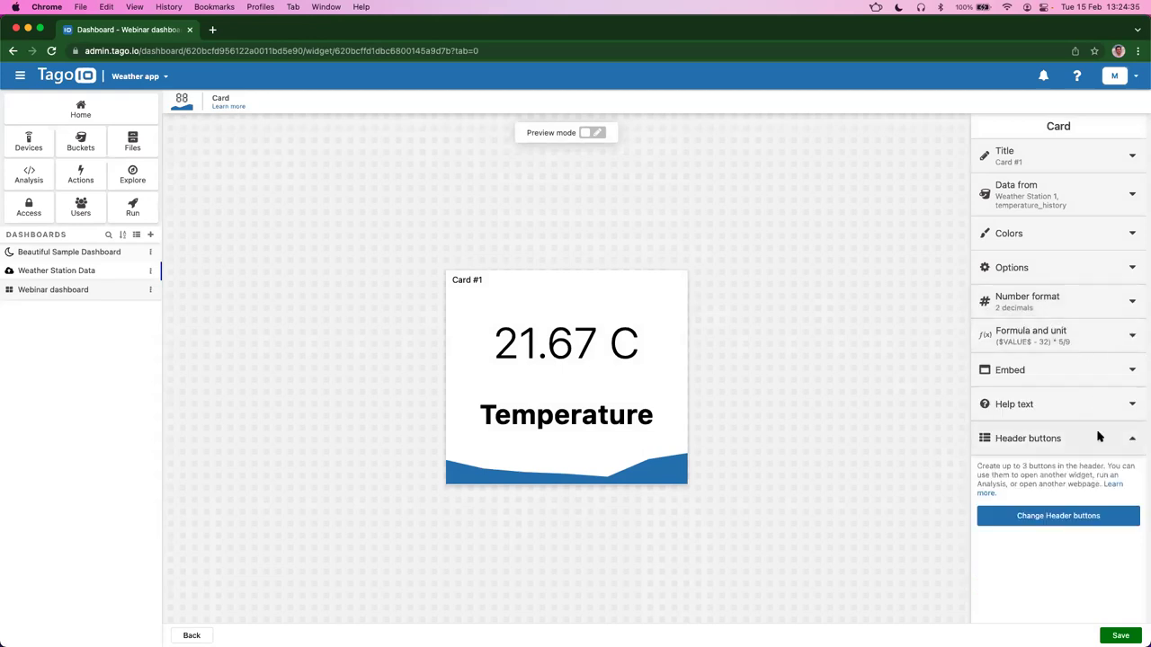
left_click(1057, 522)
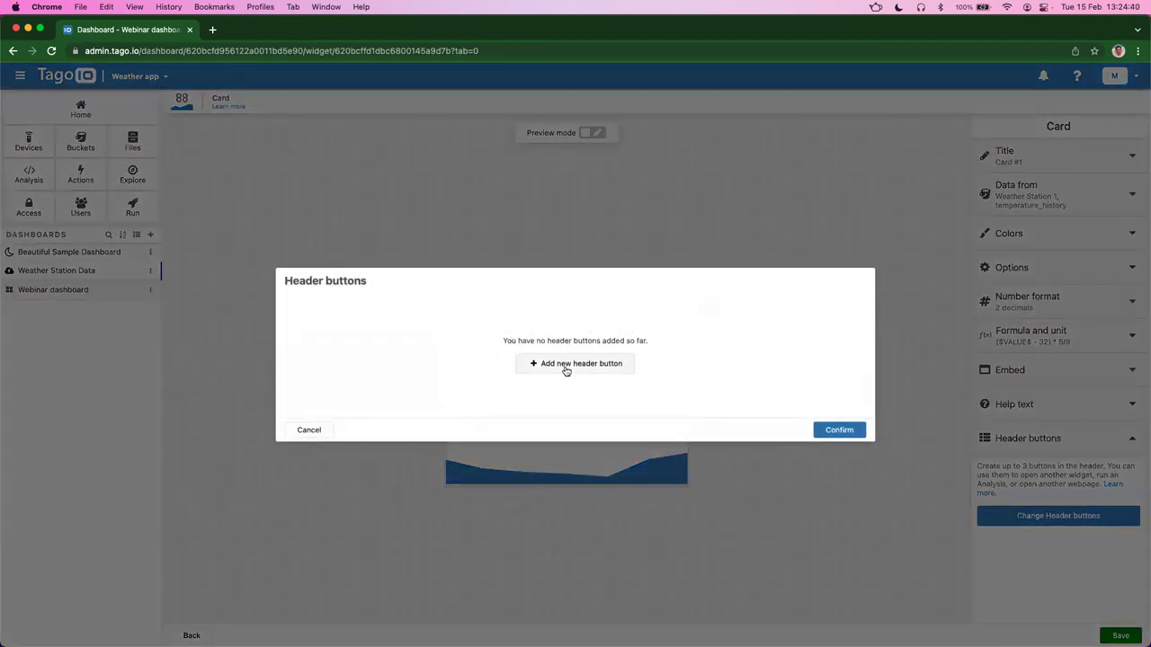
left_click(566, 367)
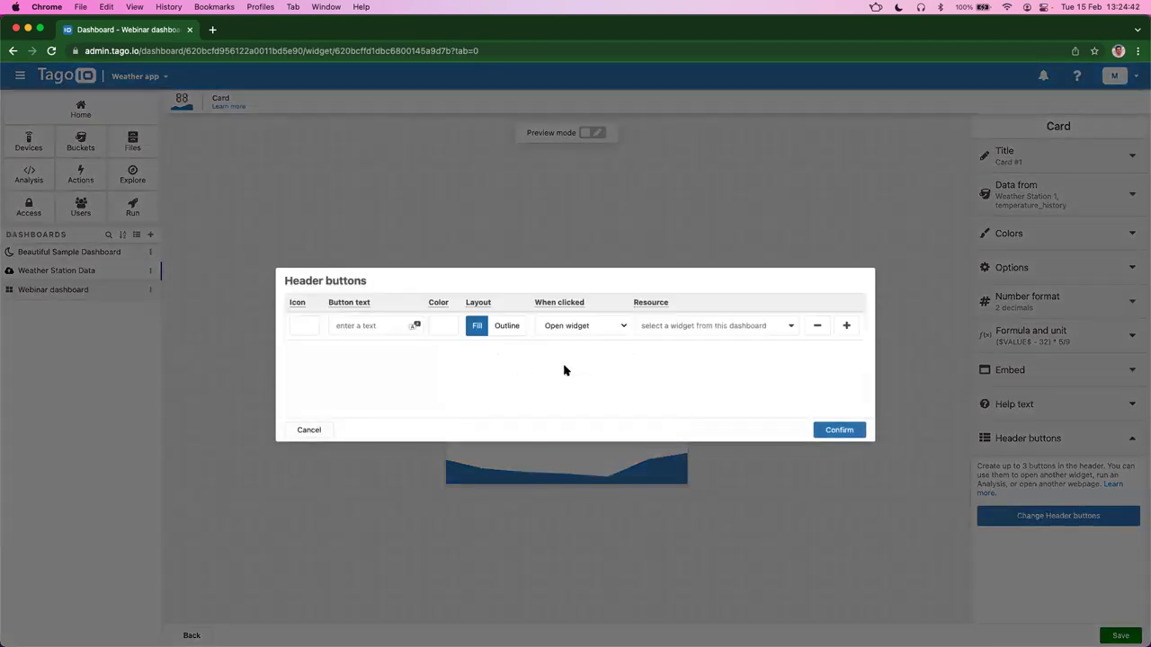
Step: Give the header button a bar chart icon and the text "History"
left_click(310, 329)
type("chart")
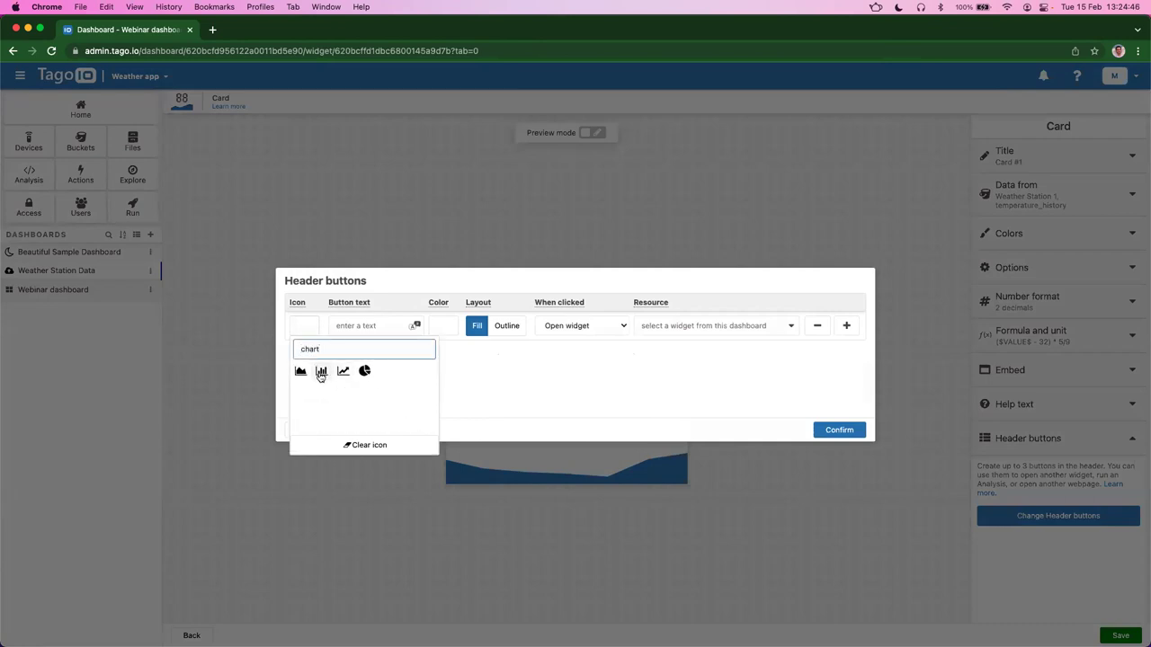
left_click(321, 375)
left_click(368, 326)
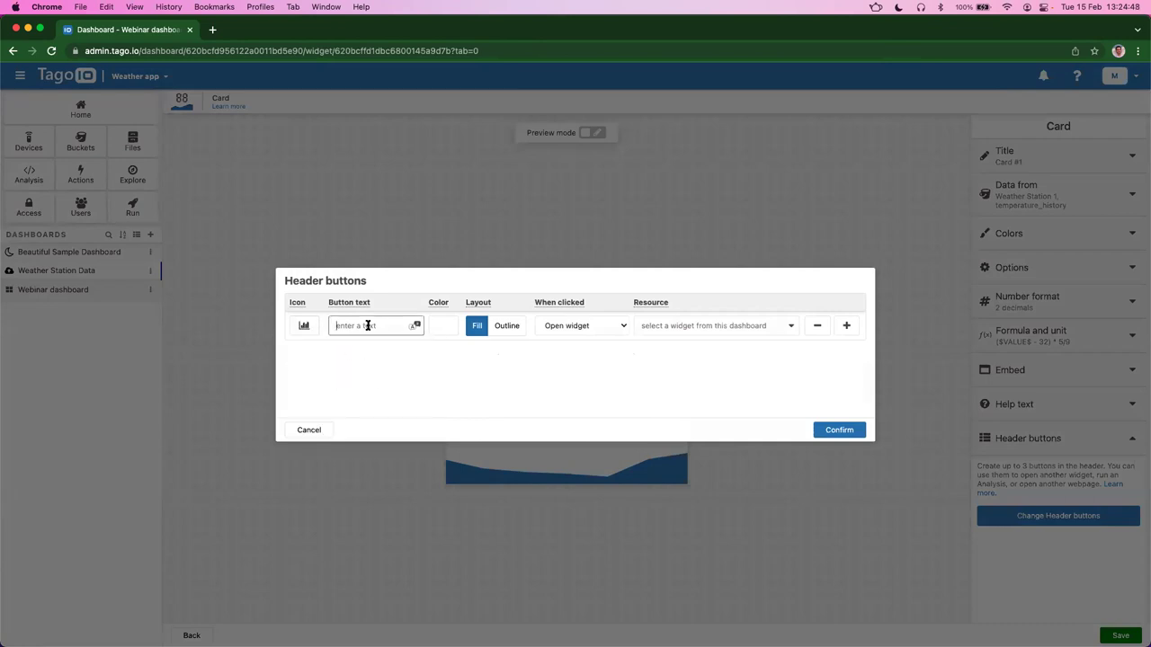
type("History")
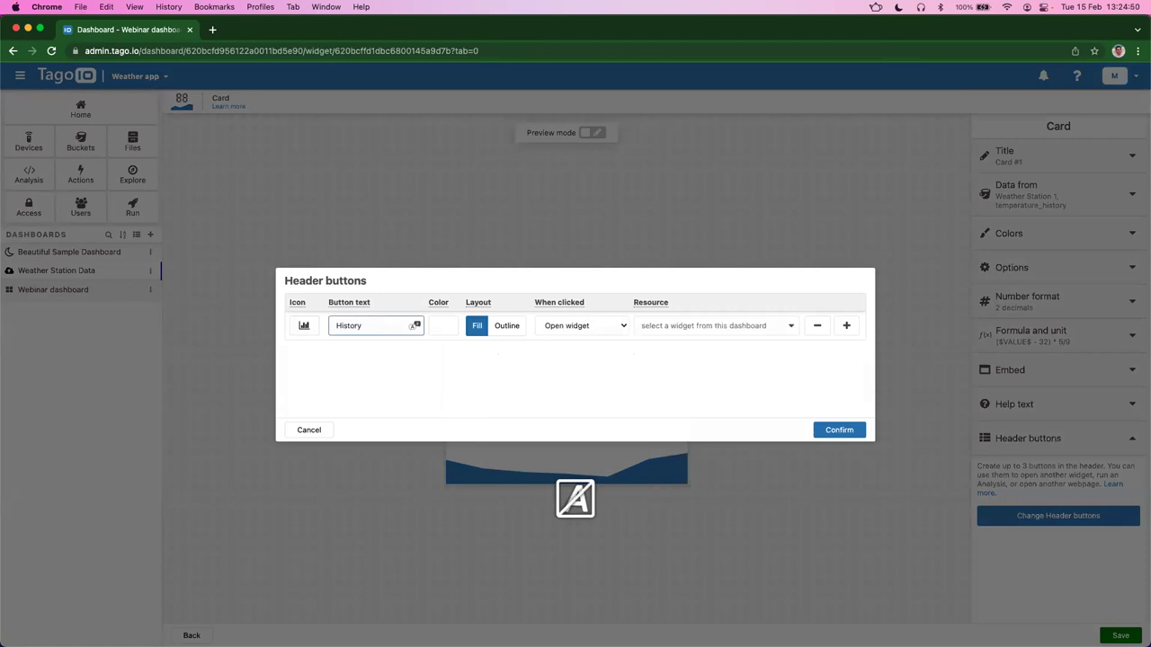
Step: Set the History button's color to #377ab7
left_click(443, 333)
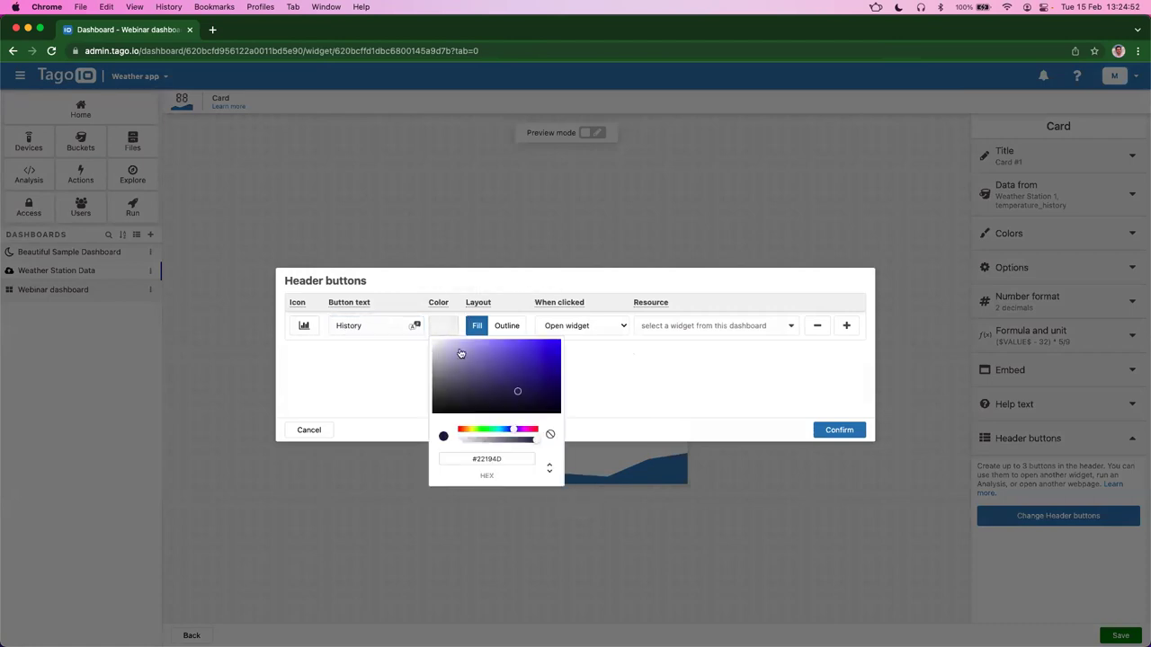
left_click(503, 430)
triple_click(499, 460)
type("#377ab7")
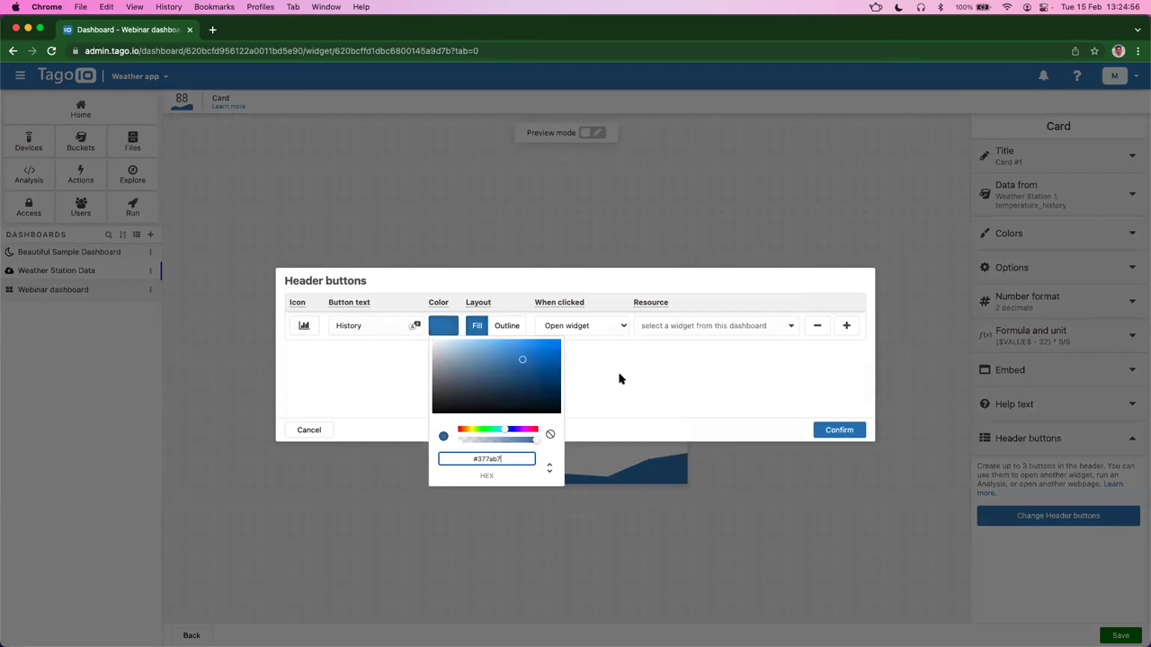
left_click(630, 385)
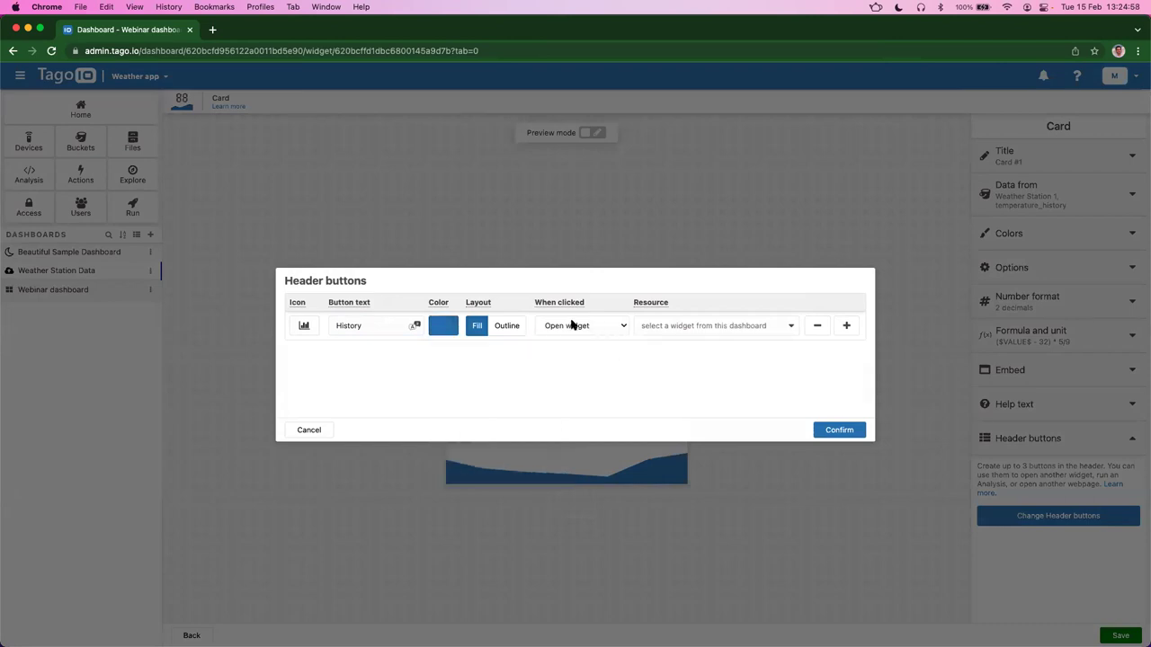
Step: Make the History button open the Line #1 widget, and test it from the saved card
left_click(648, 326)
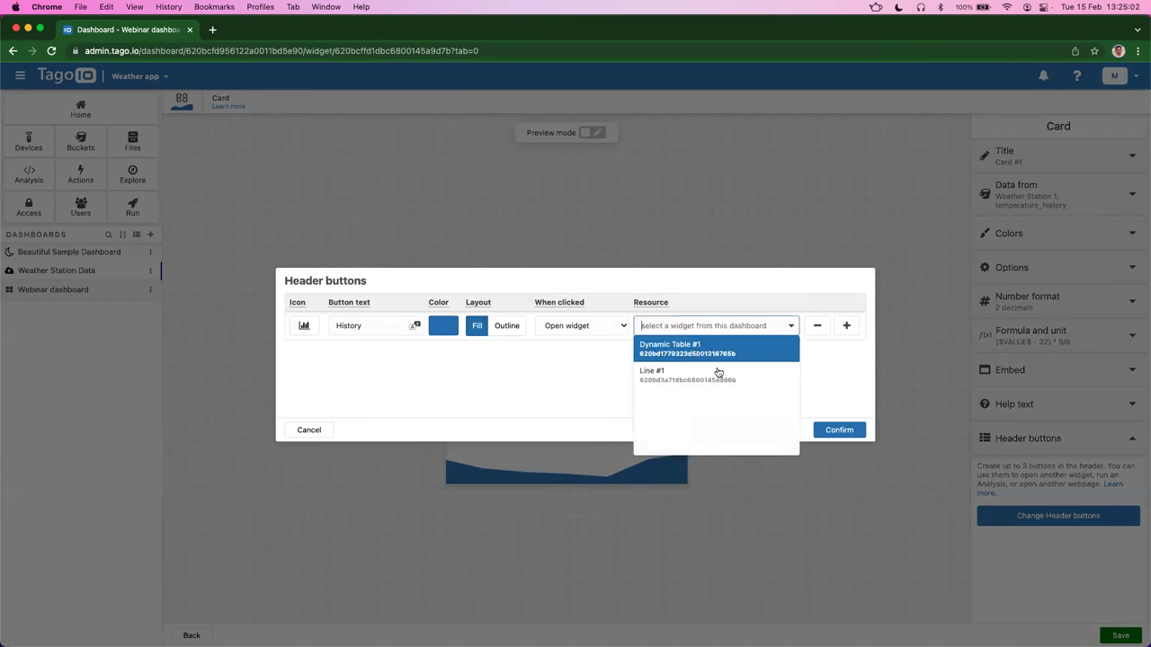
left_click(648, 375)
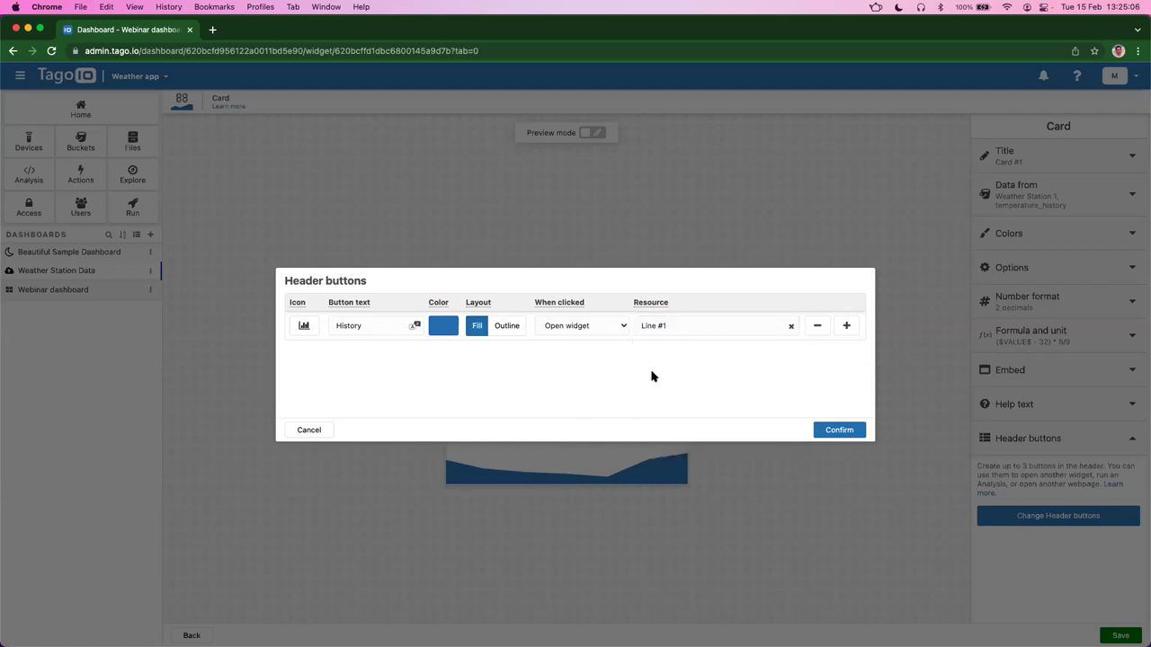
left_click(838, 430)
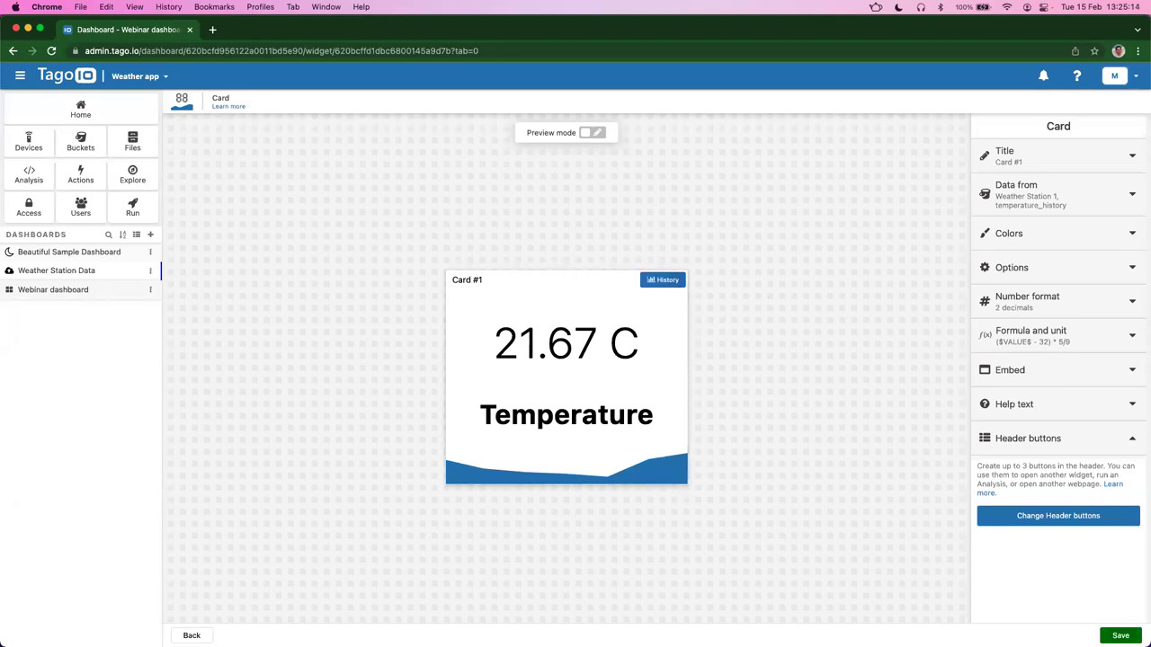
left_click(1121, 636)
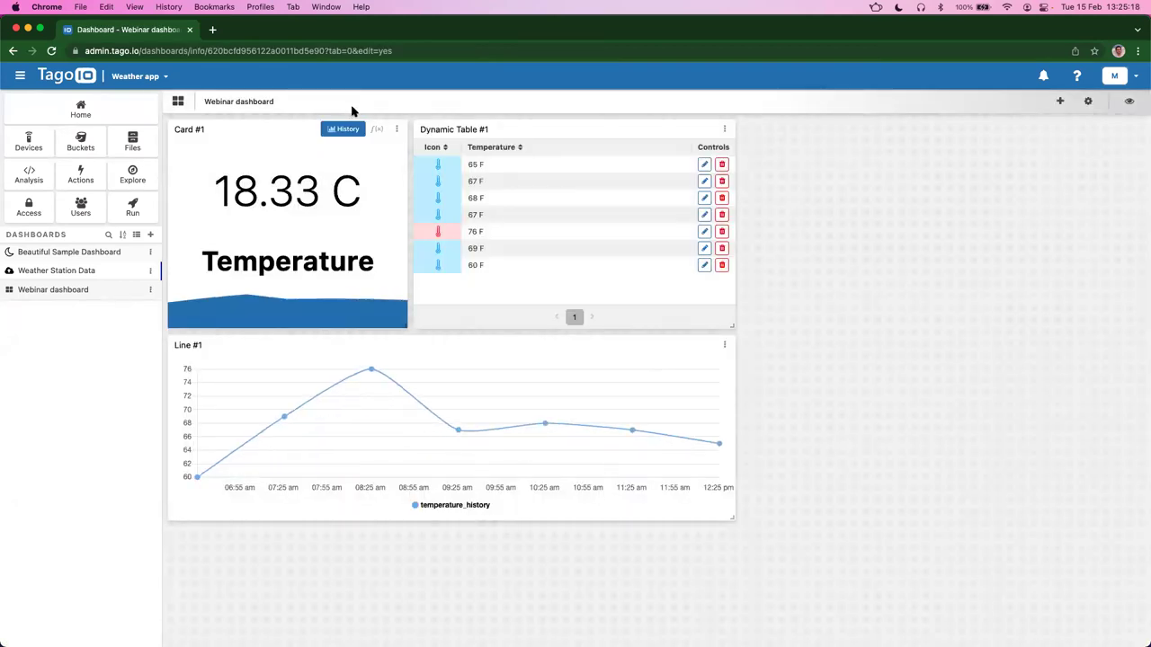
left_click(343, 130)
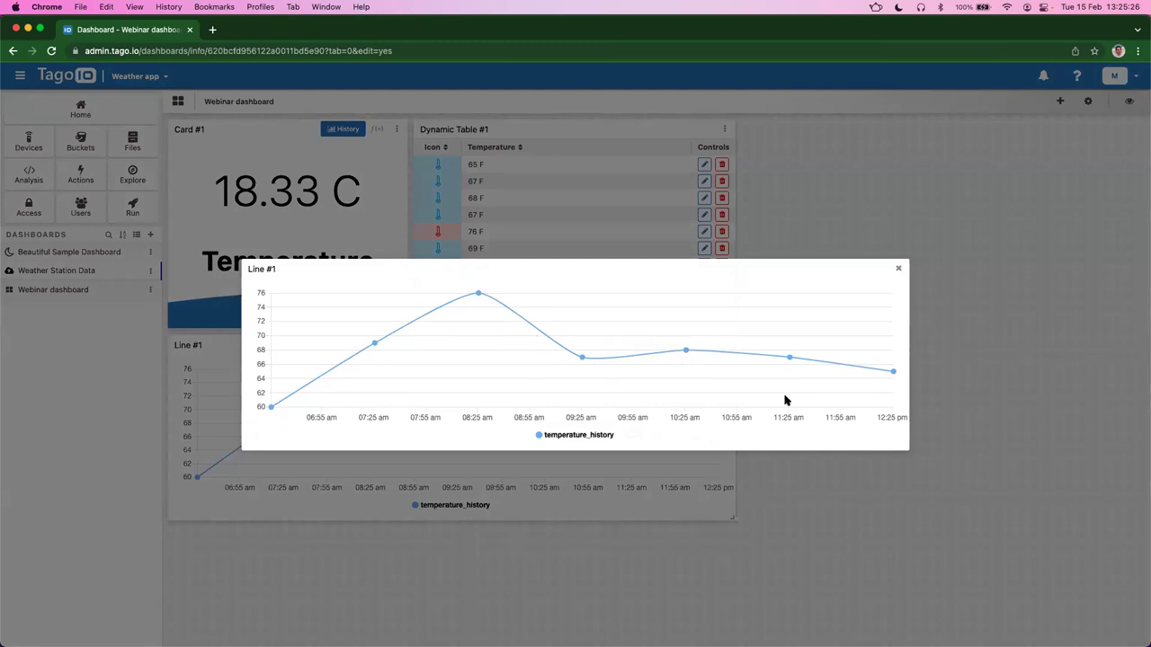
left_click(898, 268)
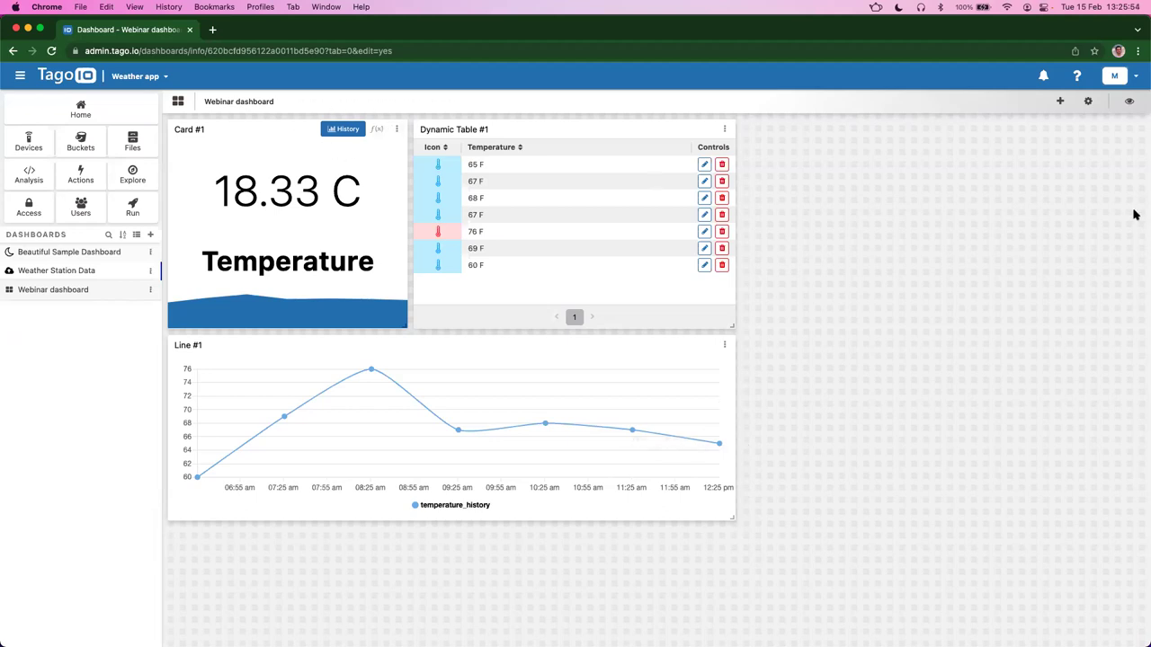
Step: Add a second tab to the Webinar dashboard, of type Hidden Tab and titled "Hidden widgets"
left_click(1086, 104)
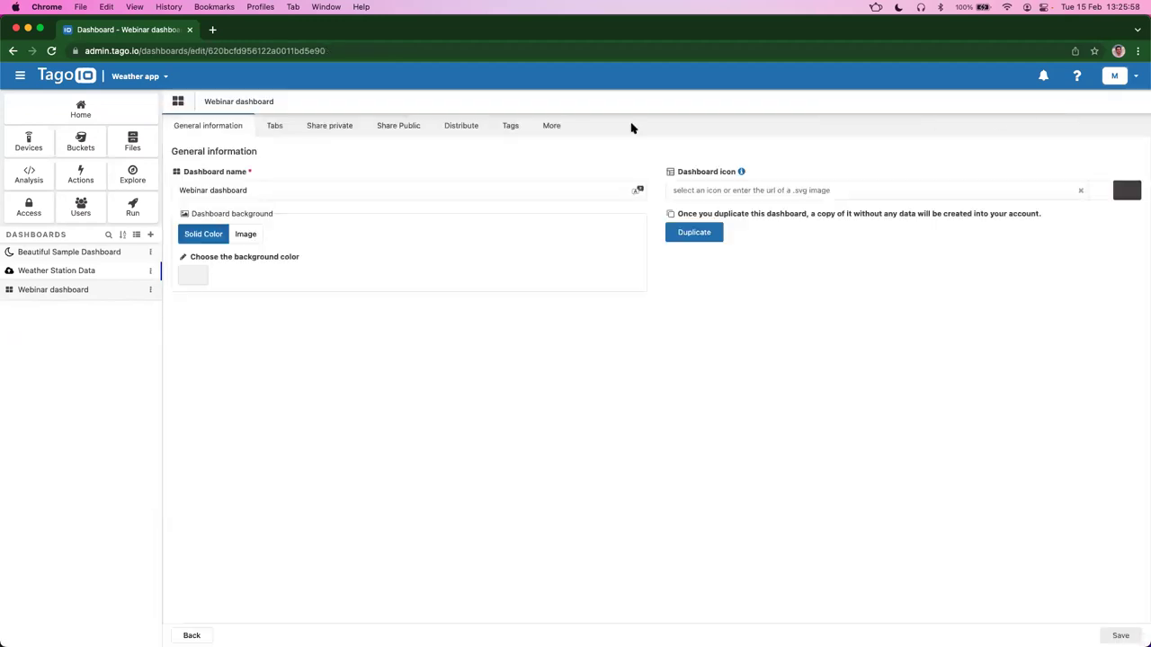
left_click(275, 126)
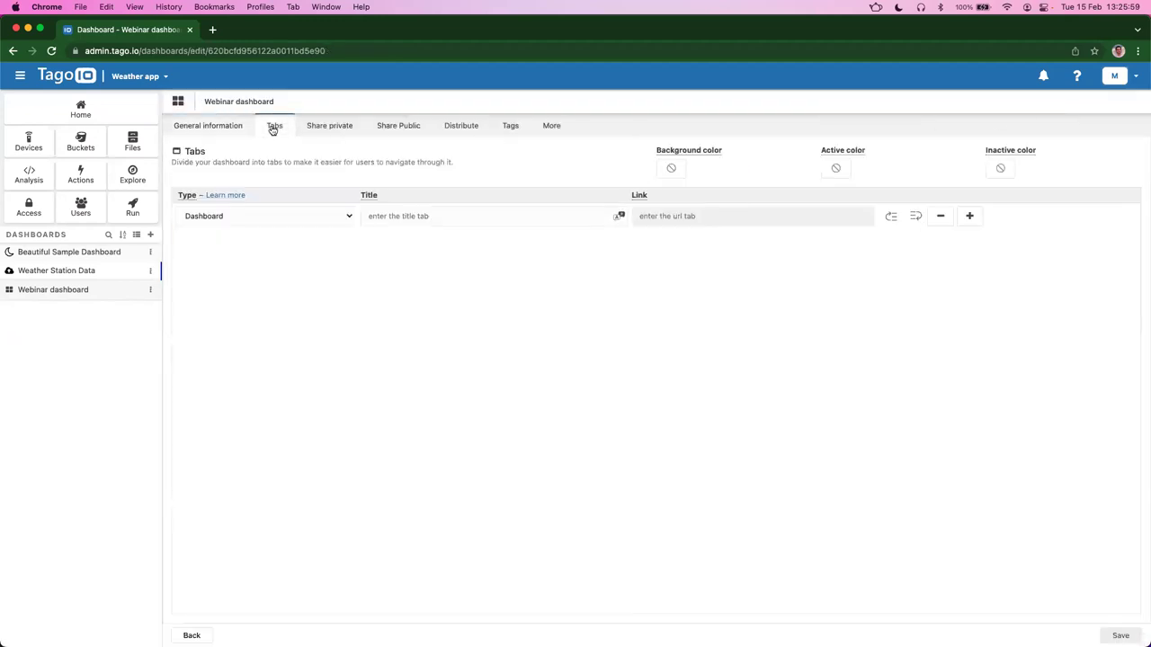
left_click(970, 217)
left_click(282, 244)
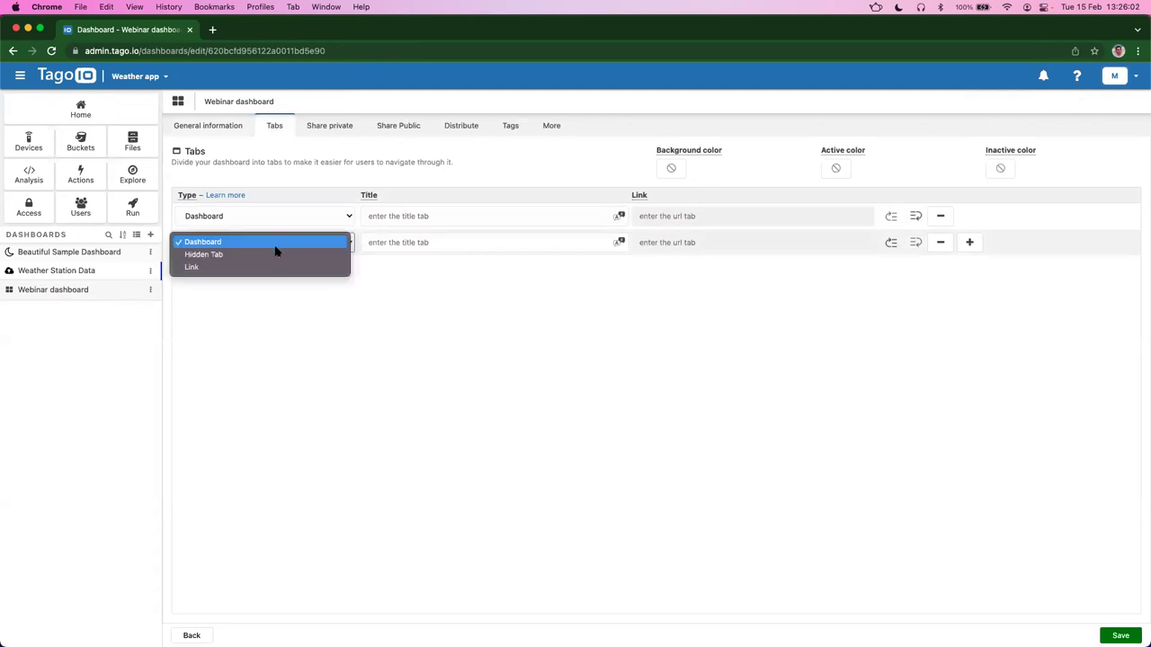
left_click(272, 255)
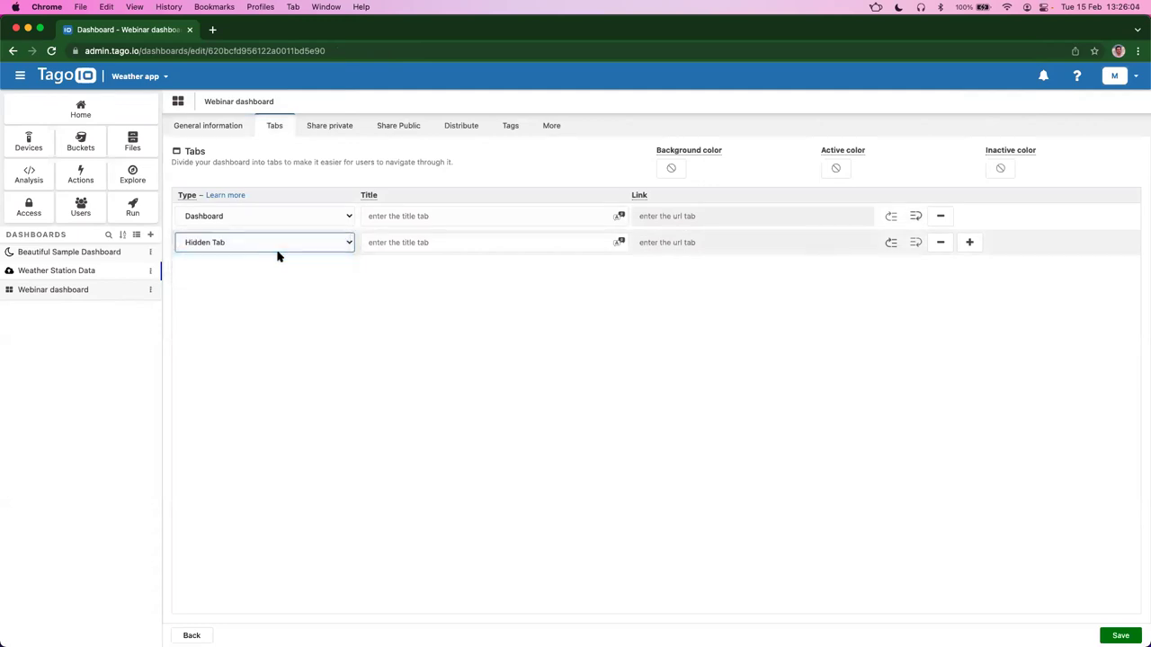
left_click(416, 243)
type("Hidden widgets")
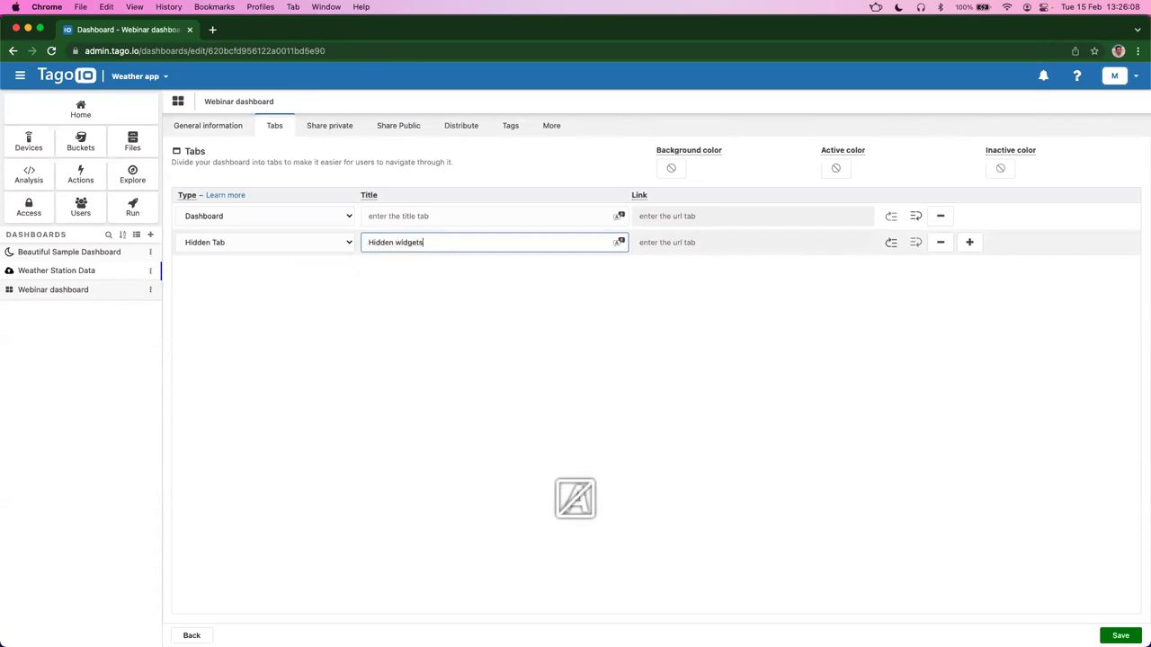
Step: Title the first dashboard tab "Data" and save the tab settings
left_click(381, 217)
type("D")
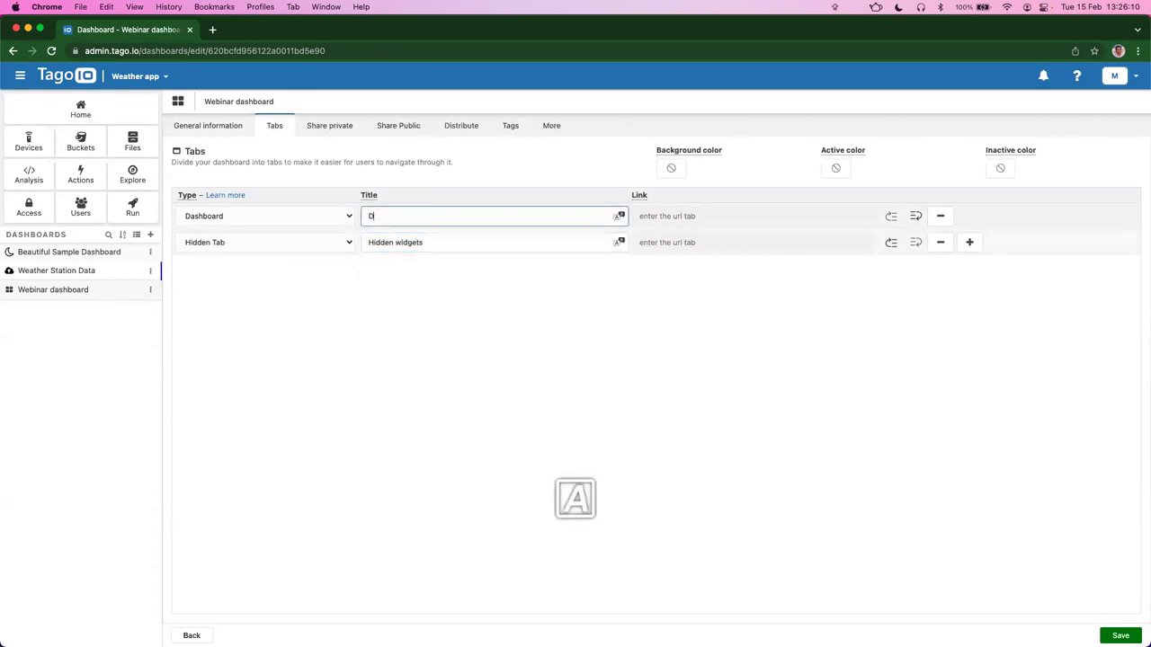
type("ata")
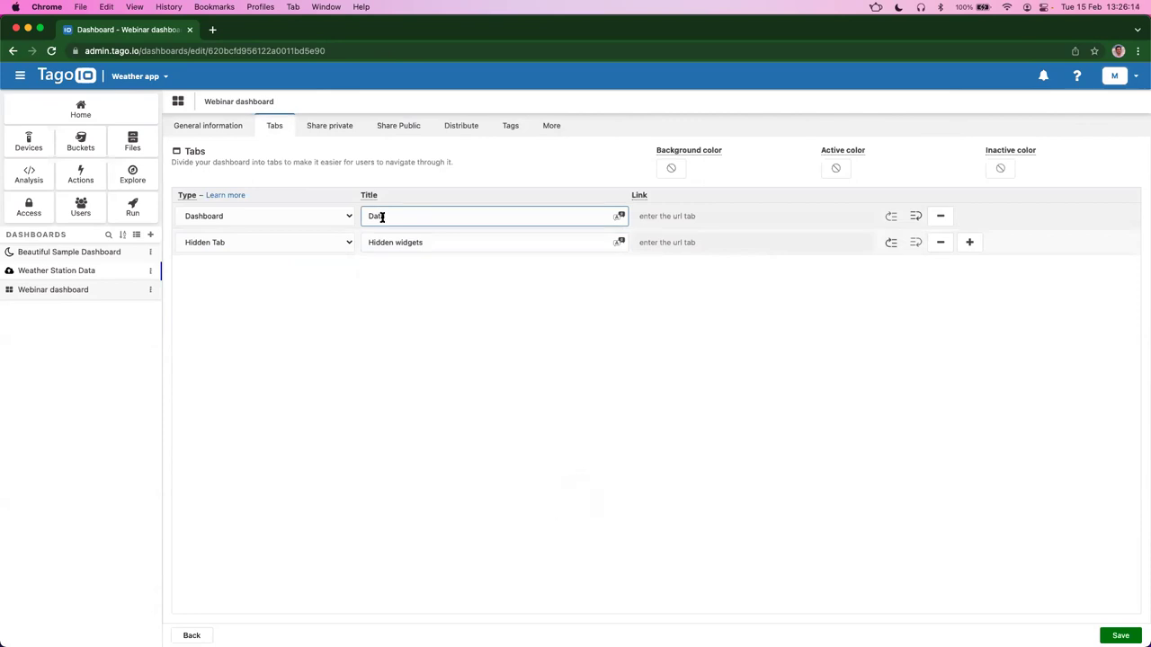
left_click(1120, 636)
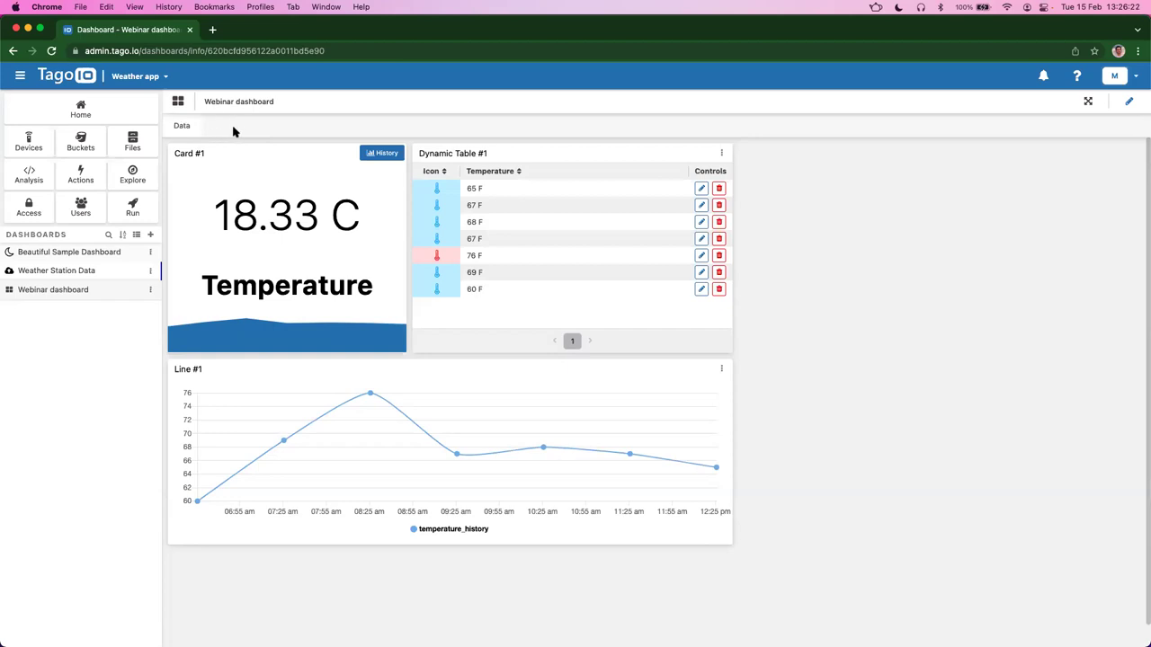
Step: Move the Line #1 widget to the Hidden widgets tab of the Webinar dashboard and view it there
left_click(1131, 103)
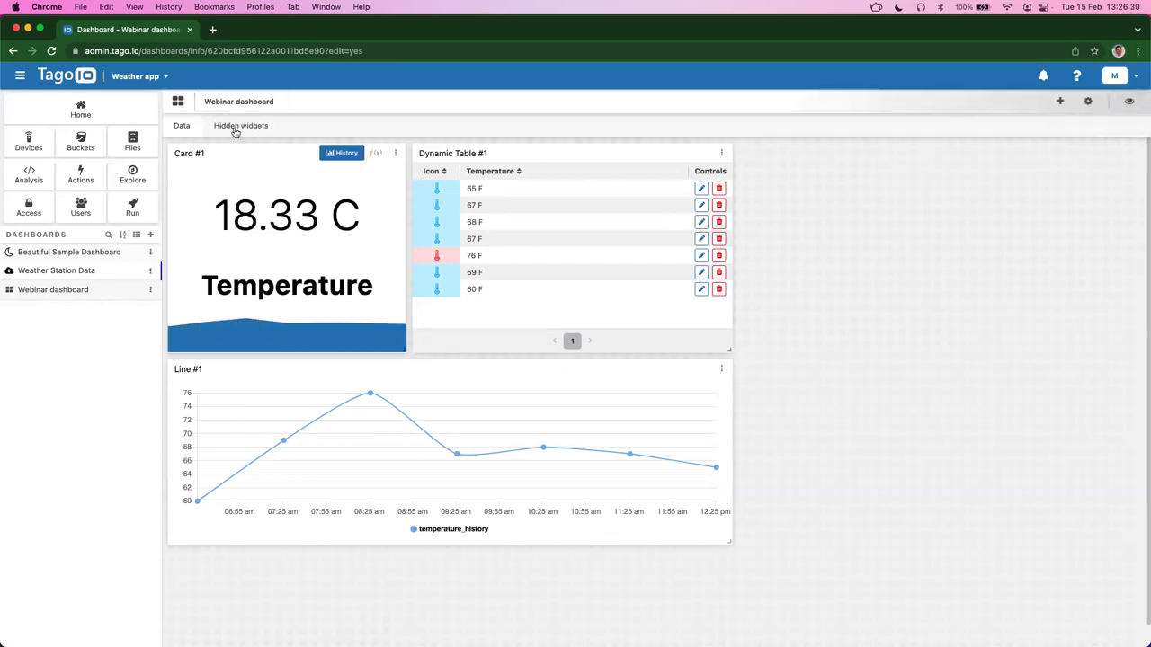
left_click(721, 370)
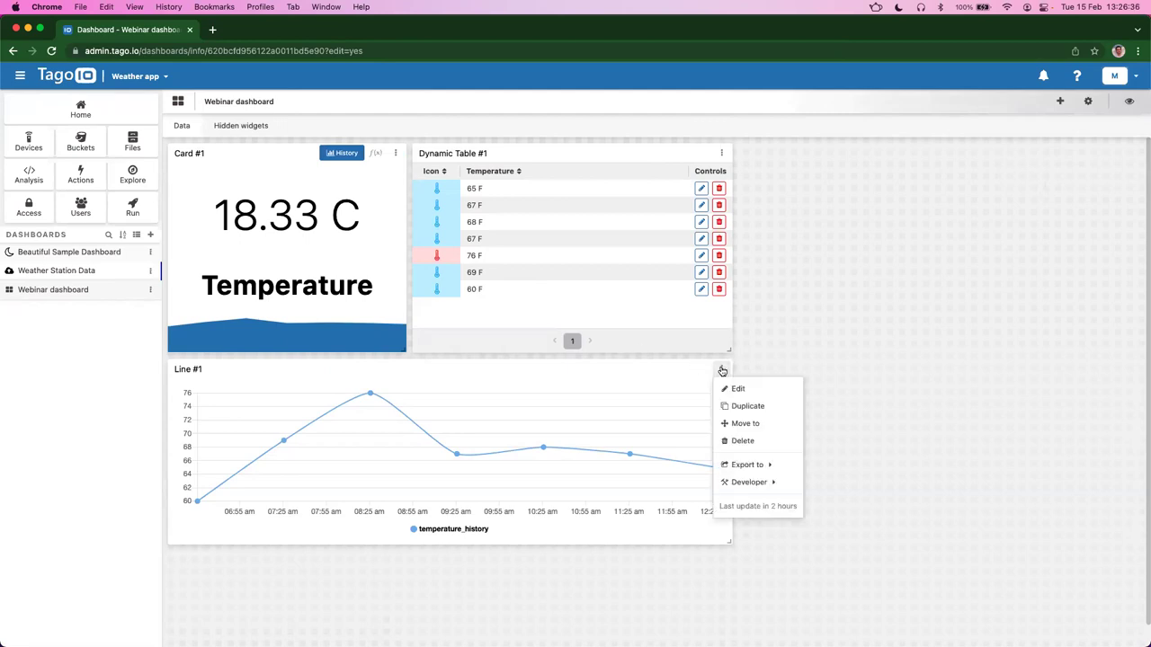
left_click(730, 425)
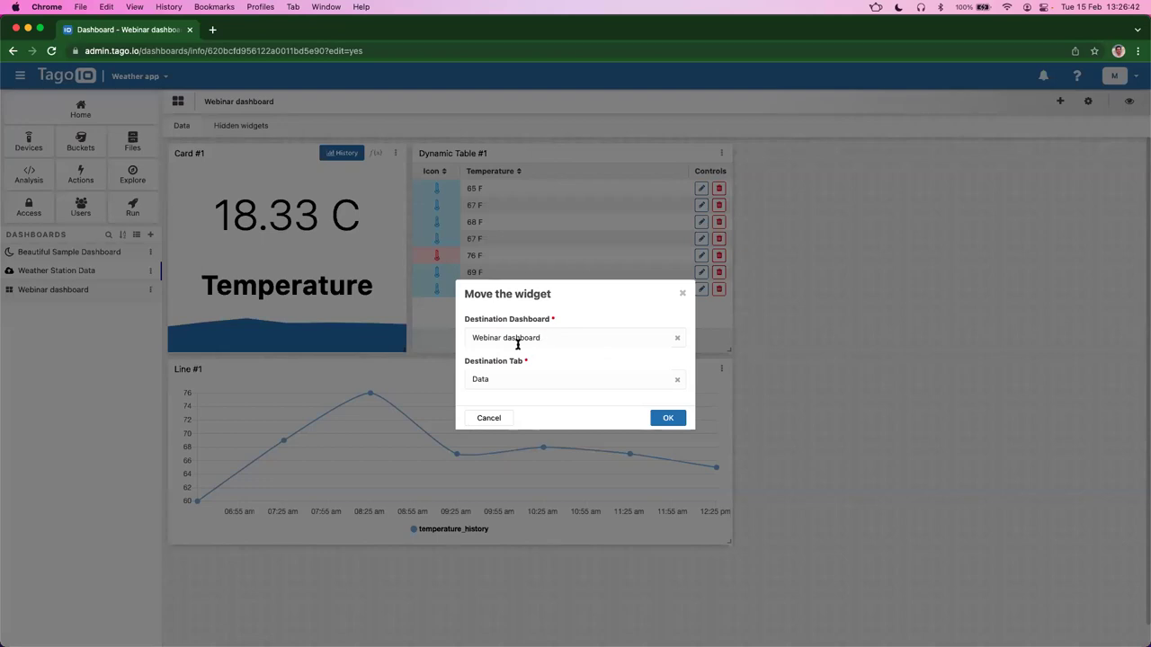
left_click(525, 379)
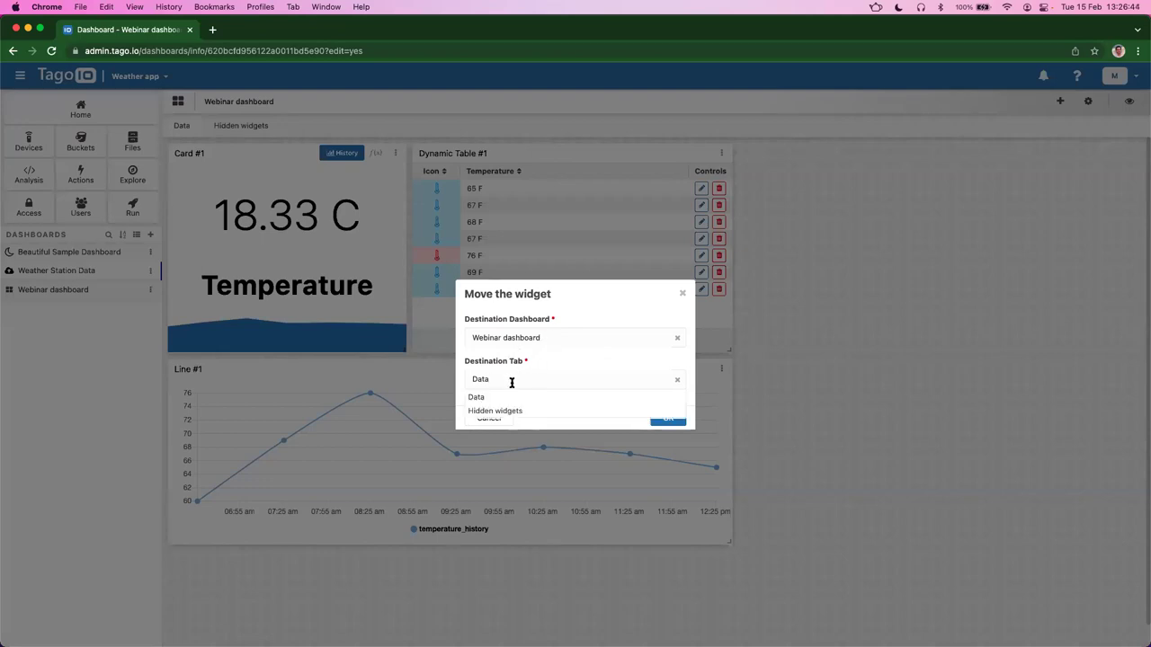
left_click(502, 411)
left_click(668, 420)
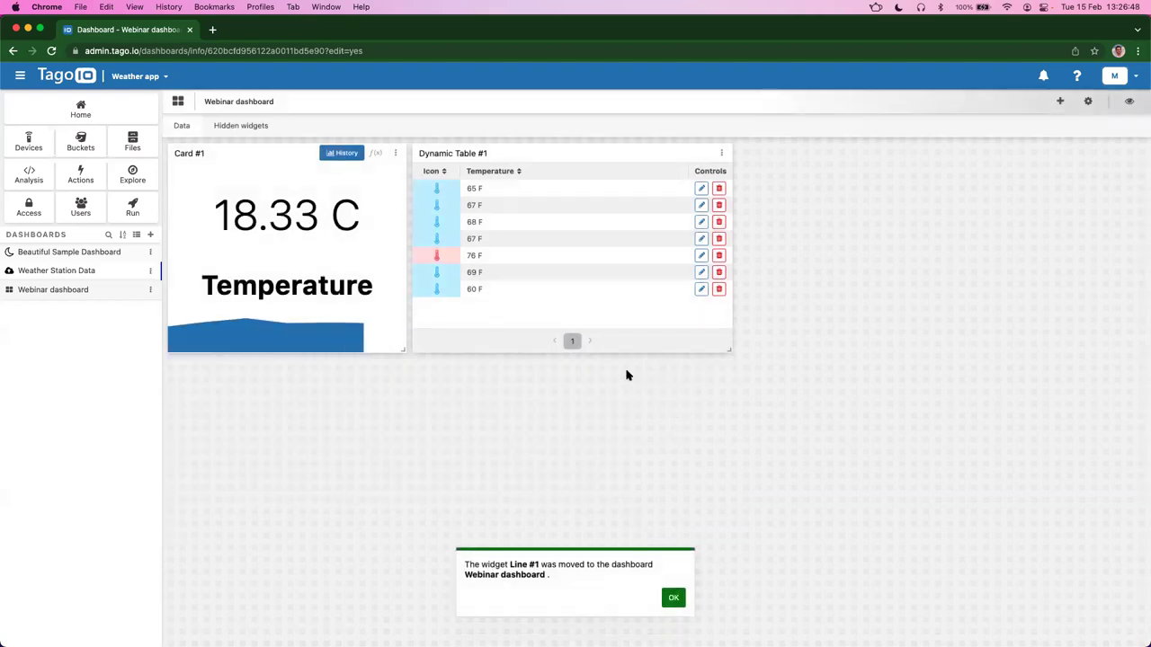
left_click(238, 128)
left_click_drag(403, 278, 706, 339)
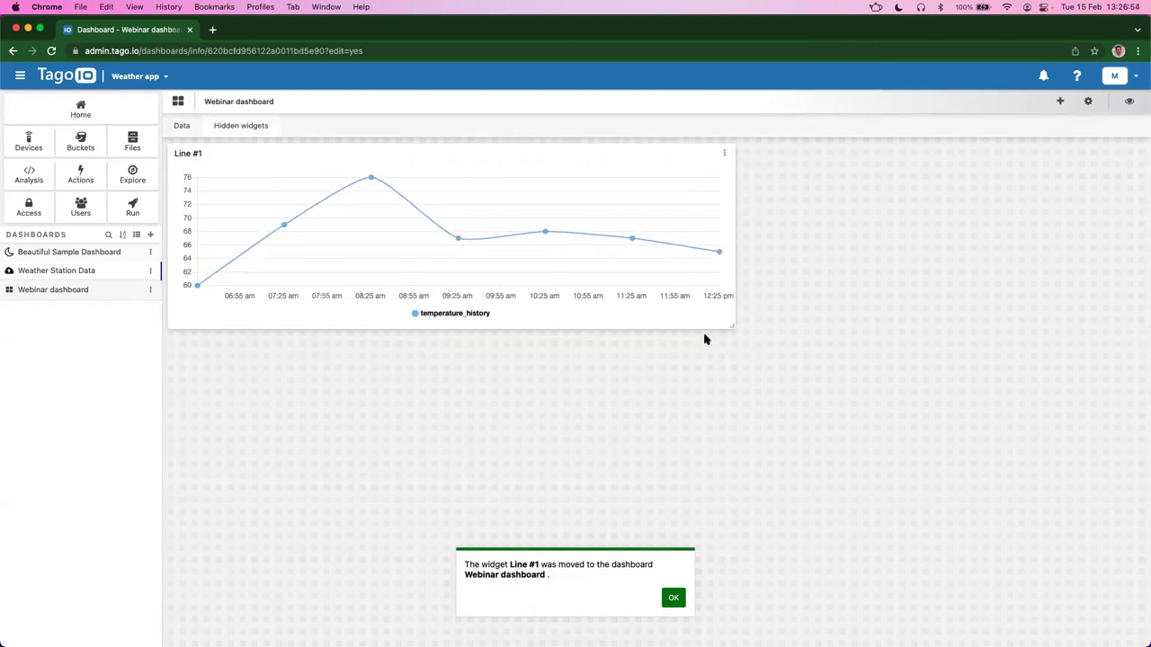
Step: Relink the History header button of Card #1 on the Data tab to the Line #1 widget, and save the card
left_click(181, 127)
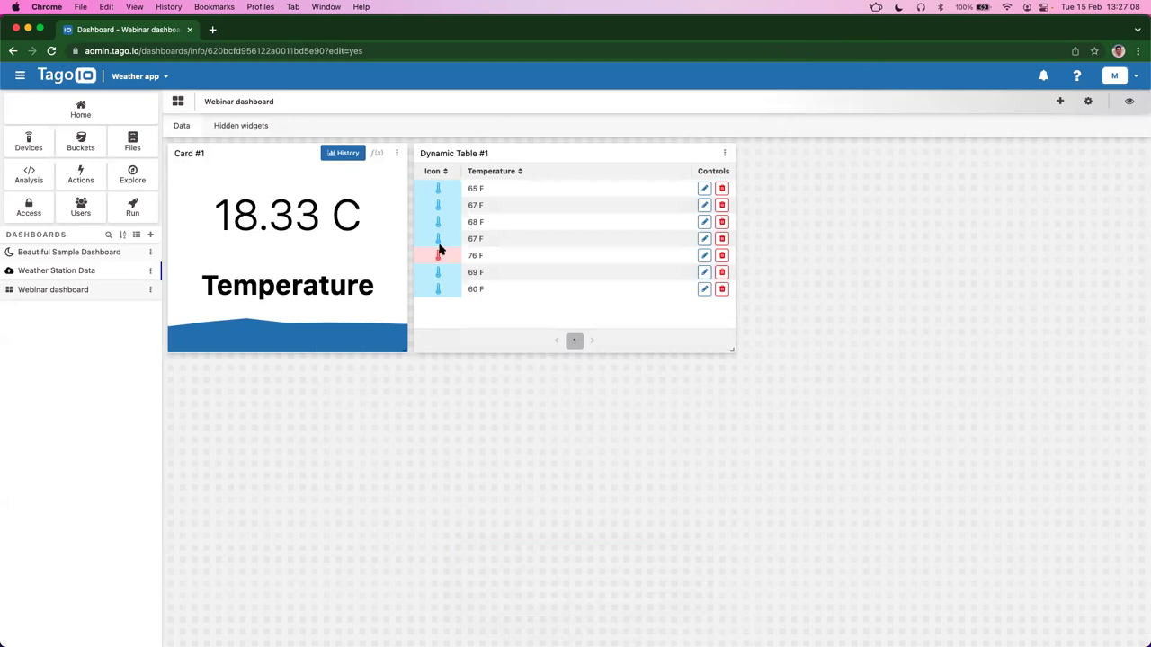
left_click(397, 155)
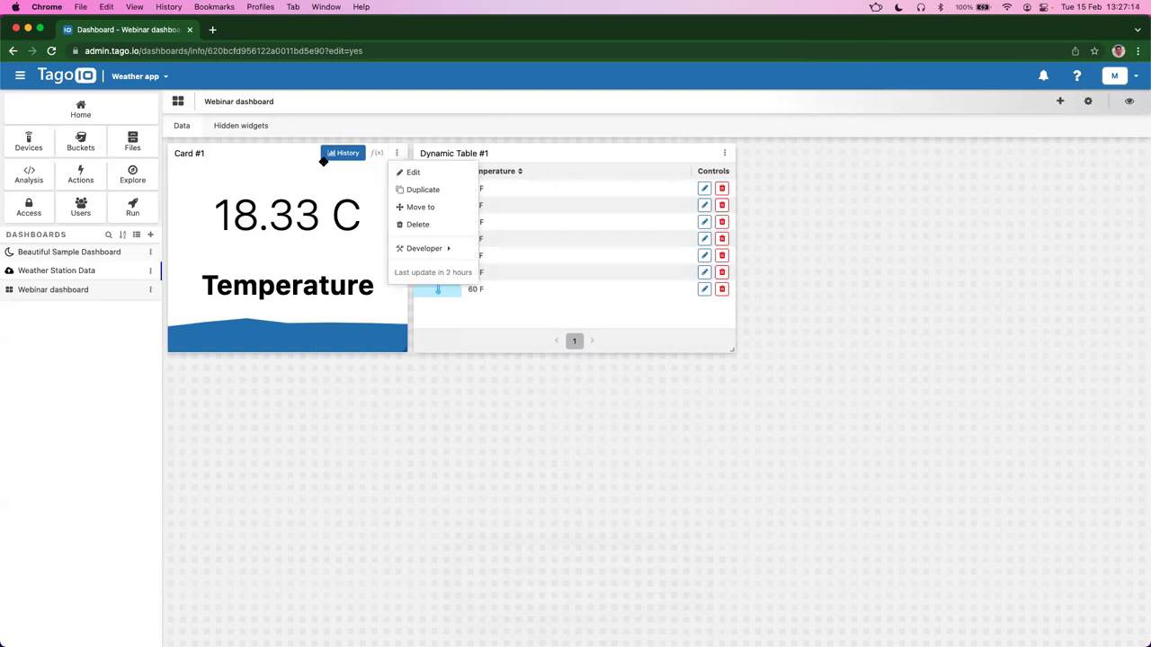
left_click(409, 171)
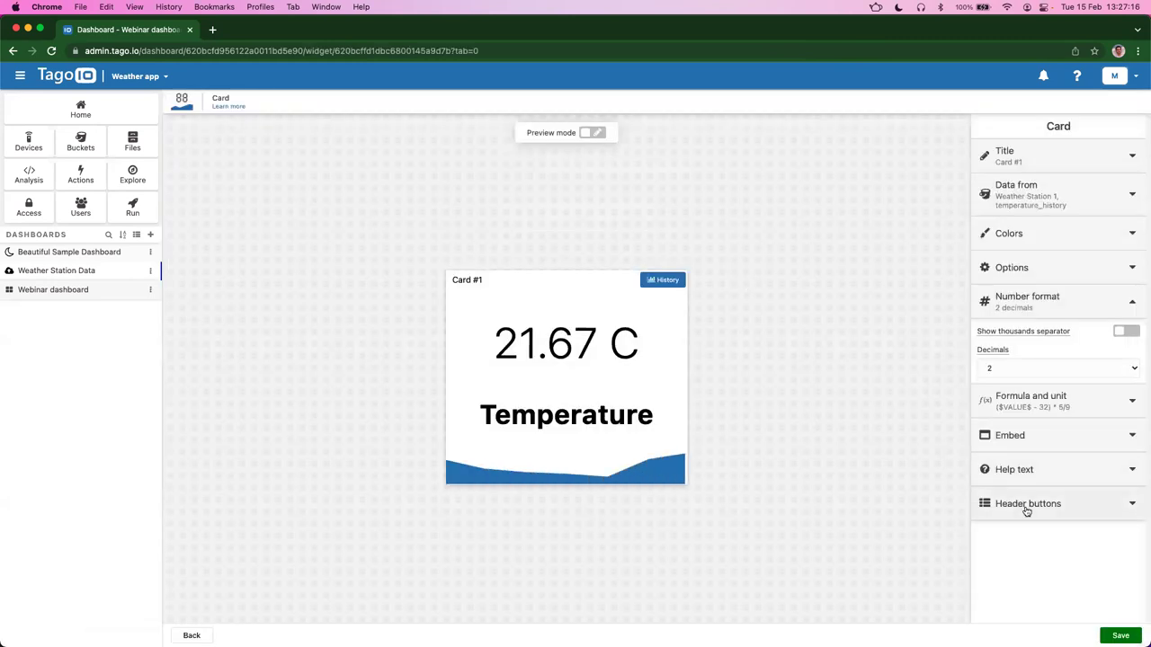
left_click(1025, 504)
left_click(1053, 581)
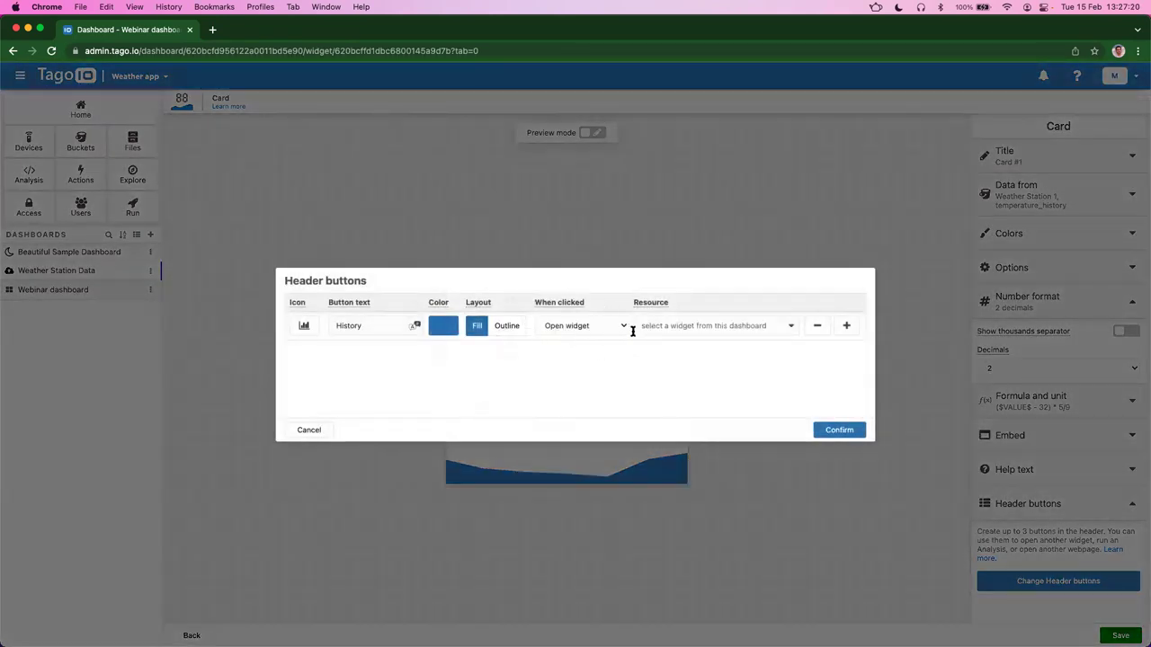
left_click(681, 327)
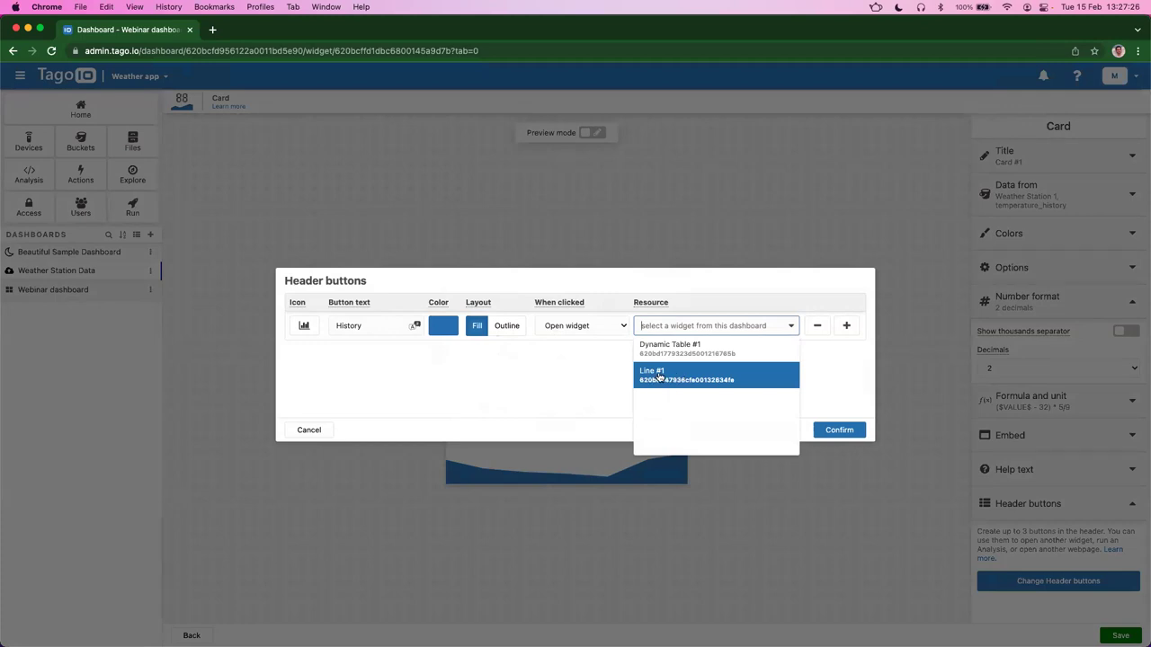
left_click(659, 377)
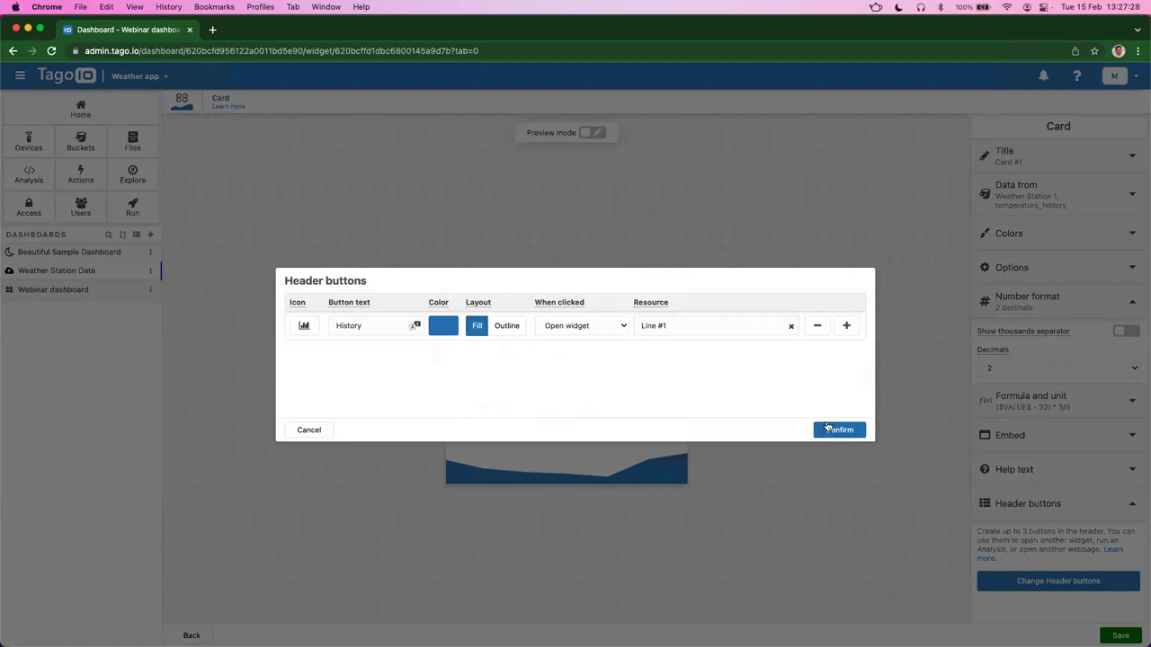
left_click(837, 430)
left_click(1120, 636)
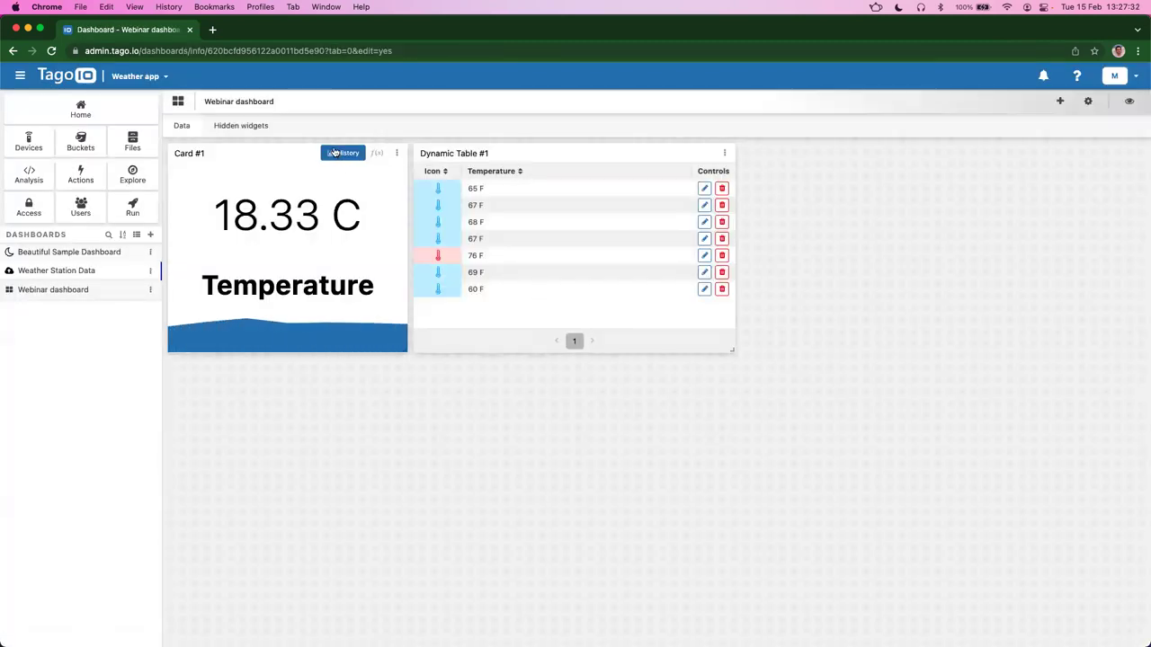
Step: Test the History button on Card #1, close the chart it opens, and leave the dashboard's edit mode
left_click(335, 153)
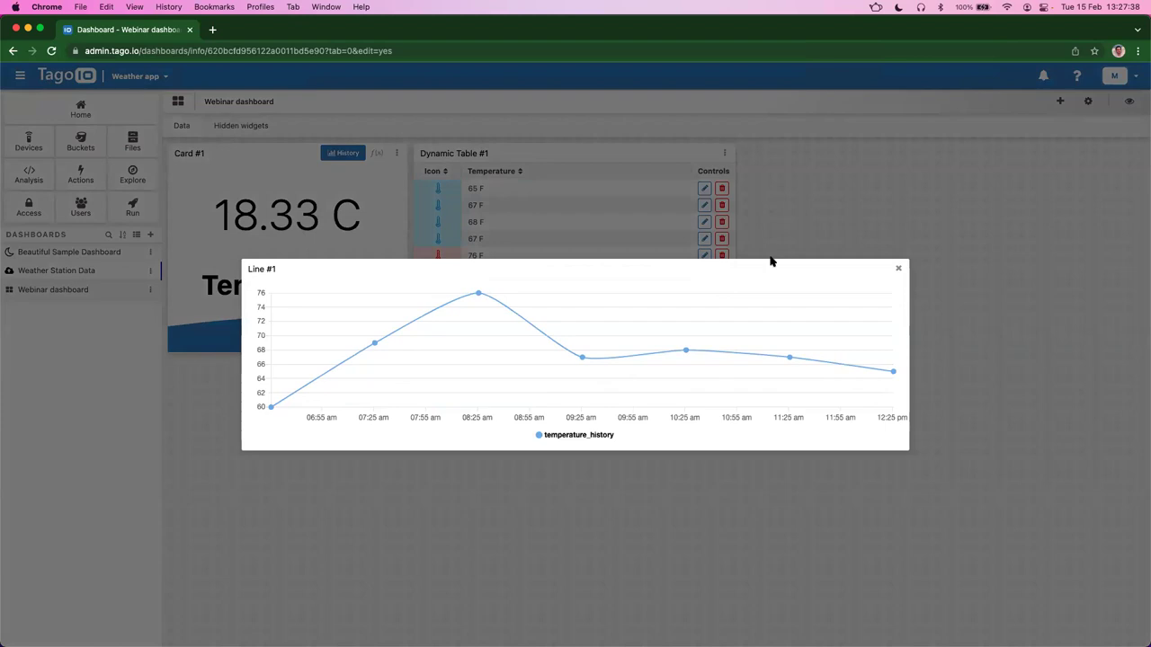
left_click(899, 268)
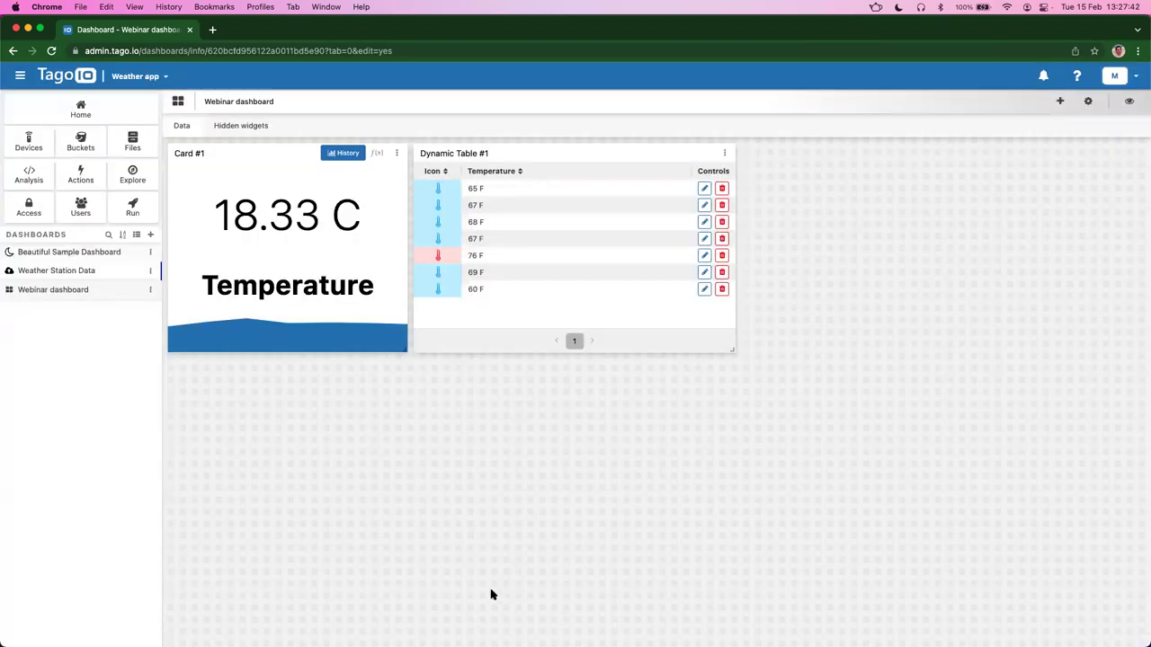
left_click(1125, 103)
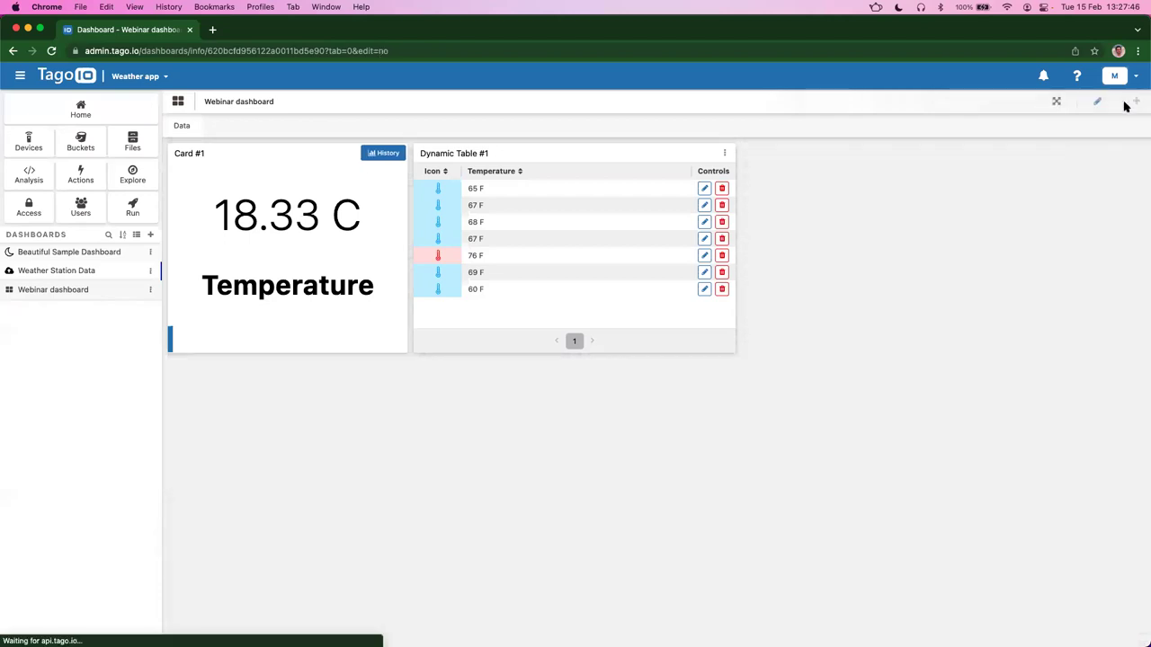
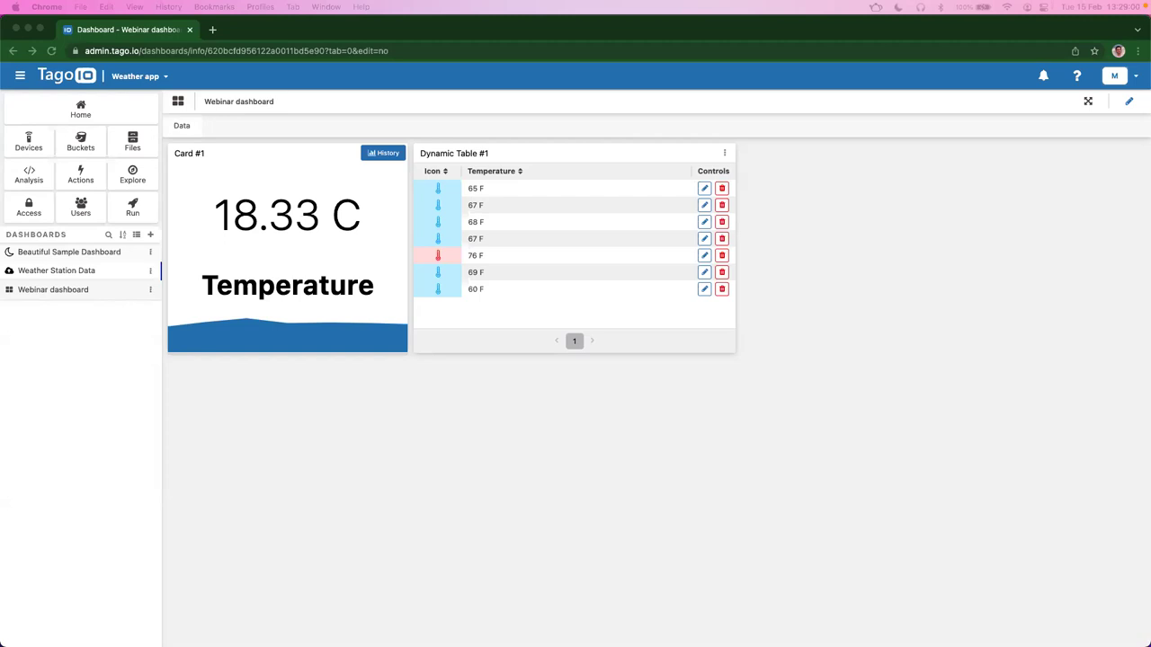
Step: Open Dynamic Table #1 for editing to examine its configuration, and return to the dashboard without saving
left_click(442, 551)
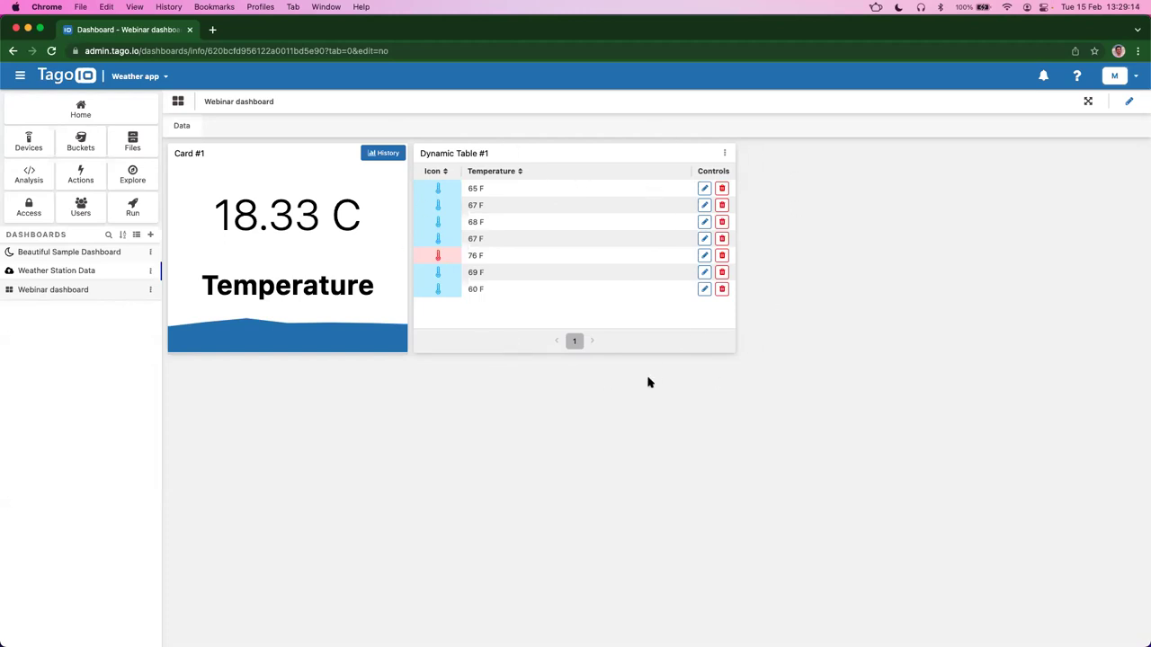
left_click(724, 154)
left_click(1129, 101)
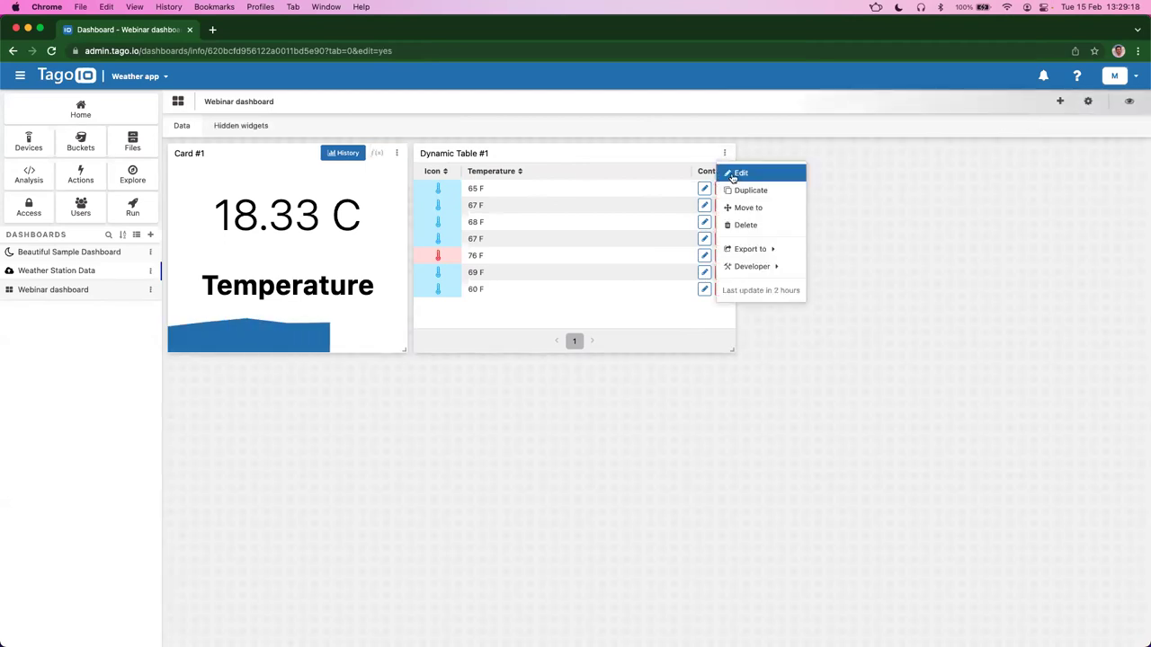
left_click(739, 173)
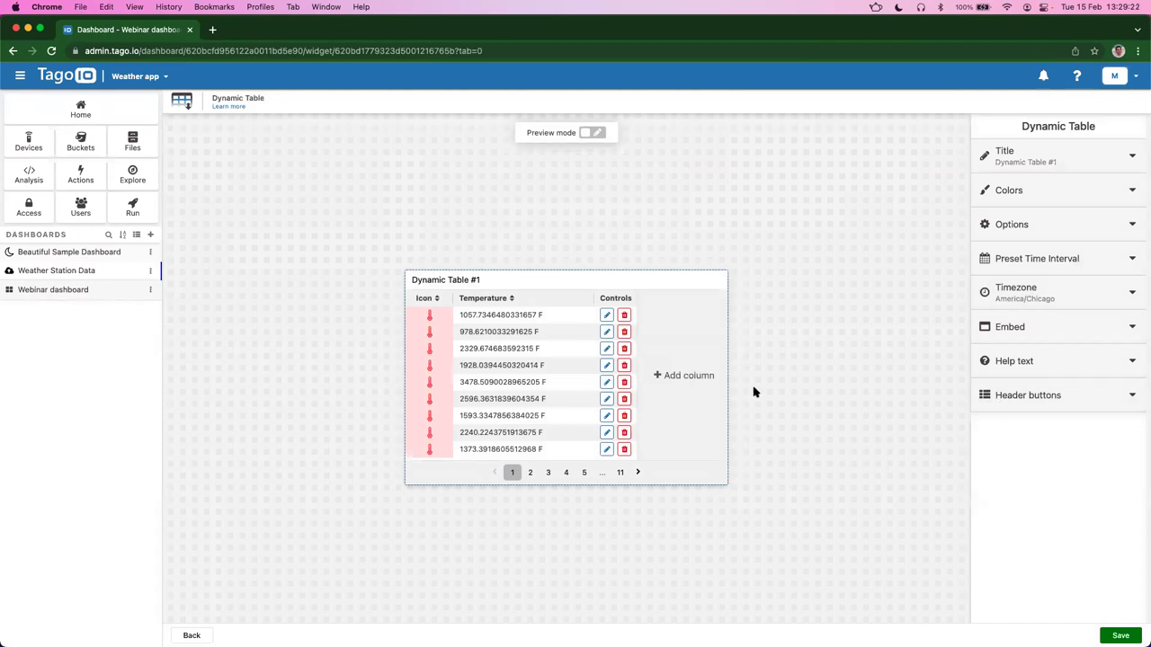
left_click(201, 636)
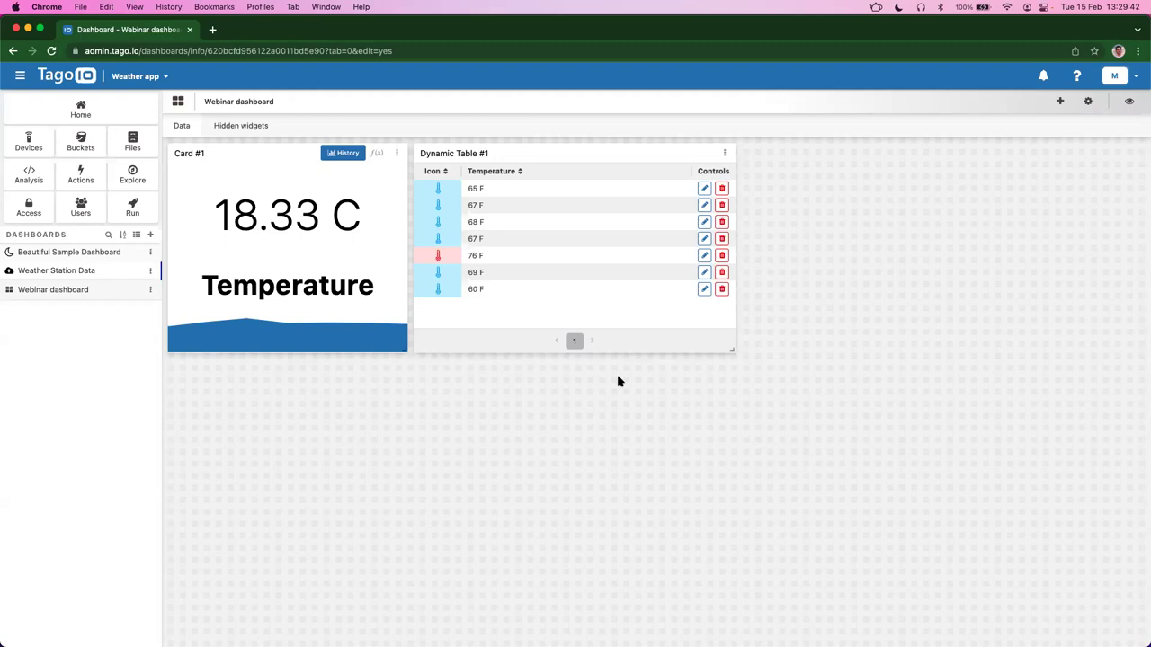
Step: Open the Weather Station Data dashboard and switch its displayed station to Weather Station 2
left_click(46, 274)
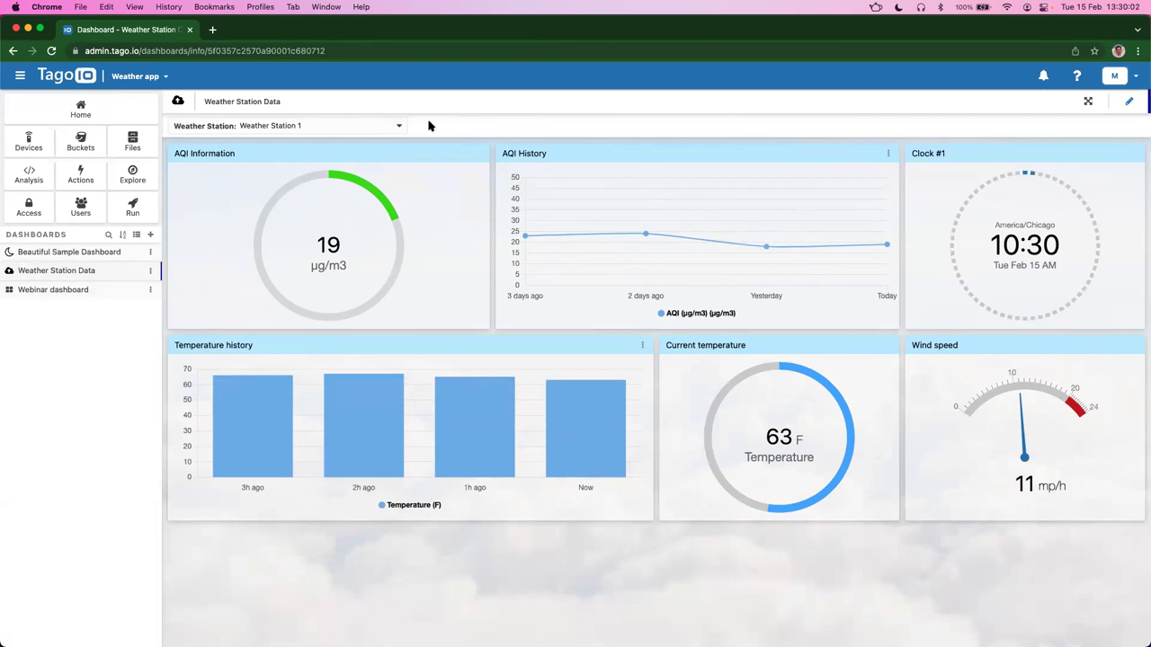
left_click(363, 125)
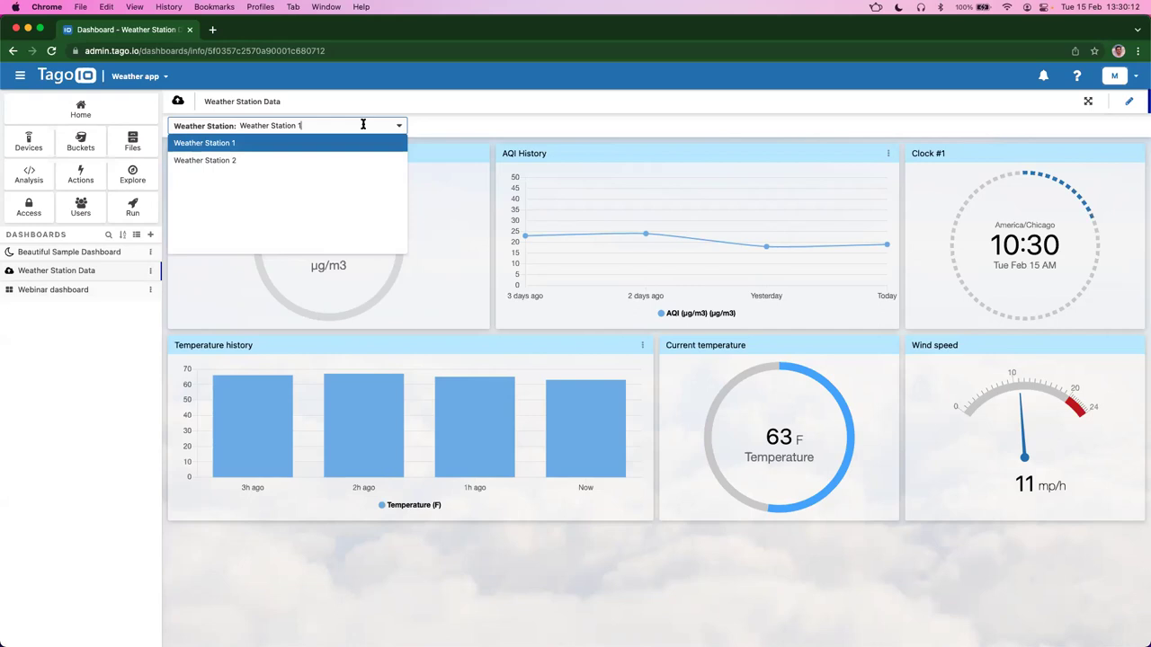
left_click(490, 324)
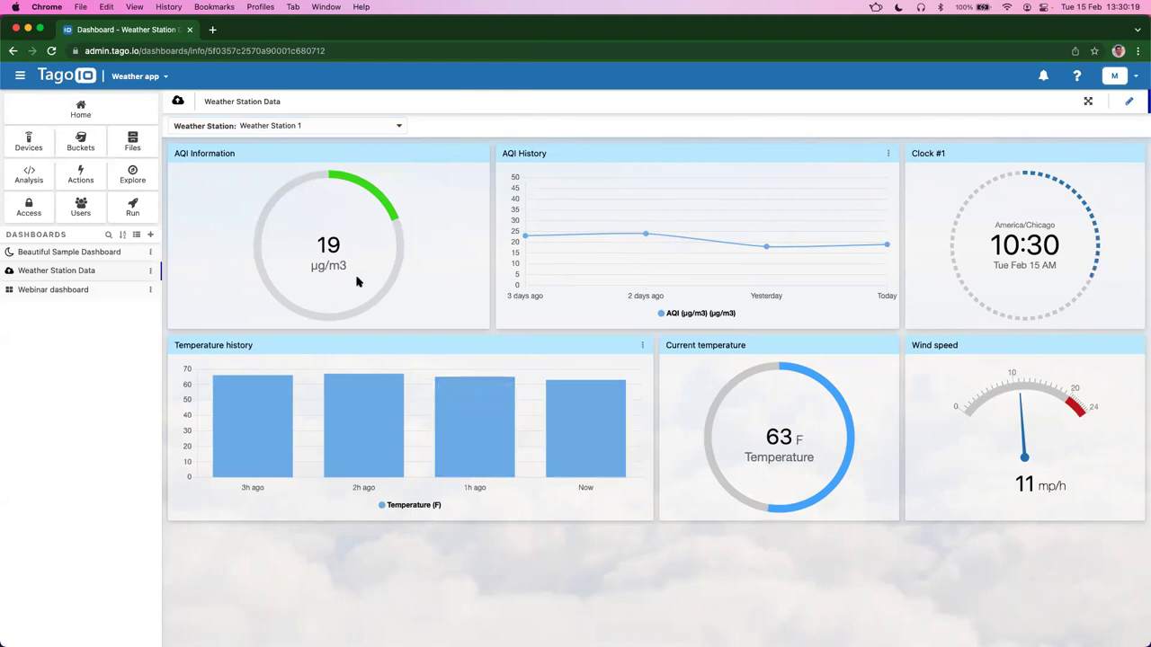
left_click(312, 126)
left_click(294, 161)
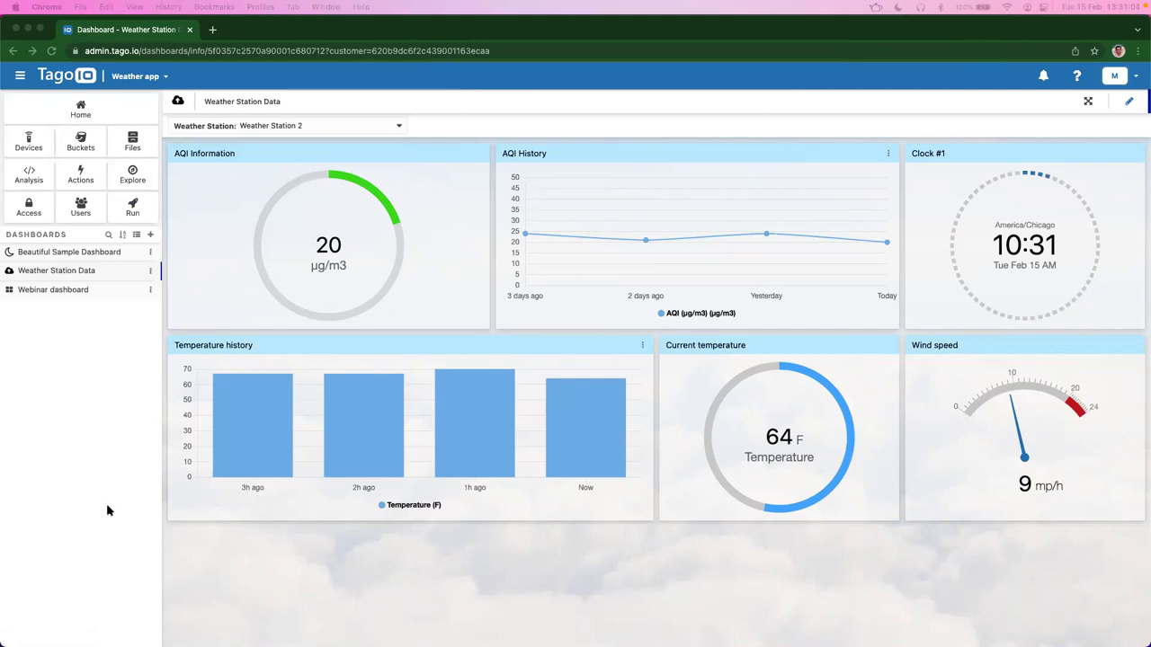
Step: Open the Webinar dashboard and bring up its Distribute settings
left_click(65, 291)
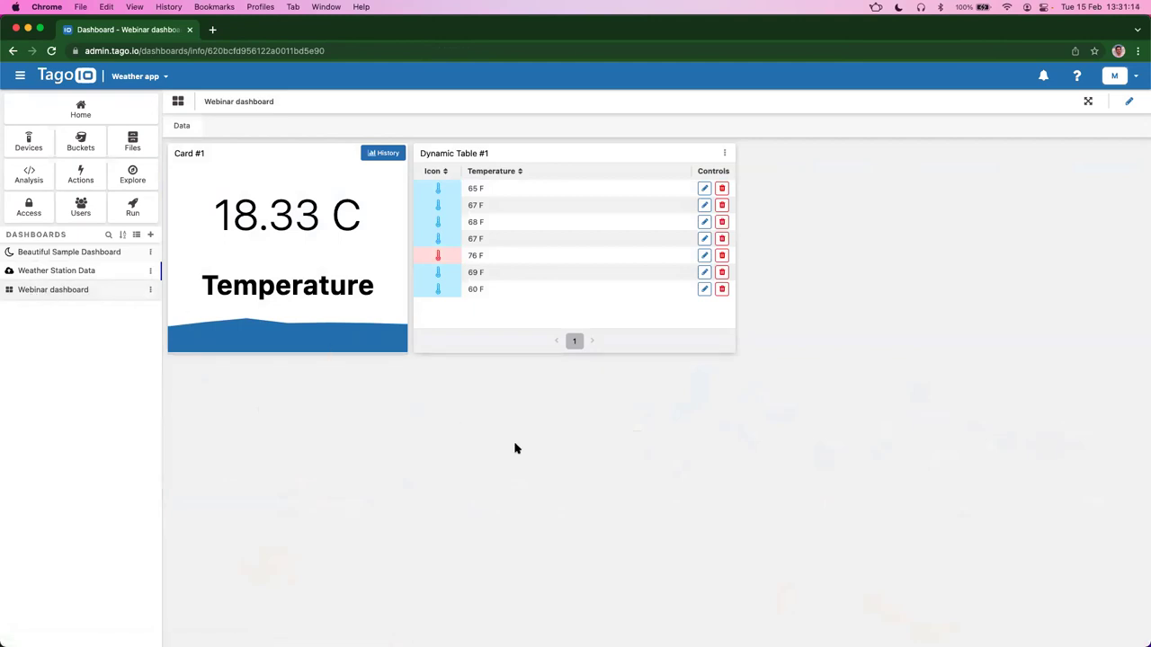
left_click(150, 289)
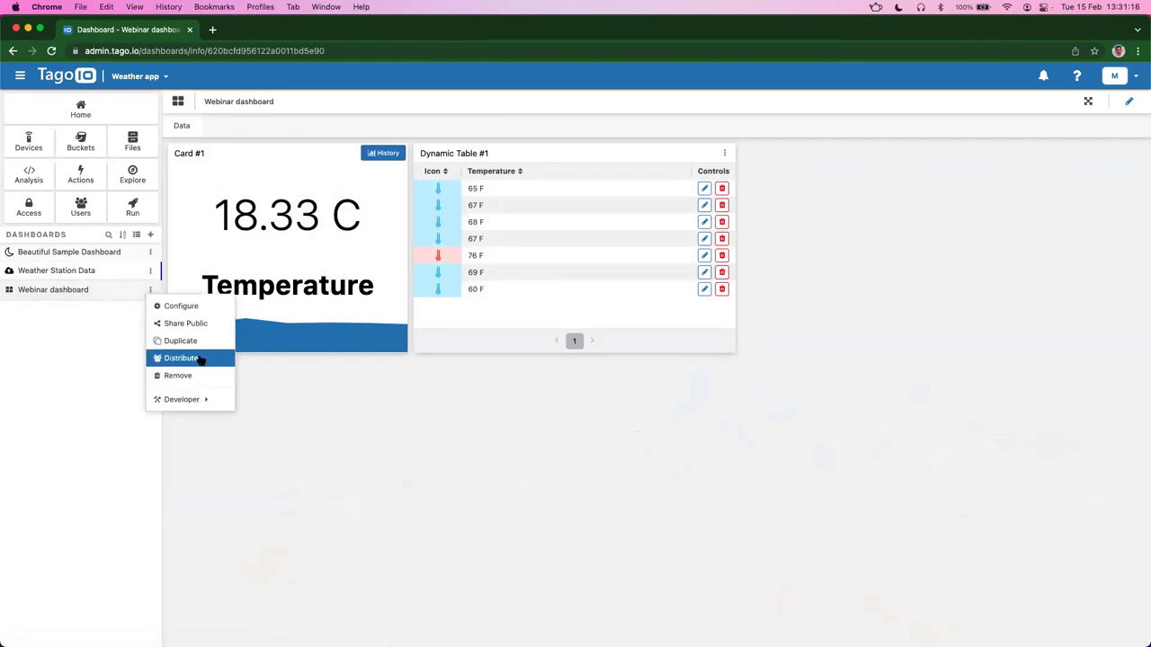
left_click(385, 400)
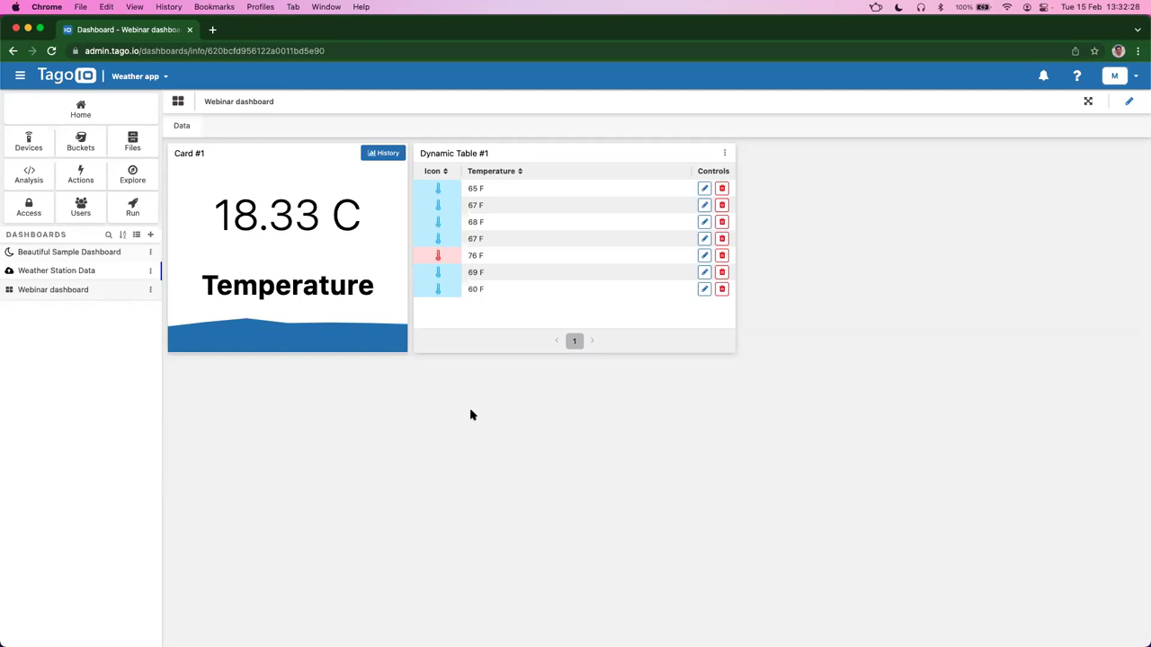
left_click(150, 290)
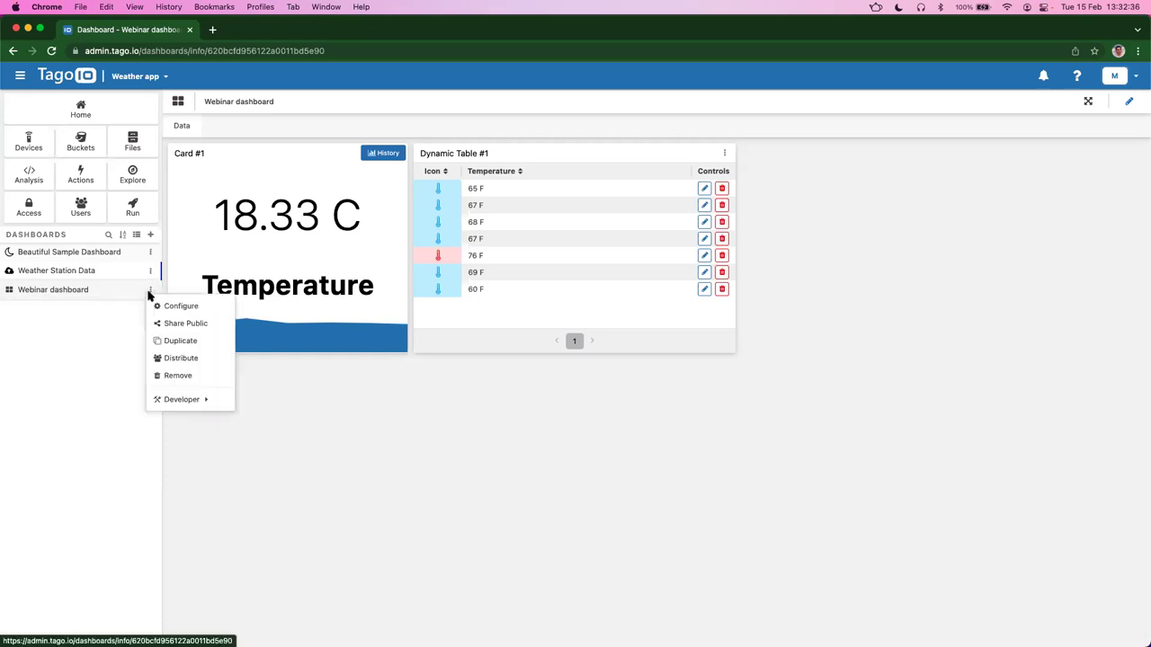
left_click(188, 359)
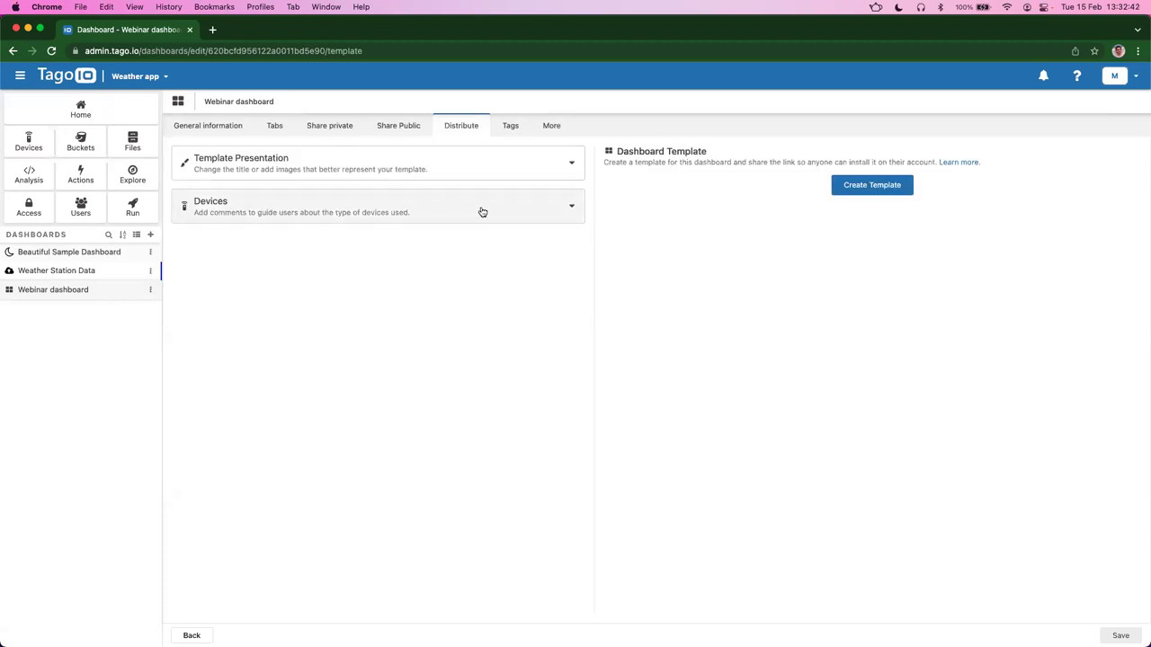
left_click(321, 175)
left_click(308, 207)
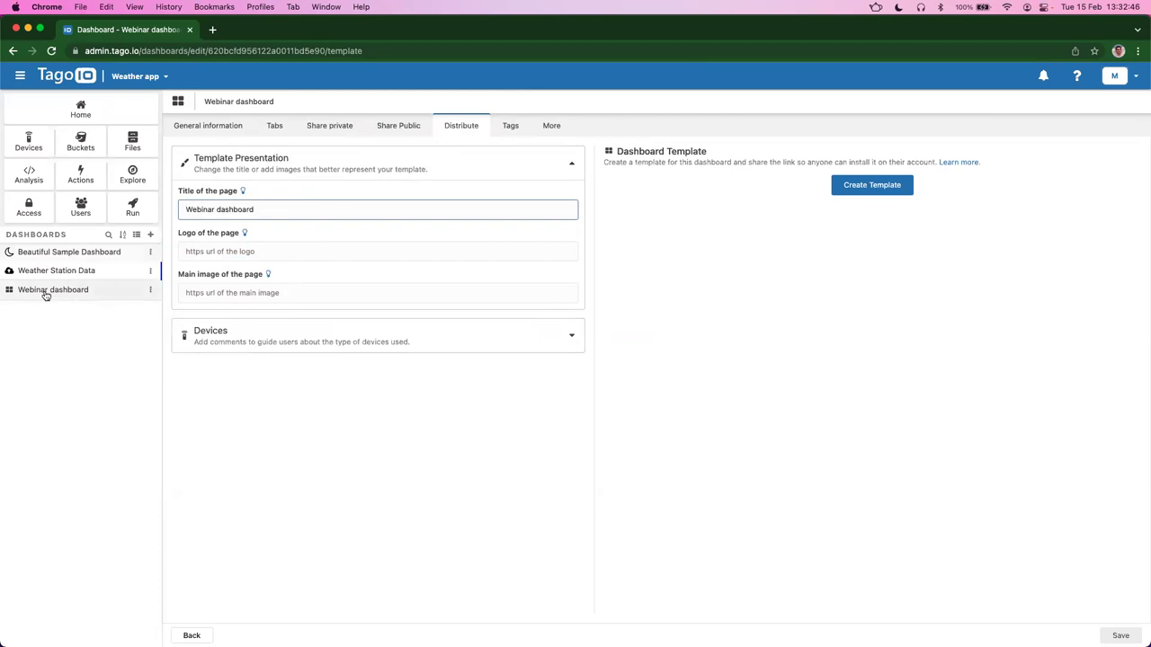
left_click(316, 250)
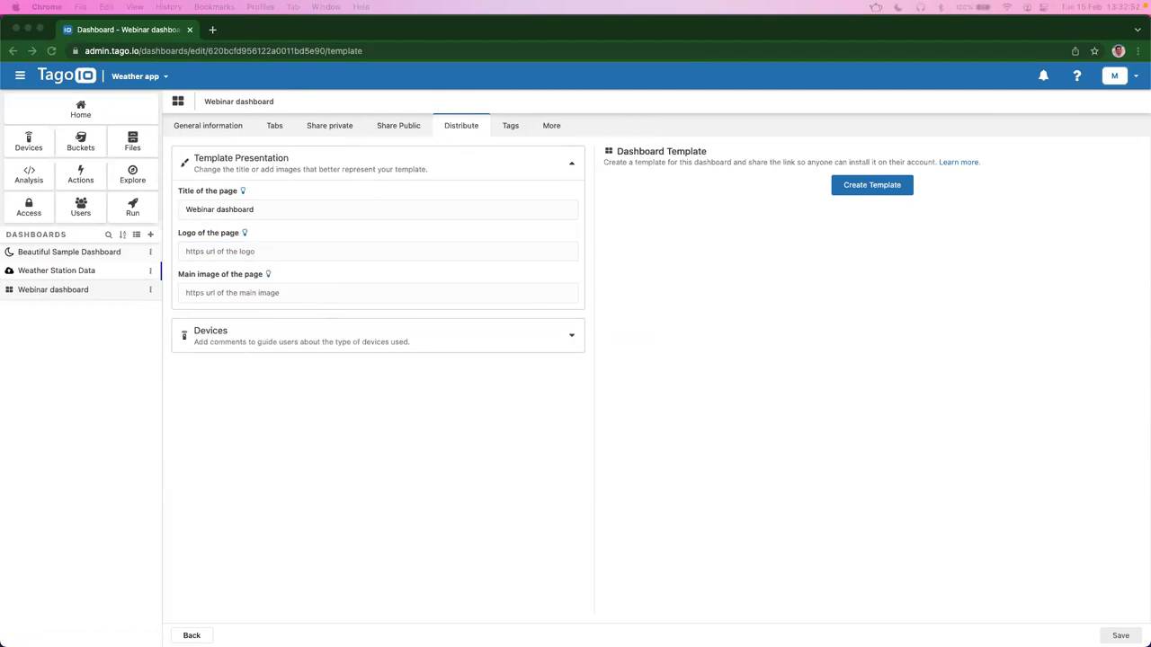
left_click(305, 252)
type("https://api.tago.io/file/5e834e2390030a001b712369/clouds%20(2).png")
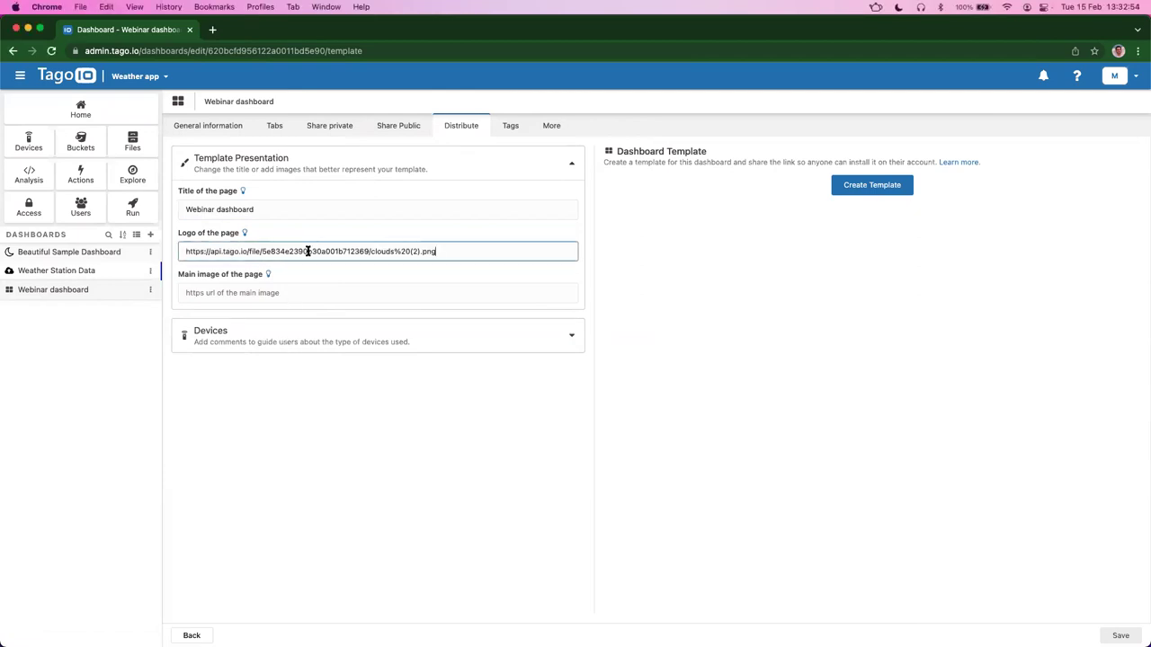
left_click(545, 230)
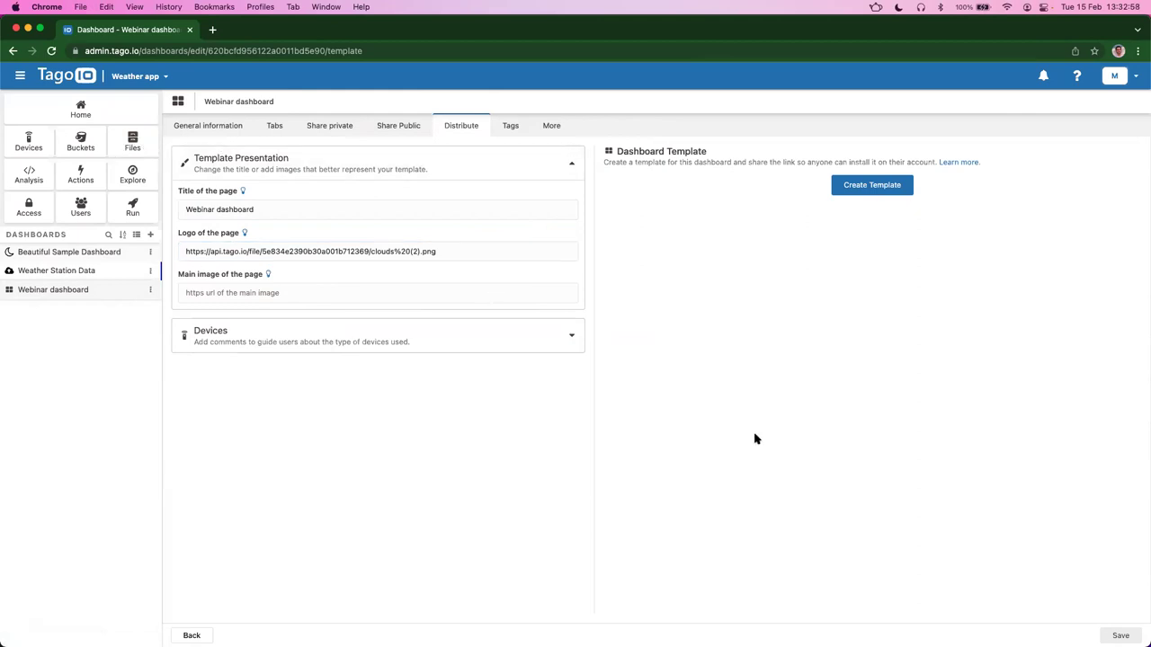
Step: Create the dashboard template, copy its share link, and open the link in a new browser tab
left_click(853, 186)
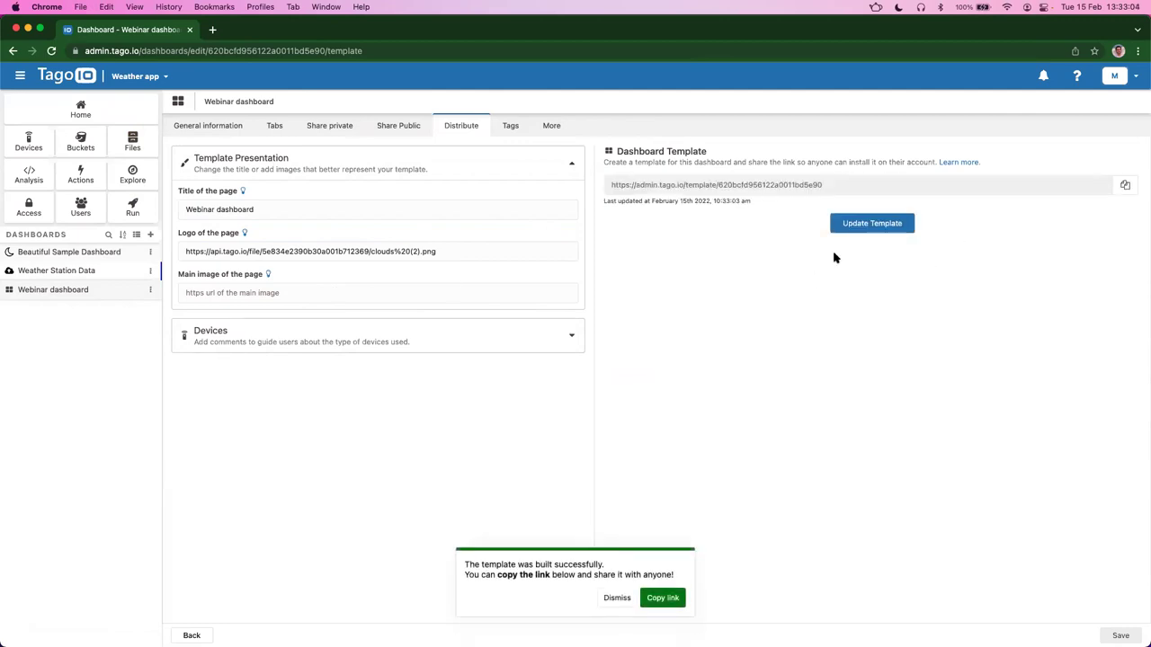
left_click(1125, 184)
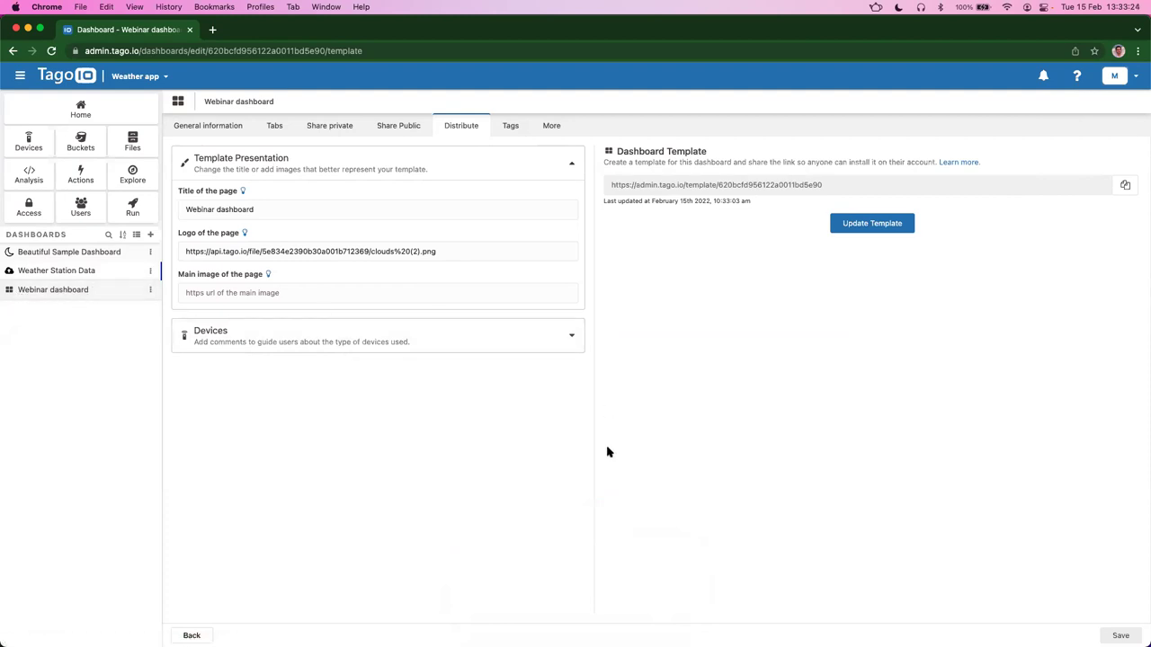
left_click(213, 29)
key("super+v")
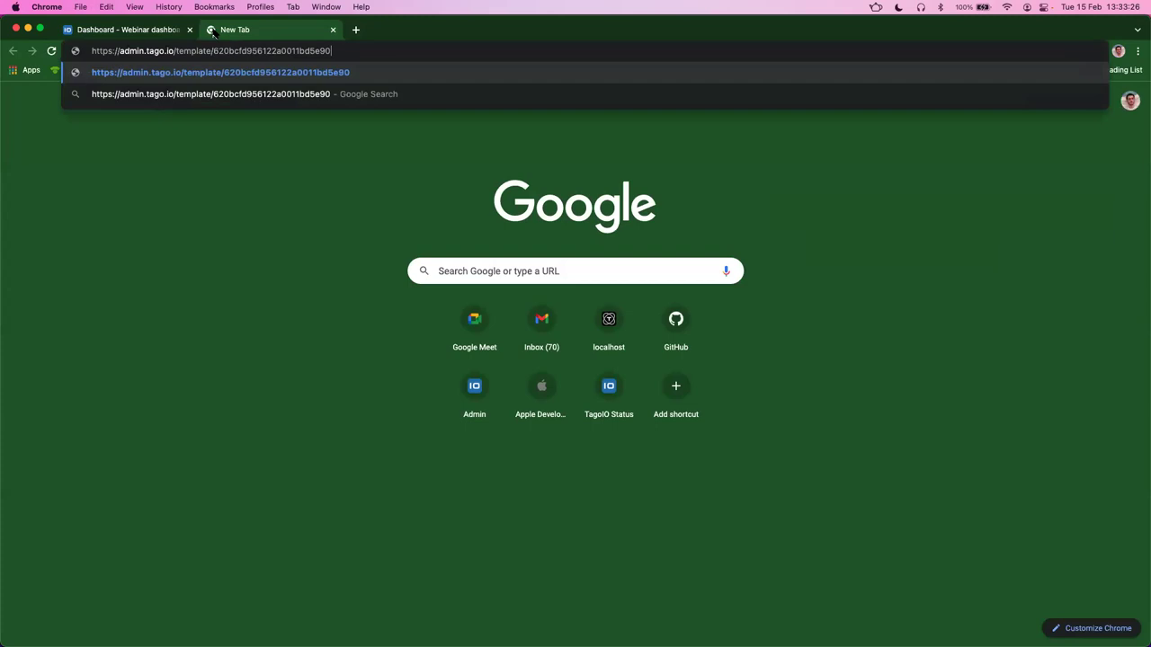
key("Return")
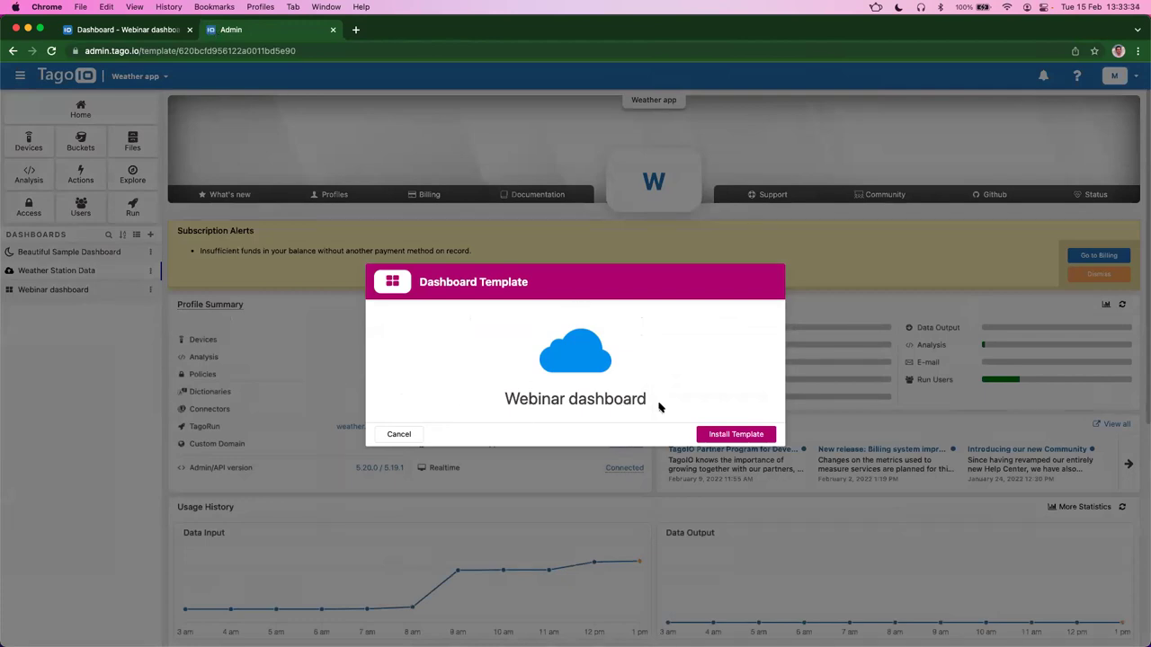
Step: Install the template with Weather Station 2 as its associated device, and compare the installed dashboard with the original one
left_click(741, 435)
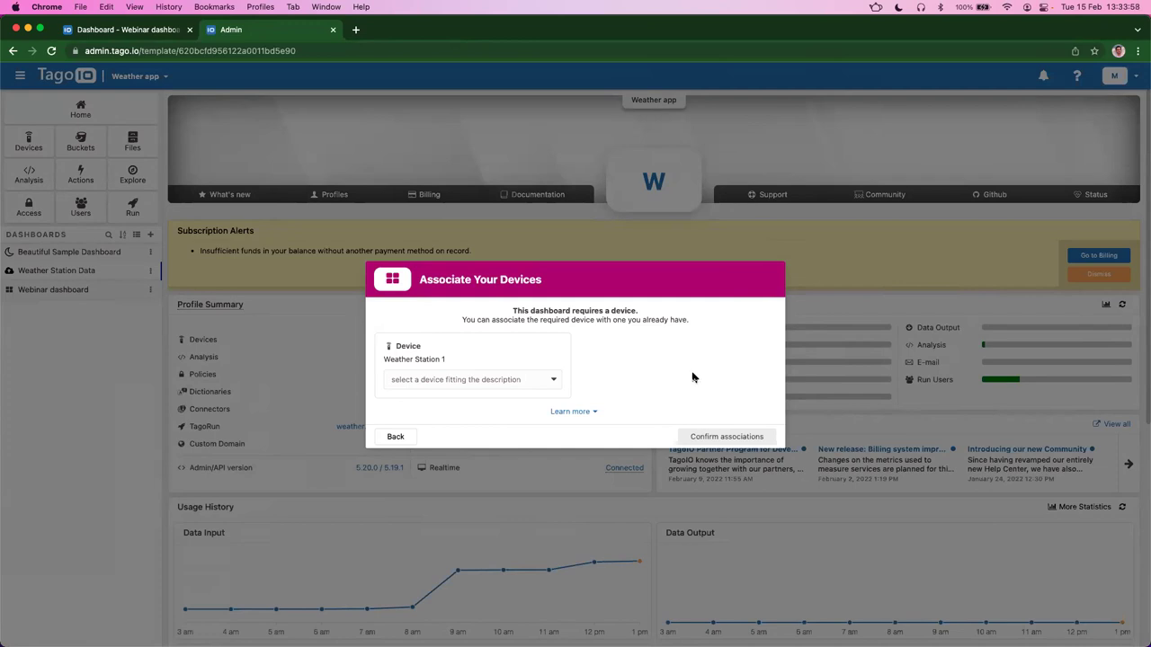
left_click(460, 379)
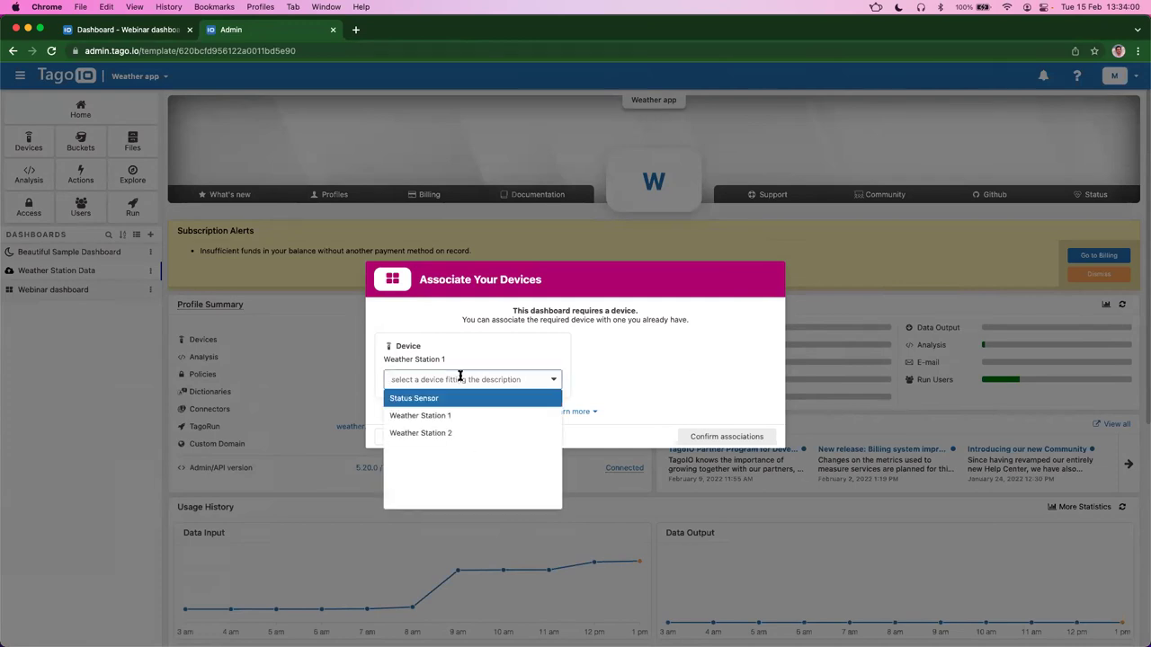
left_click(423, 435)
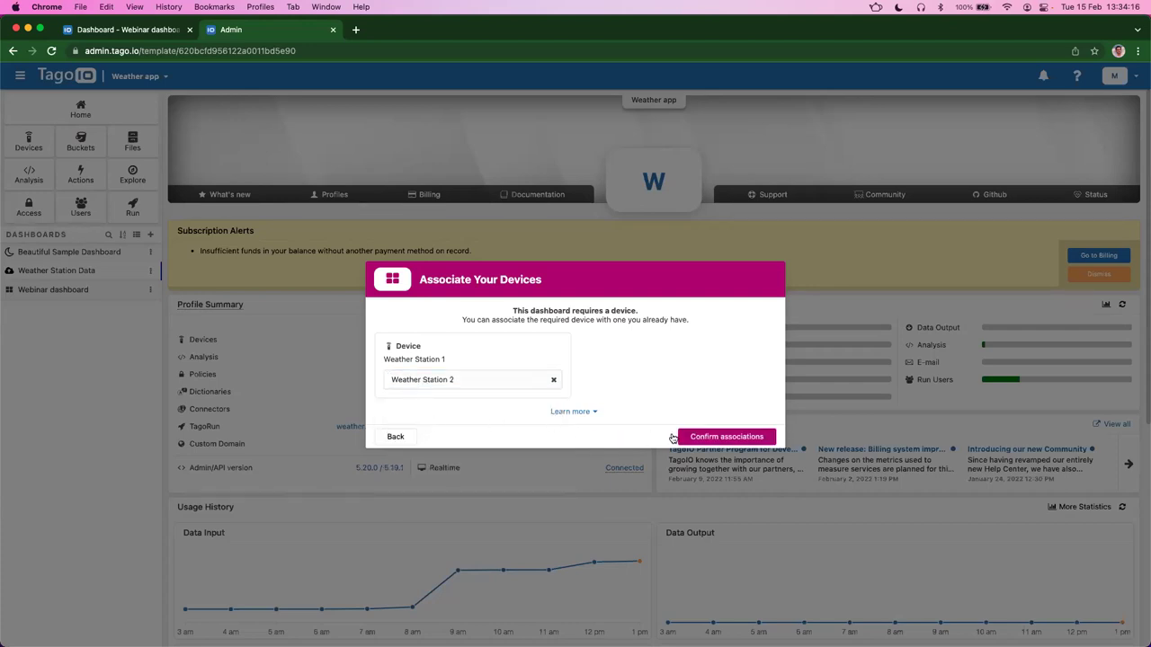
left_click(707, 437)
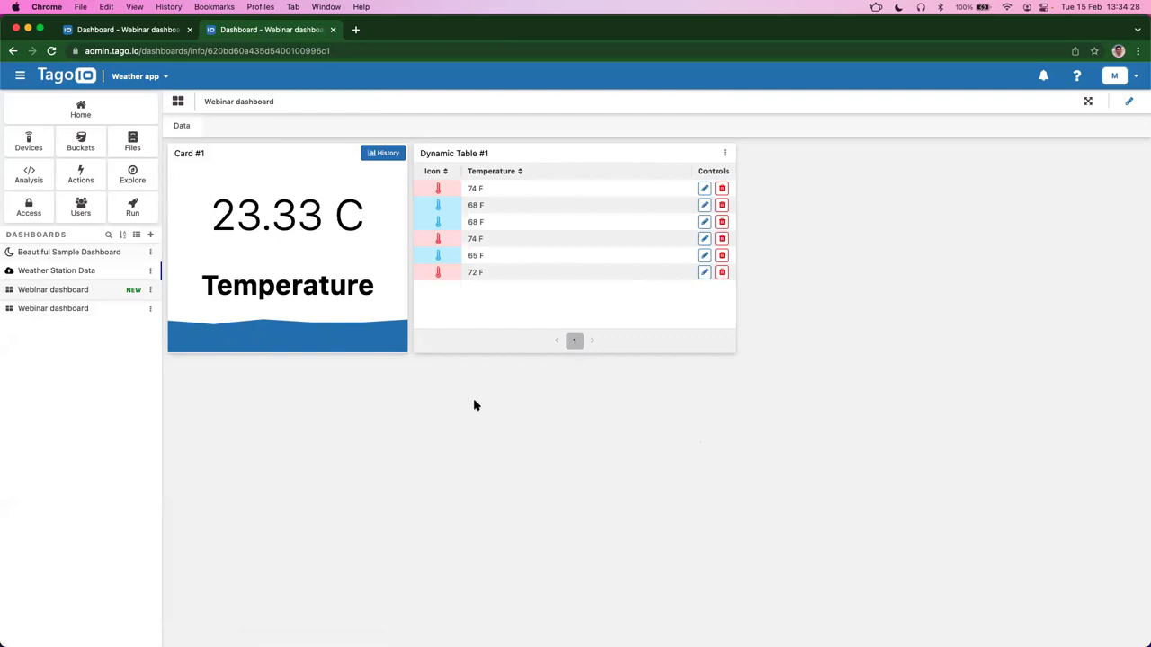
left_click(57, 310)
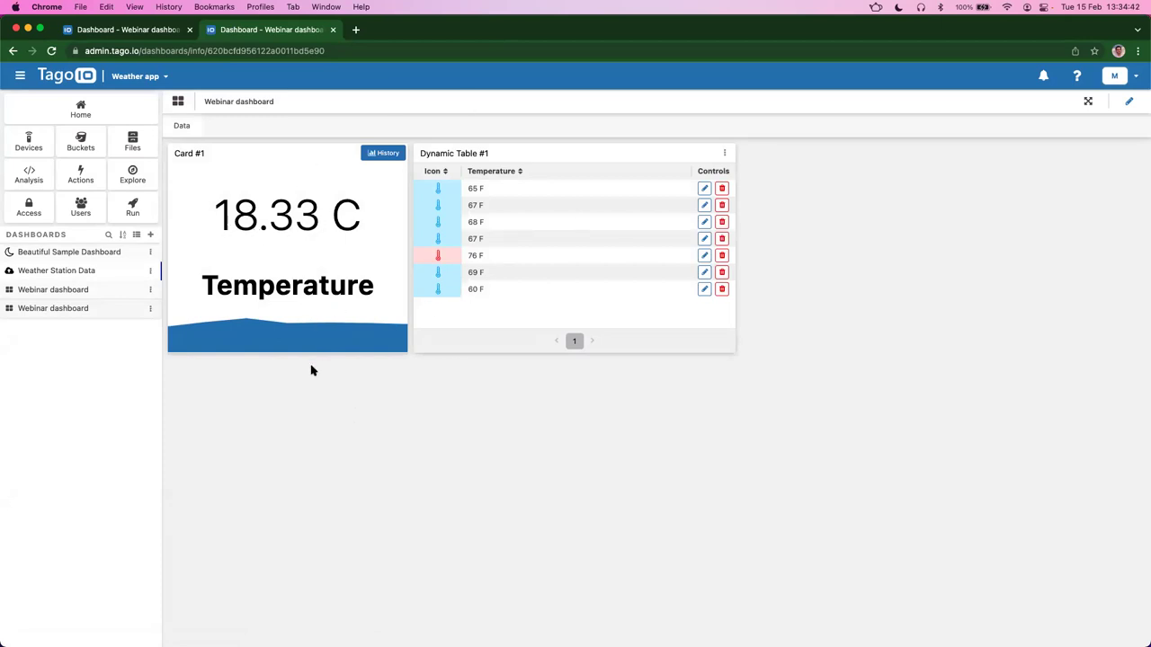
left_click(57, 290)
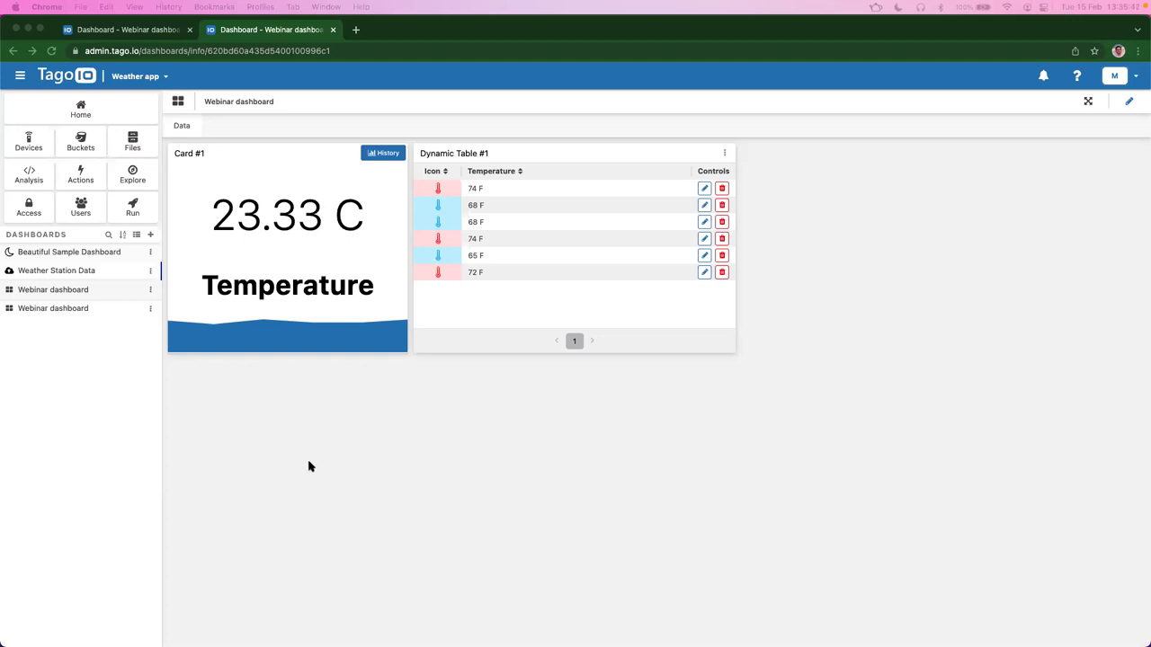
Step: Open the Complete Webinar dashboard from the full dashboard list
left_click(138, 235)
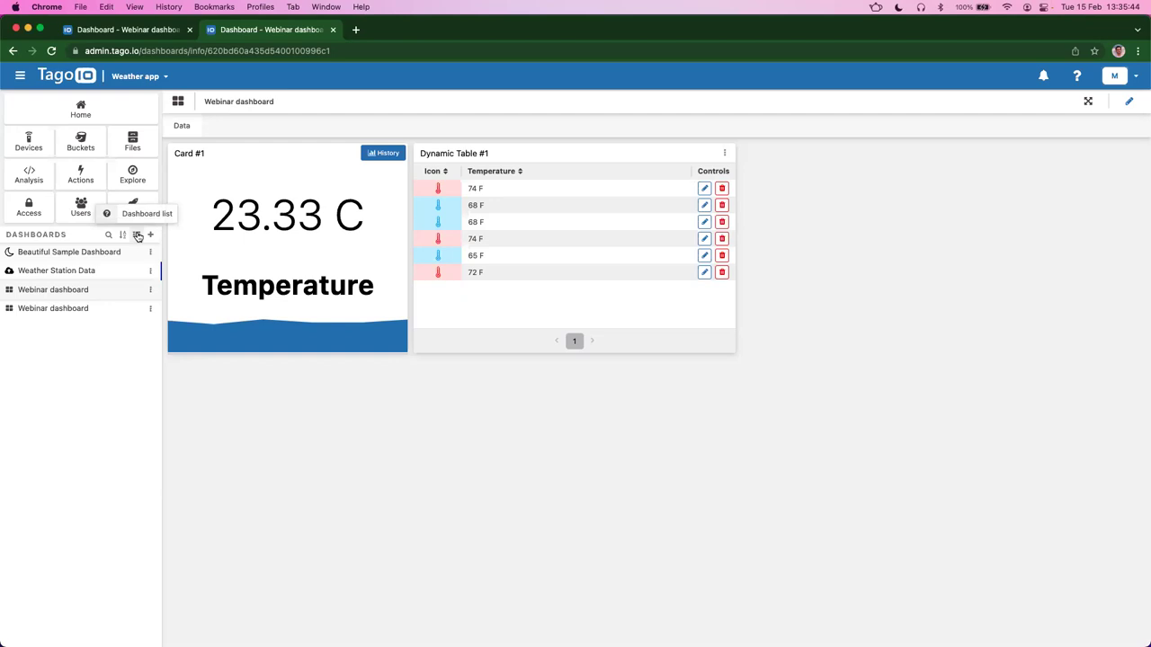
left_click(137, 235)
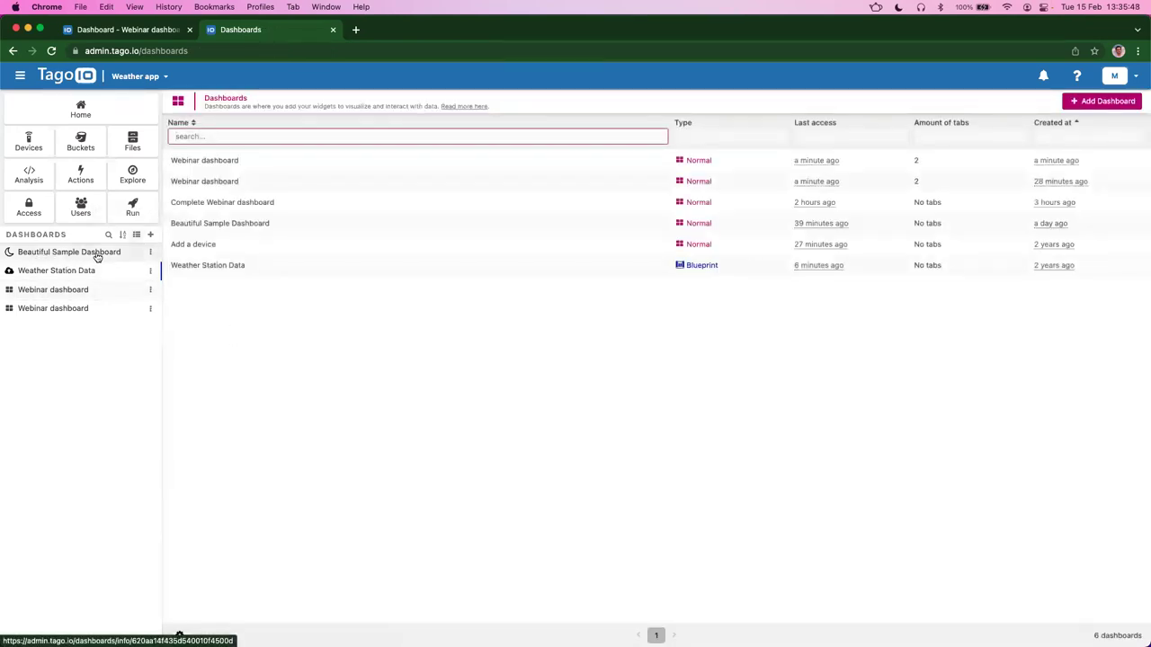
left_click(259, 331)
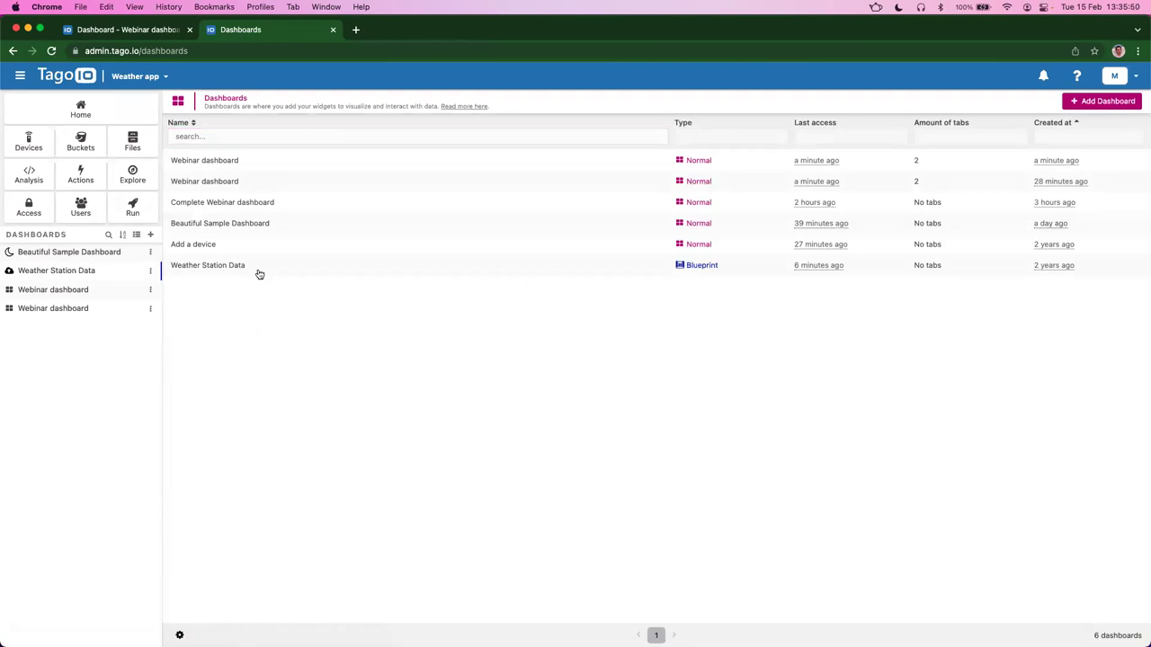
left_click(231, 207)
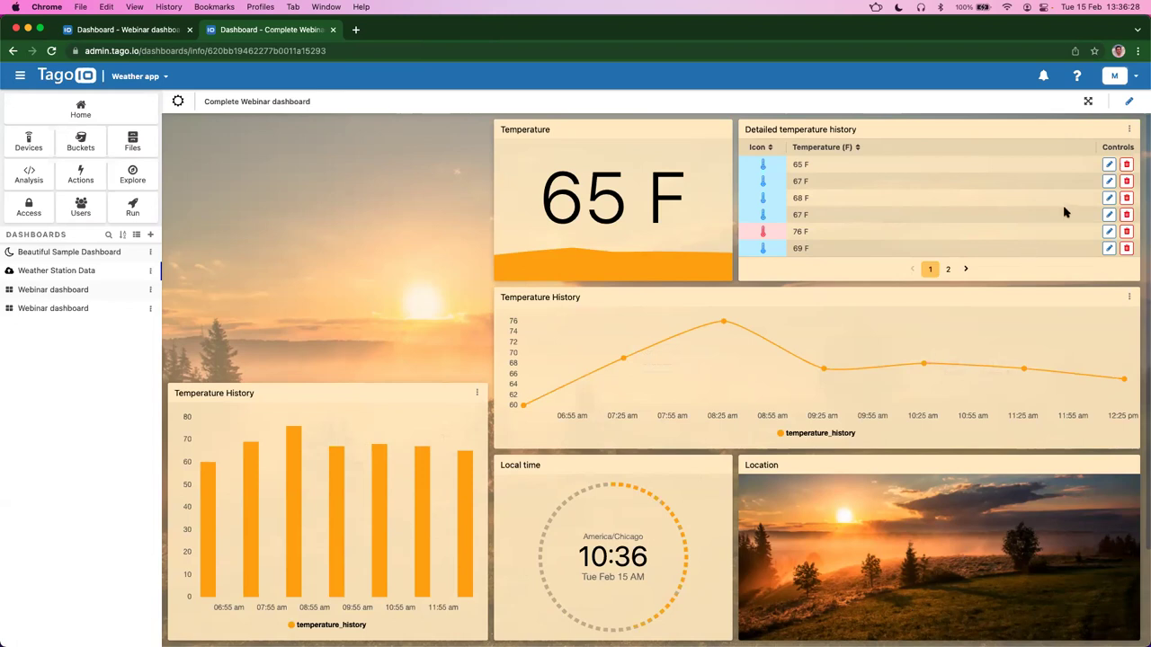
Step: Open the Temperature card for editing to examine its color settings, and return to the dashboard without saving
left_click(1129, 101)
left_click(723, 131)
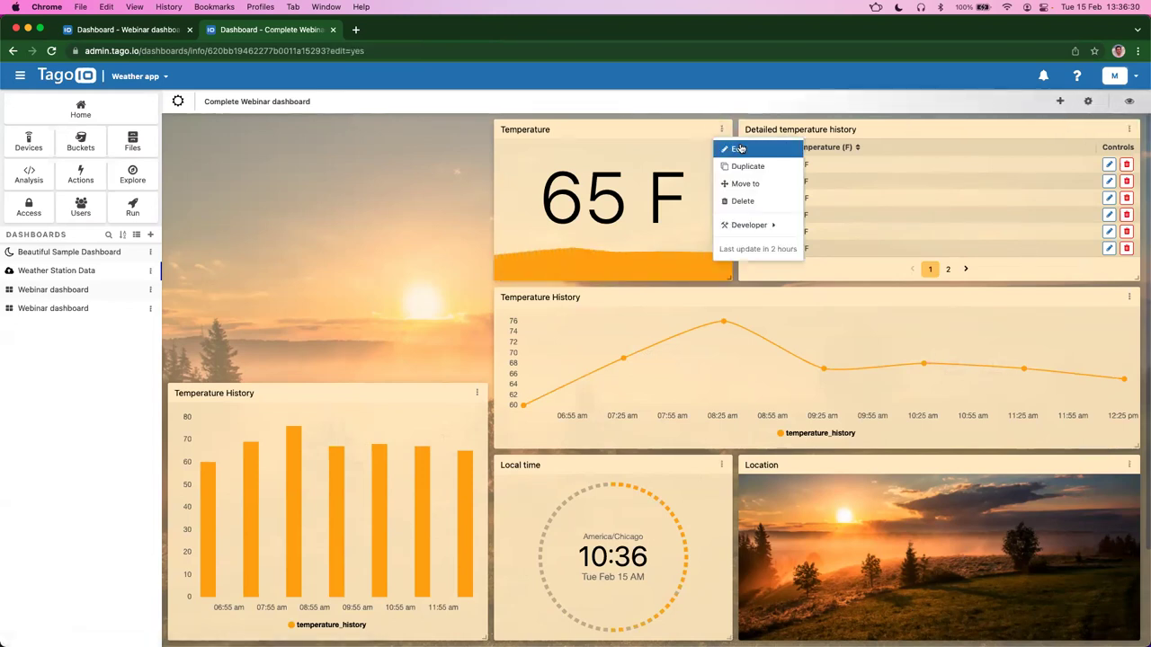
left_click(726, 151)
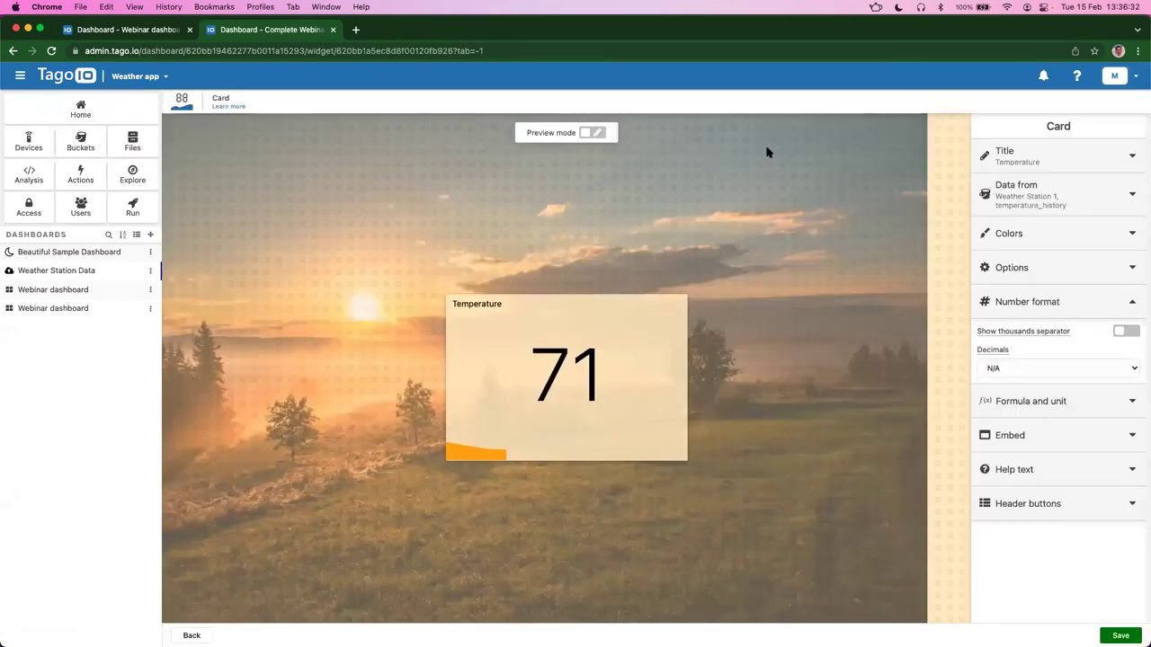
left_click(980, 234)
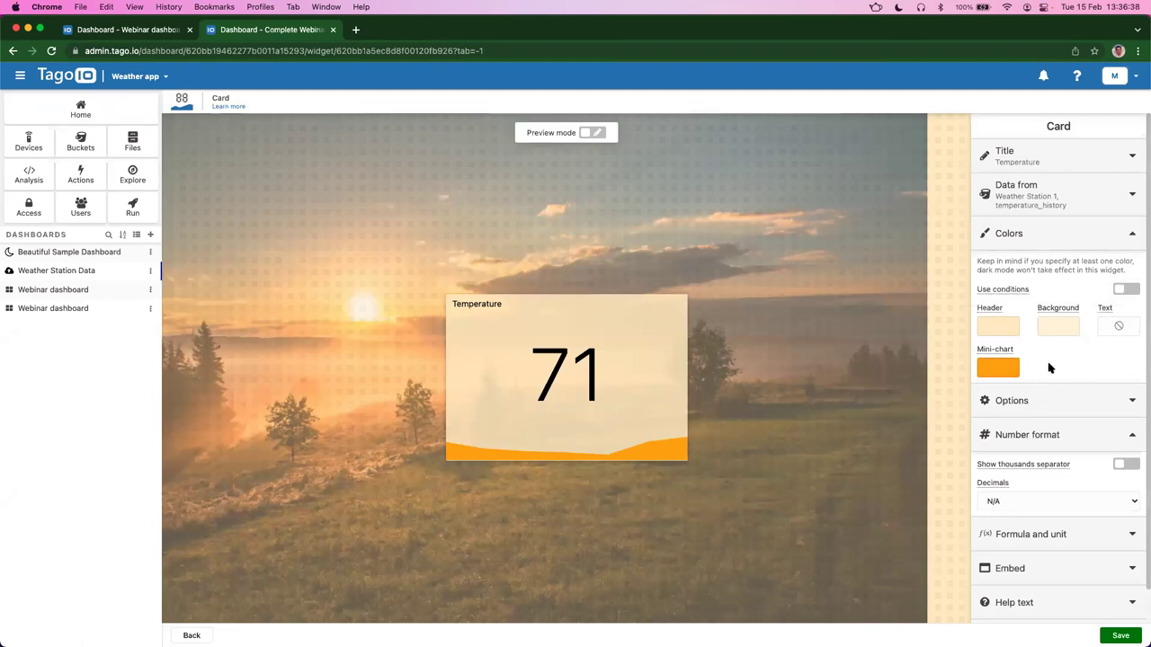
left_click(192, 635)
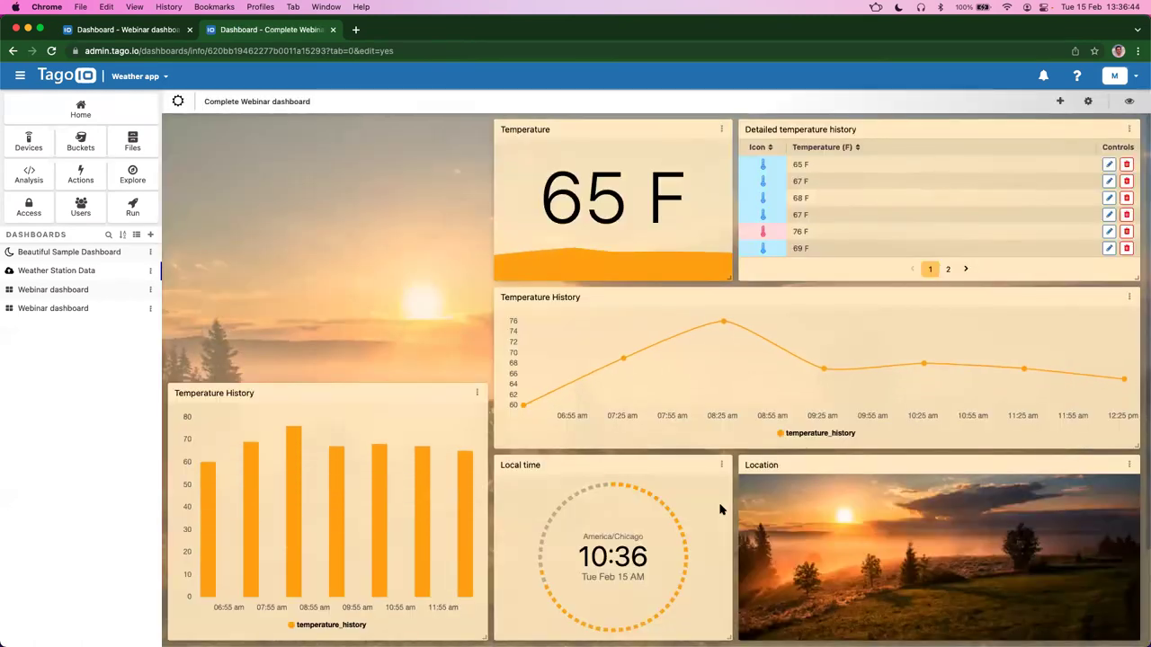
left_click(1076, 77)
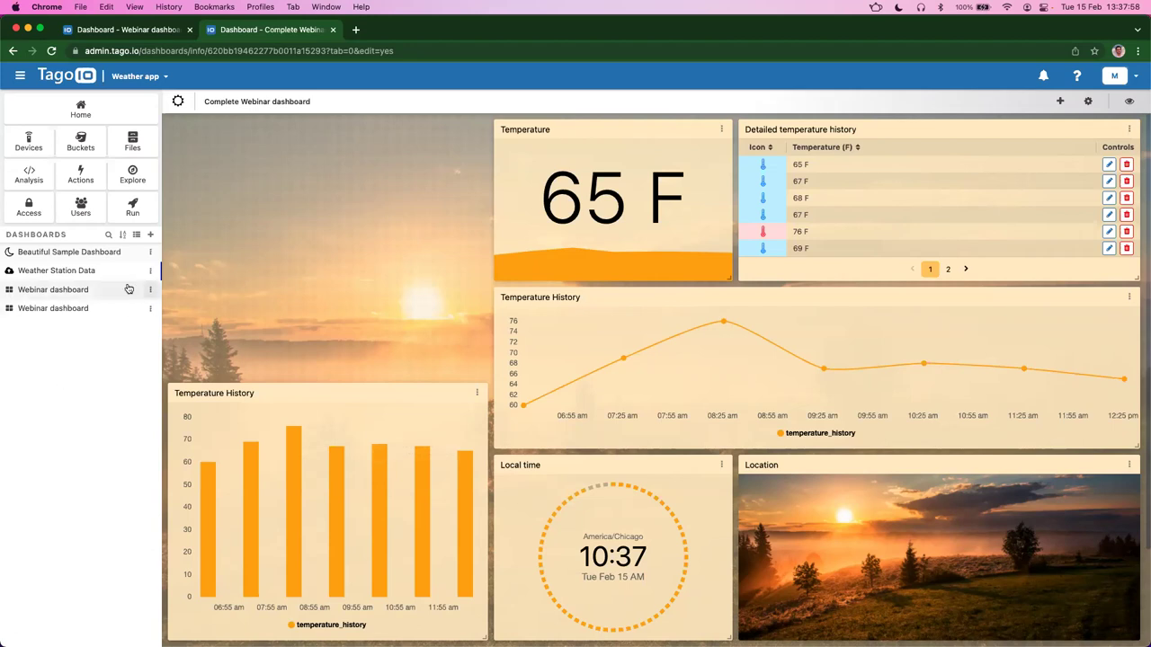
Step: Enable the time column on Dynamic Table #1 in the newly installed Webinar dashboard, and save the widget
left_click(83, 297)
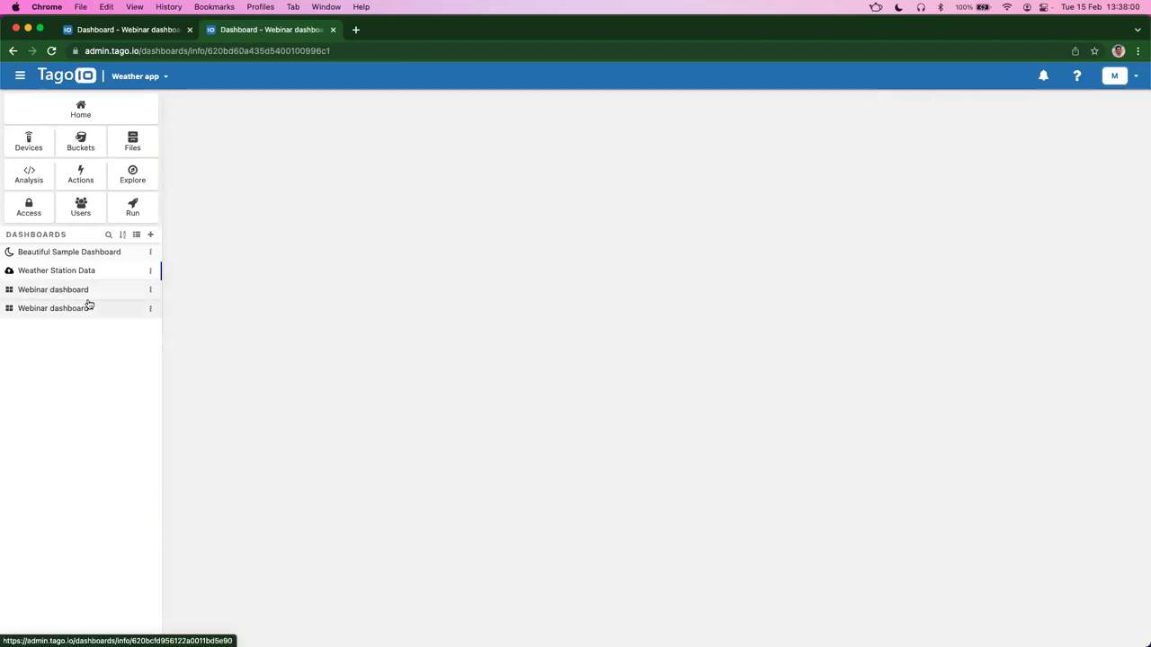
left_click(1129, 100)
left_click(724, 153)
left_click(734, 177)
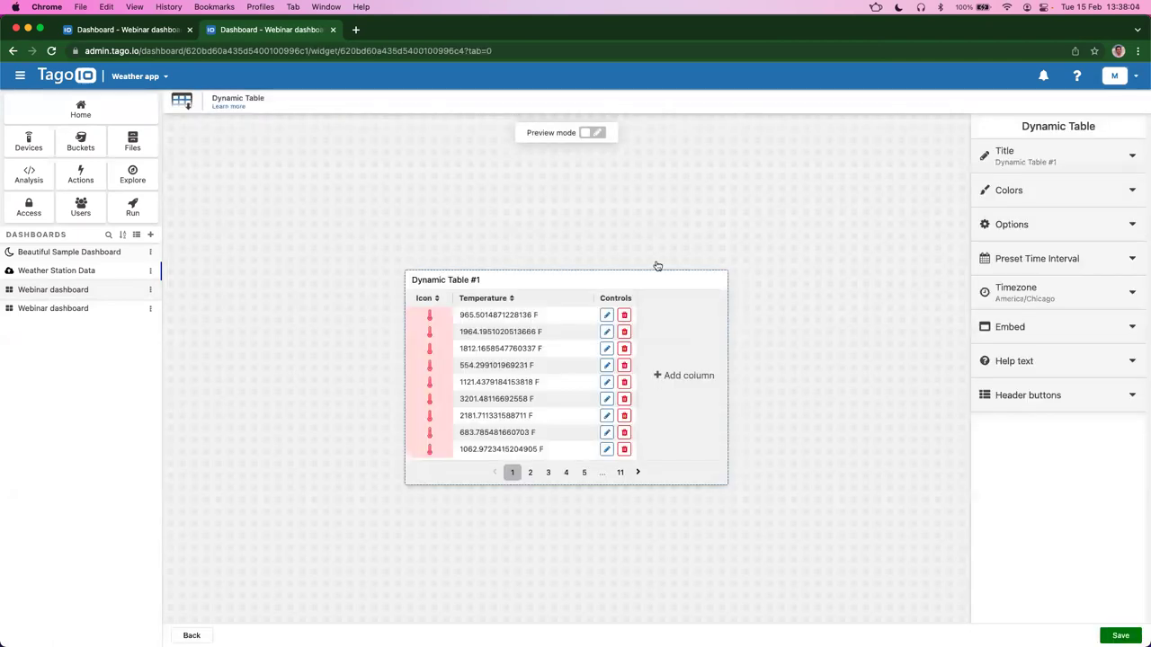
left_click(557, 368)
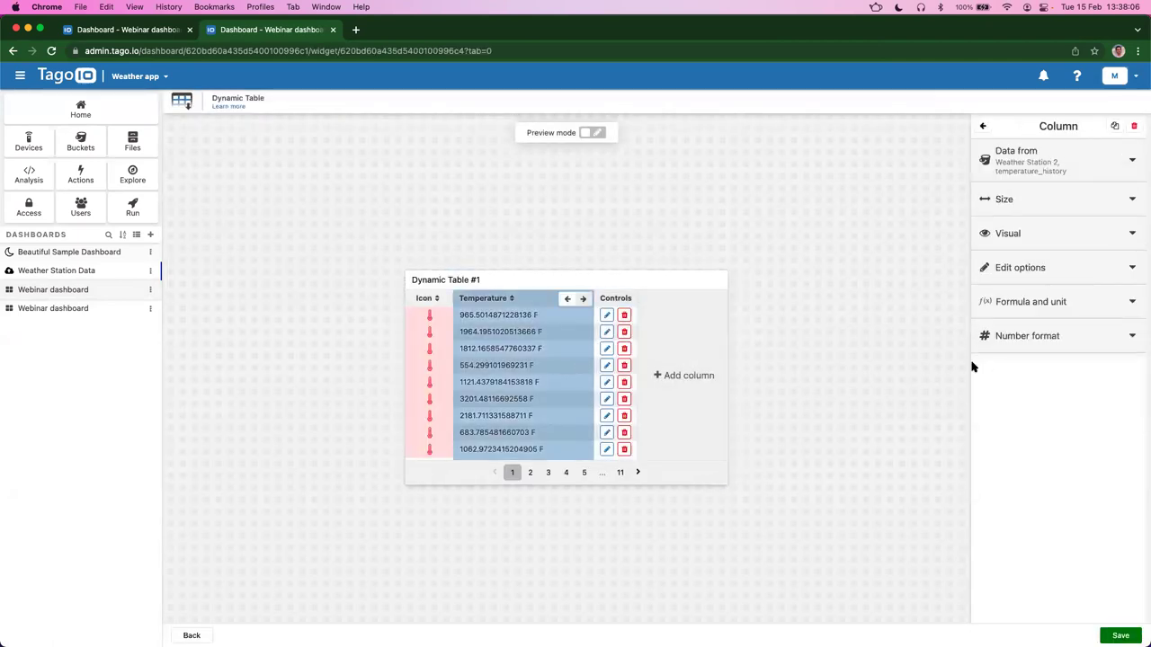
left_click(648, 282)
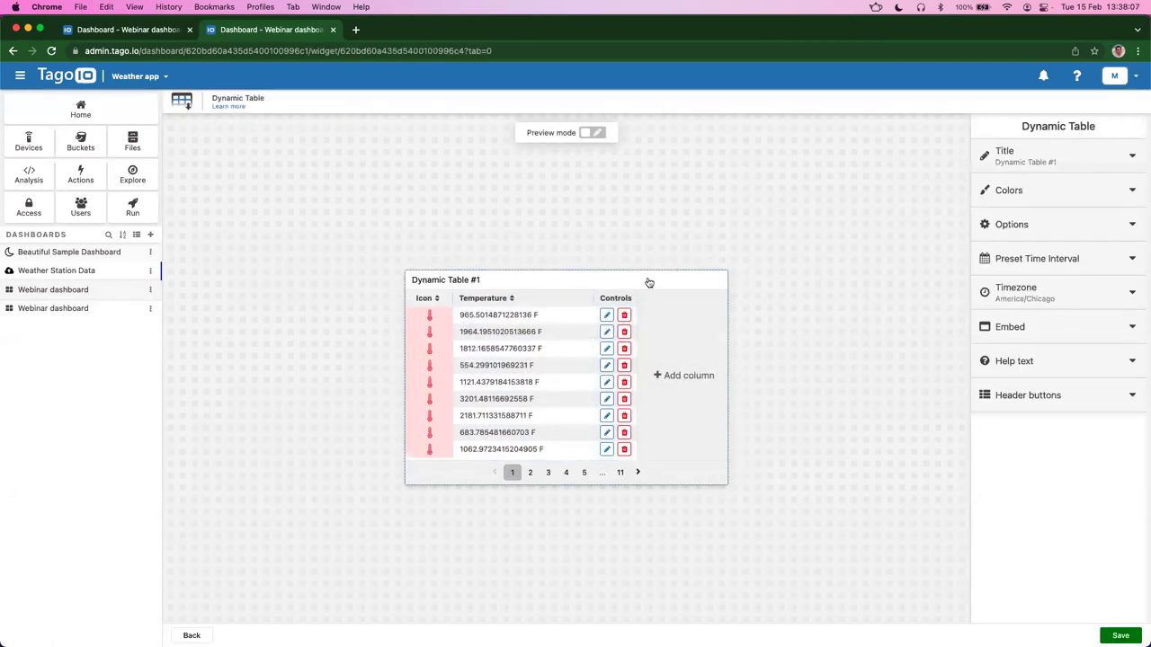
left_click(1019, 234)
left_click(1055, 285)
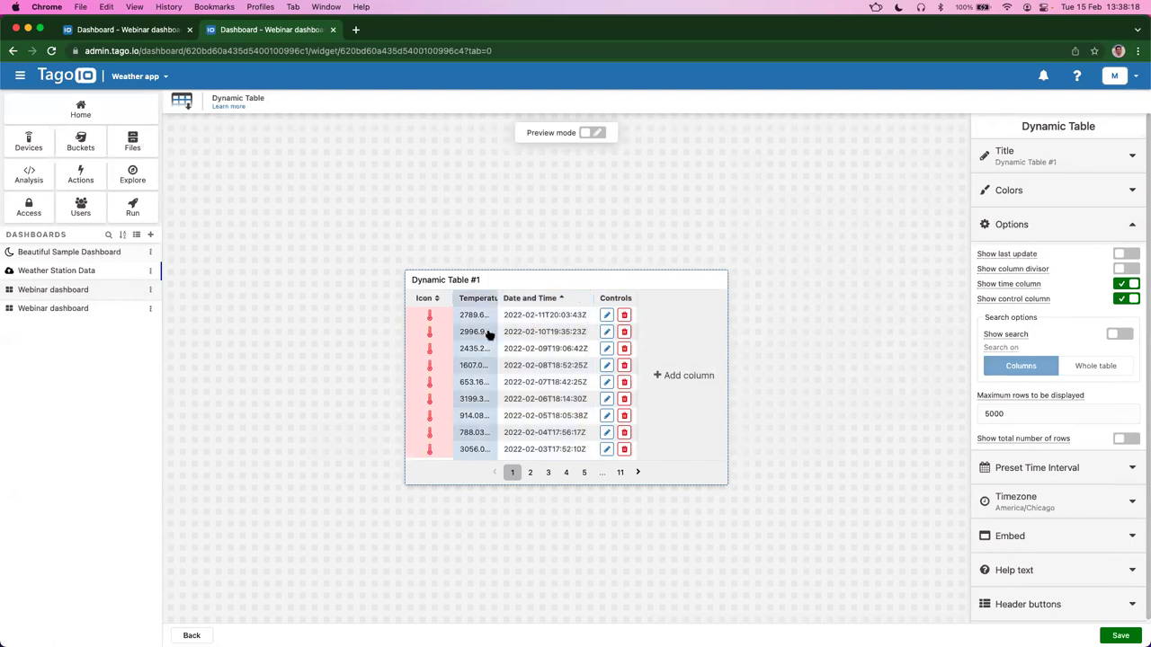
left_click(1120, 636)
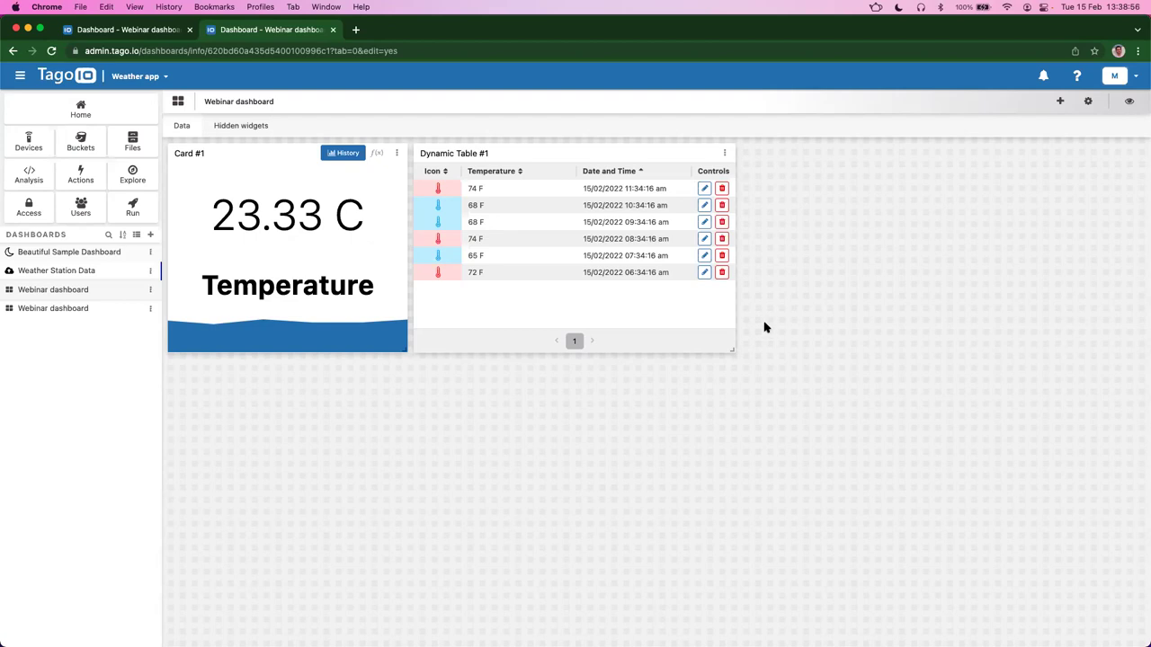
left_click(724, 153)
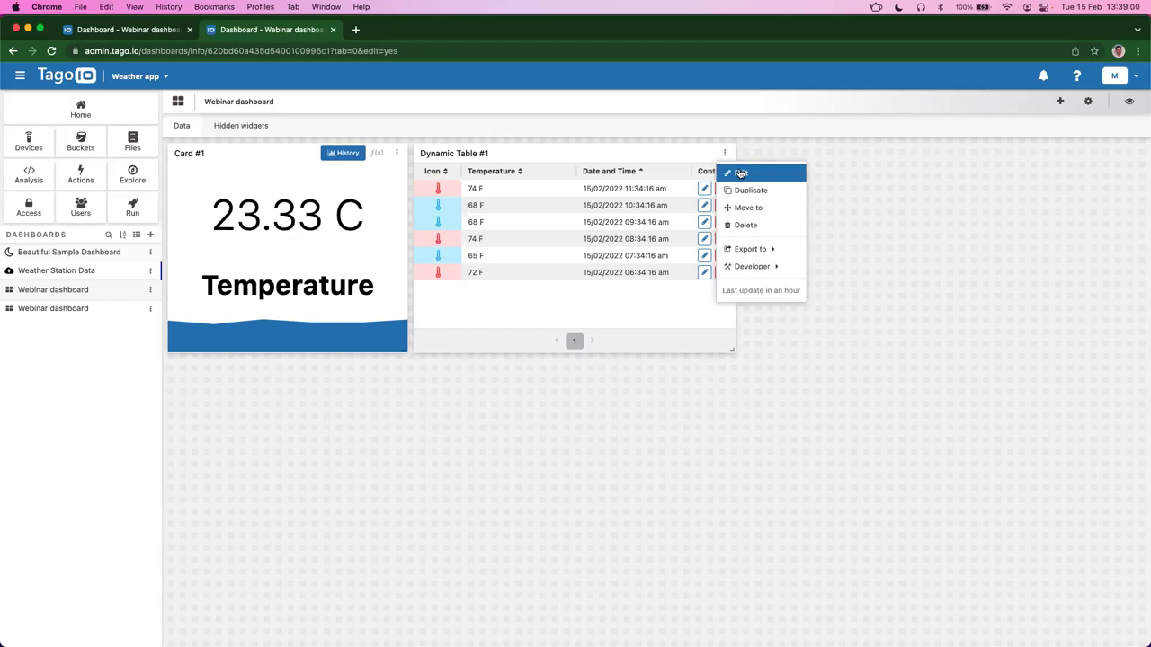
left_click(626, 119)
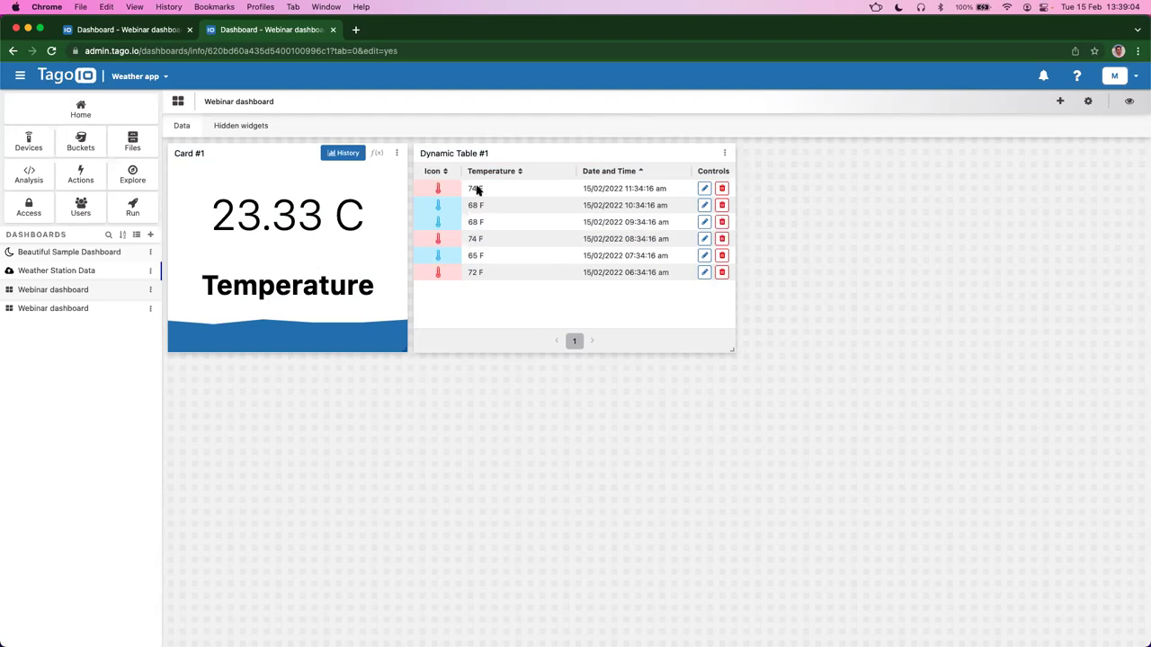
left_click_drag(467, 188, 483, 191)
left_click_drag(467, 239, 491, 240)
left_click(817, 352)
Step: Open Dynamic Table #1 for editing to check its color settings, and return to the dashboard without saving
left_click(725, 155)
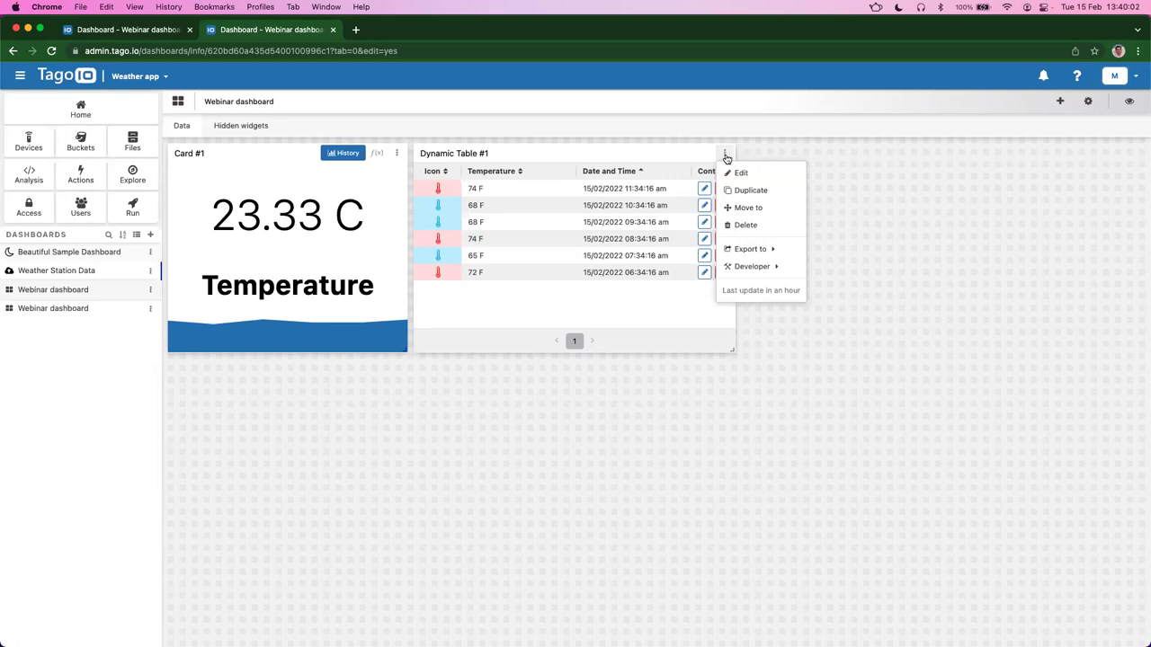
left_click(736, 174)
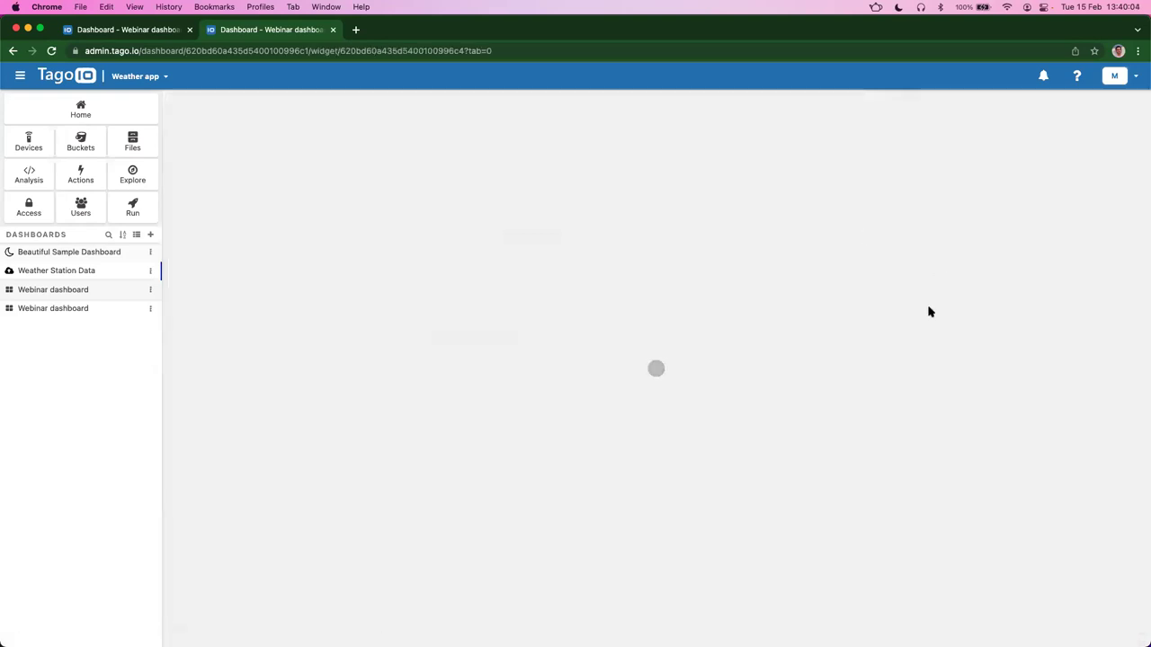
left_click(1025, 193)
left_click(1024, 193)
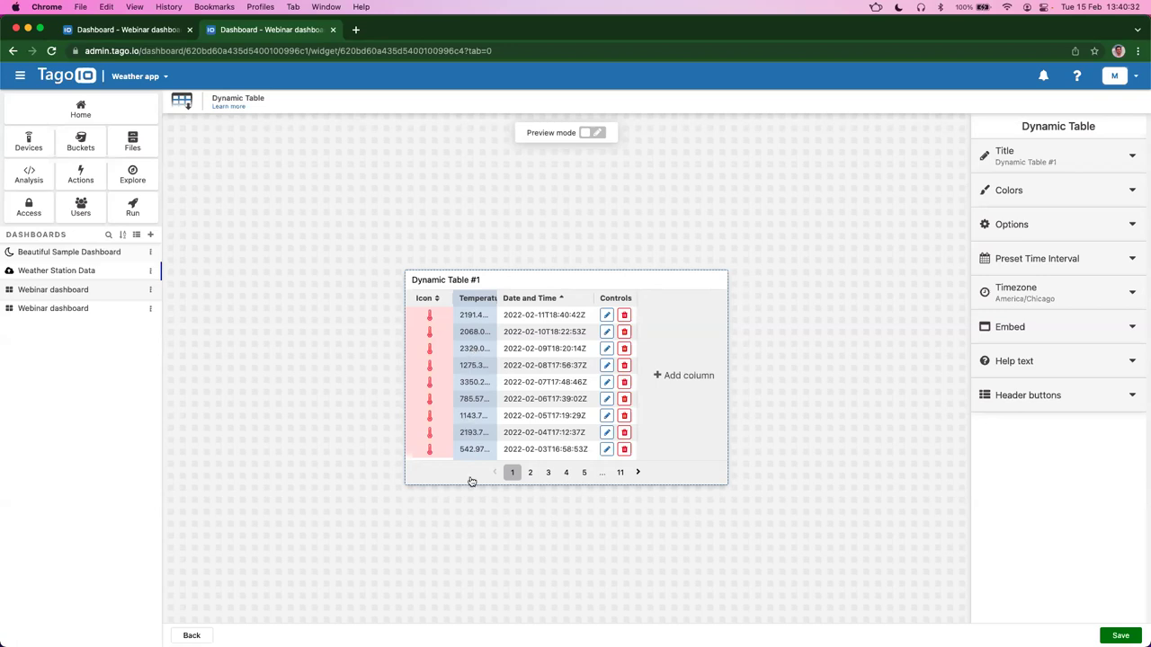
left_click(191, 635)
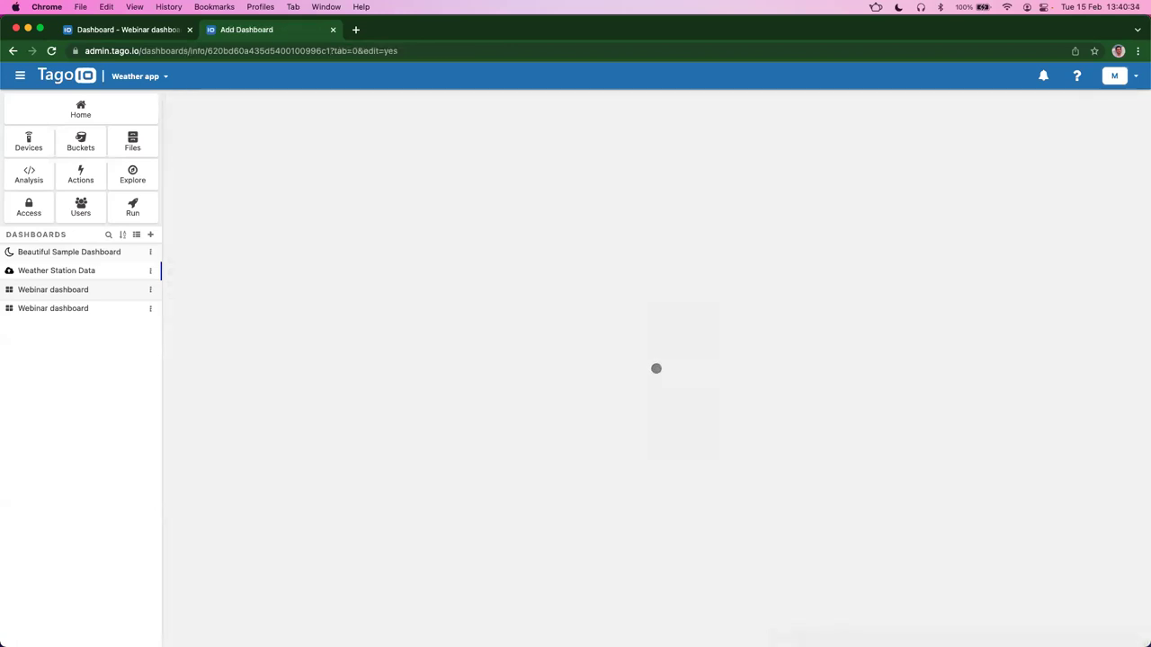